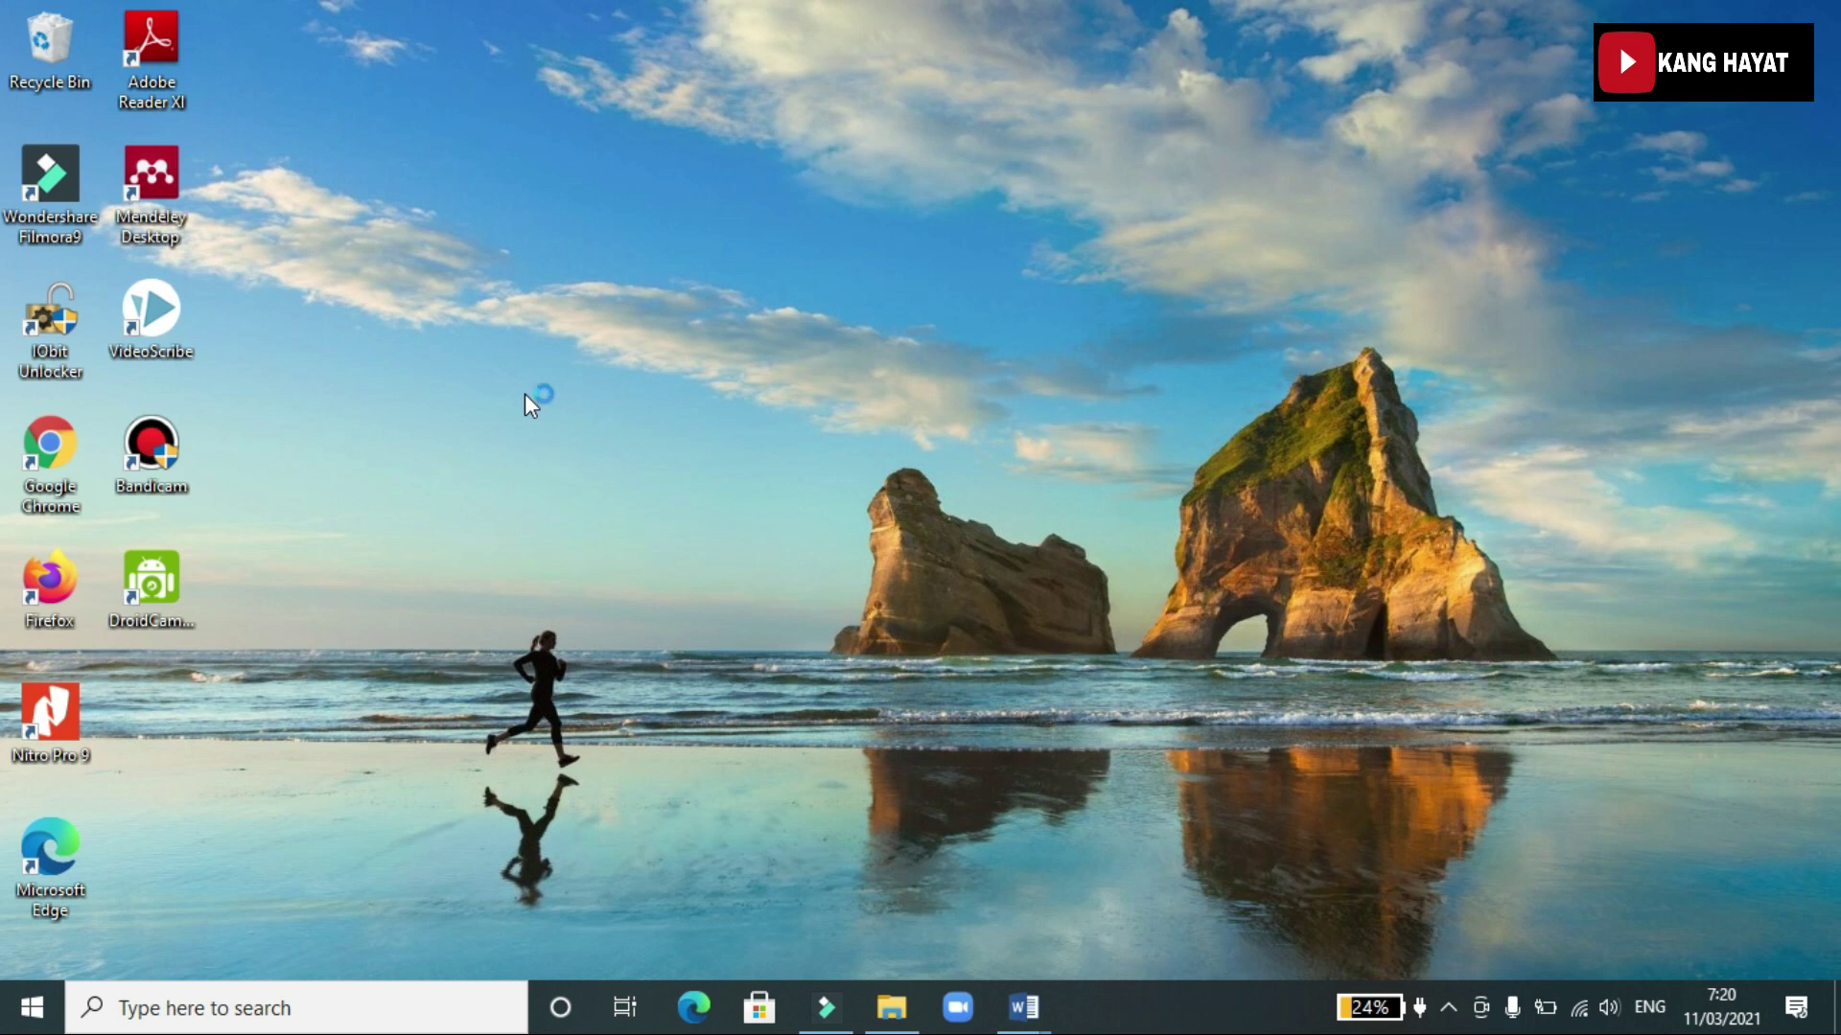
Launch Chrome and search Google for 'jurnasl ilmu sosial dan politik lppm unisma'
double_click(43, 441)
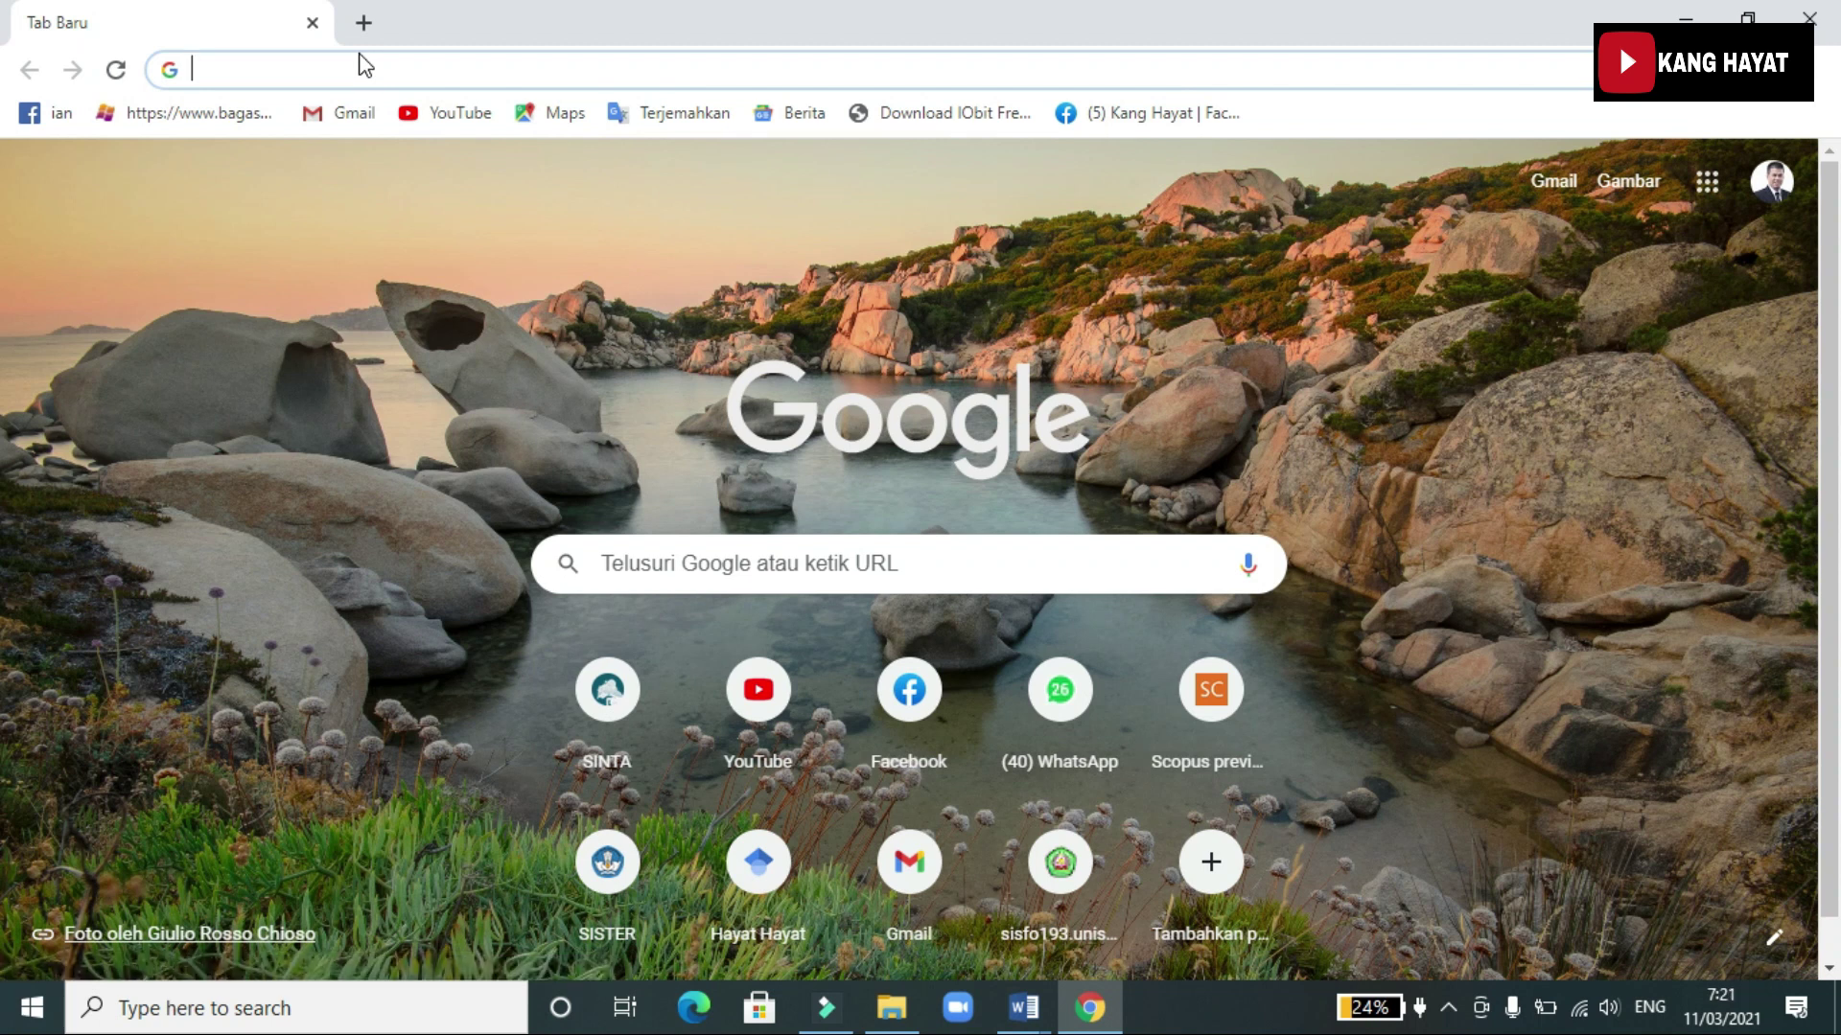
type("jurnasl ilmu sosial d")
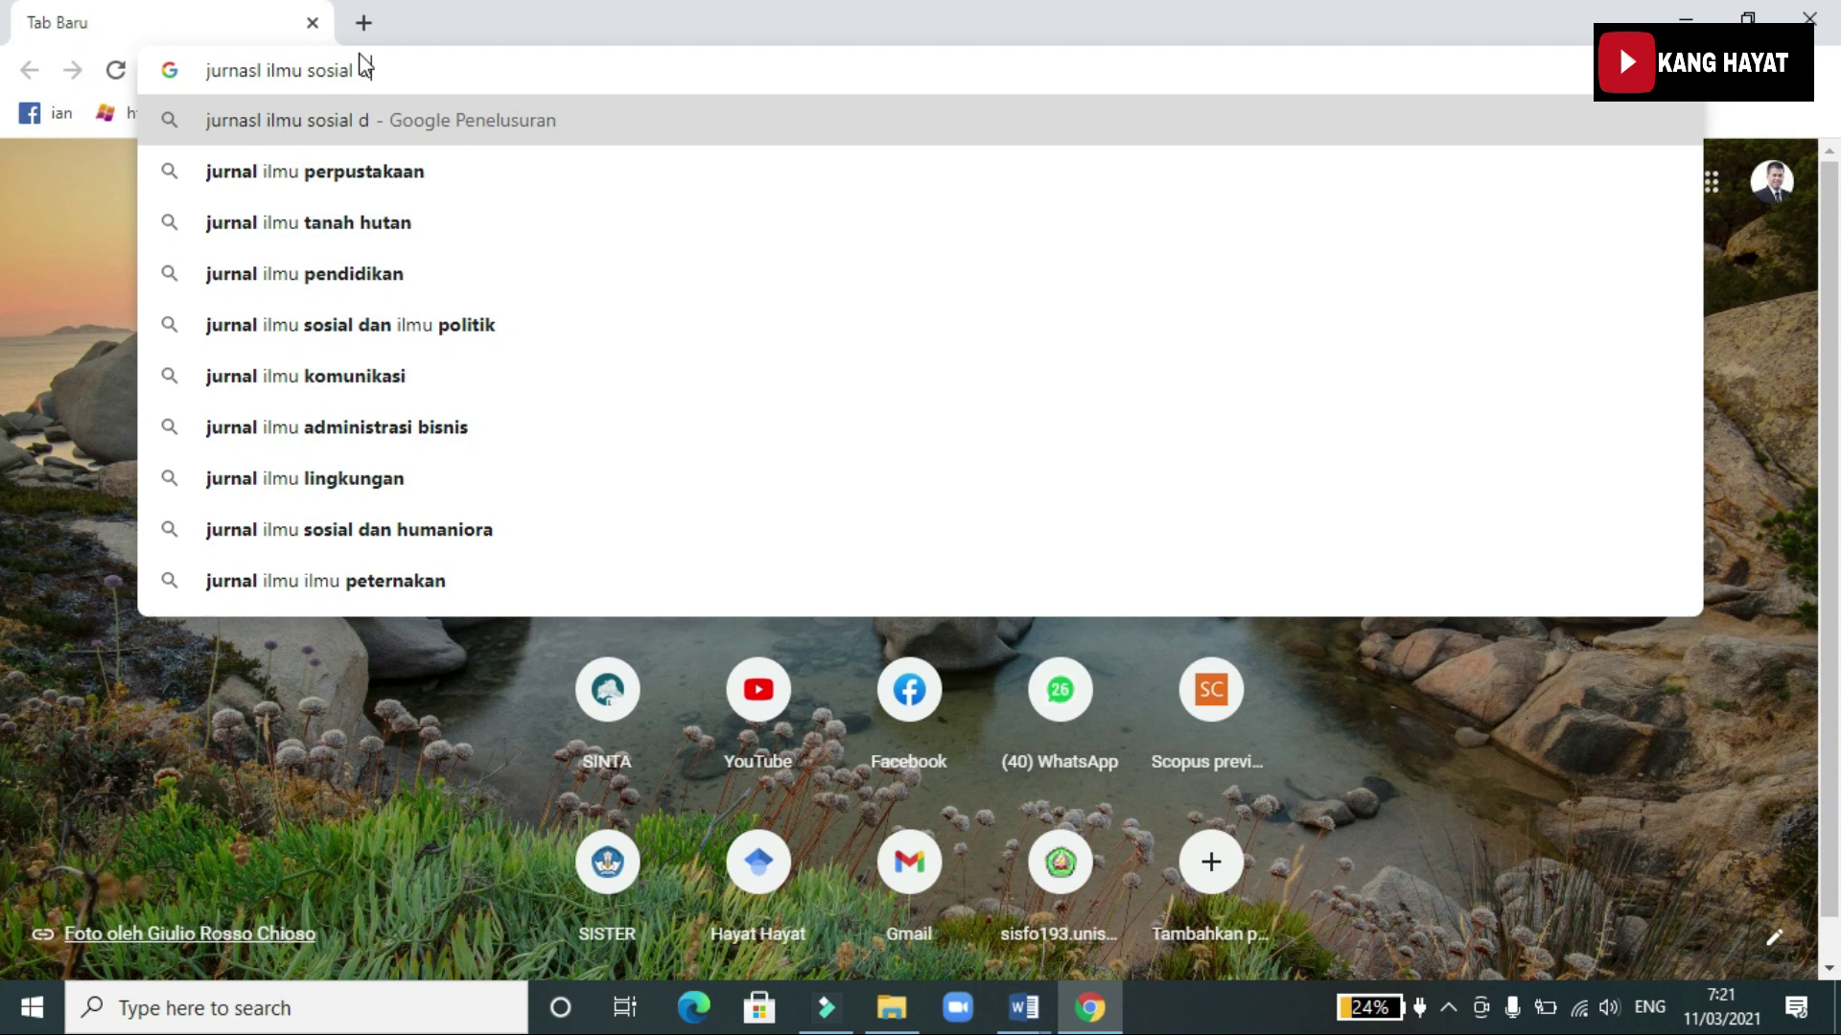
type("an politik lppm unisma")
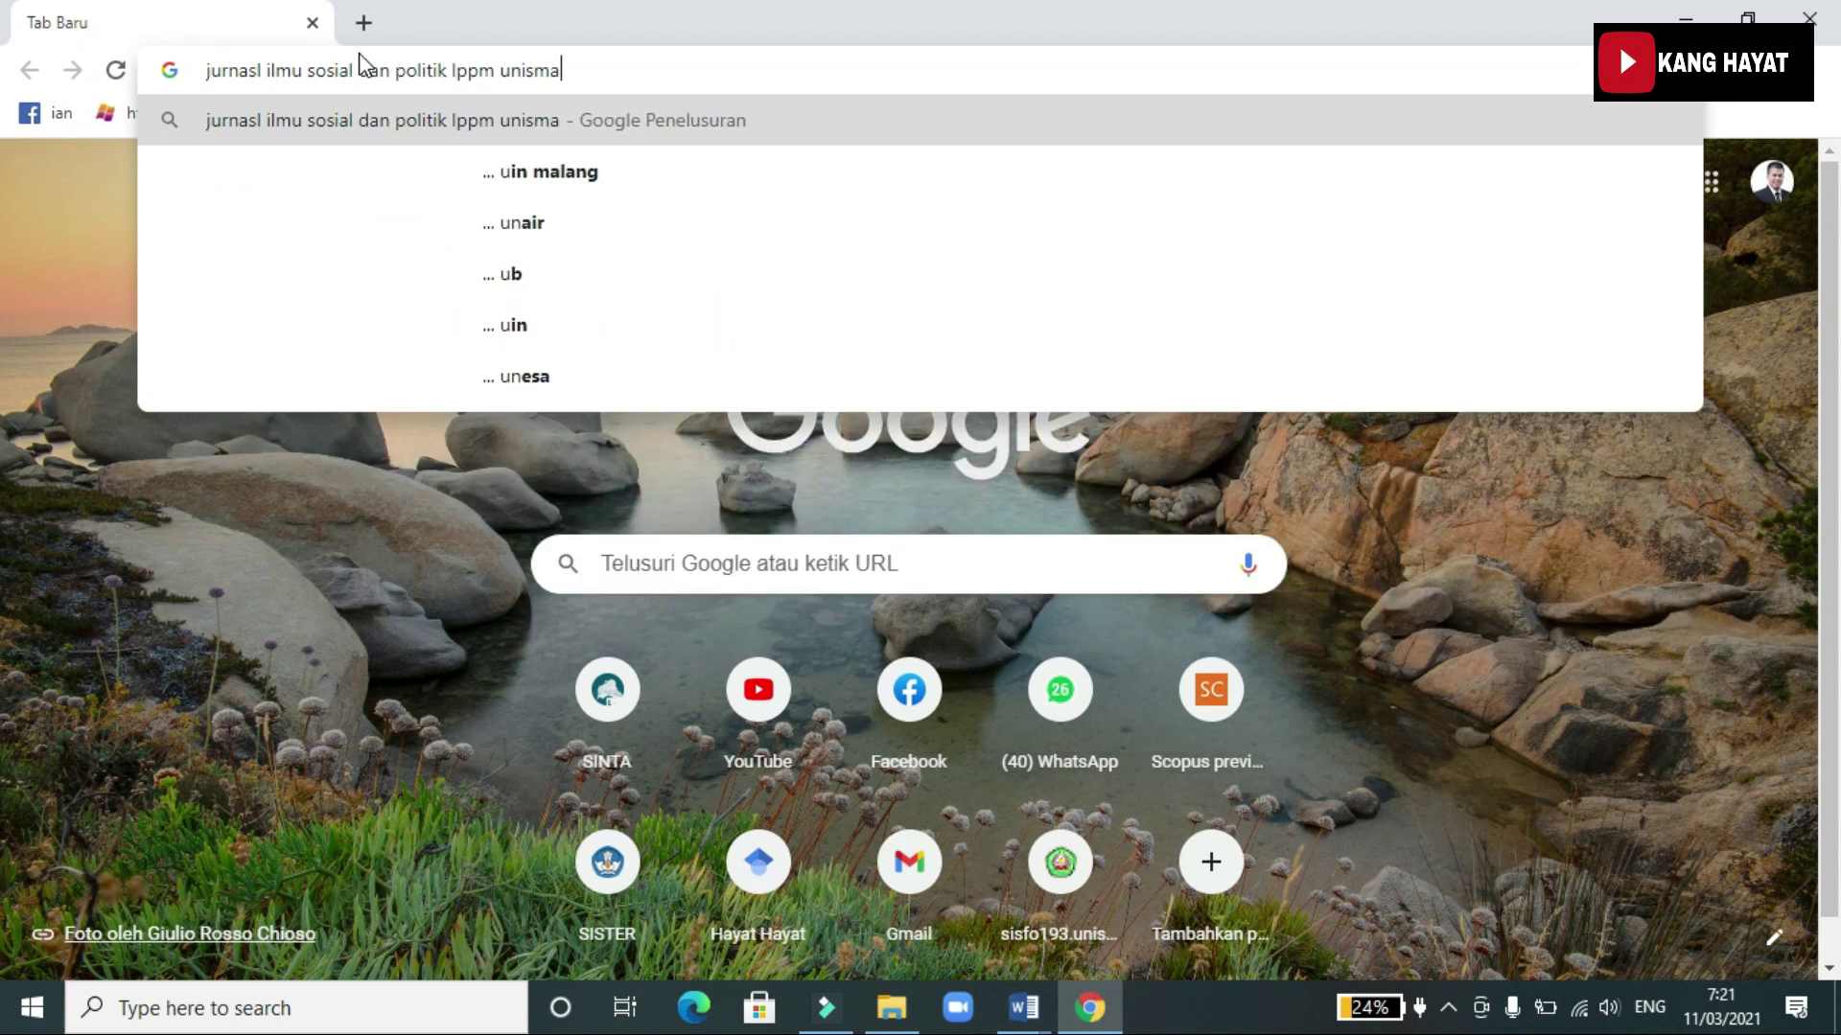
key("Return")
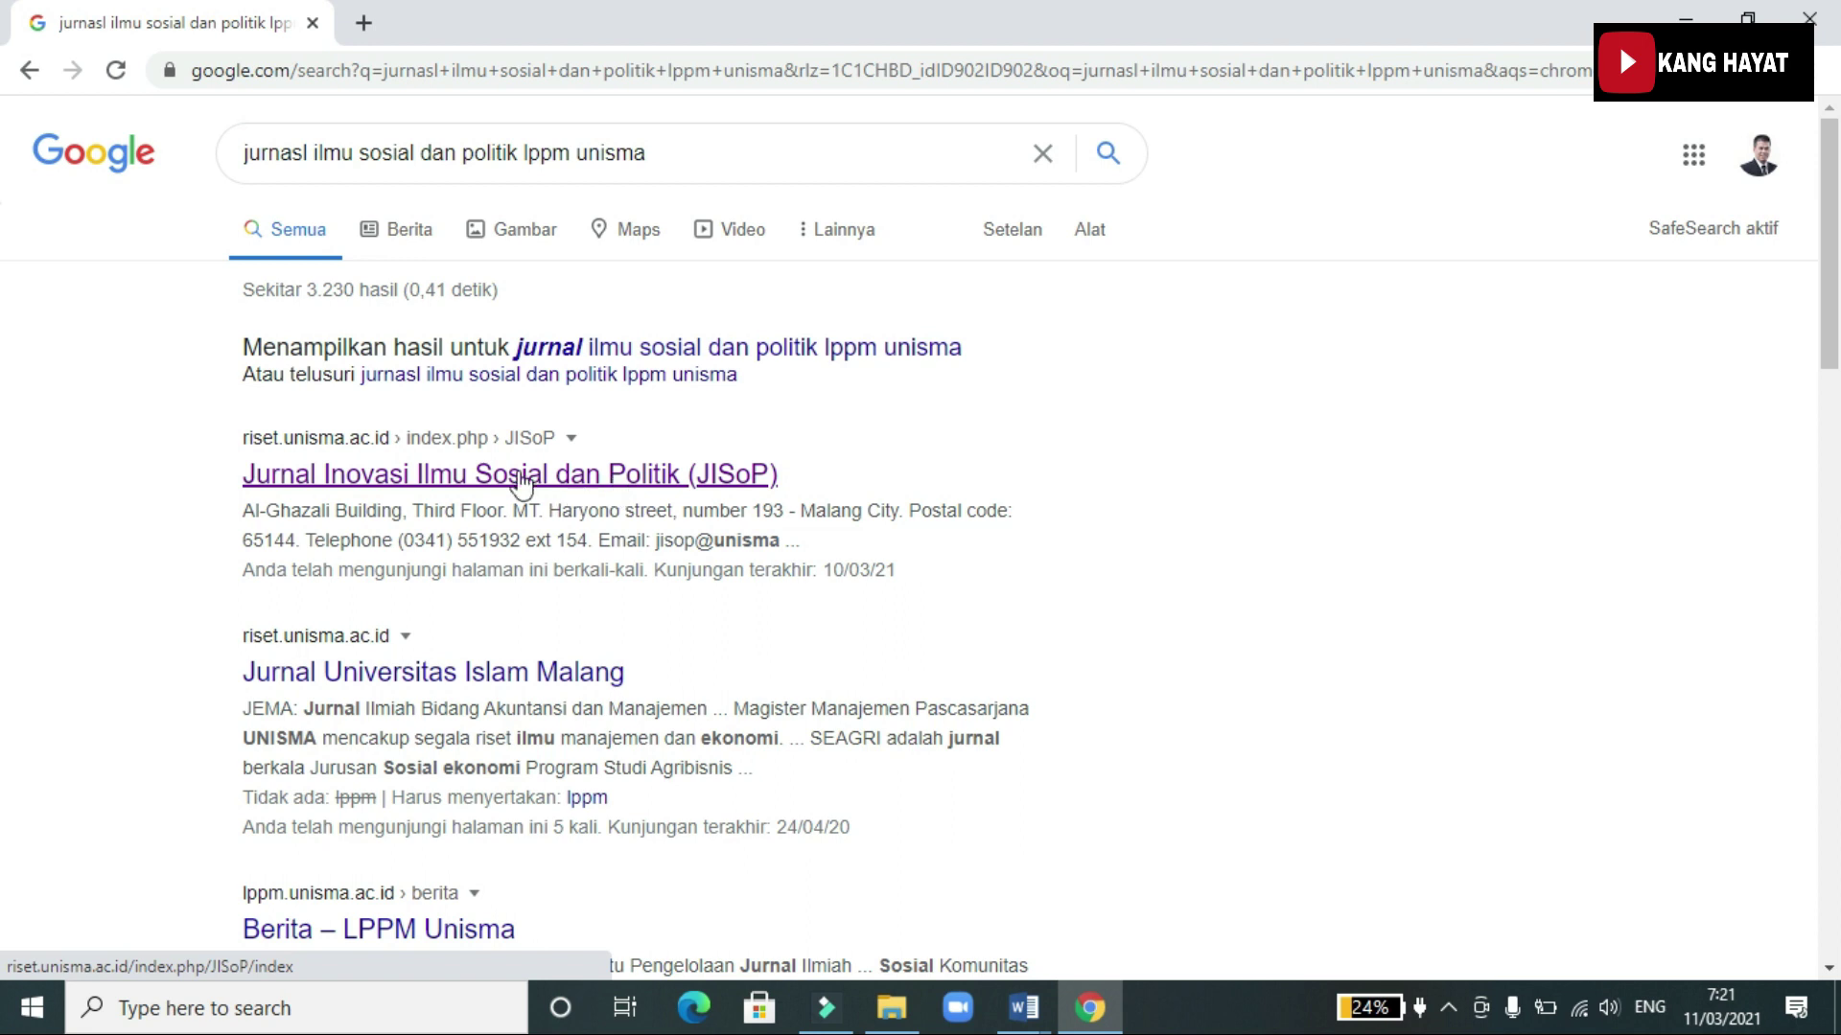
Open the Jurnal Inovasi Ilmu Sosial dan Politik (JISoP) result and look over its home page
left_click(444, 484)
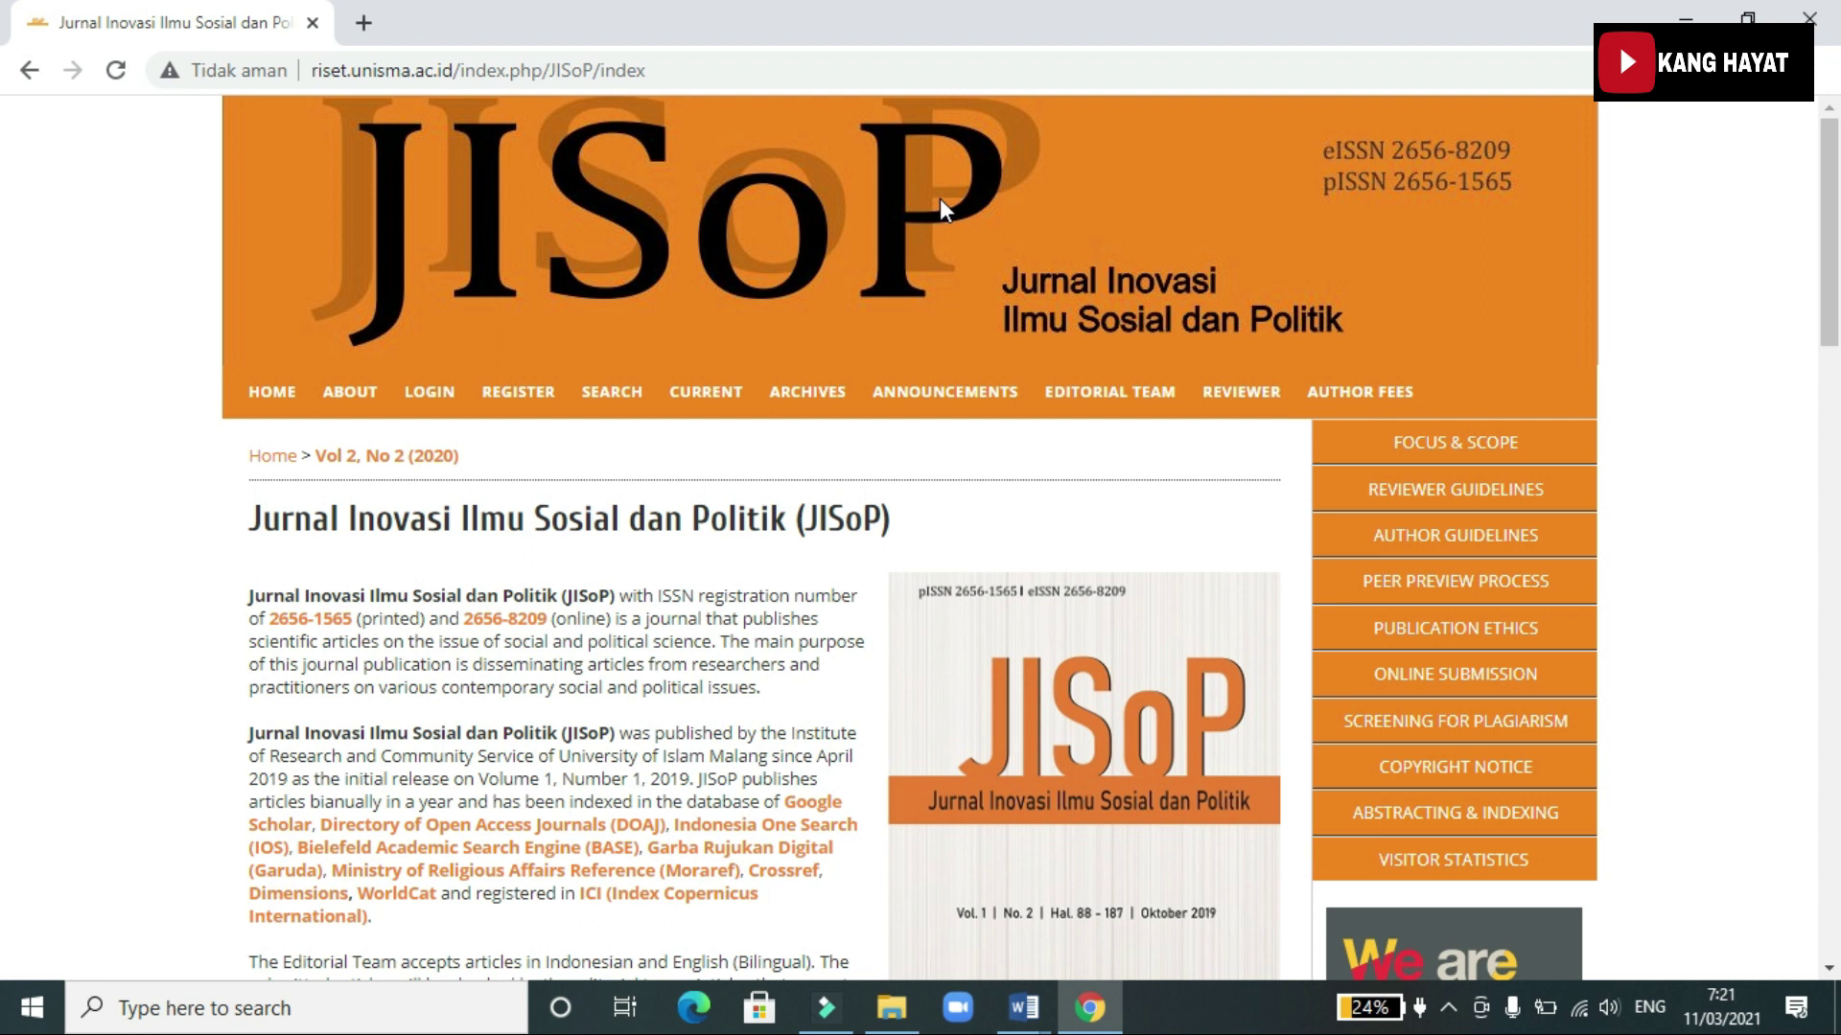
scroll(939, 199, "down", 4)
scroll(858, 307, "up", 4)
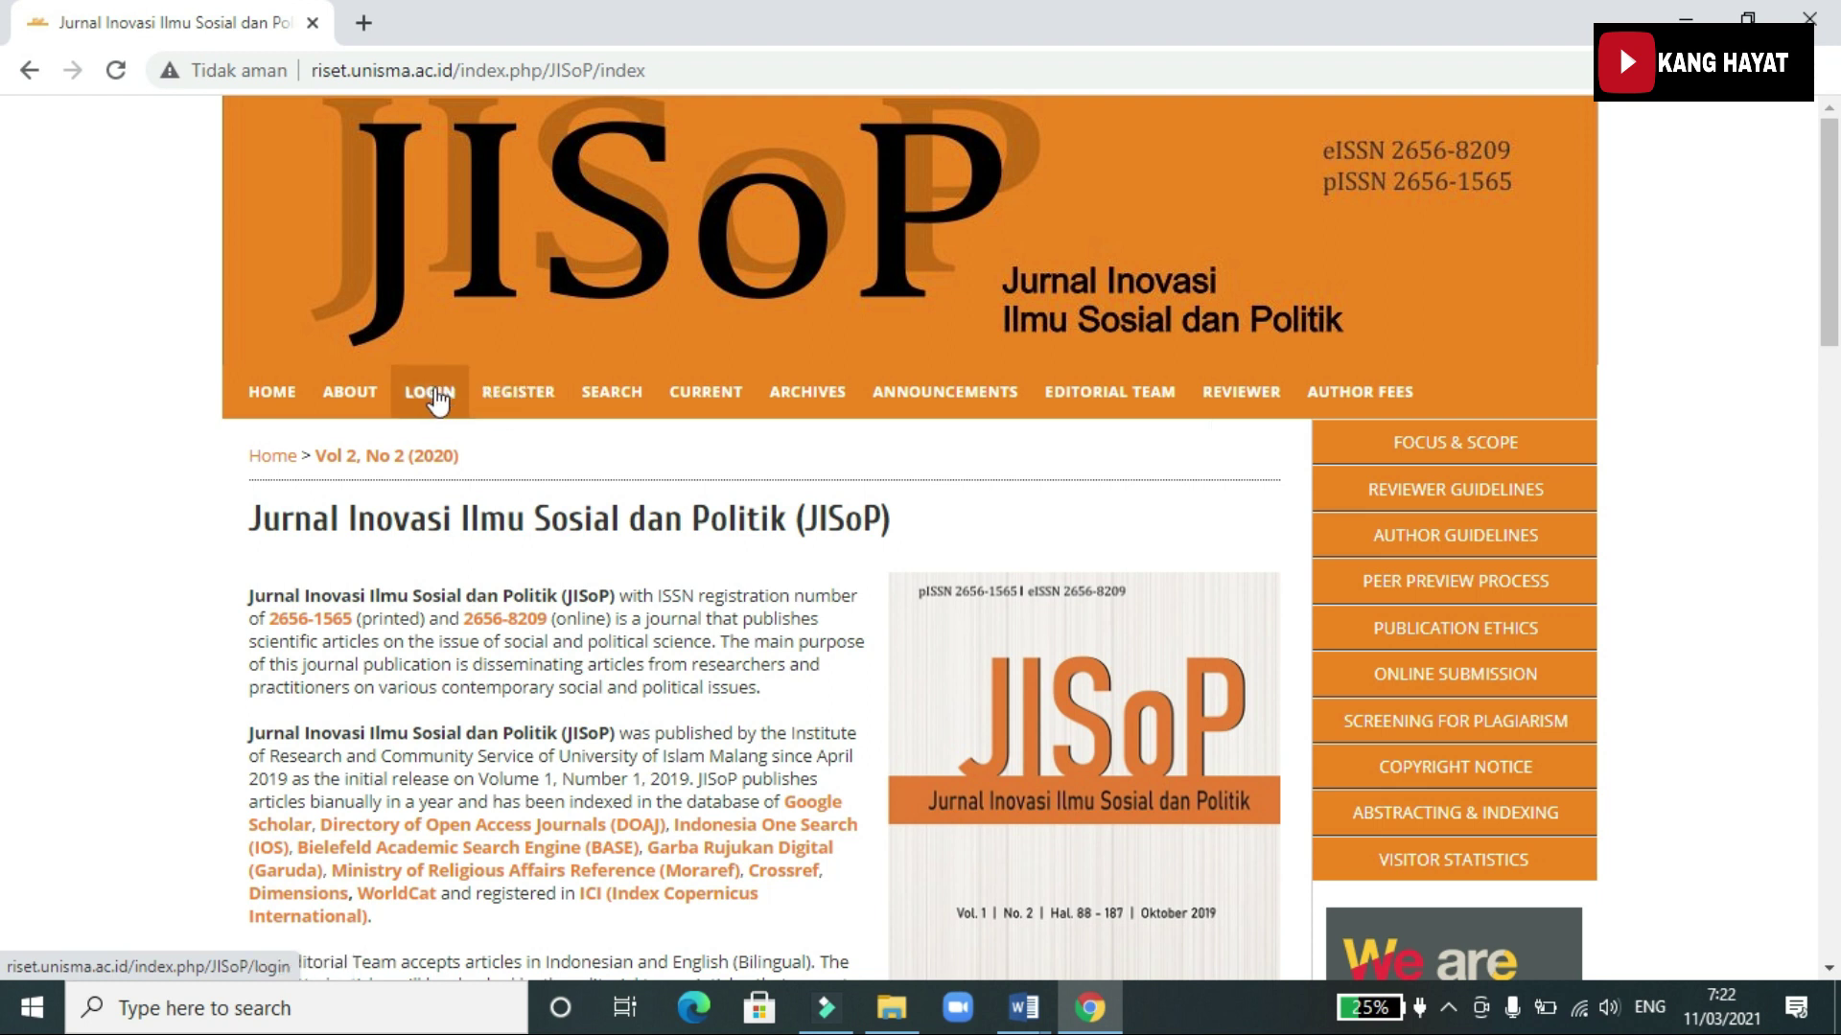
Go to the JISoP account registration page
left_click(513, 396)
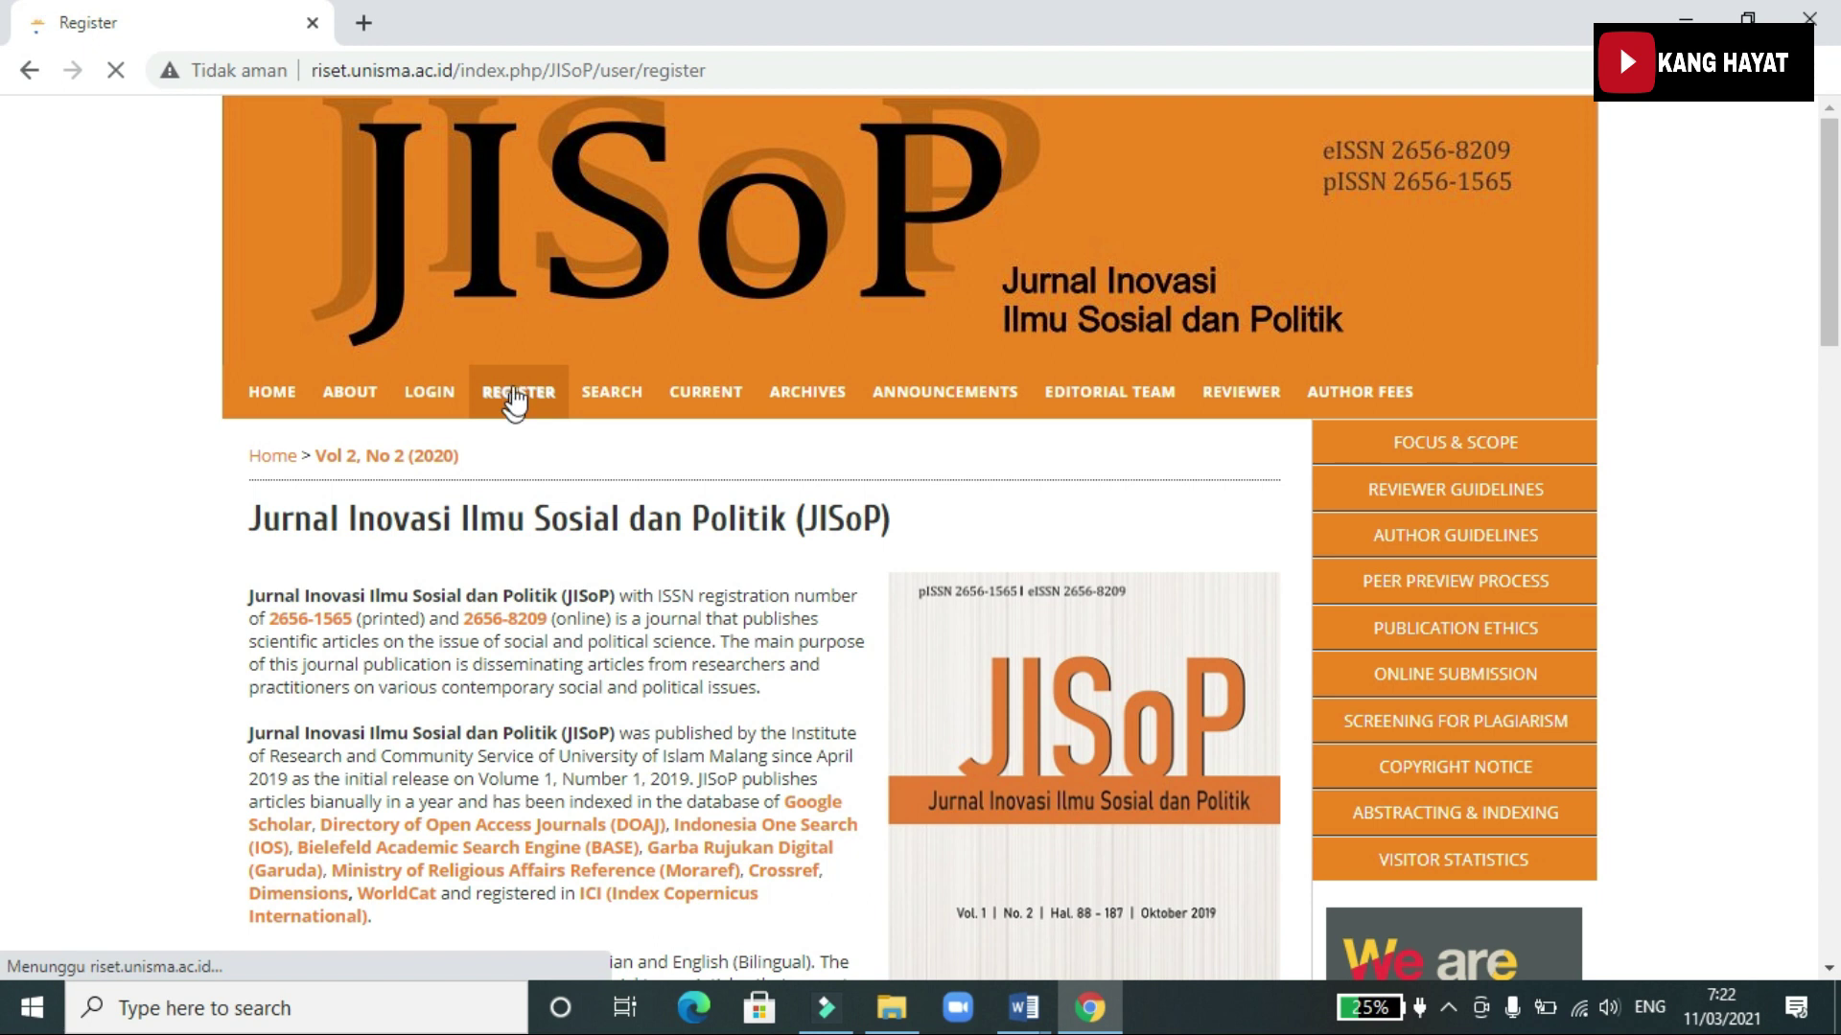
scroll(566, 394, "down", 2)
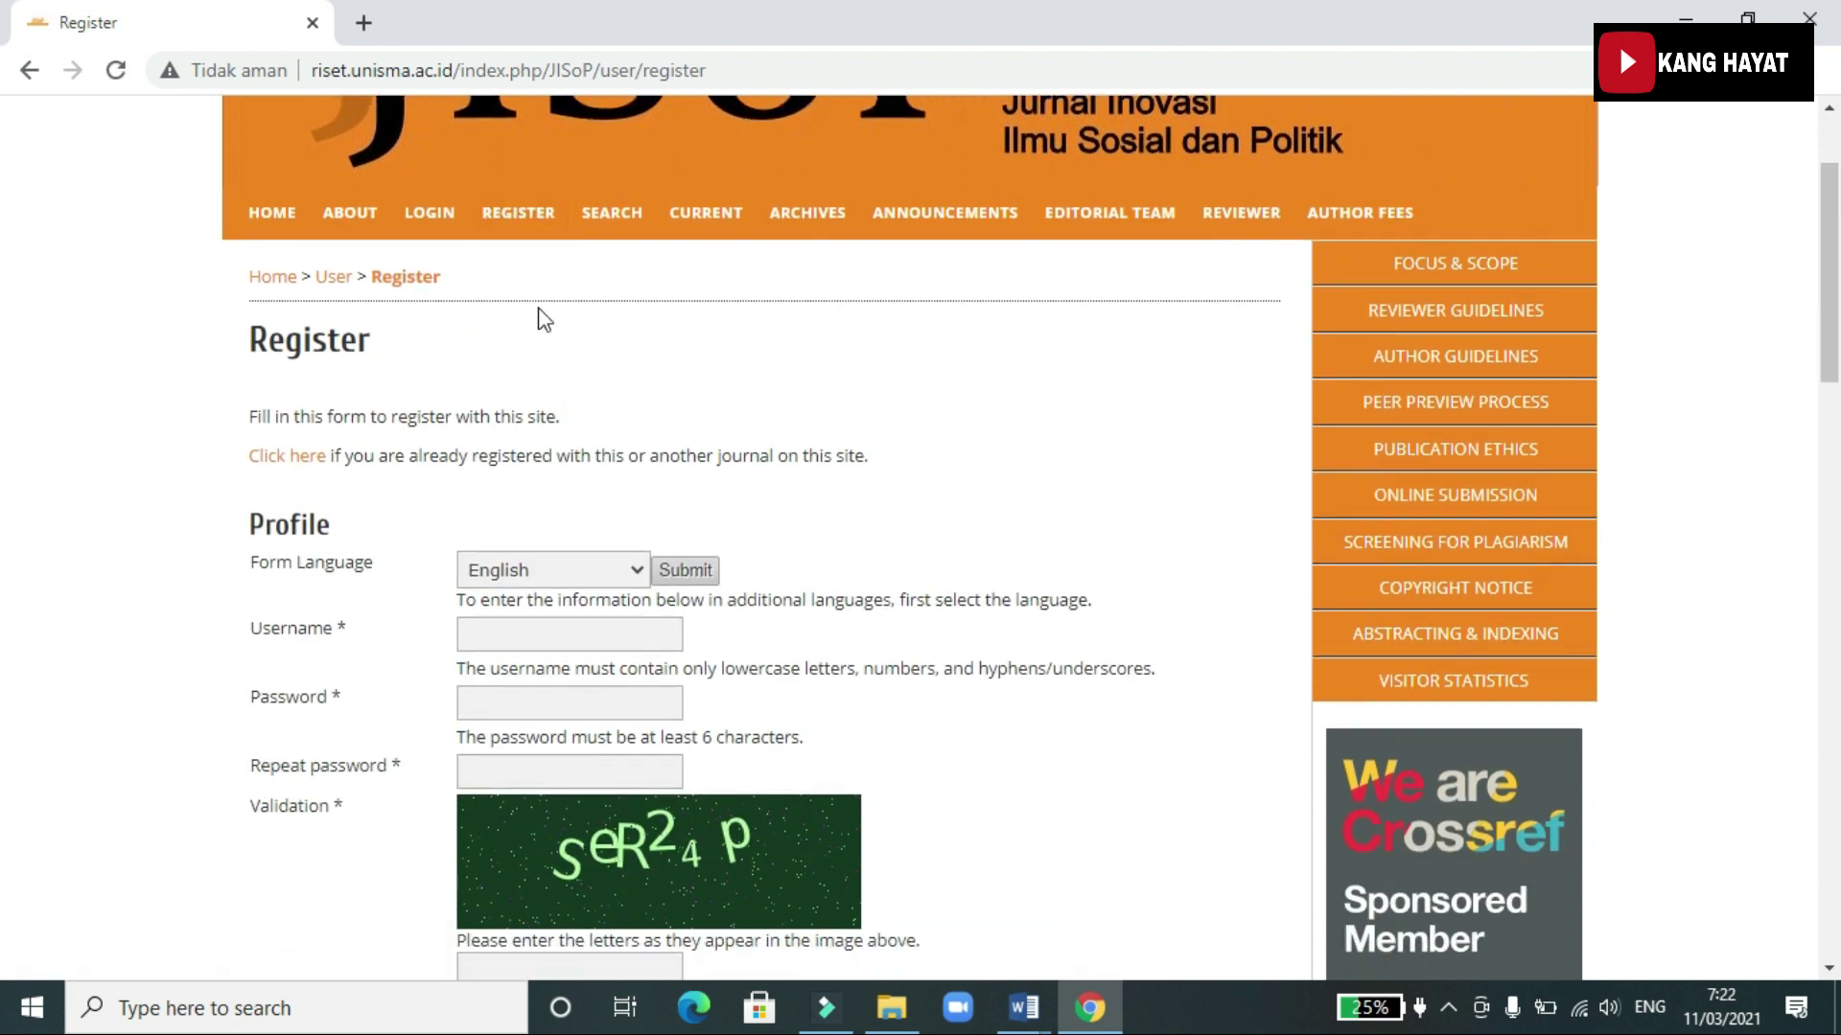
scroll(637, 470, "down", 2)
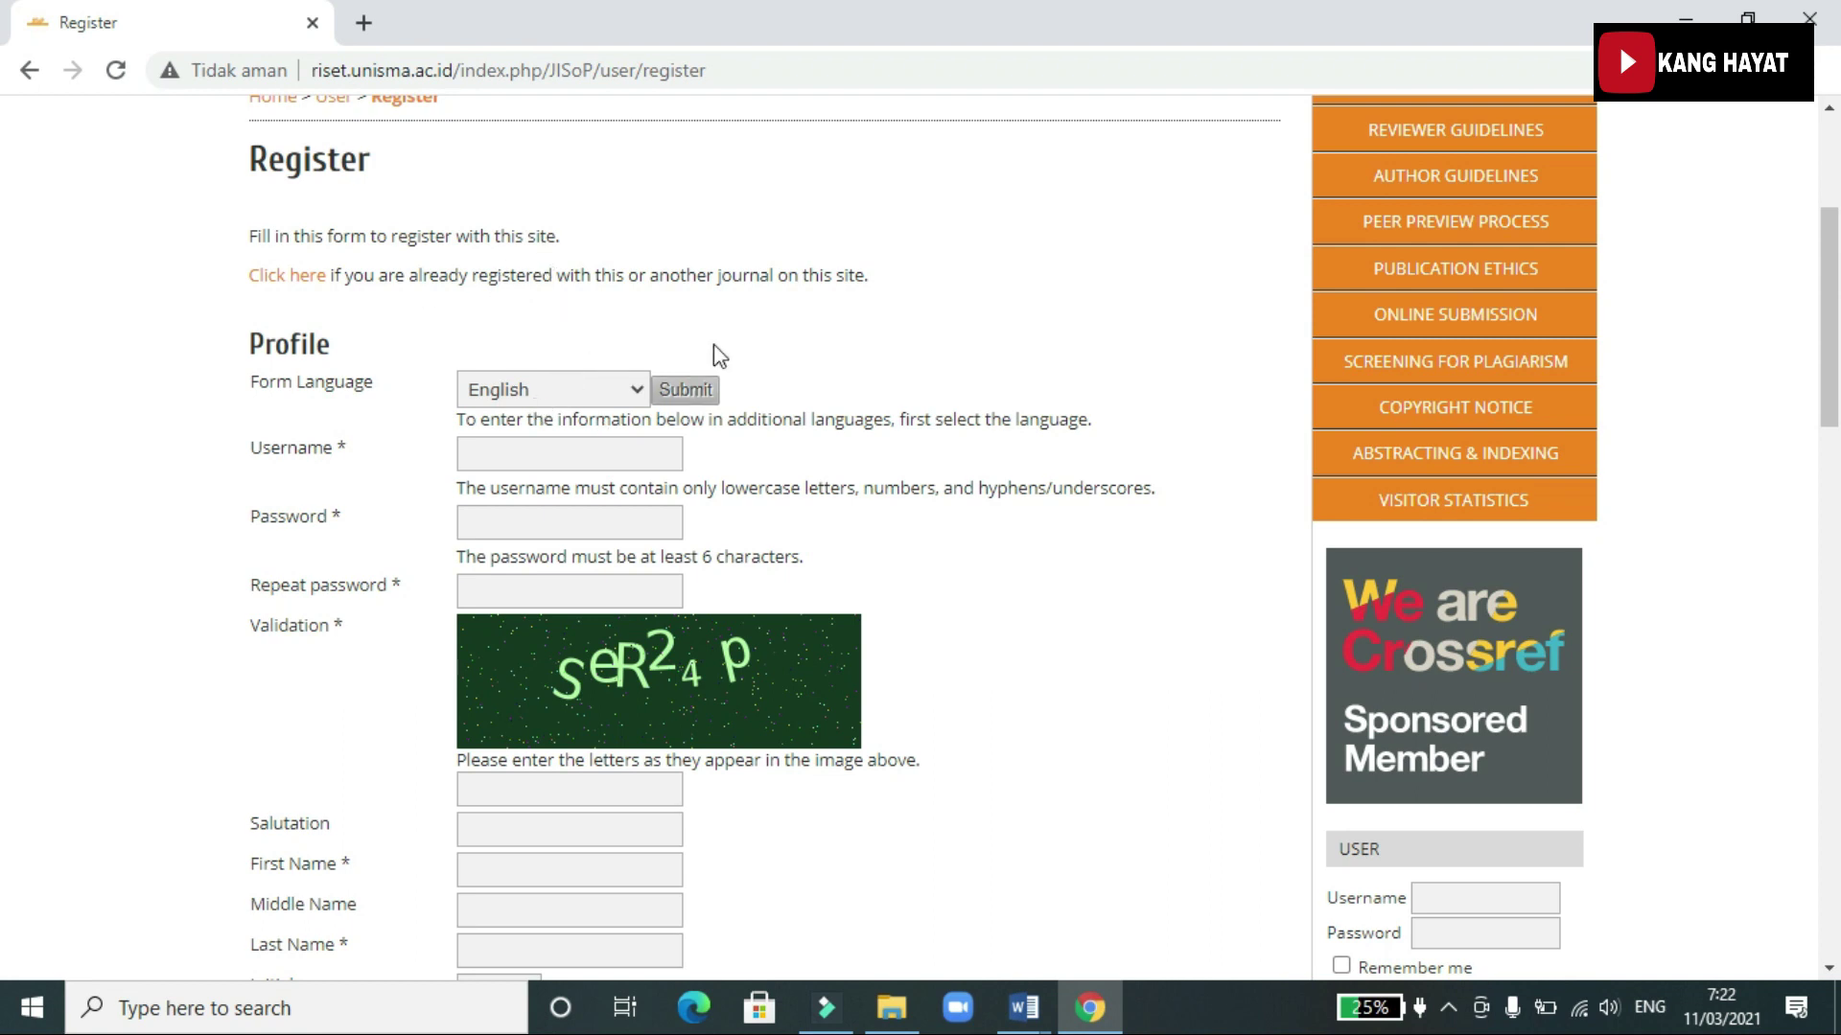
Switch the form language to Bahasa Indonesia and reselect the username and both password entries
left_click(636, 389)
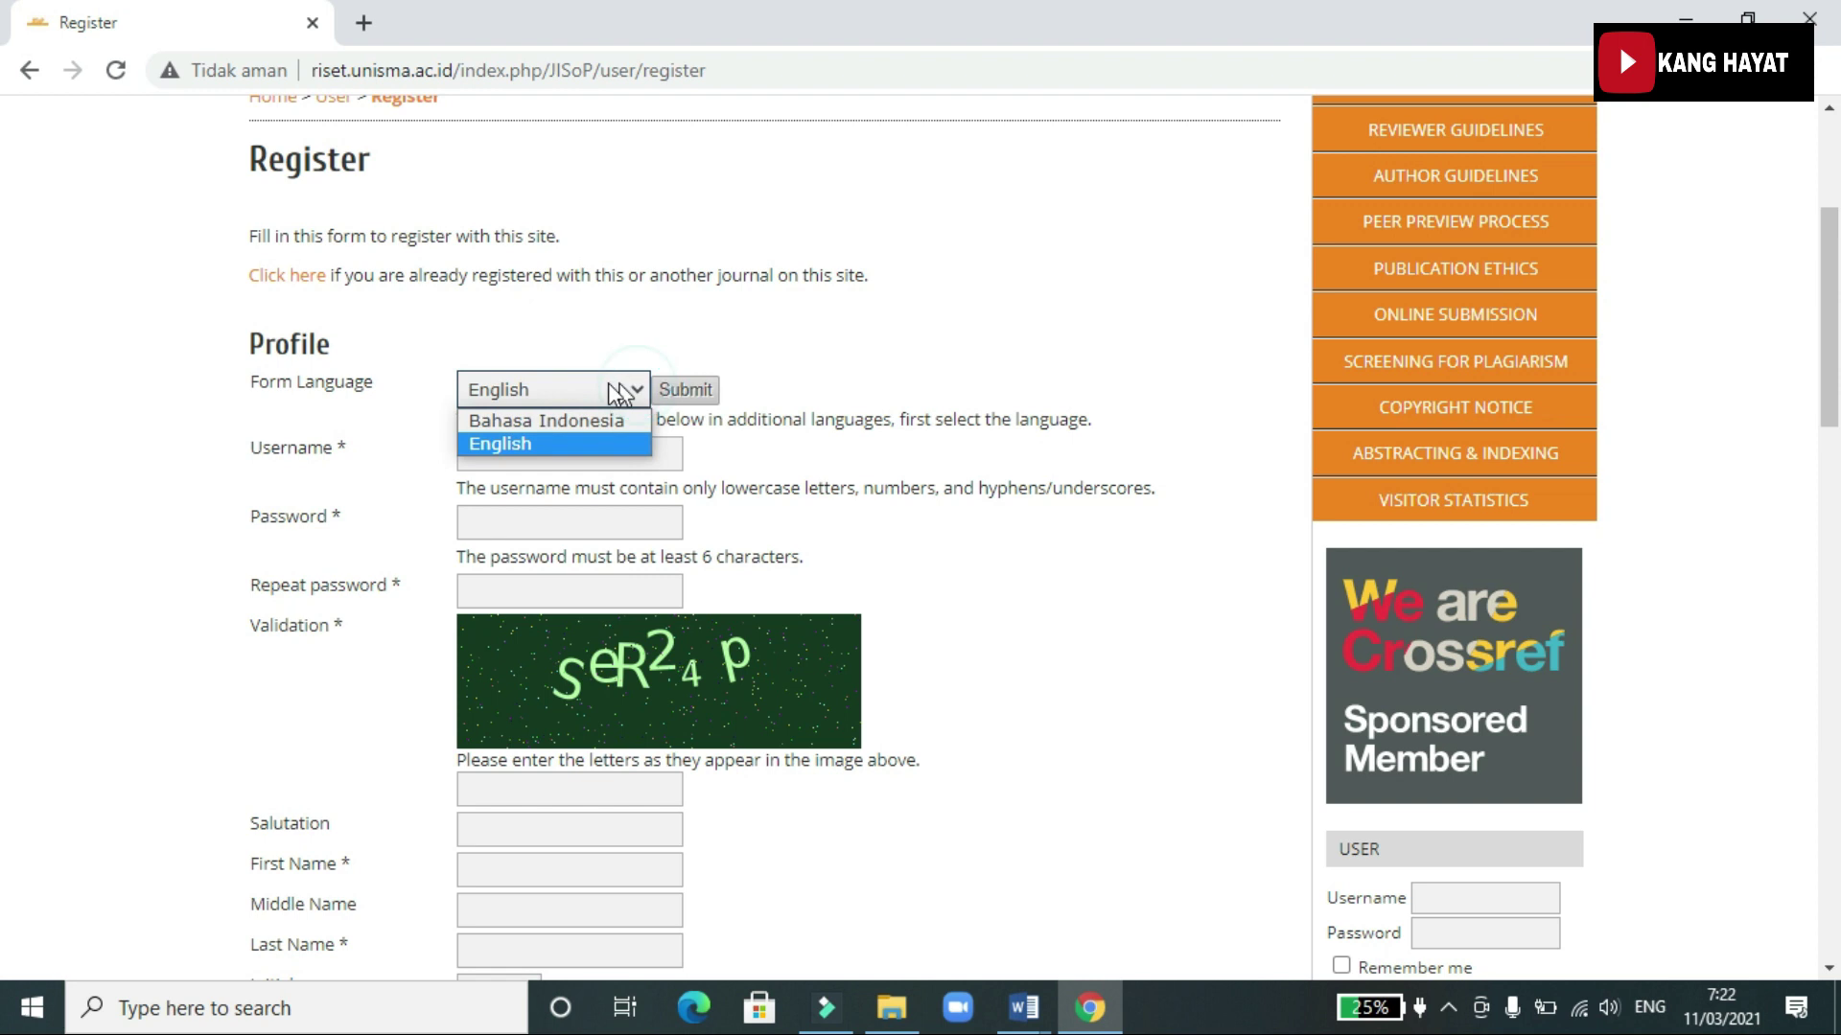
left_click(552, 422)
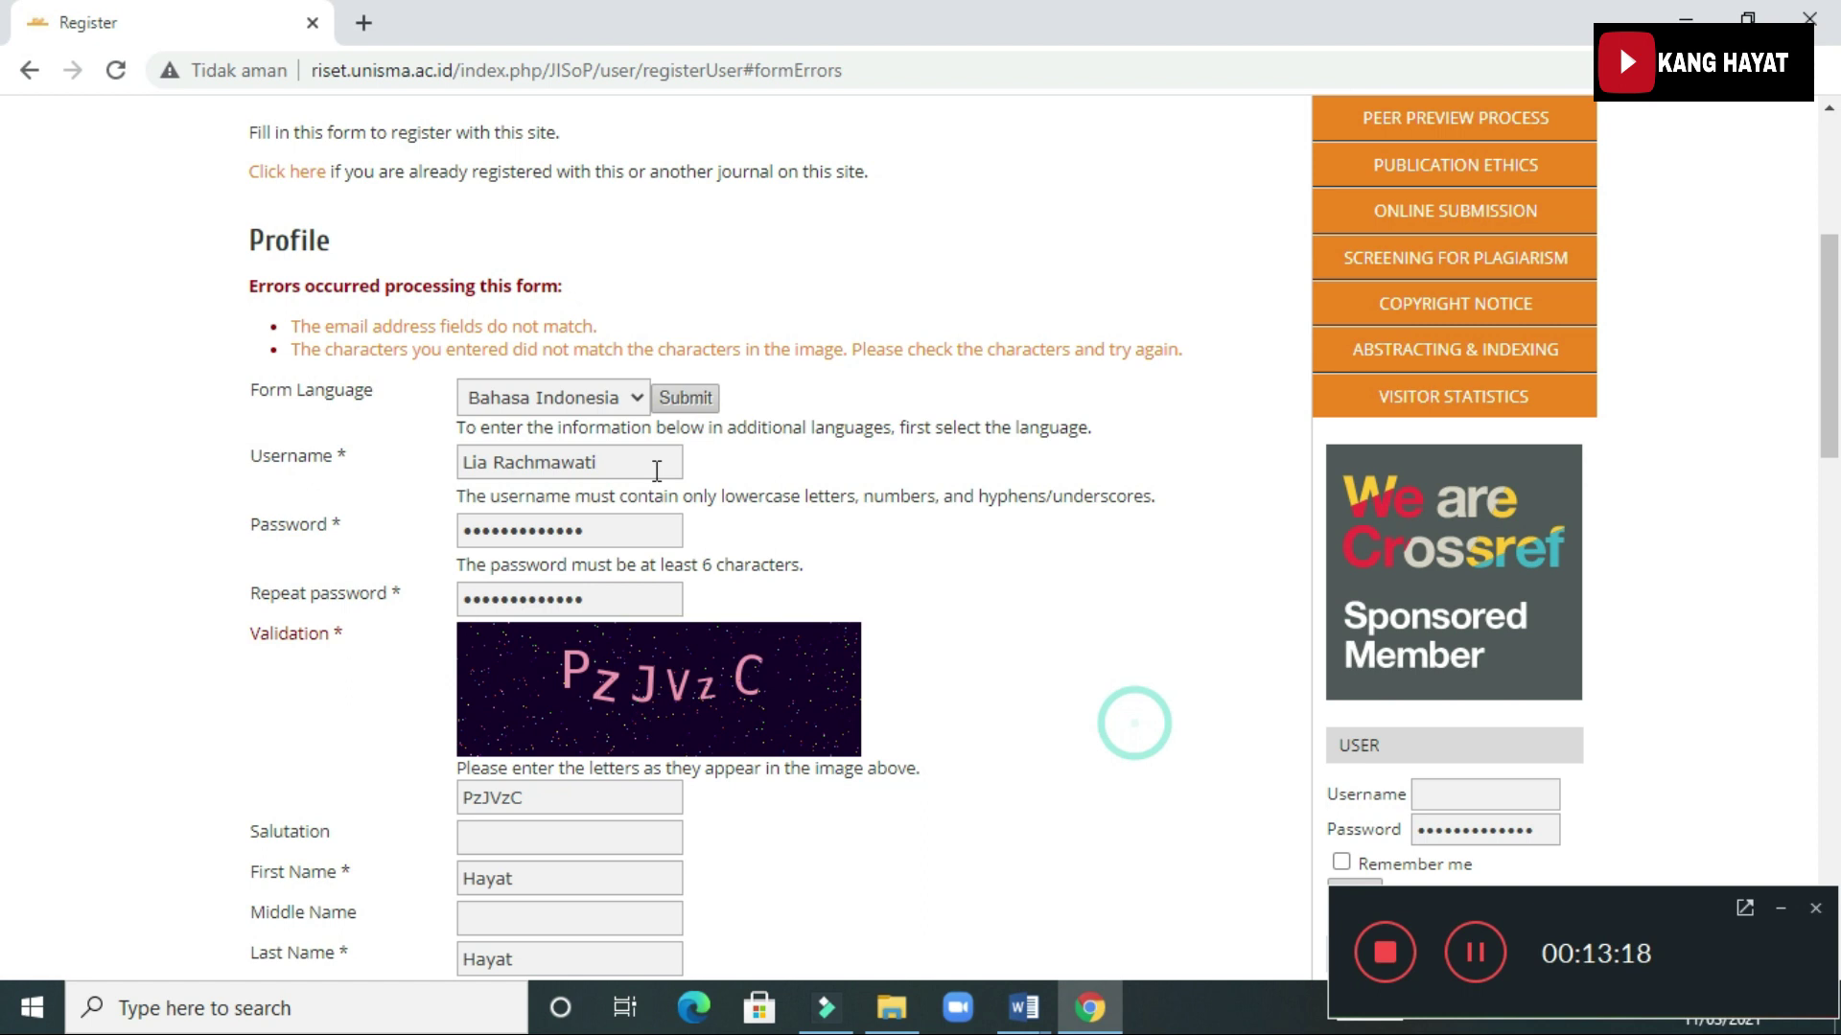
left_click(654, 467)
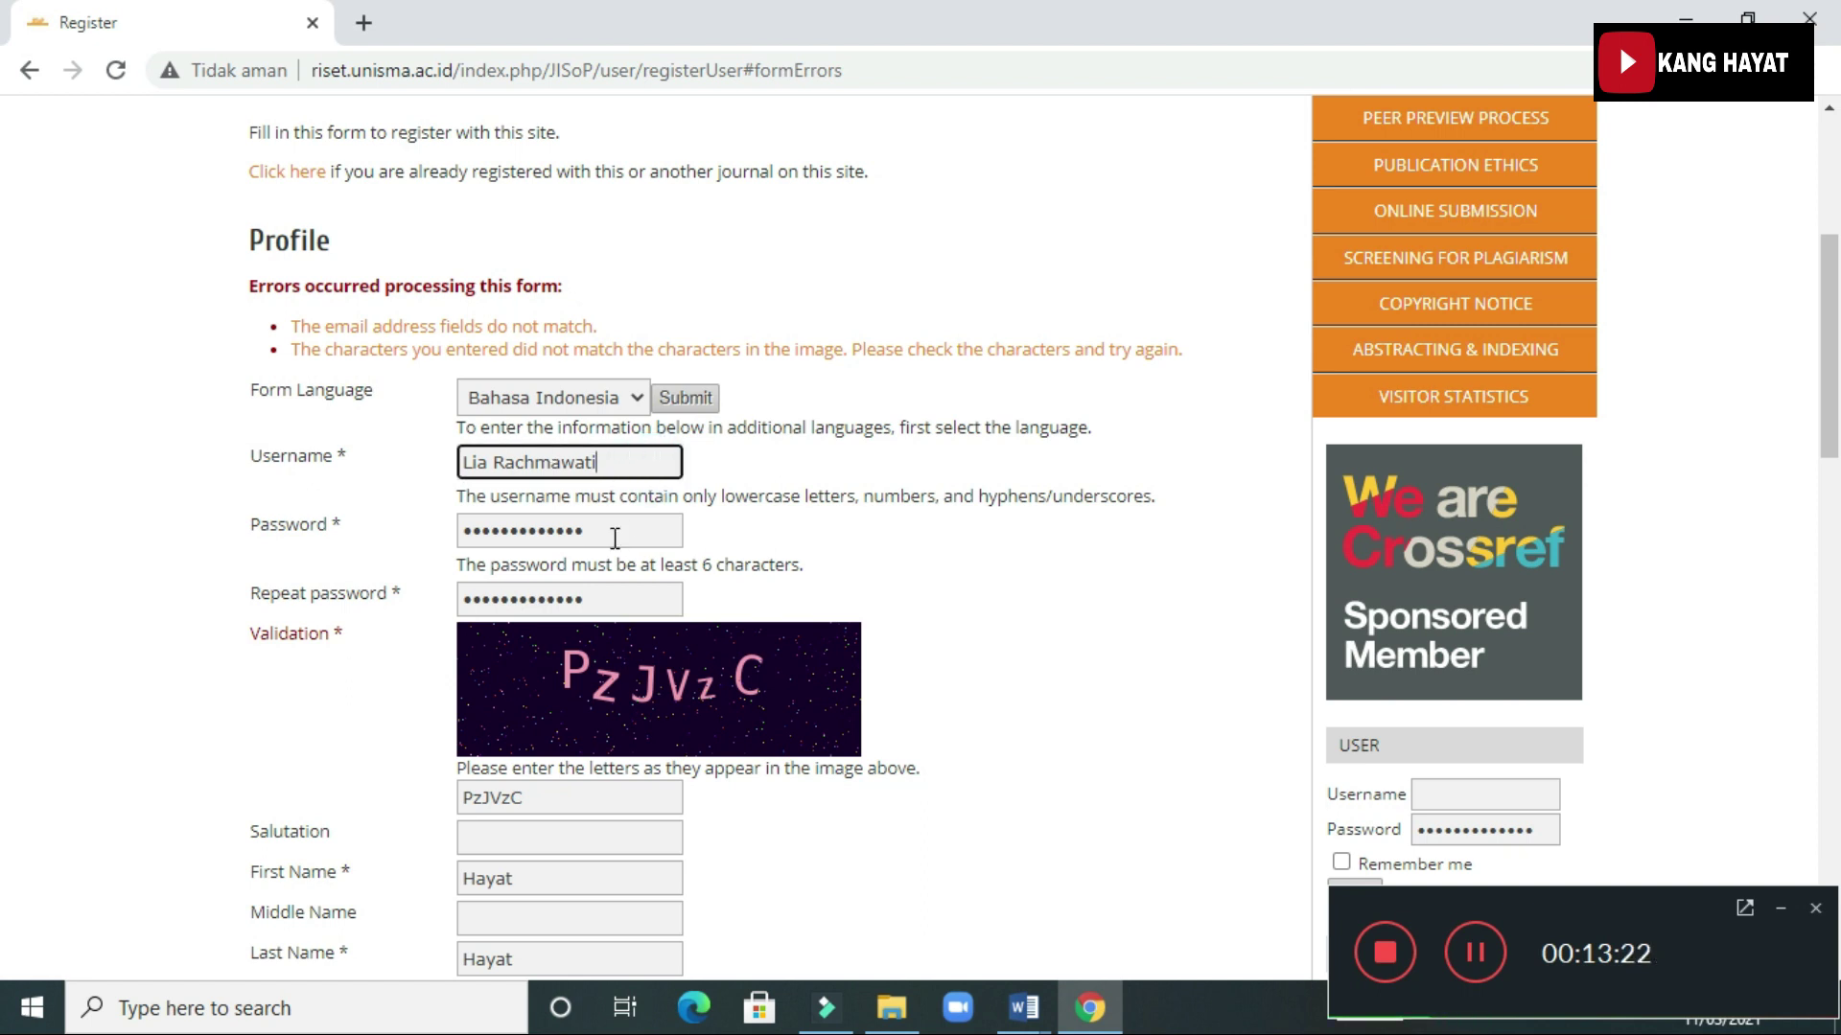
left_click_drag(614, 537, 412, 556)
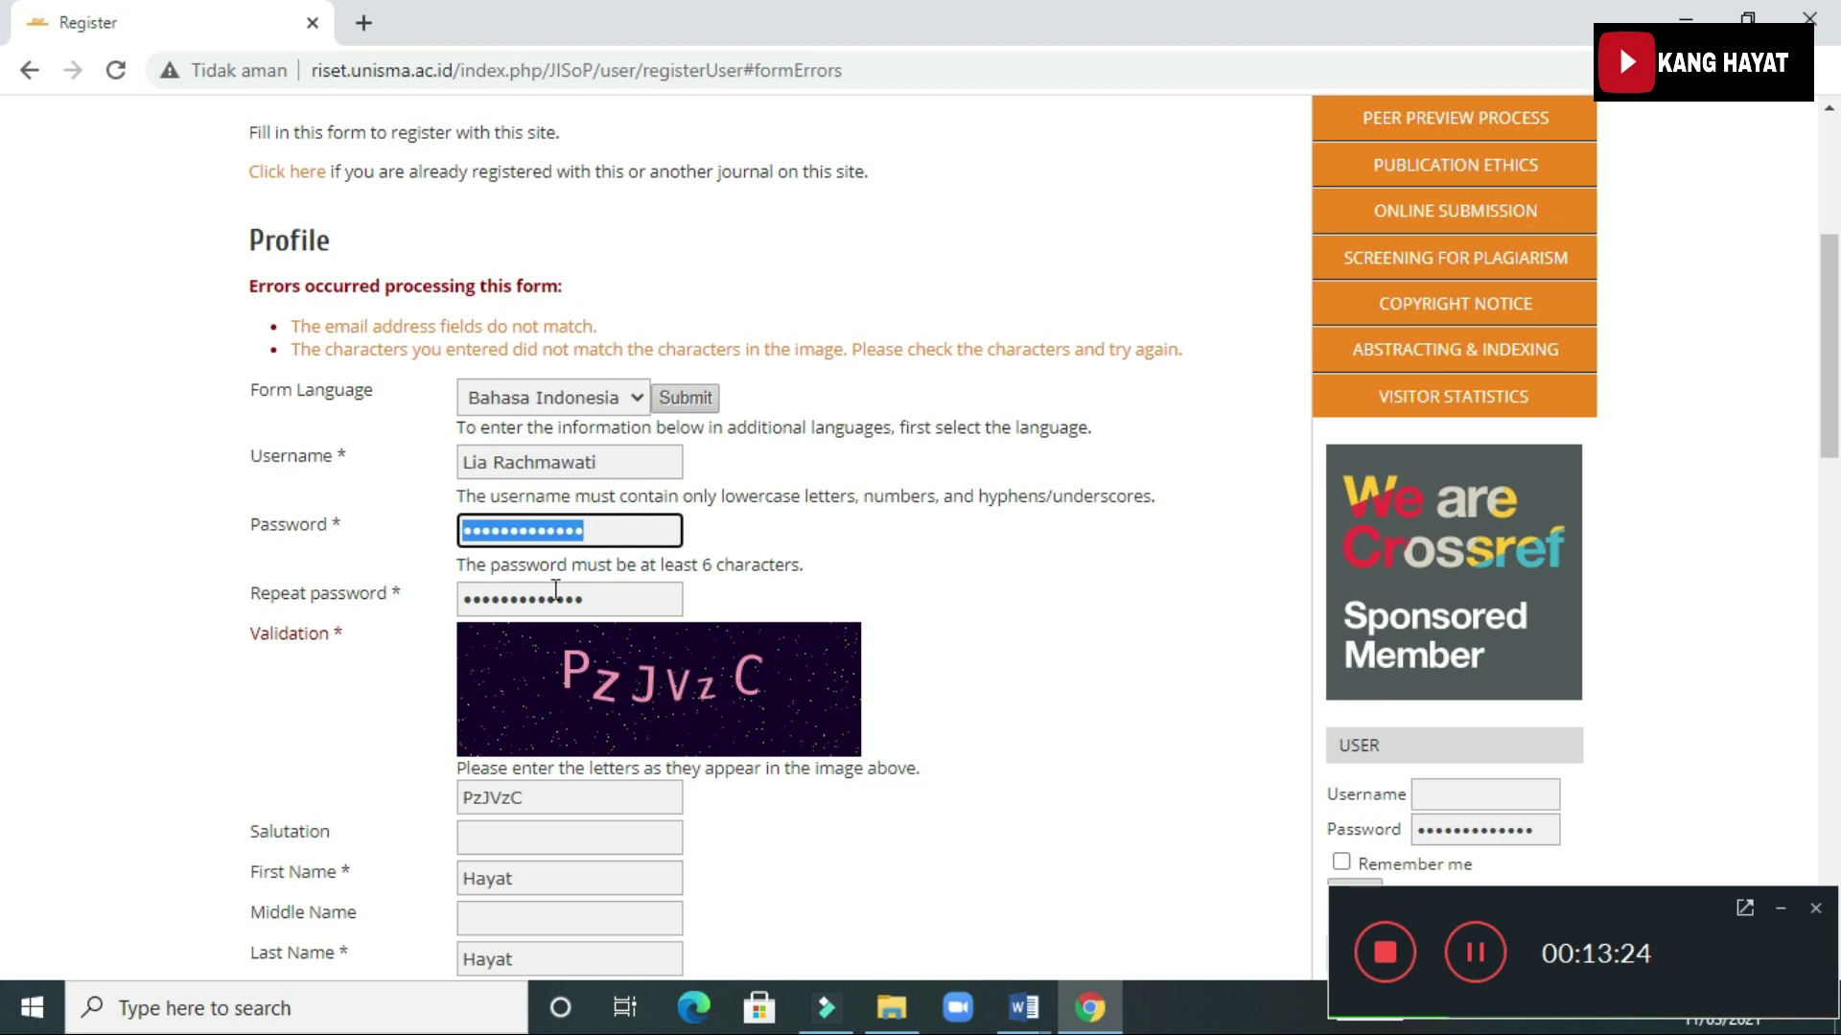
left_click_drag(634, 606, 461, 593)
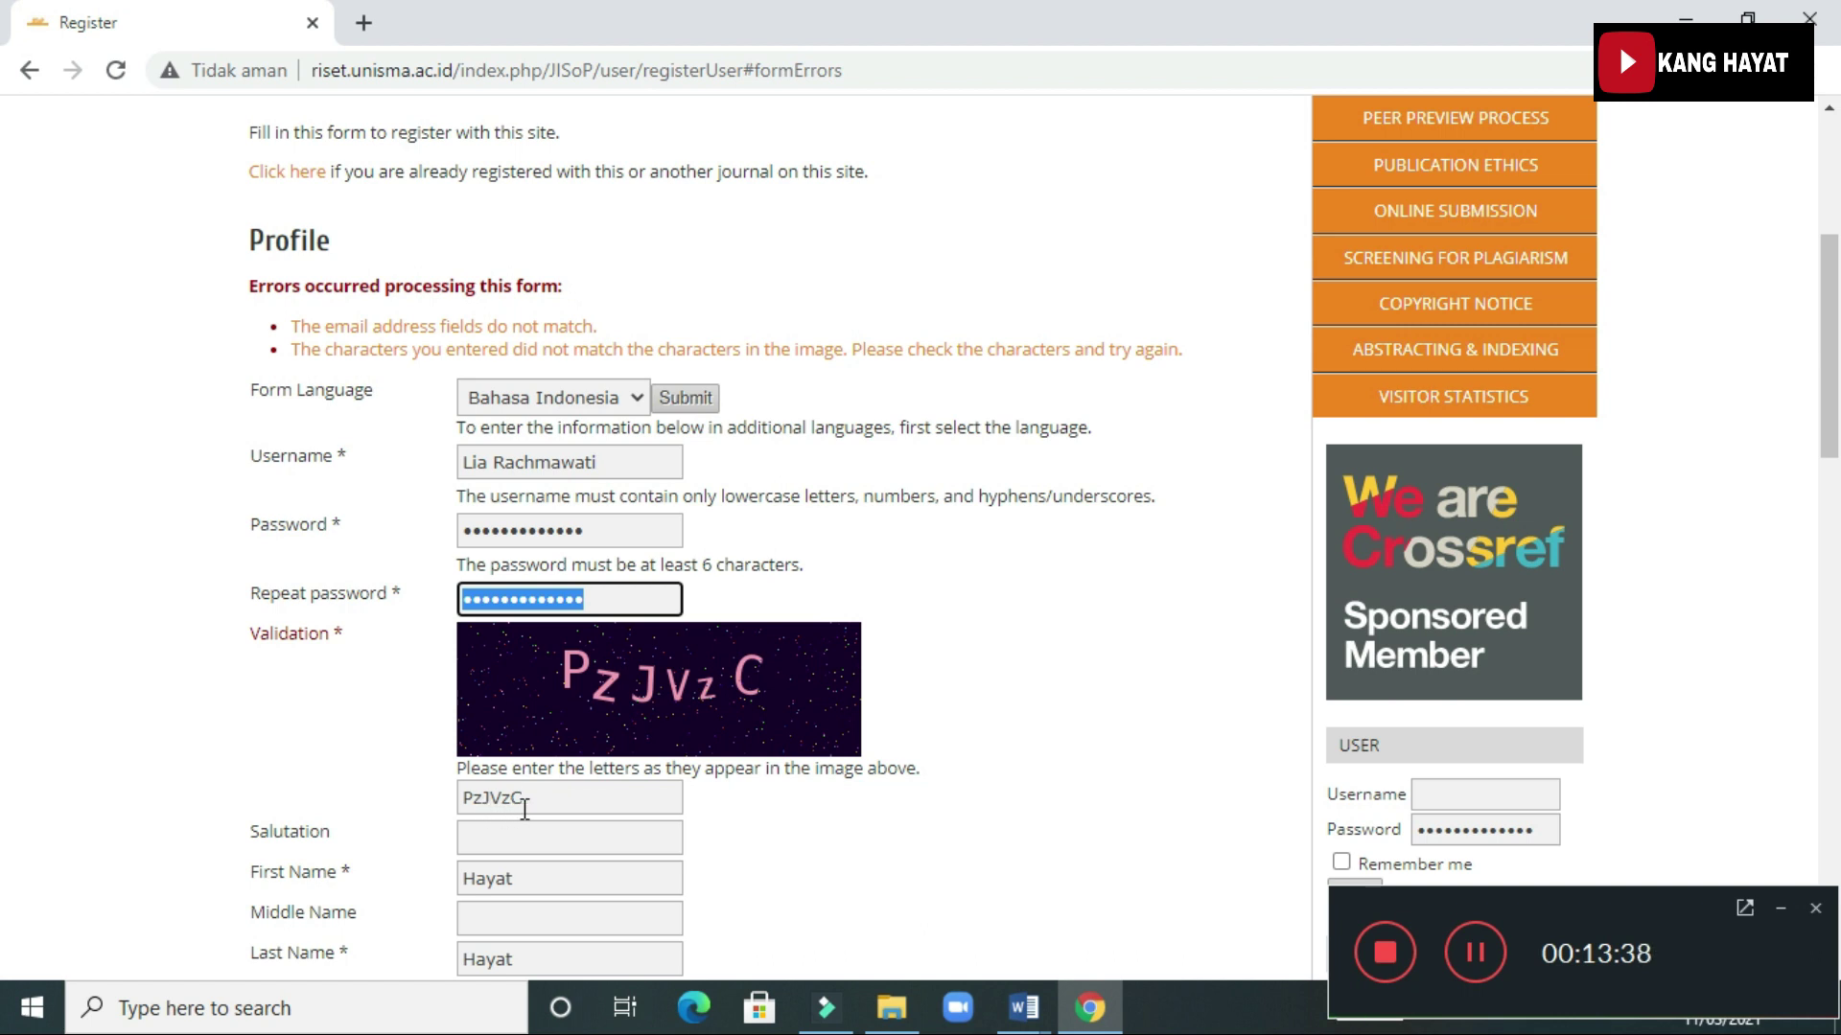
scroll(528, 800, "down", 2)
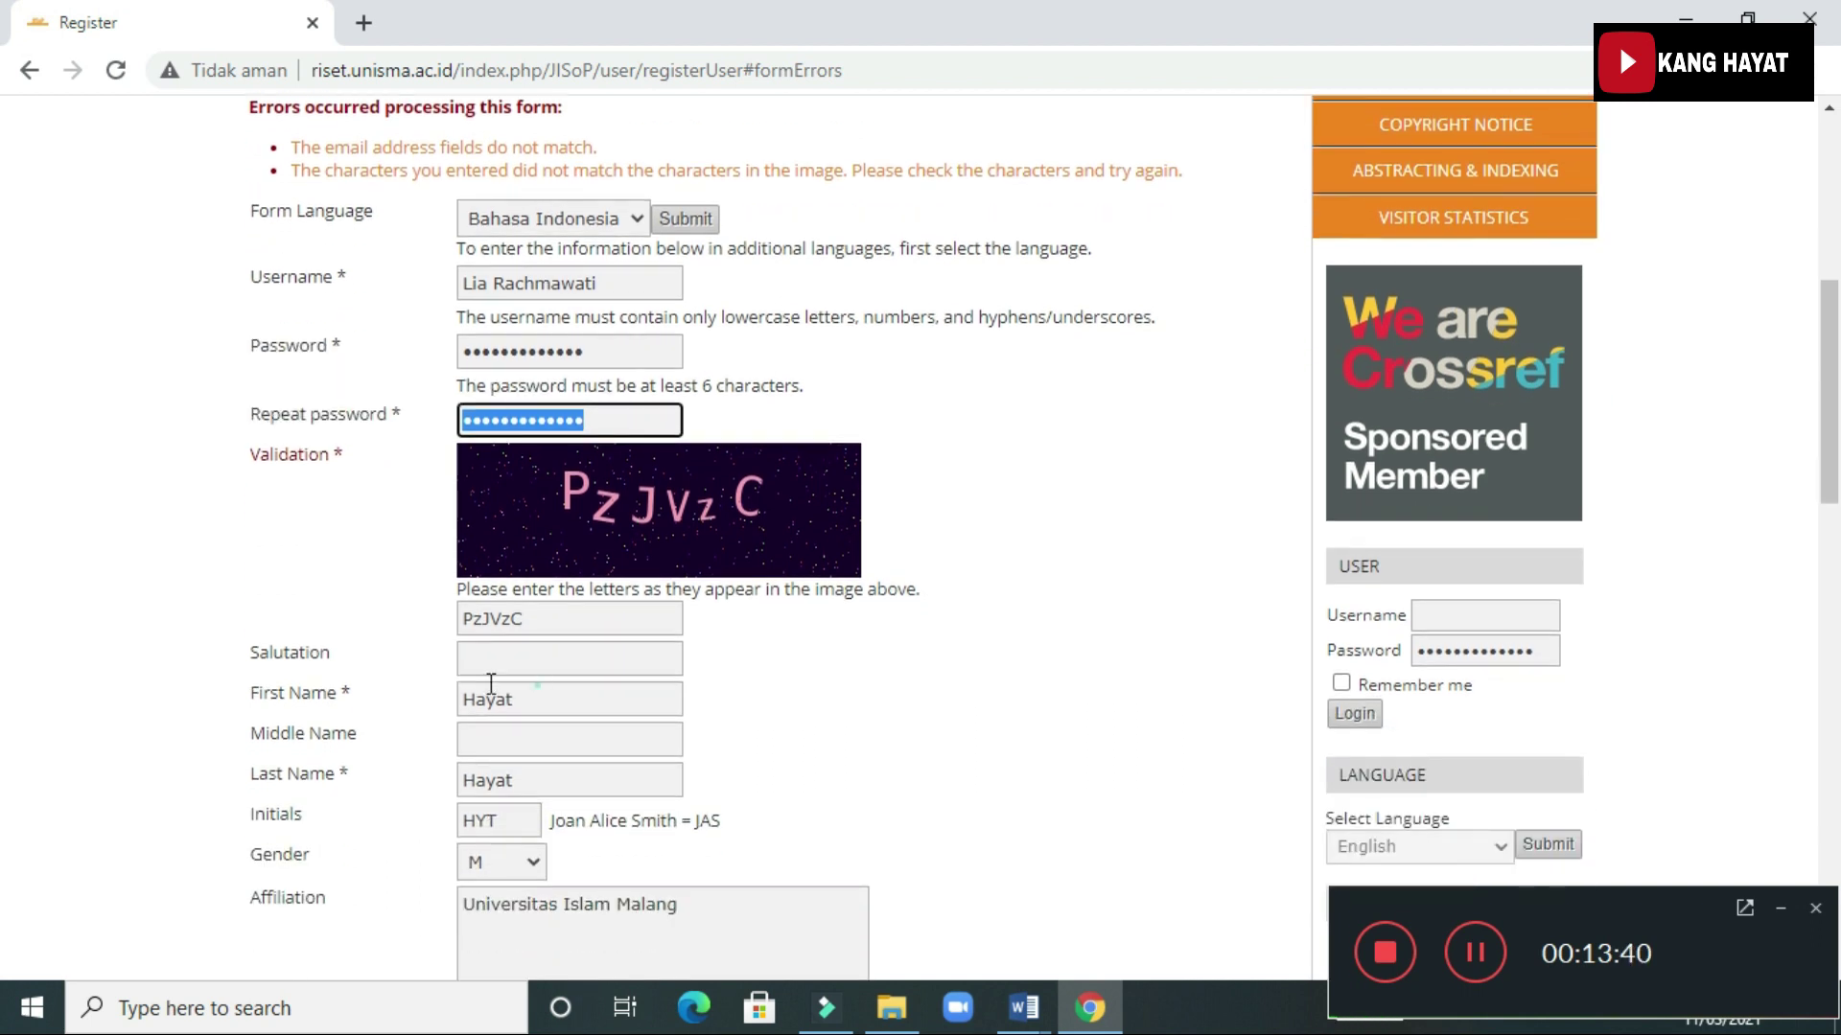
Replace the first and last name with the new author's, update the initials, and set gender to F
double_click(491, 687)
key("BackSpace")
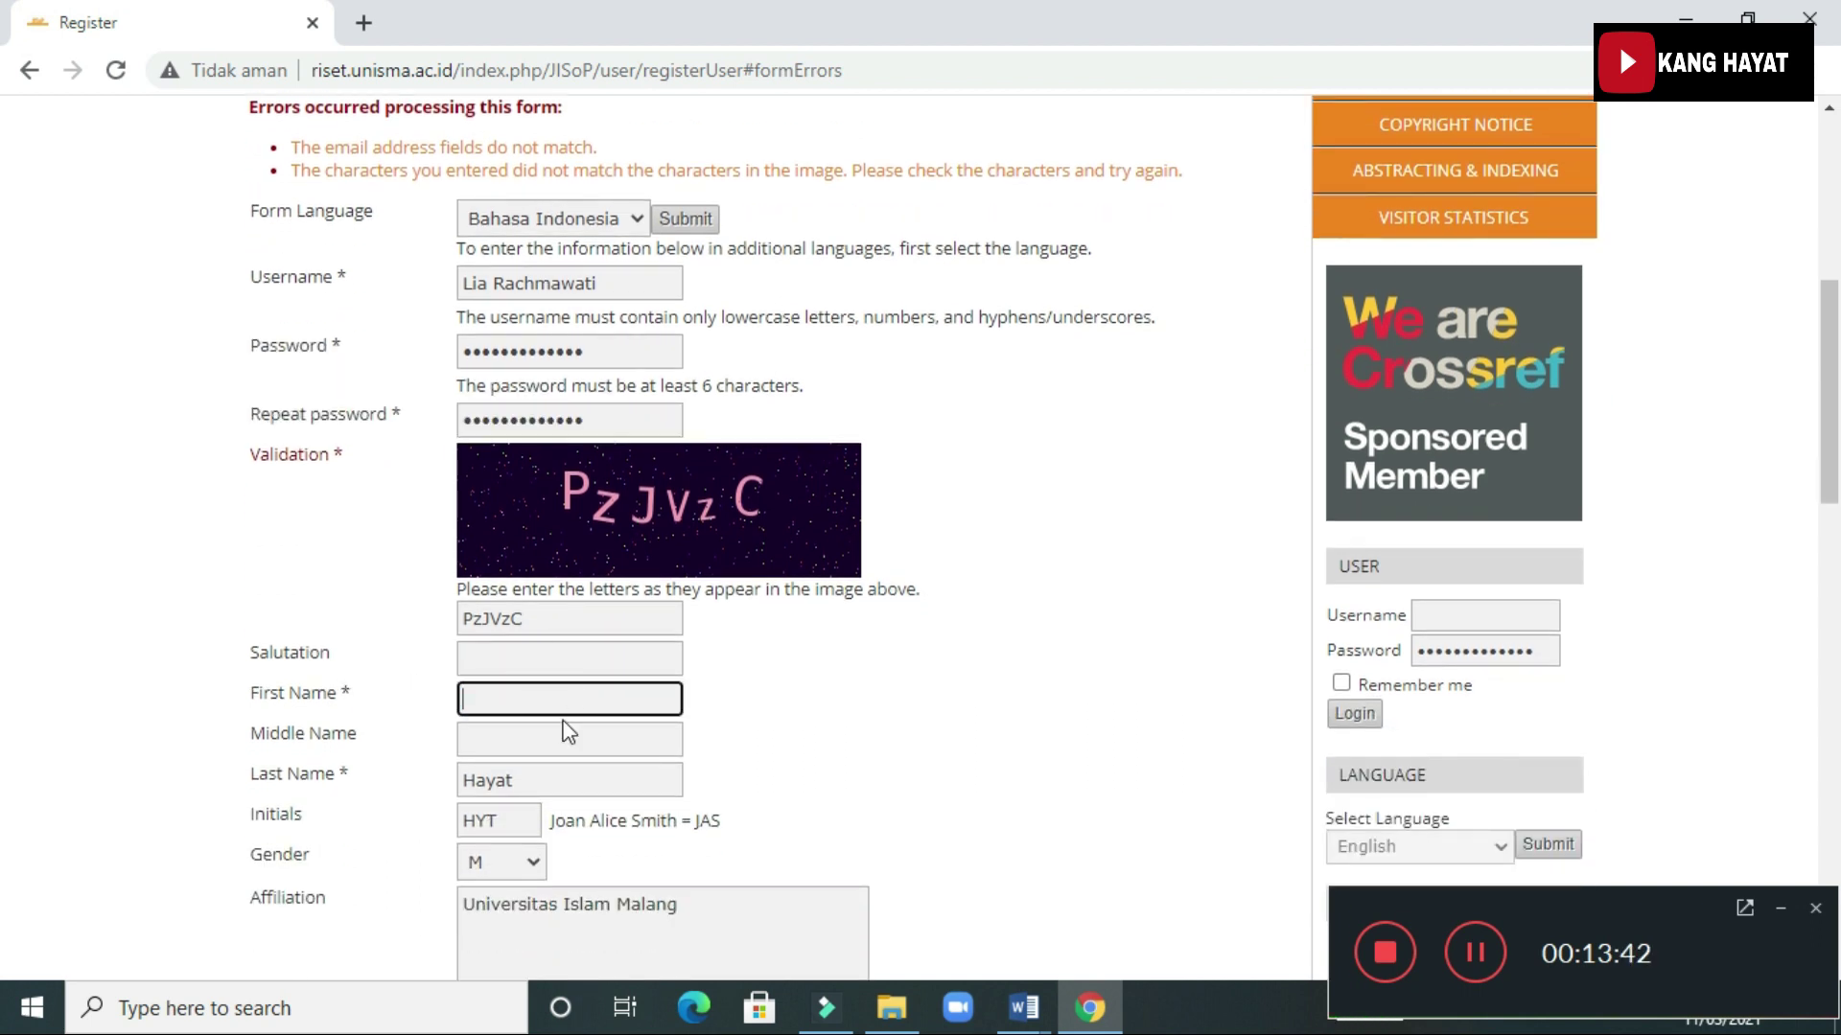
double_click(537, 779)
key("BackSpace")
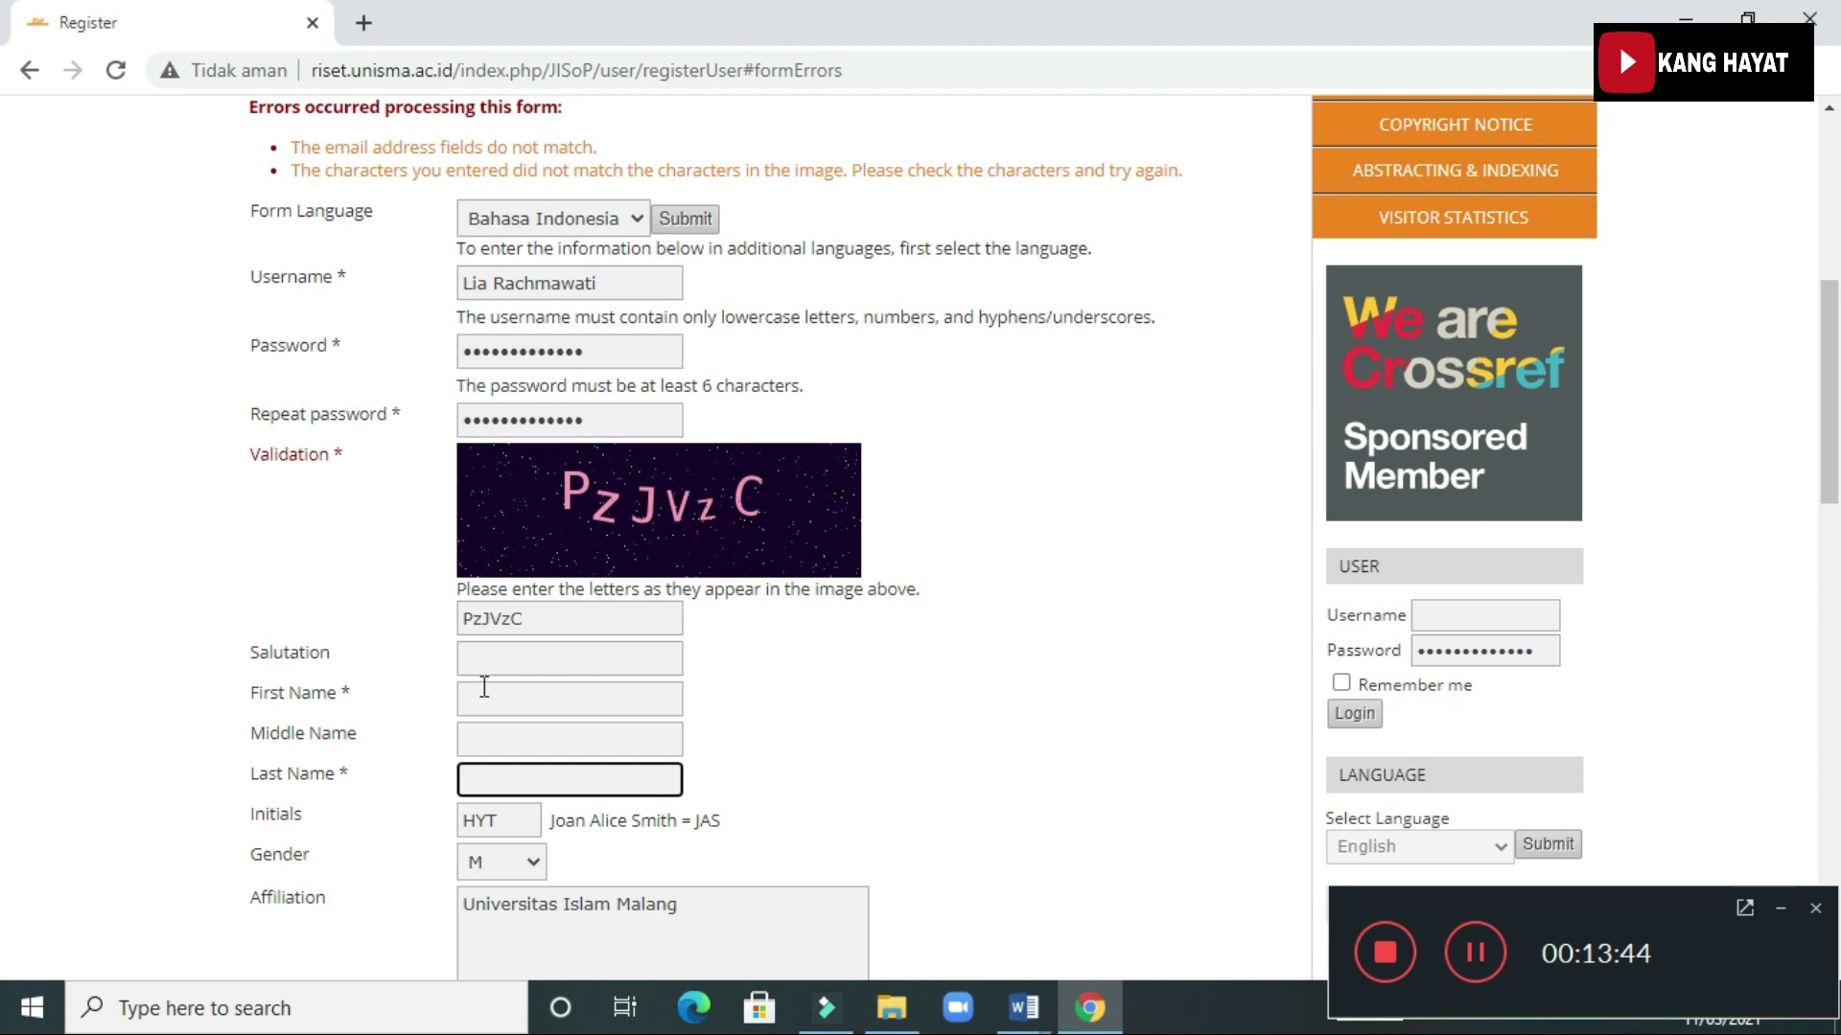
left_click(484, 687)
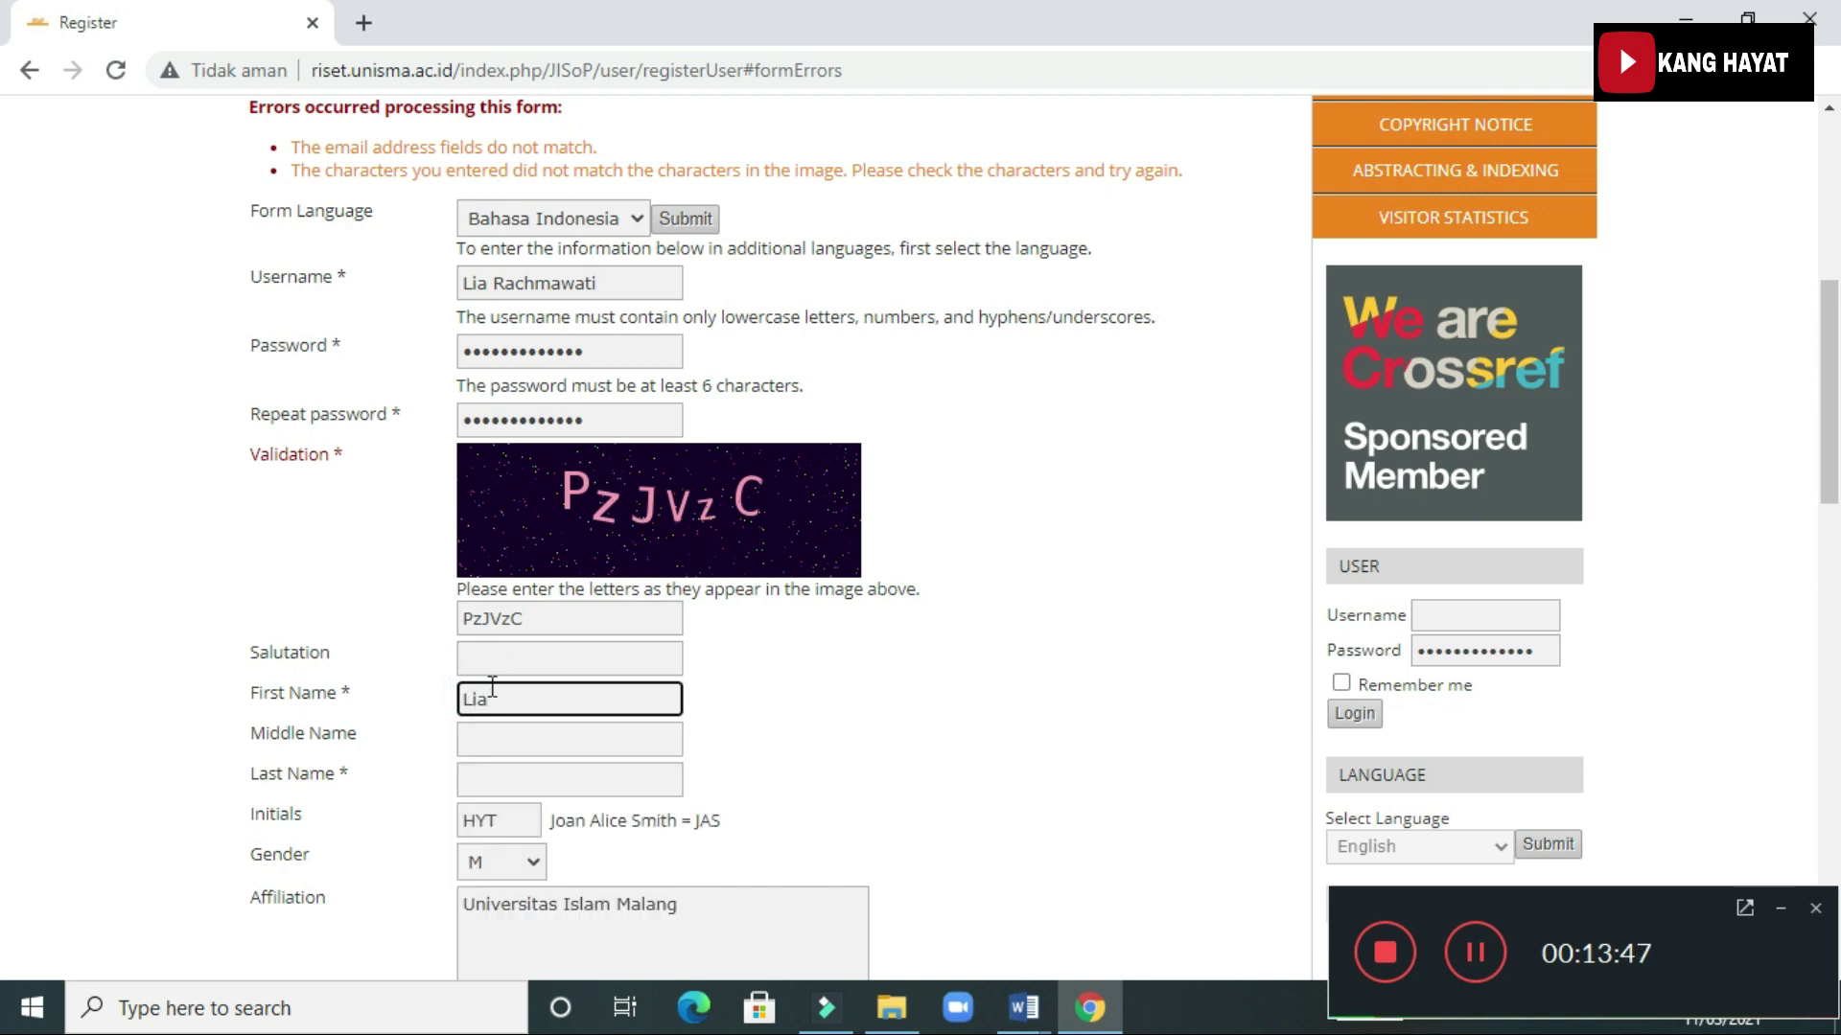
left_click(494, 777)
type("E")
key("BackSpace")
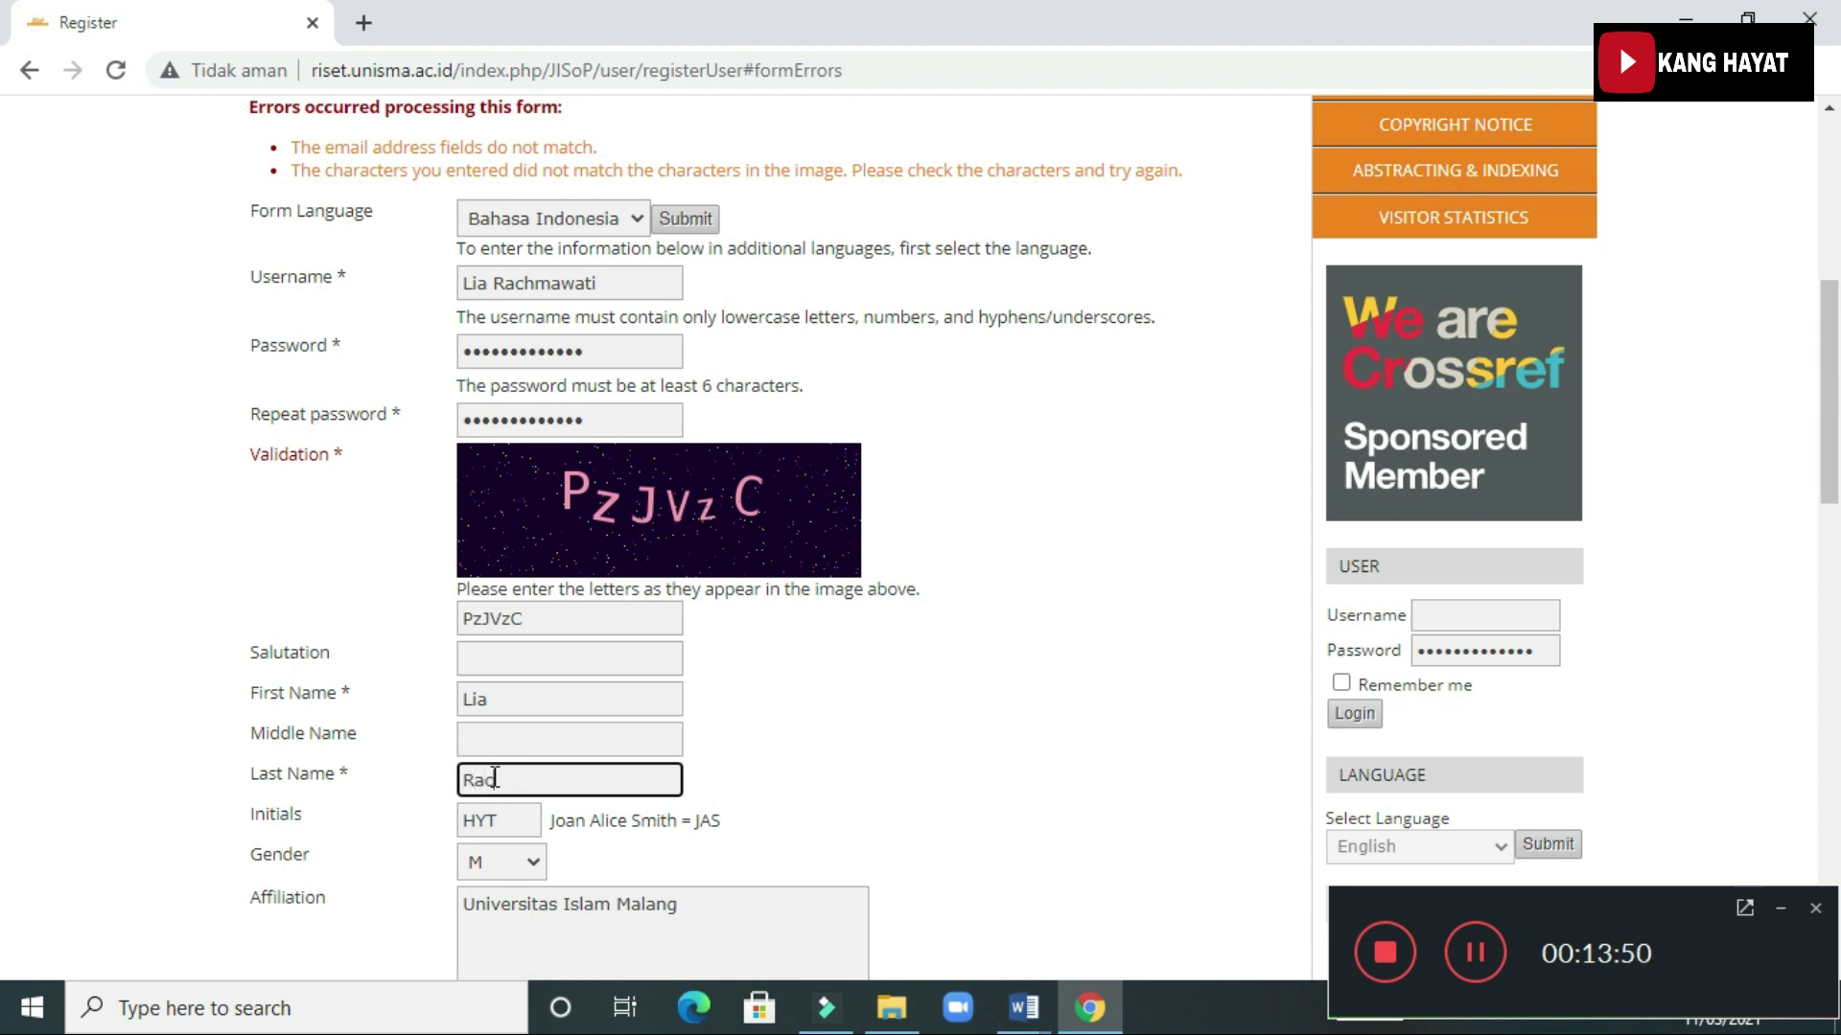
key("Tab")
type("L")
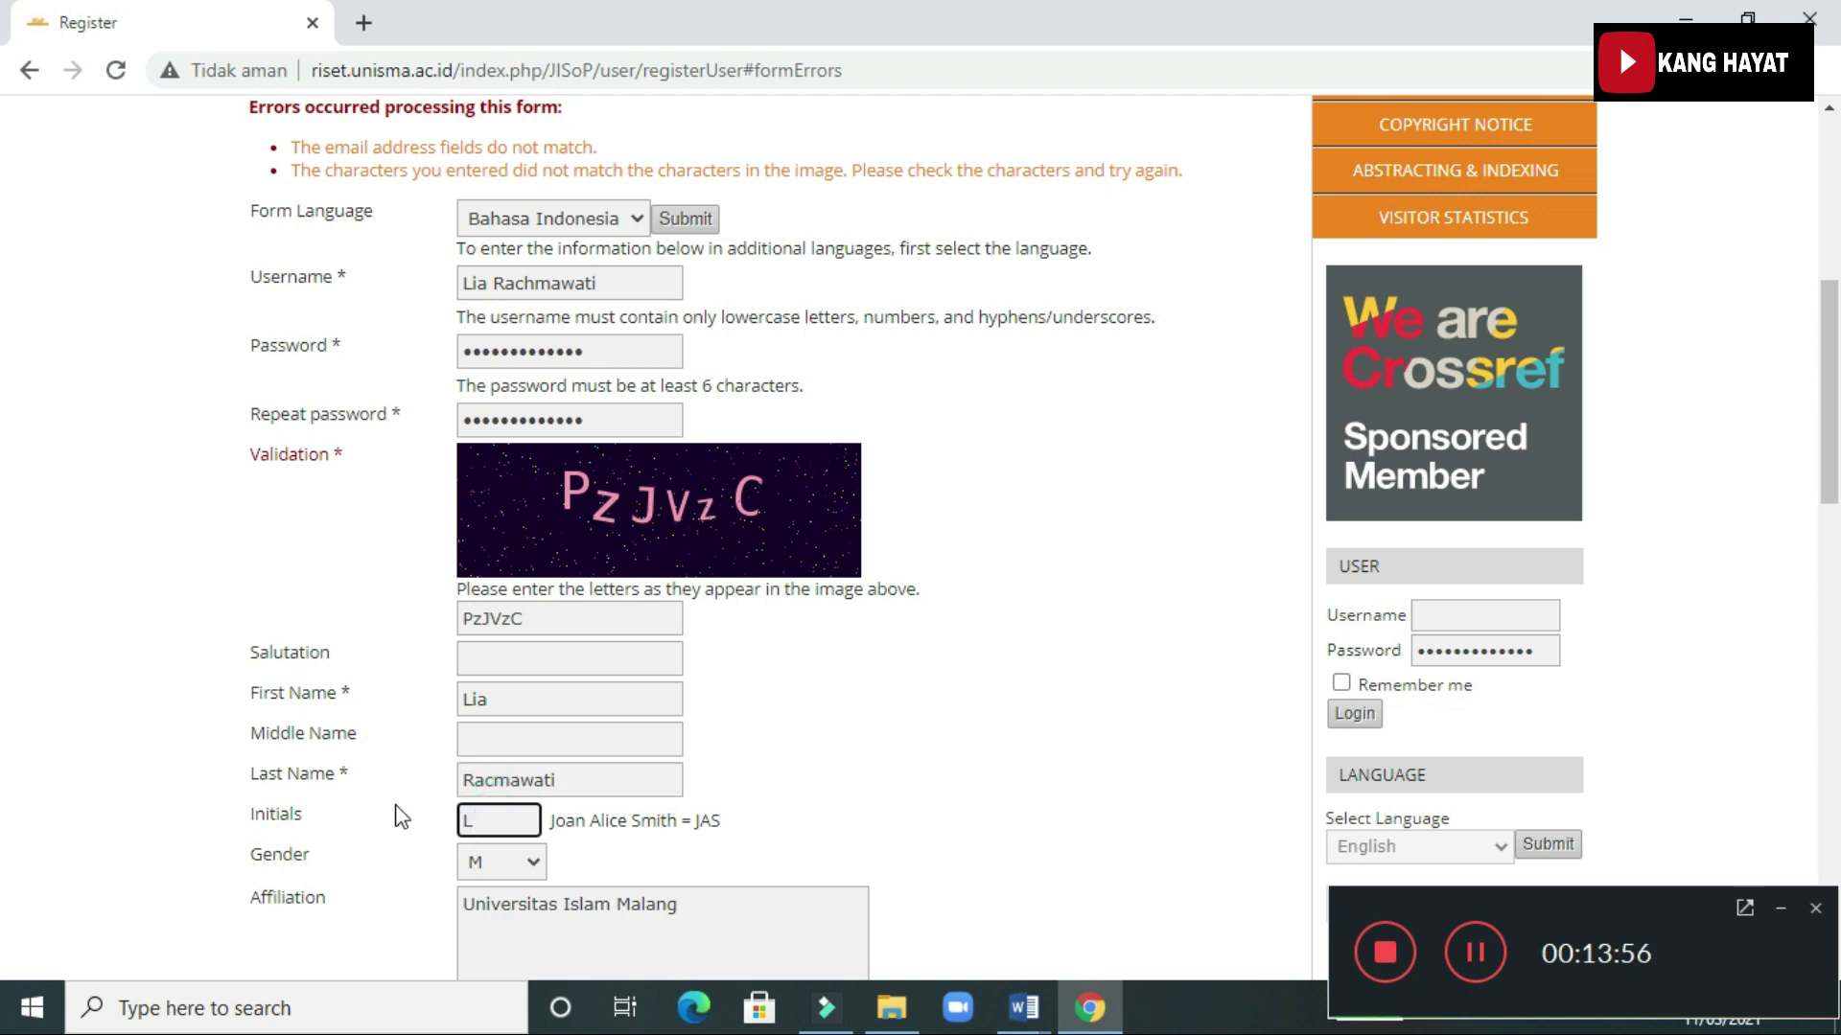
left_click(524, 862)
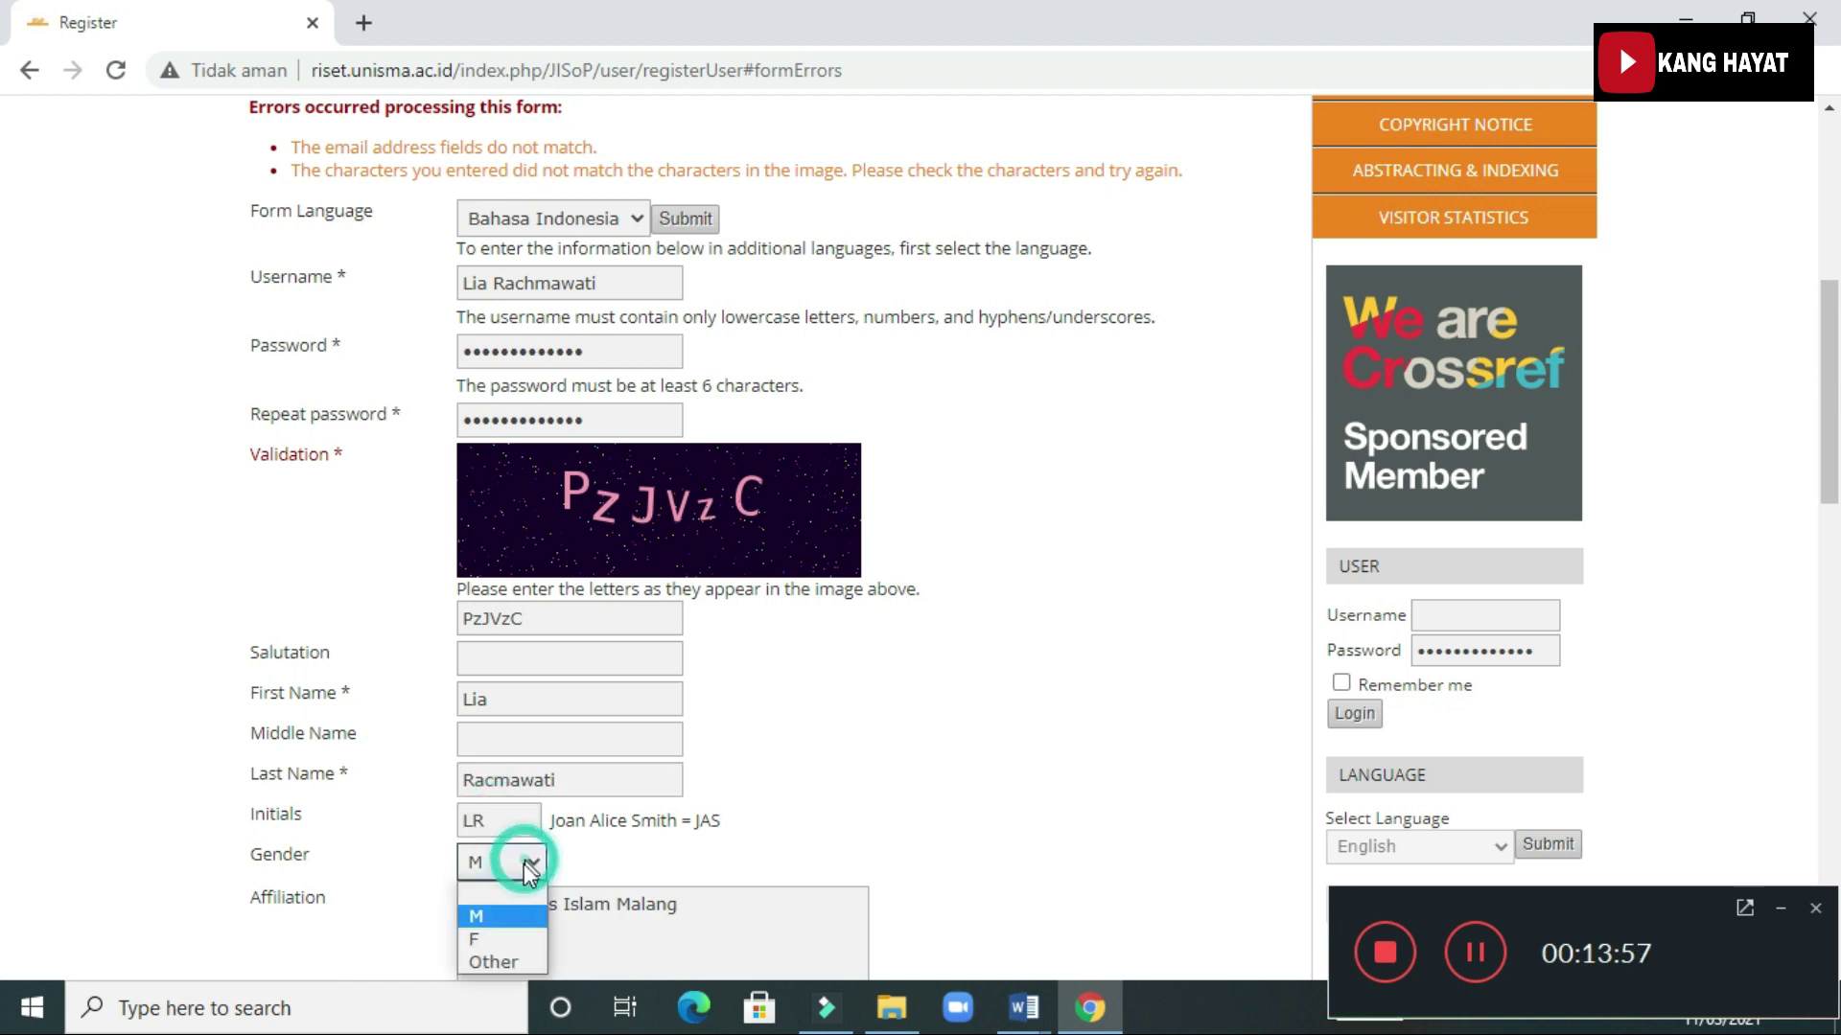
left_click(504, 930)
scroll(678, 734, "down", 7)
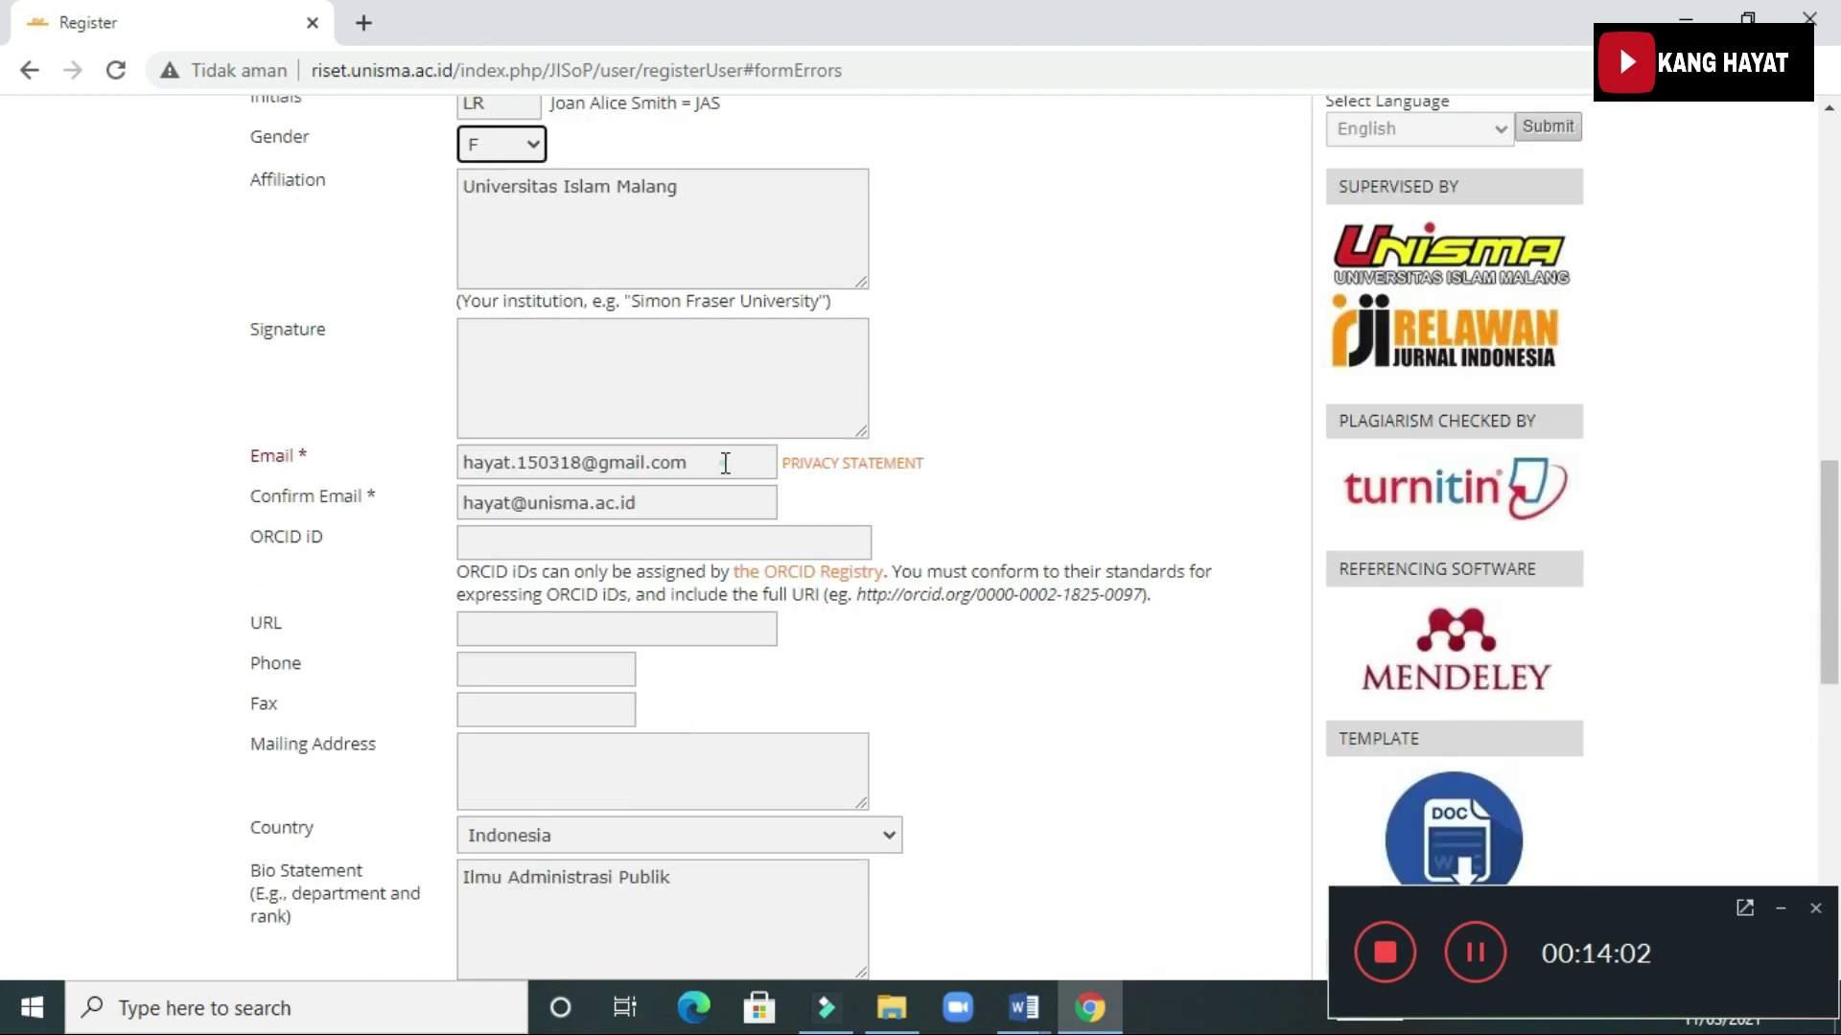
Enter the author's e-mail address identically in the Email and Confirm Email fields
left_click_drag(723, 464, 316, 470)
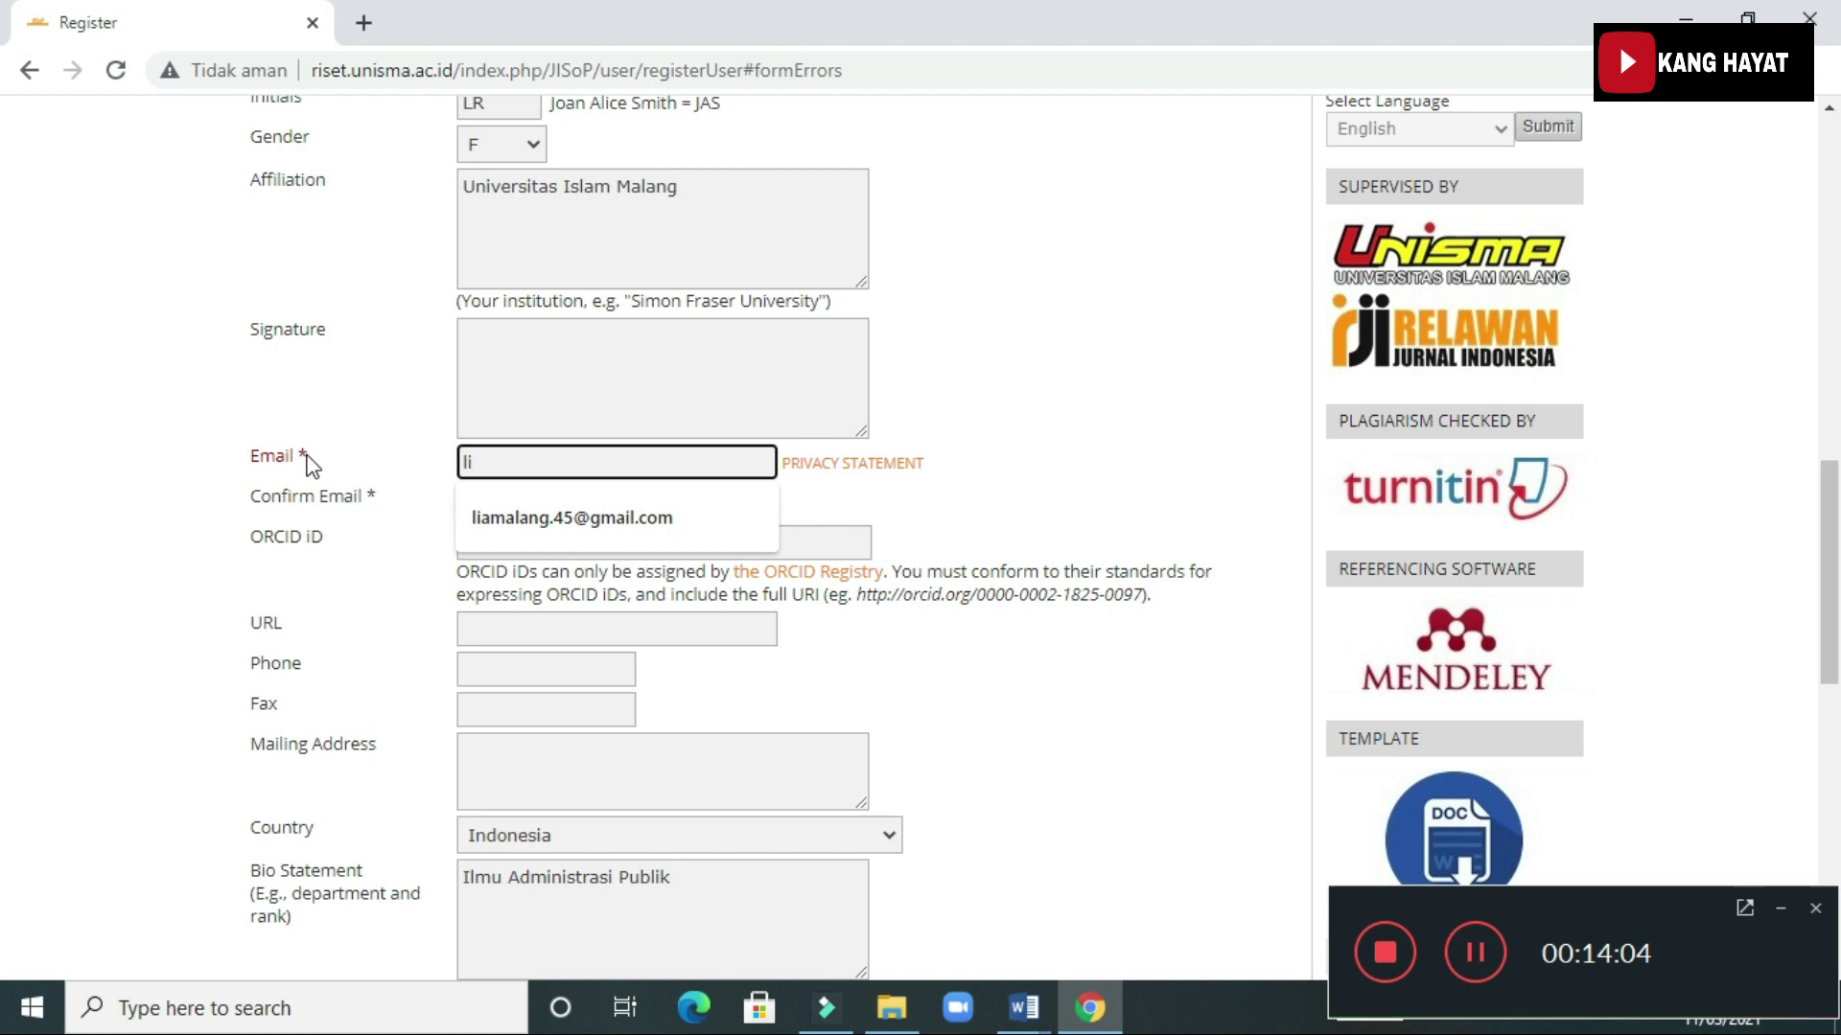
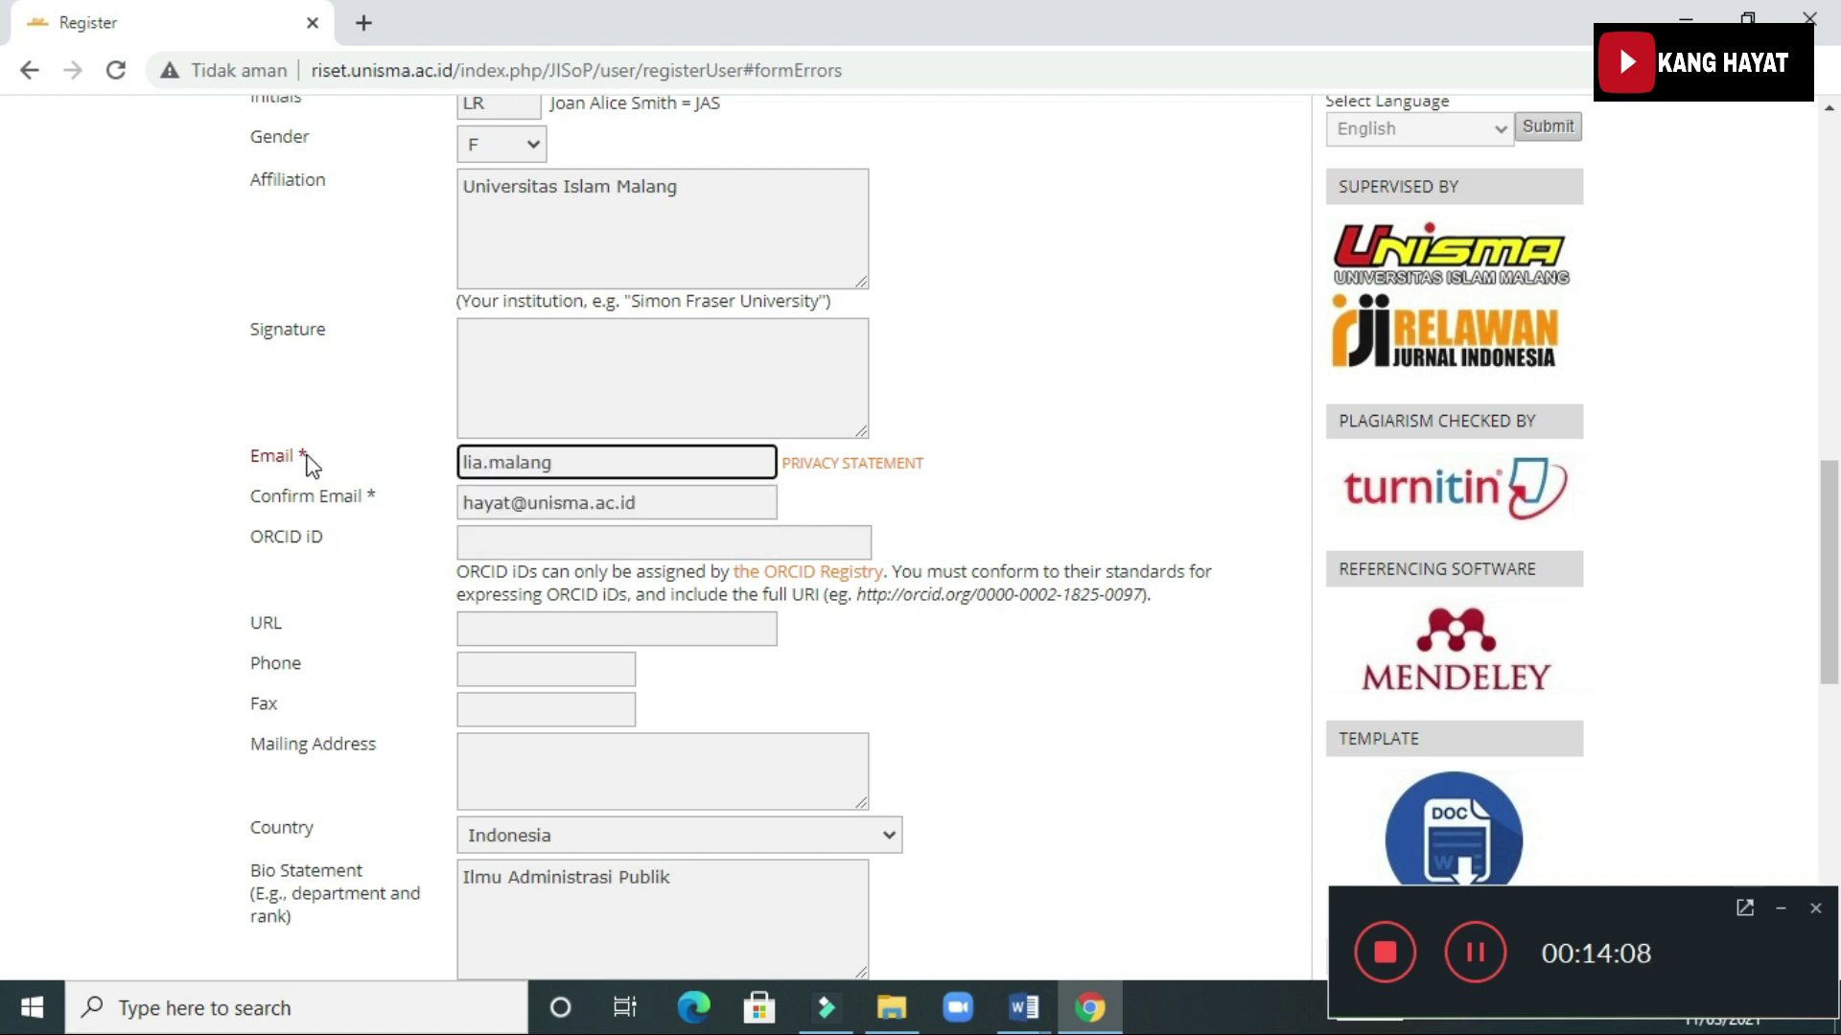
key("Tab")
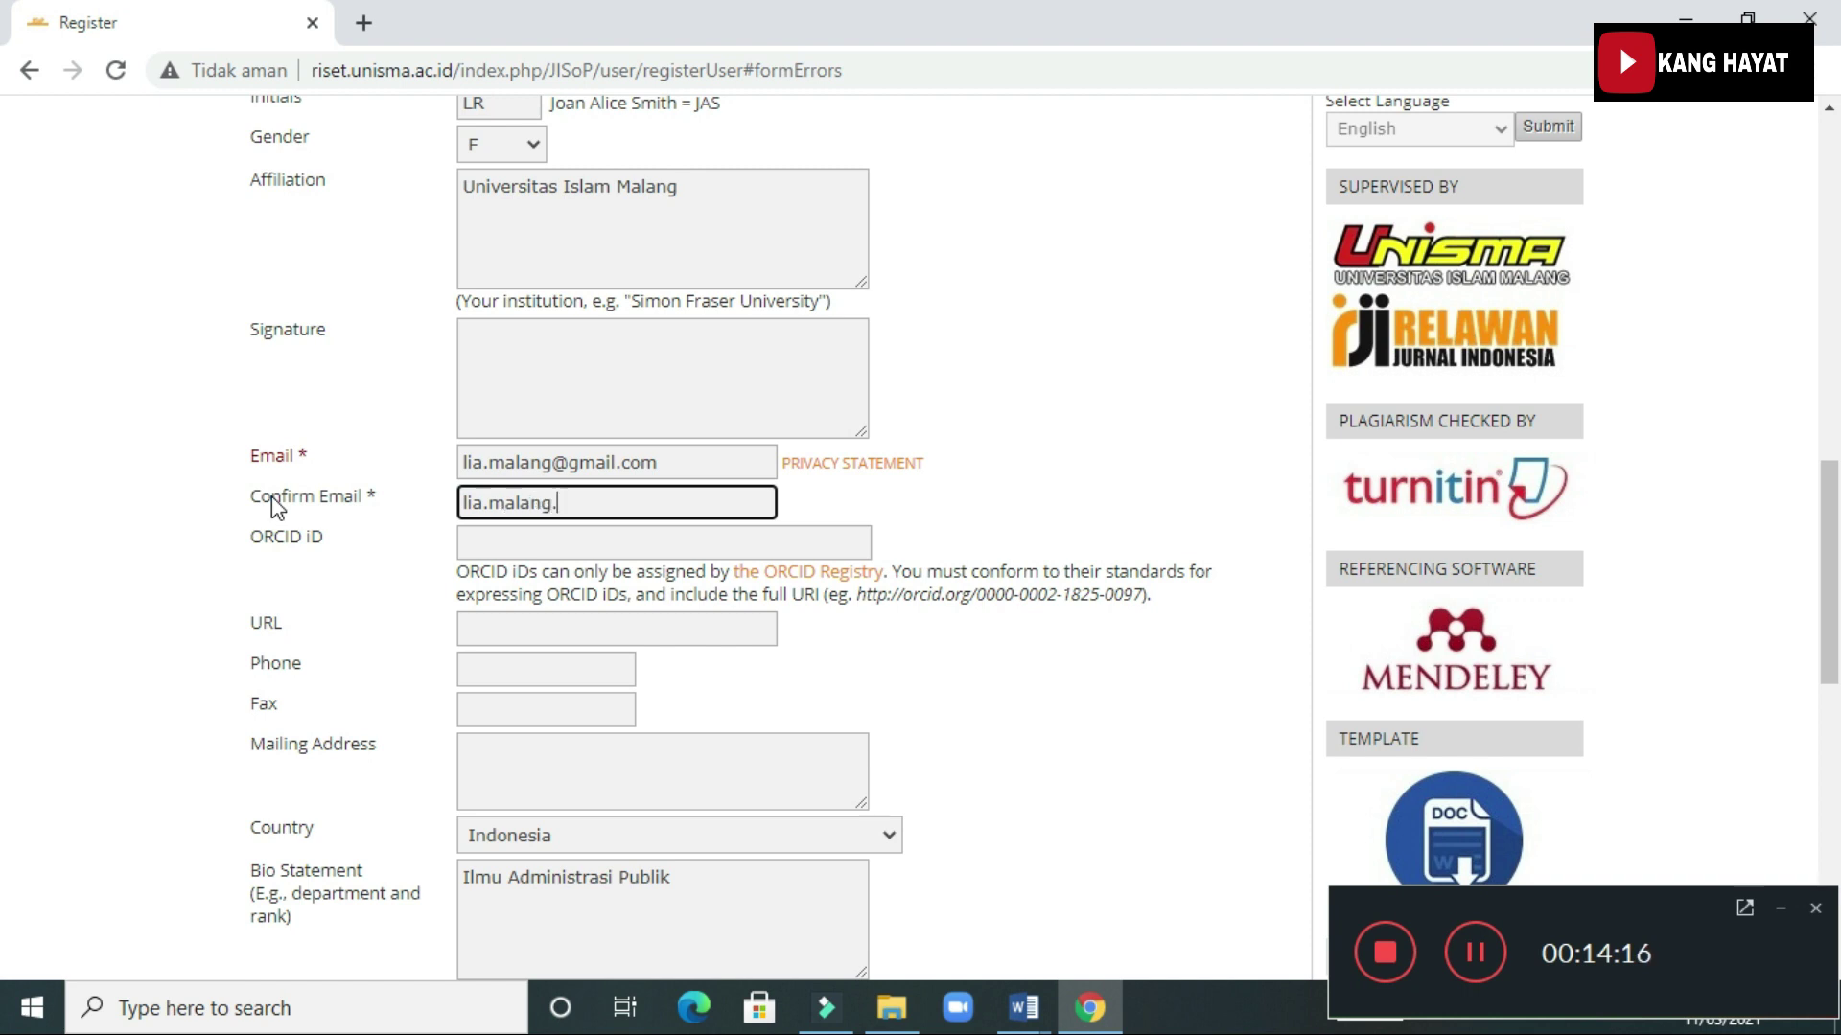
Submit the registration form to create the author account
scroll(384, 592, "down", 1)
scroll(384, 591, "down", 7)
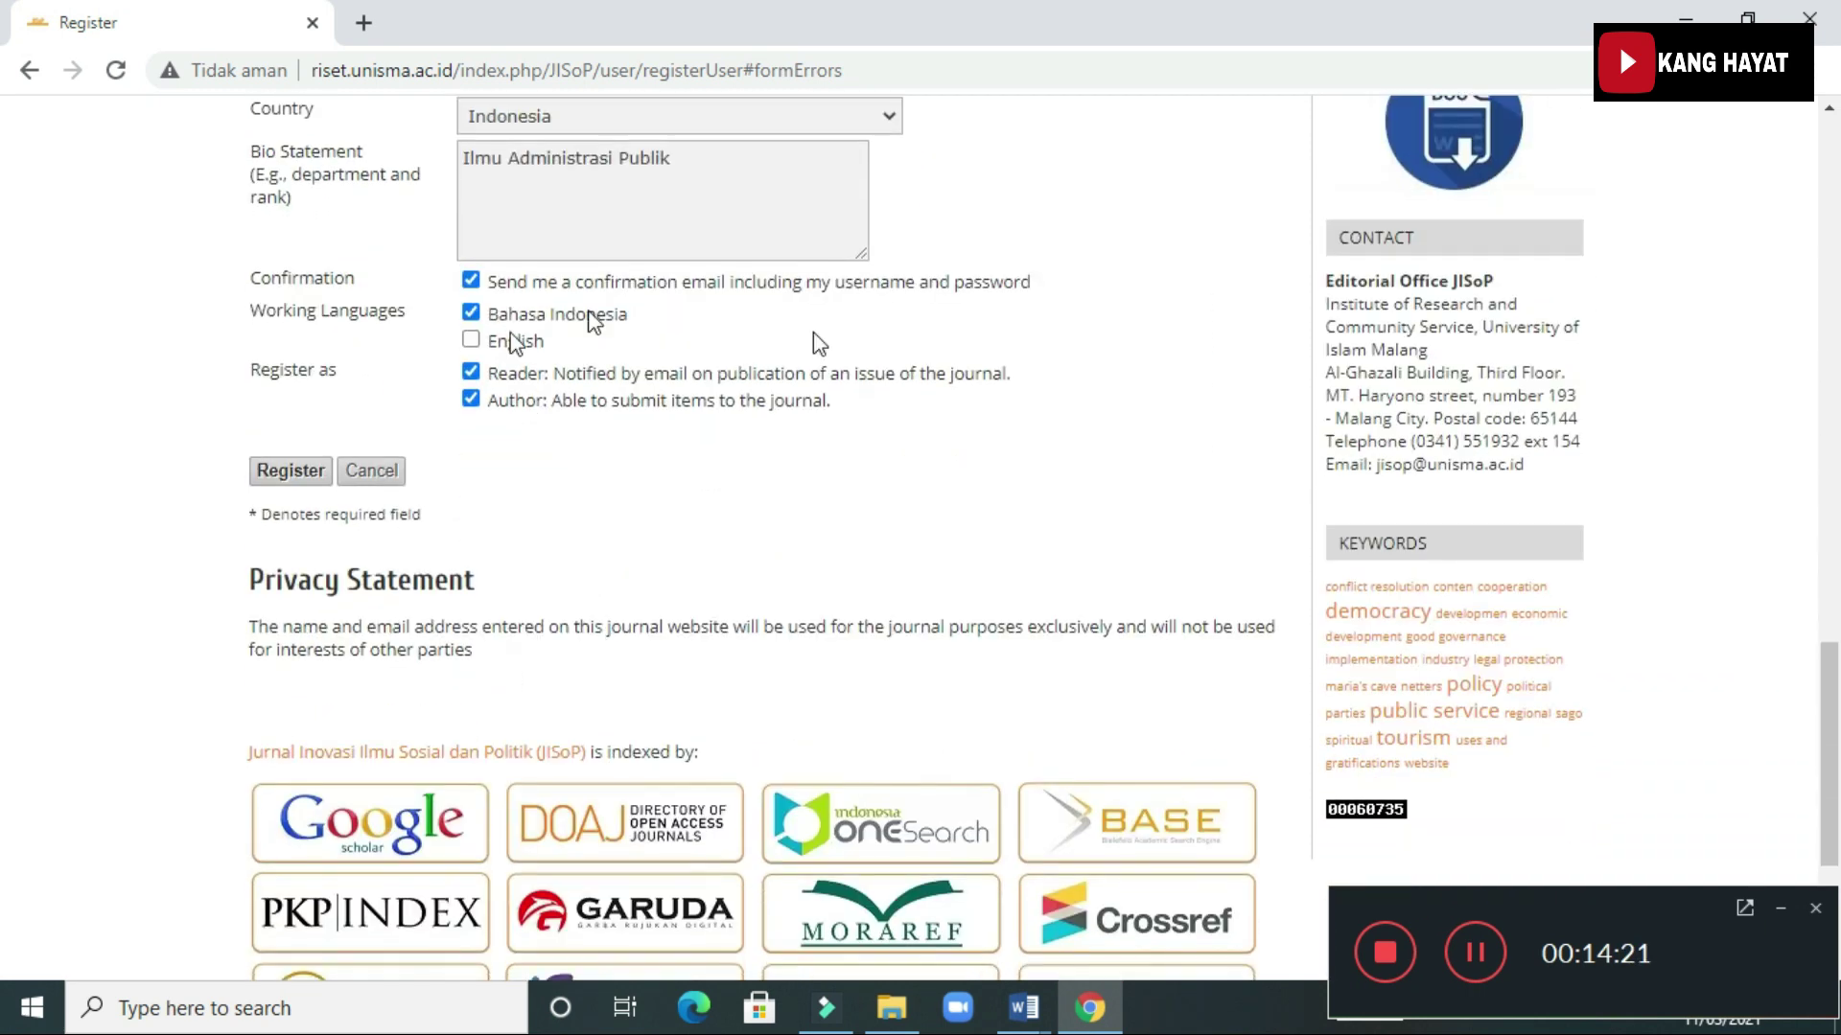
scroll(729, 394, "up", 6)
scroll(729, 394, "up", 5)
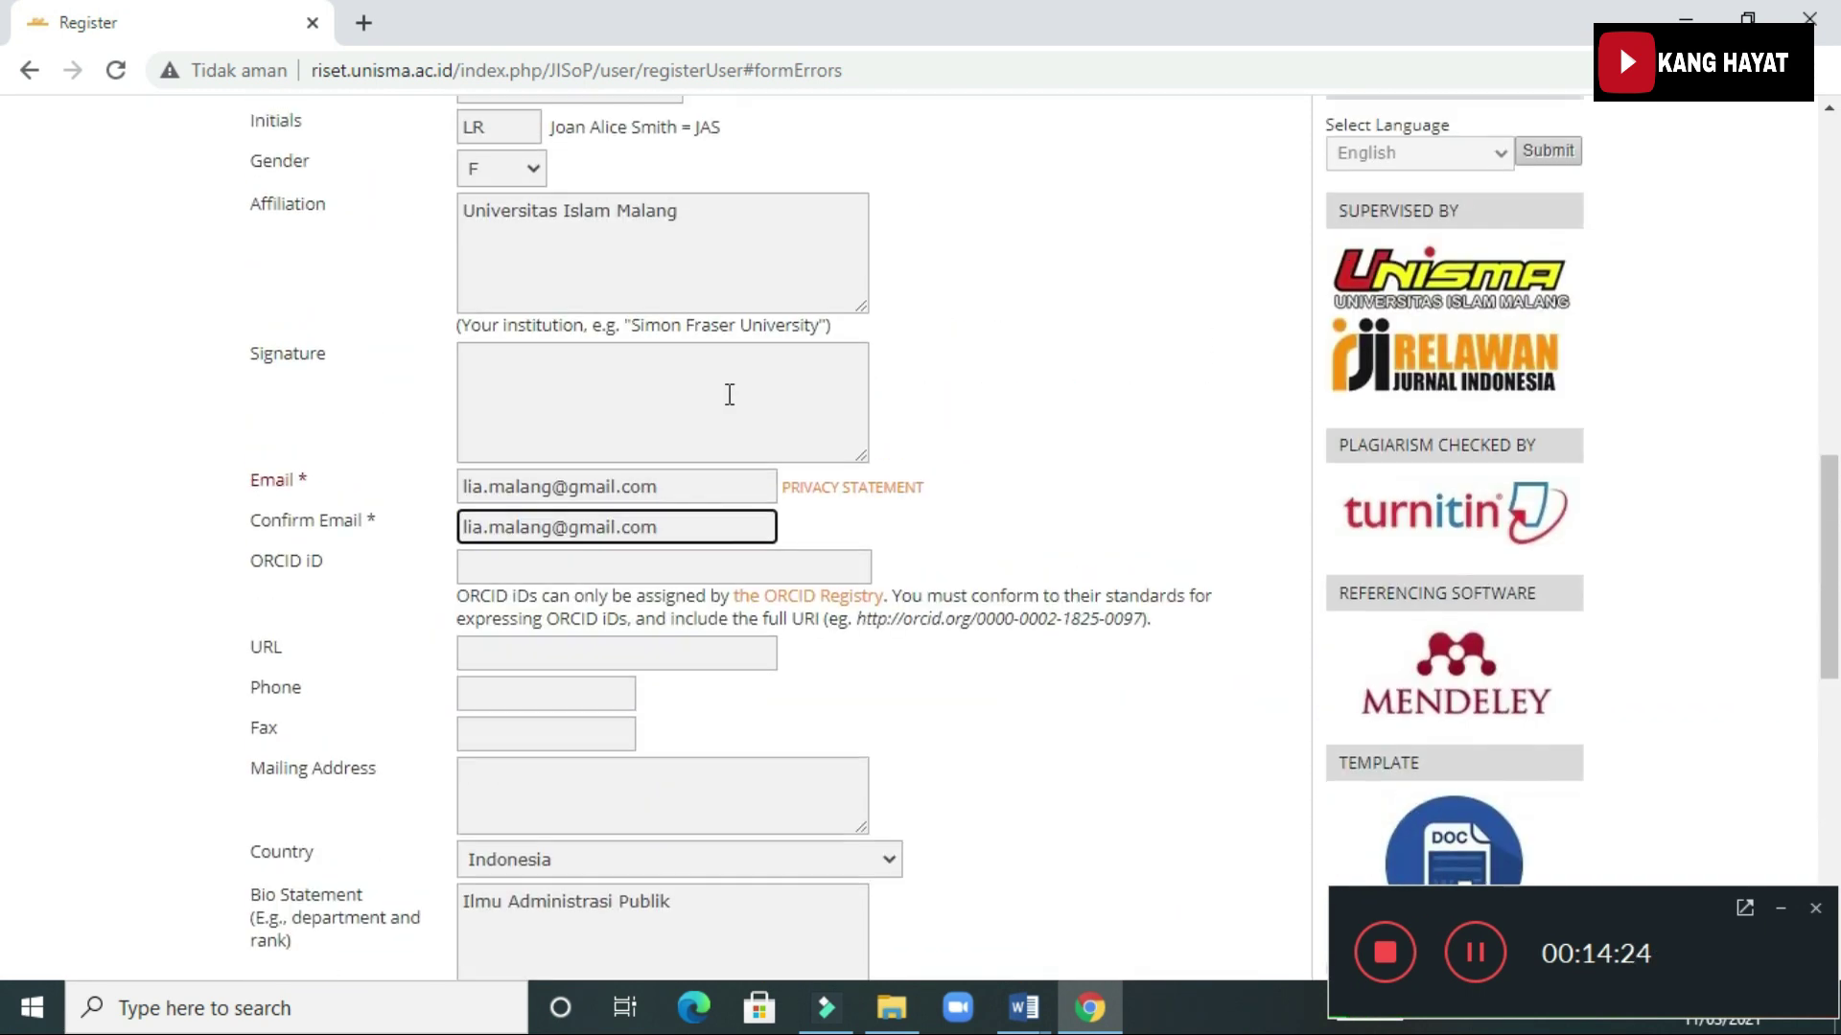
scroll(733, 402, "up", 3)
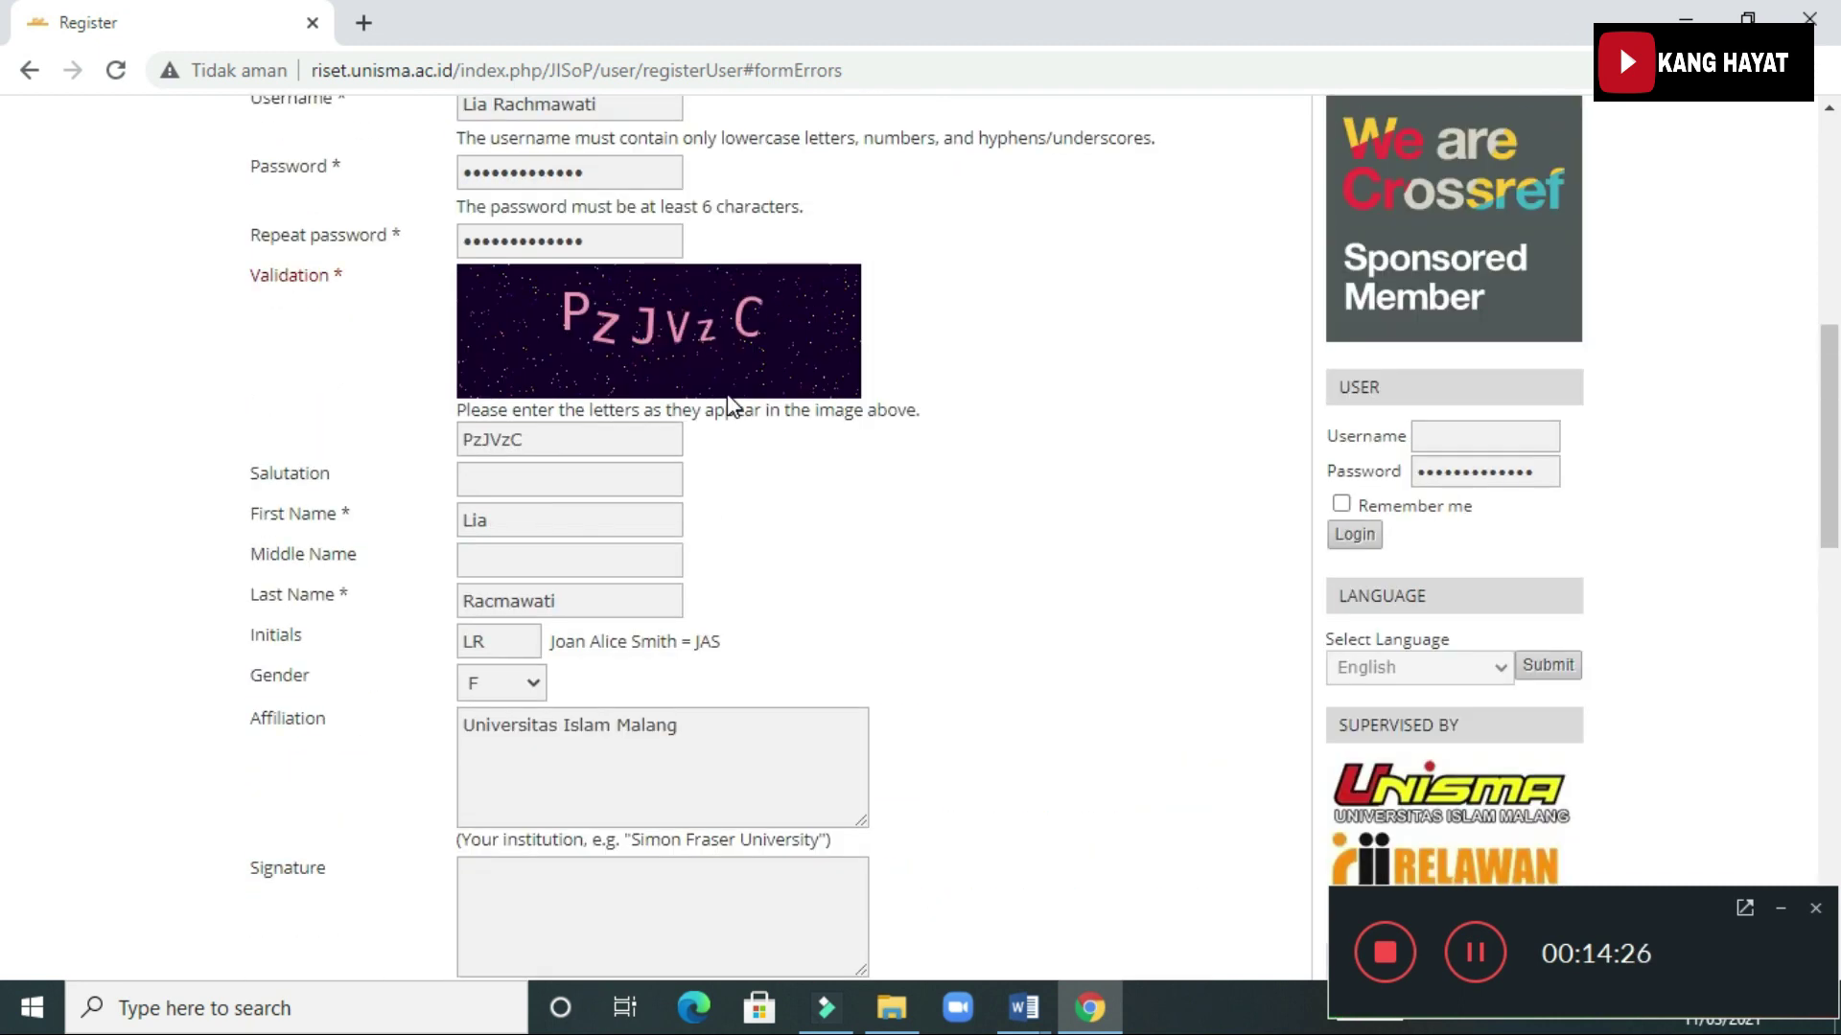
scroll(567, 645, "down", 9)
scroll(319, 819, "down", 4)
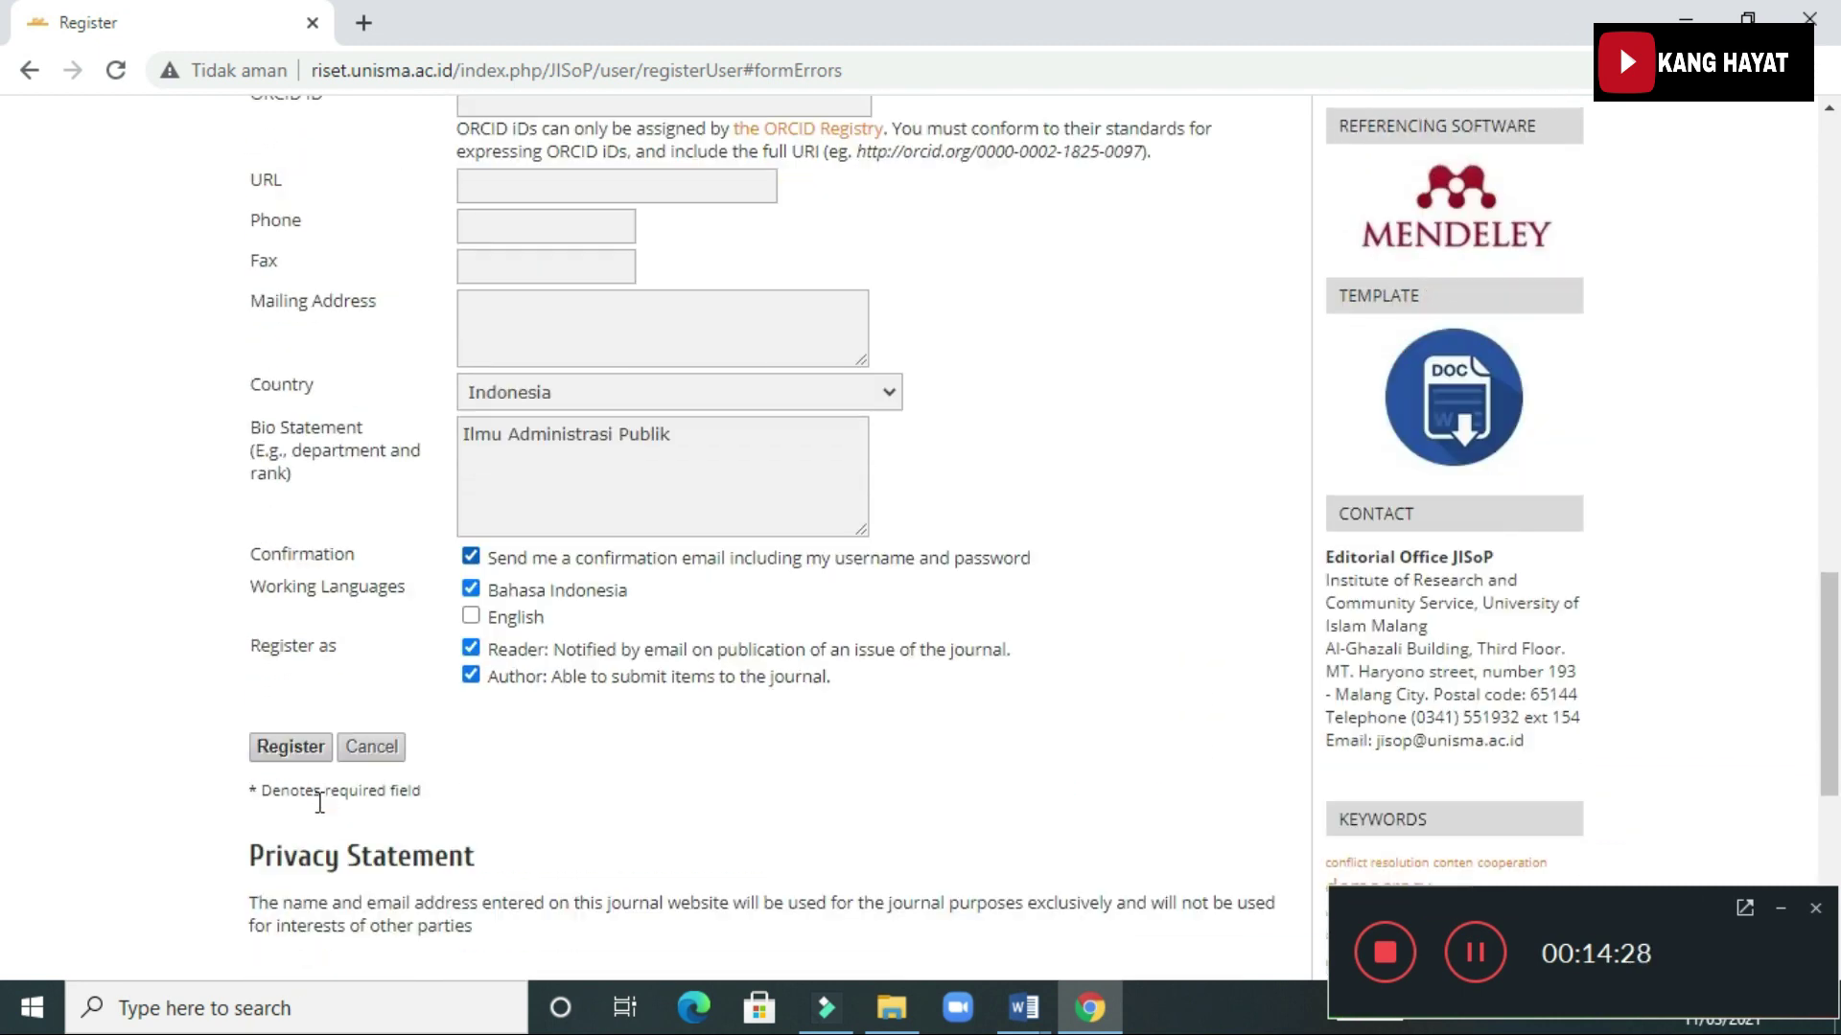
left_click(288, 654)
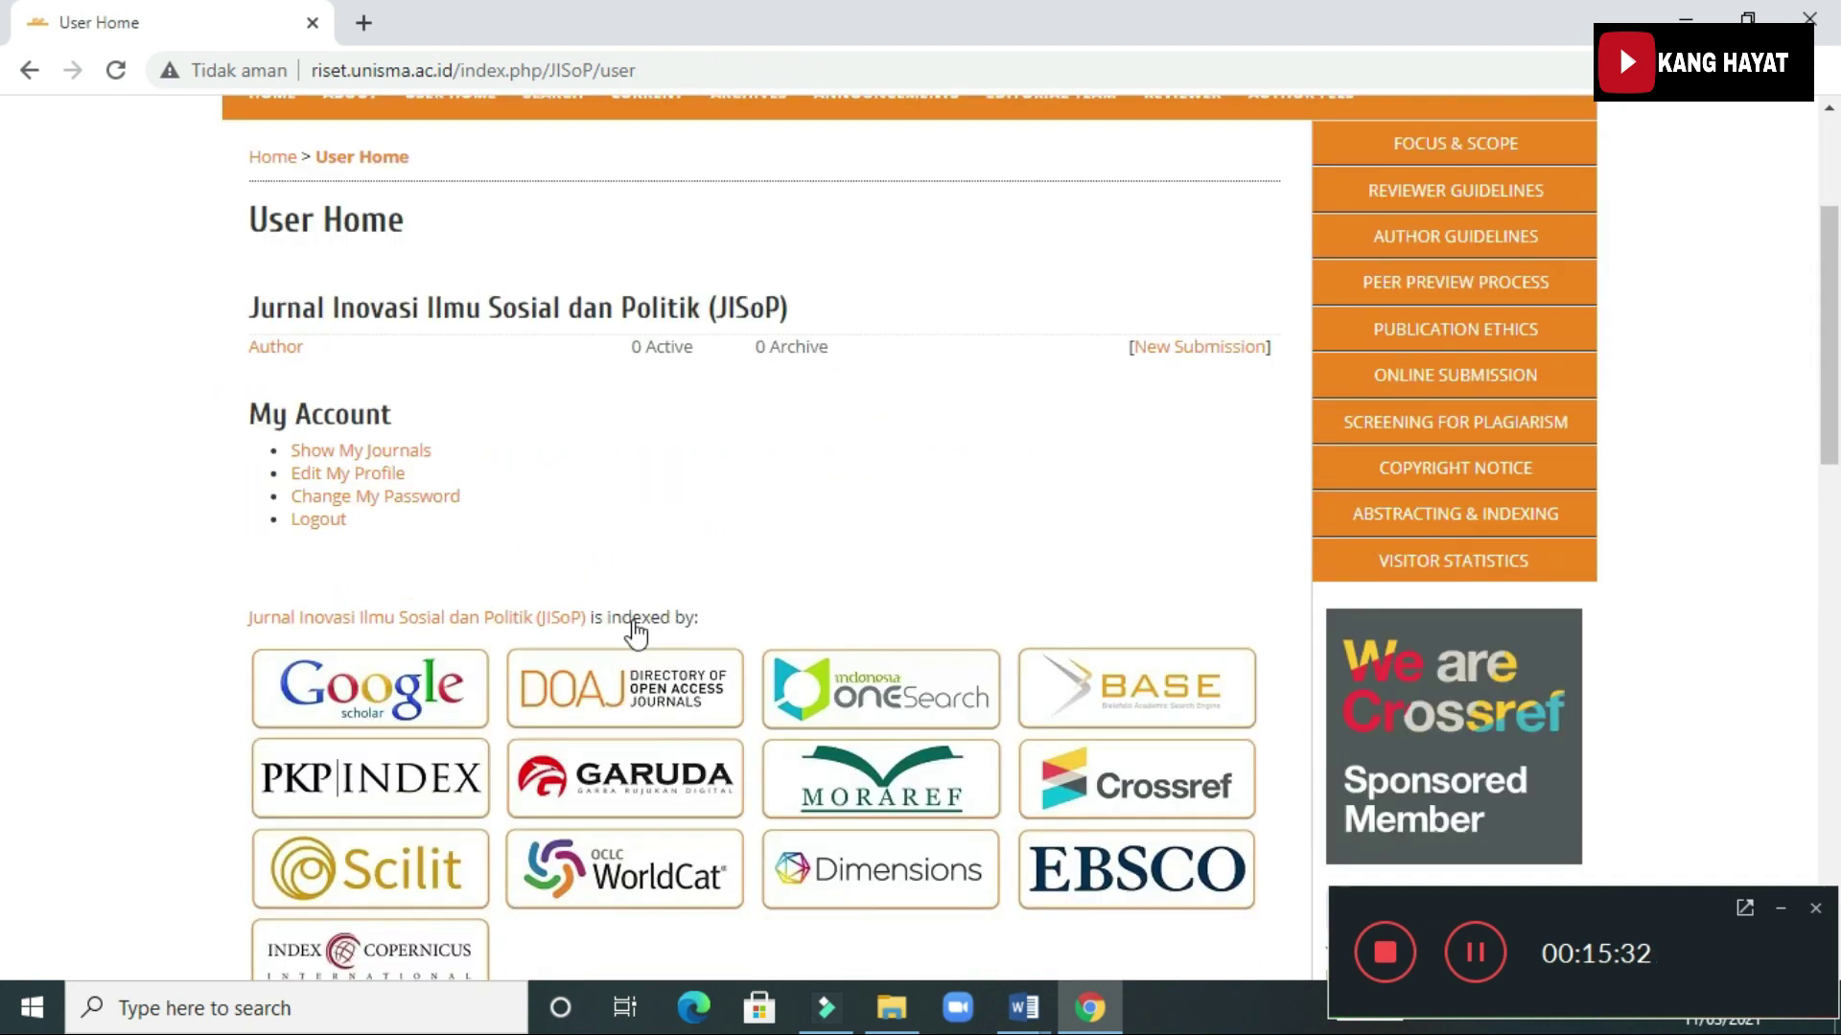
Start a New Submission from the Author role on the User Home page
scroll(635, 633, "down", 1)
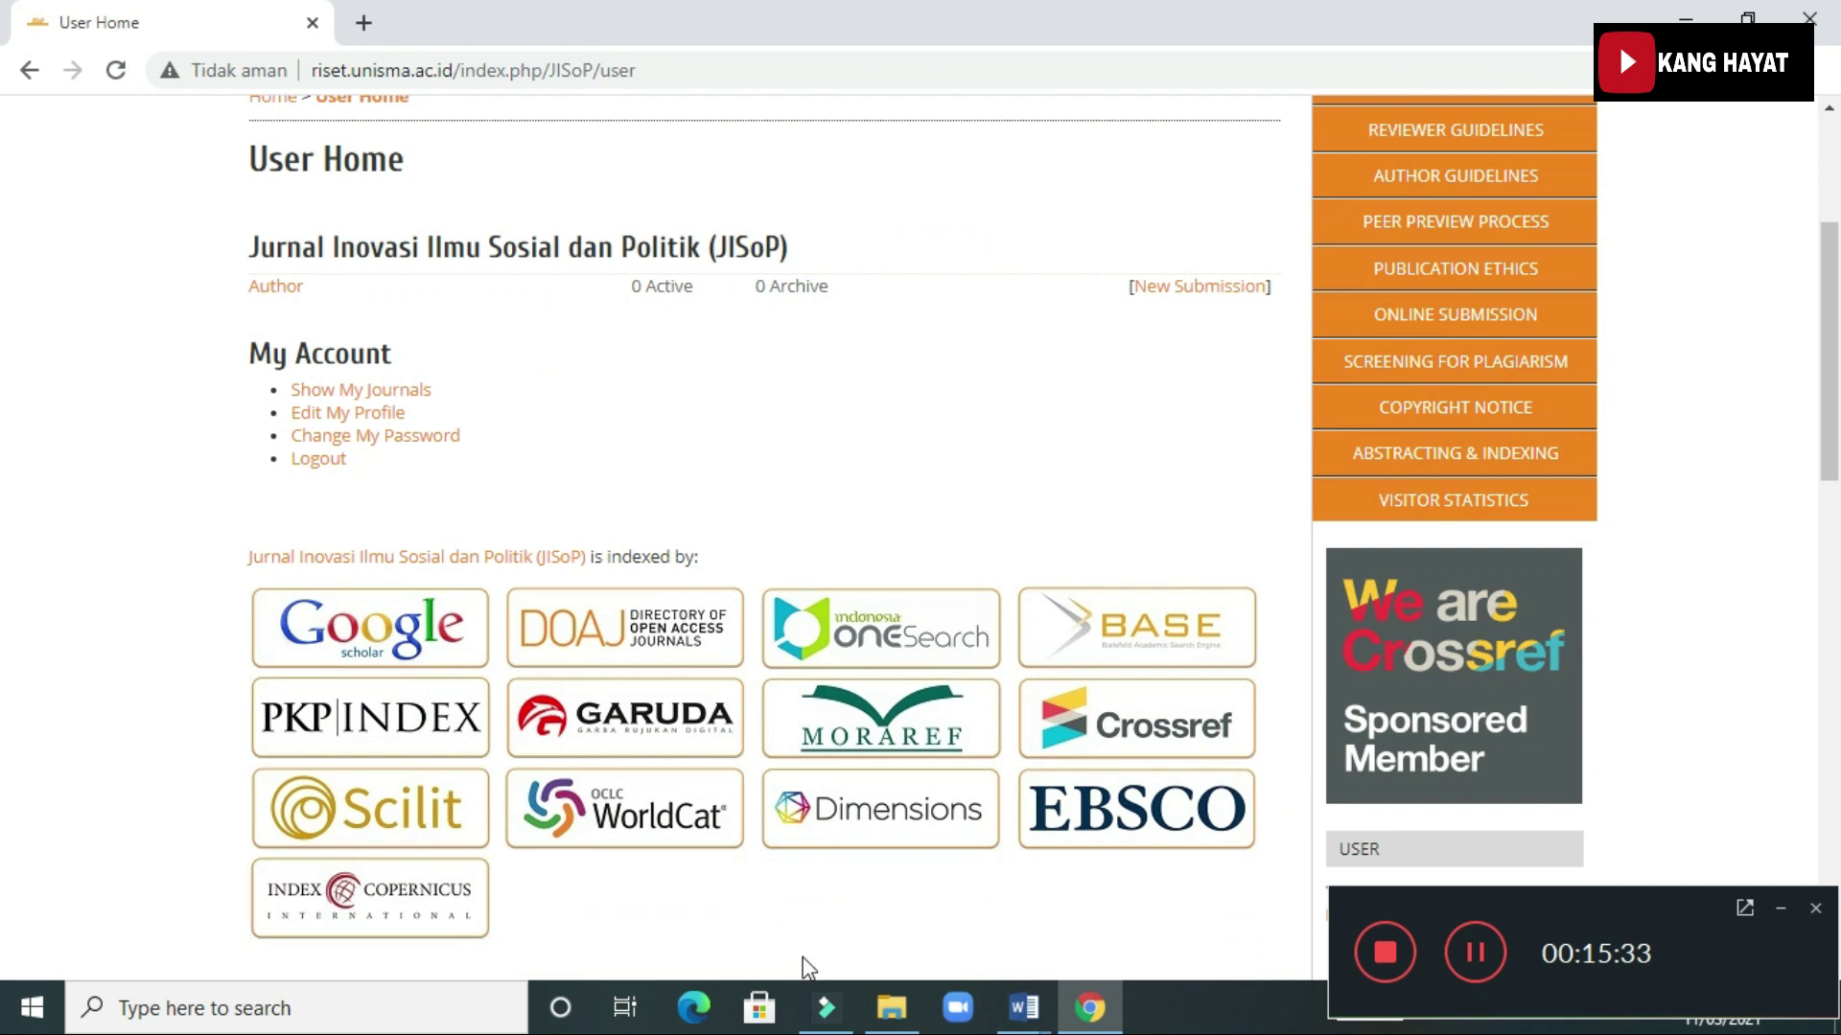
mouse_move(1017, 1022)
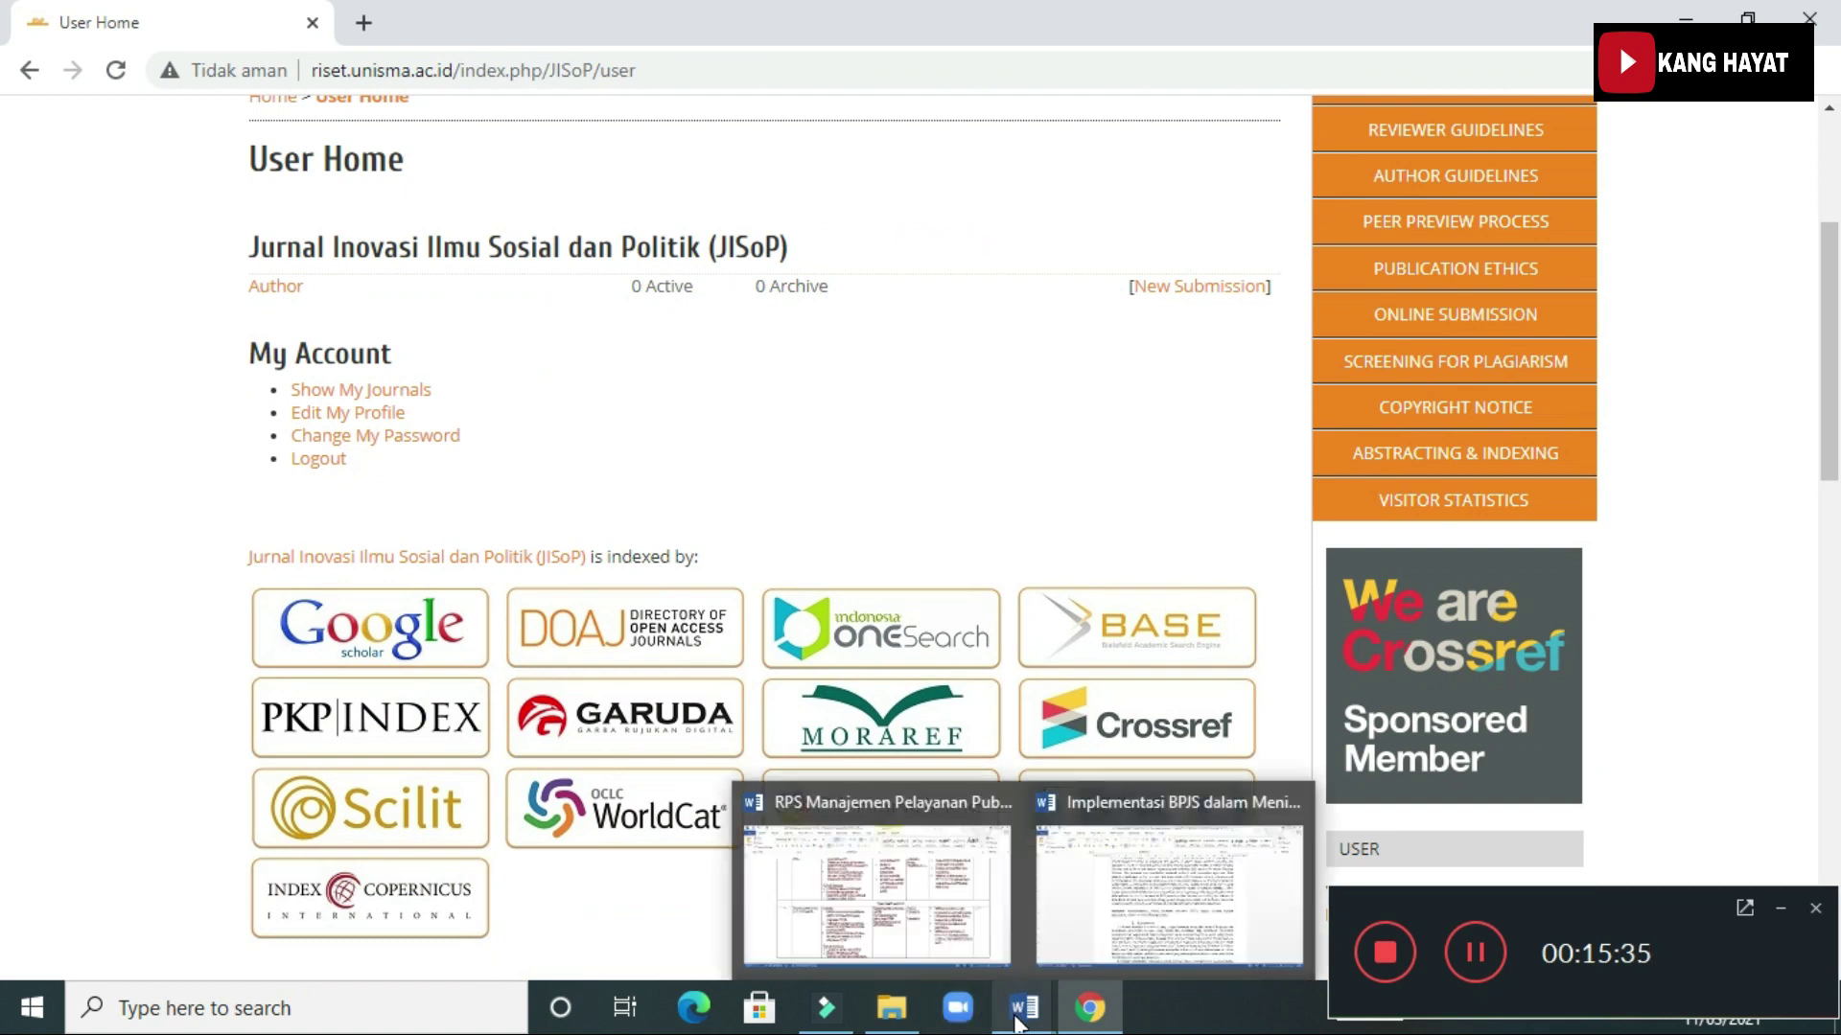
scroll(899, 611, "up", 4)
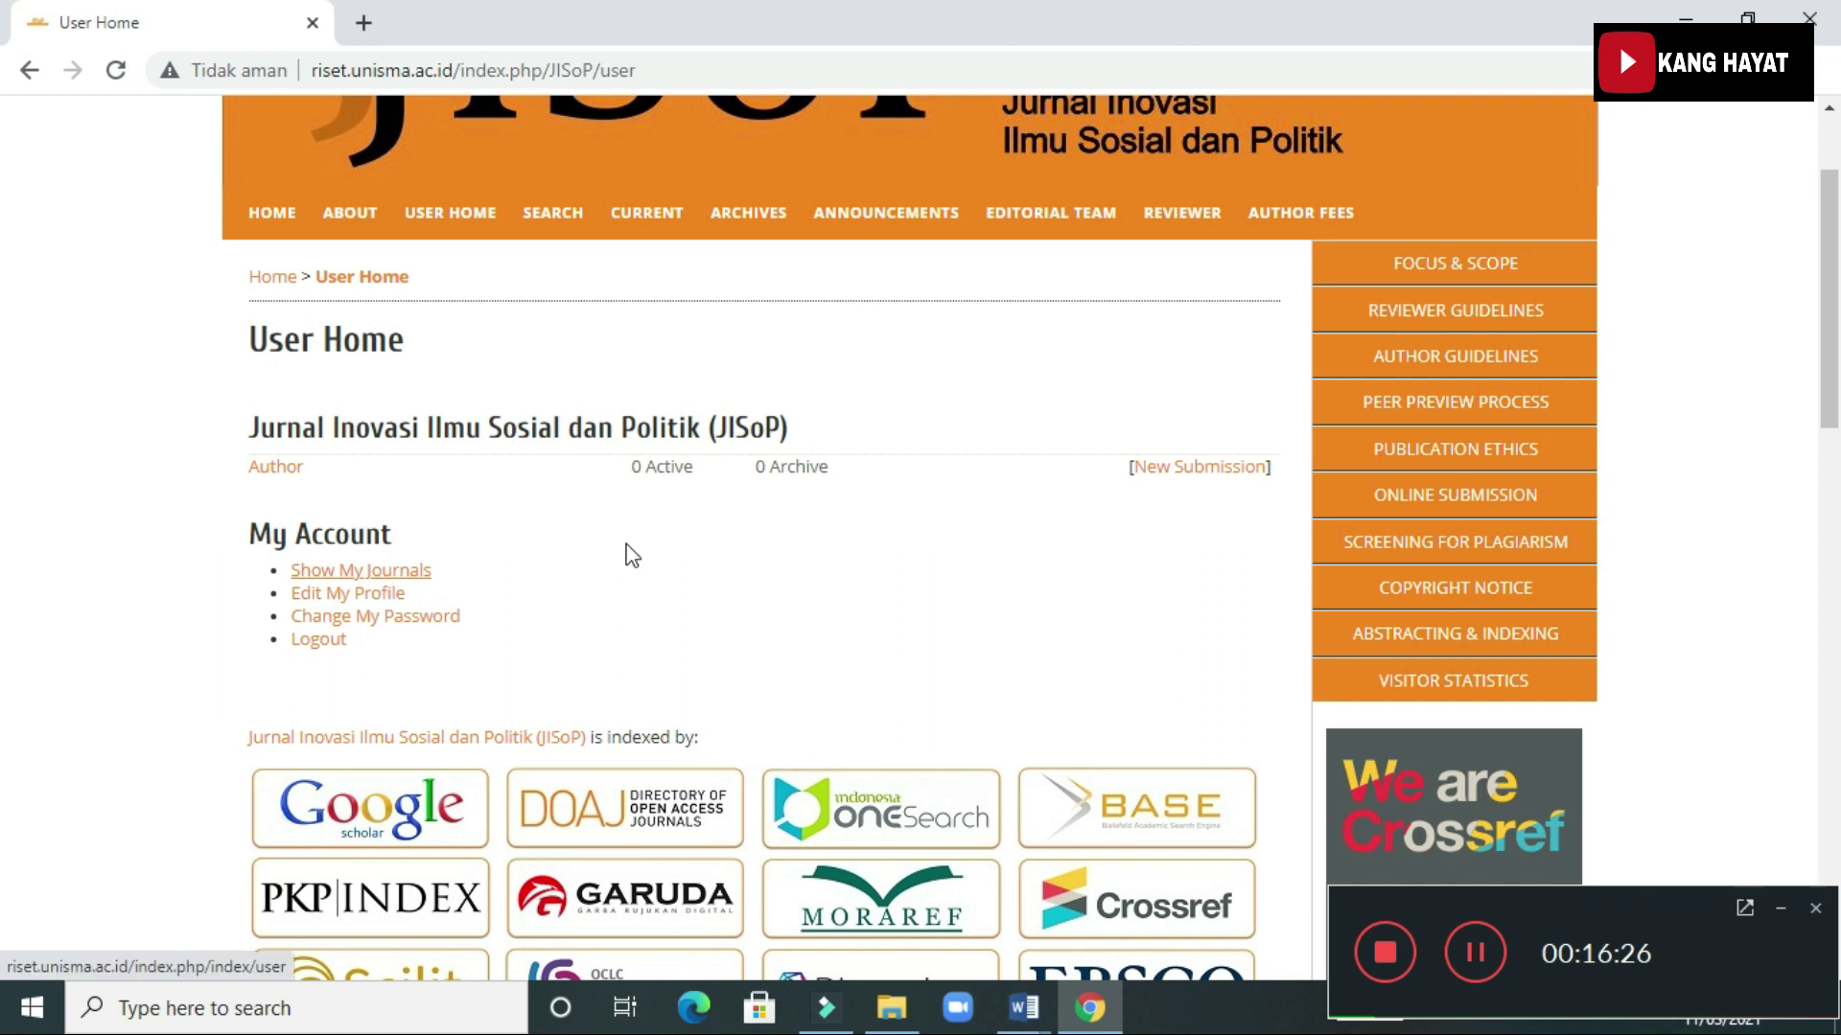
left_click(1201, 471)
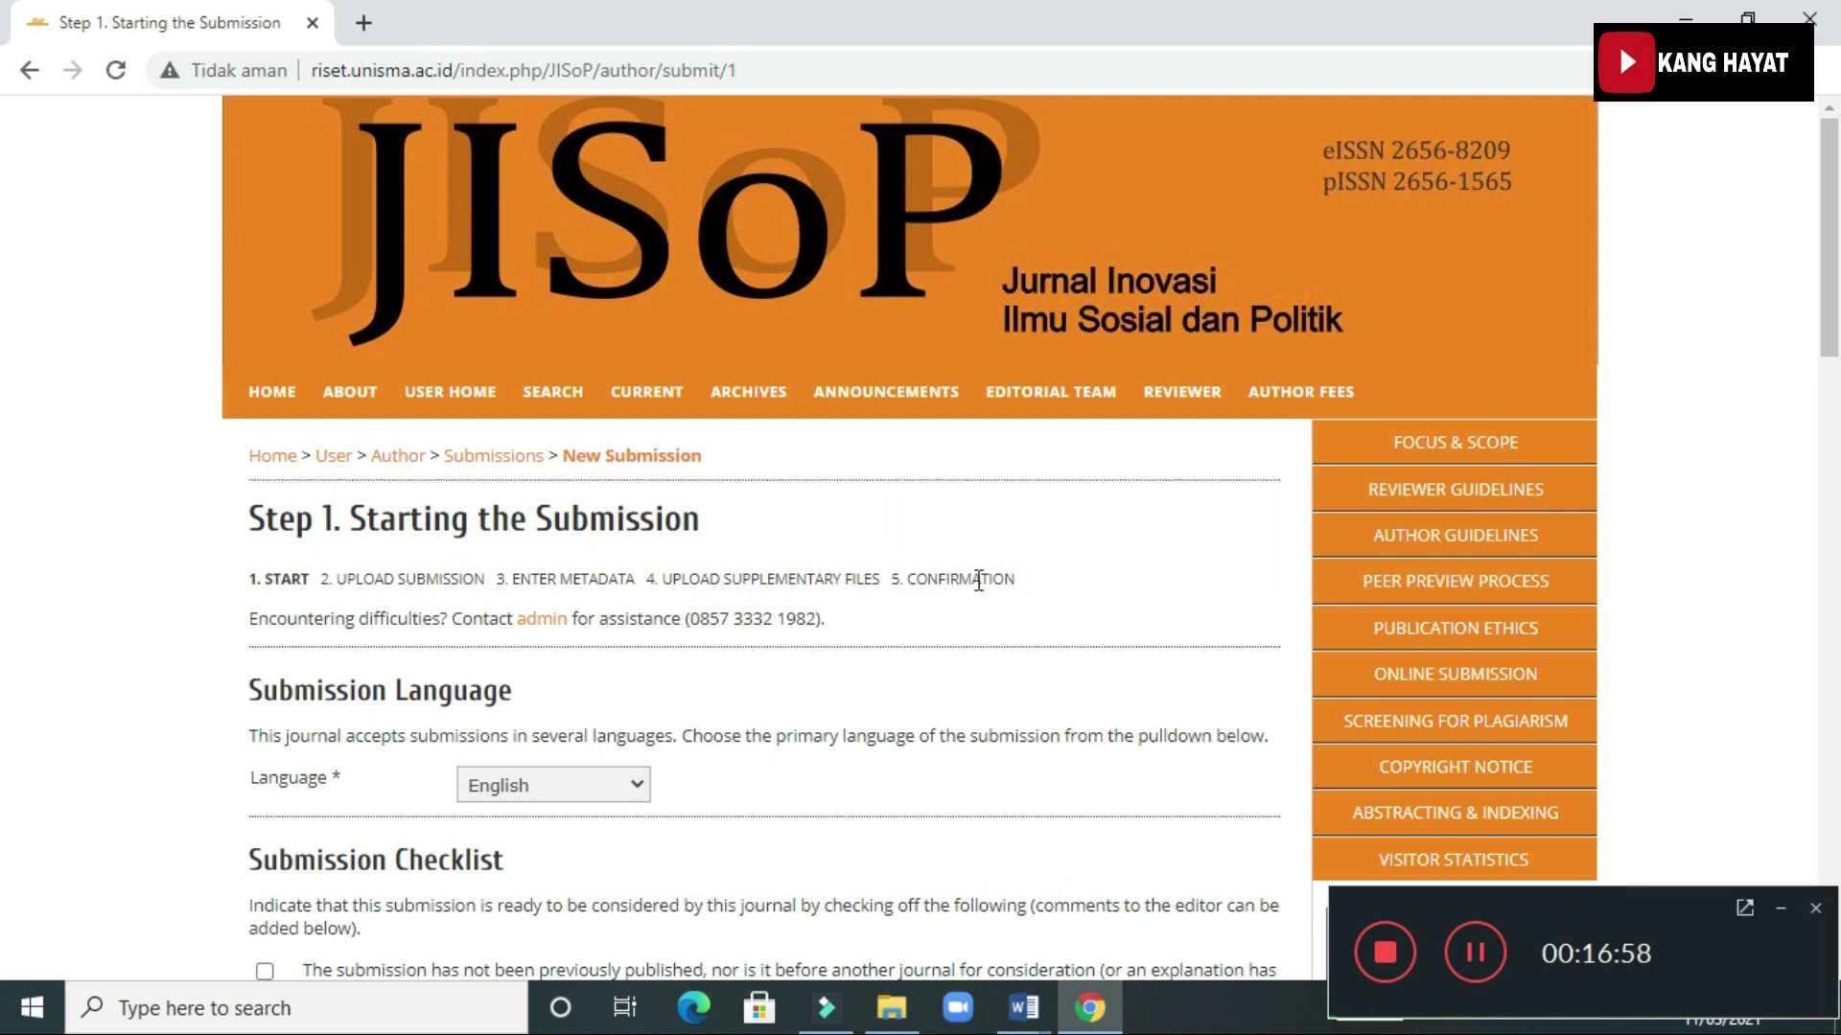
Set the submission language to Bahasa Indonesia
scroll(760, 604, "down", 2)
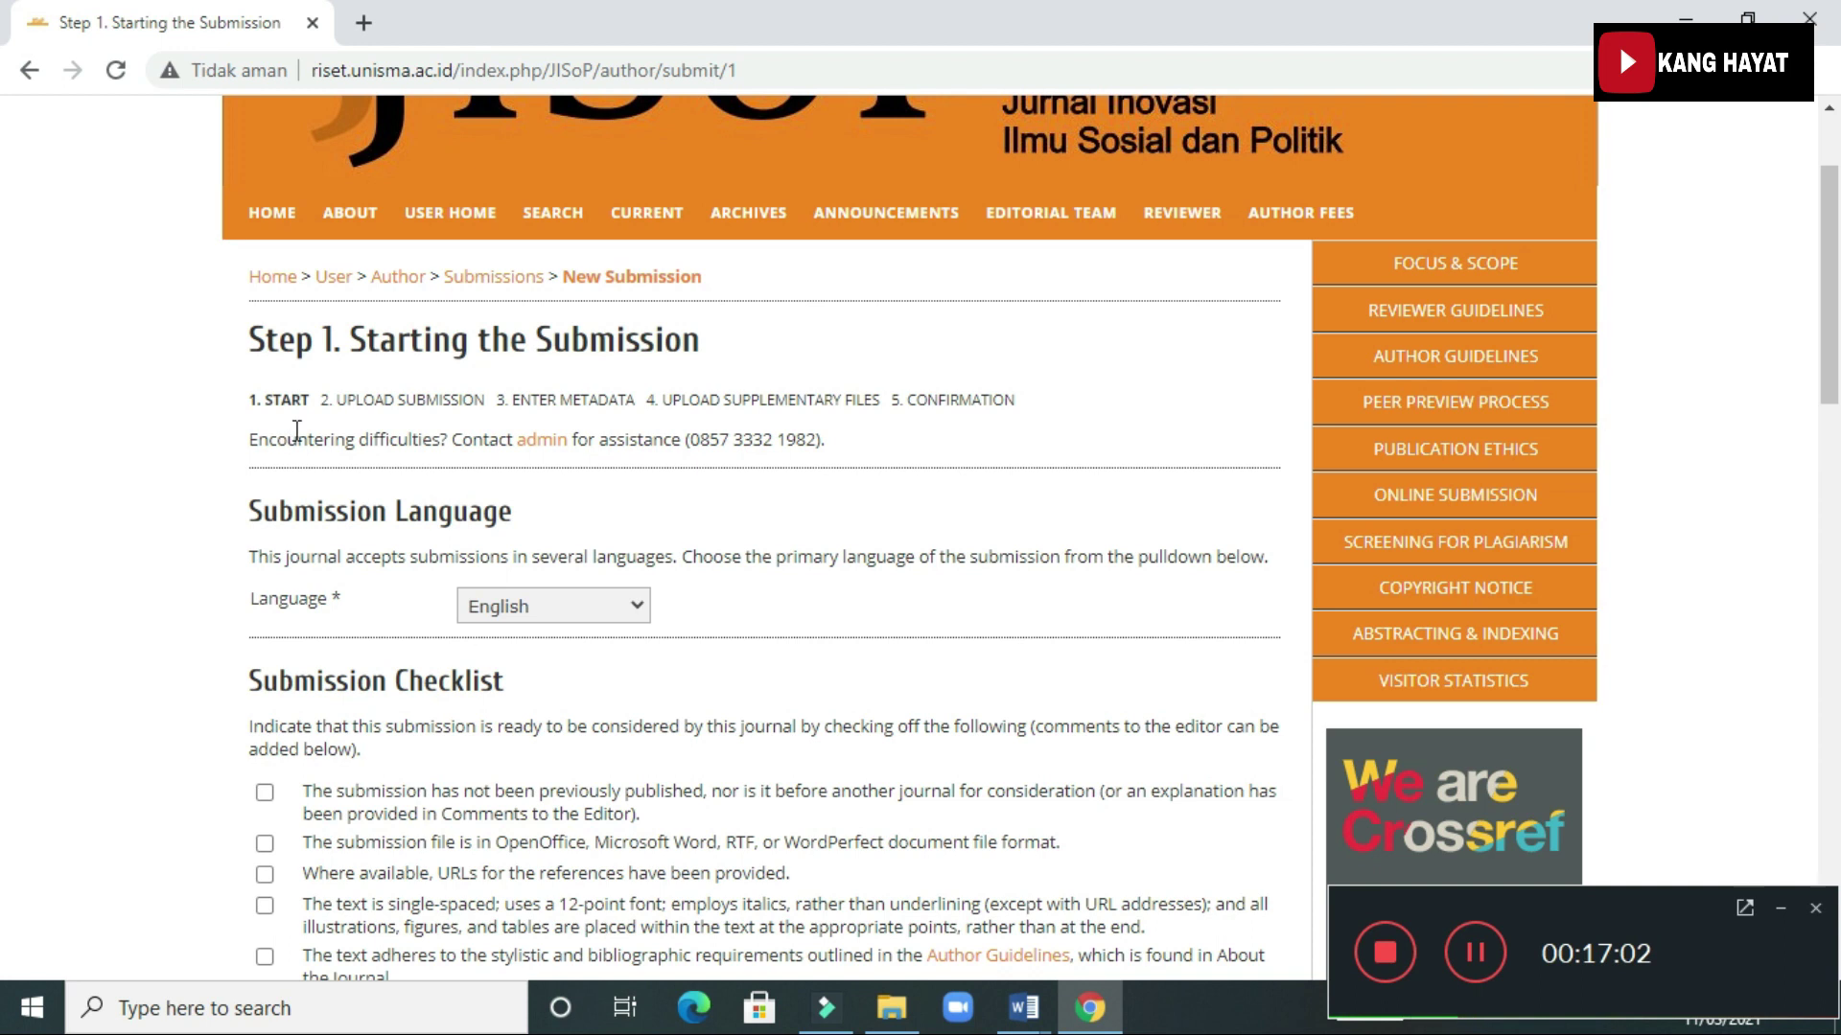
left_click(624, 603)
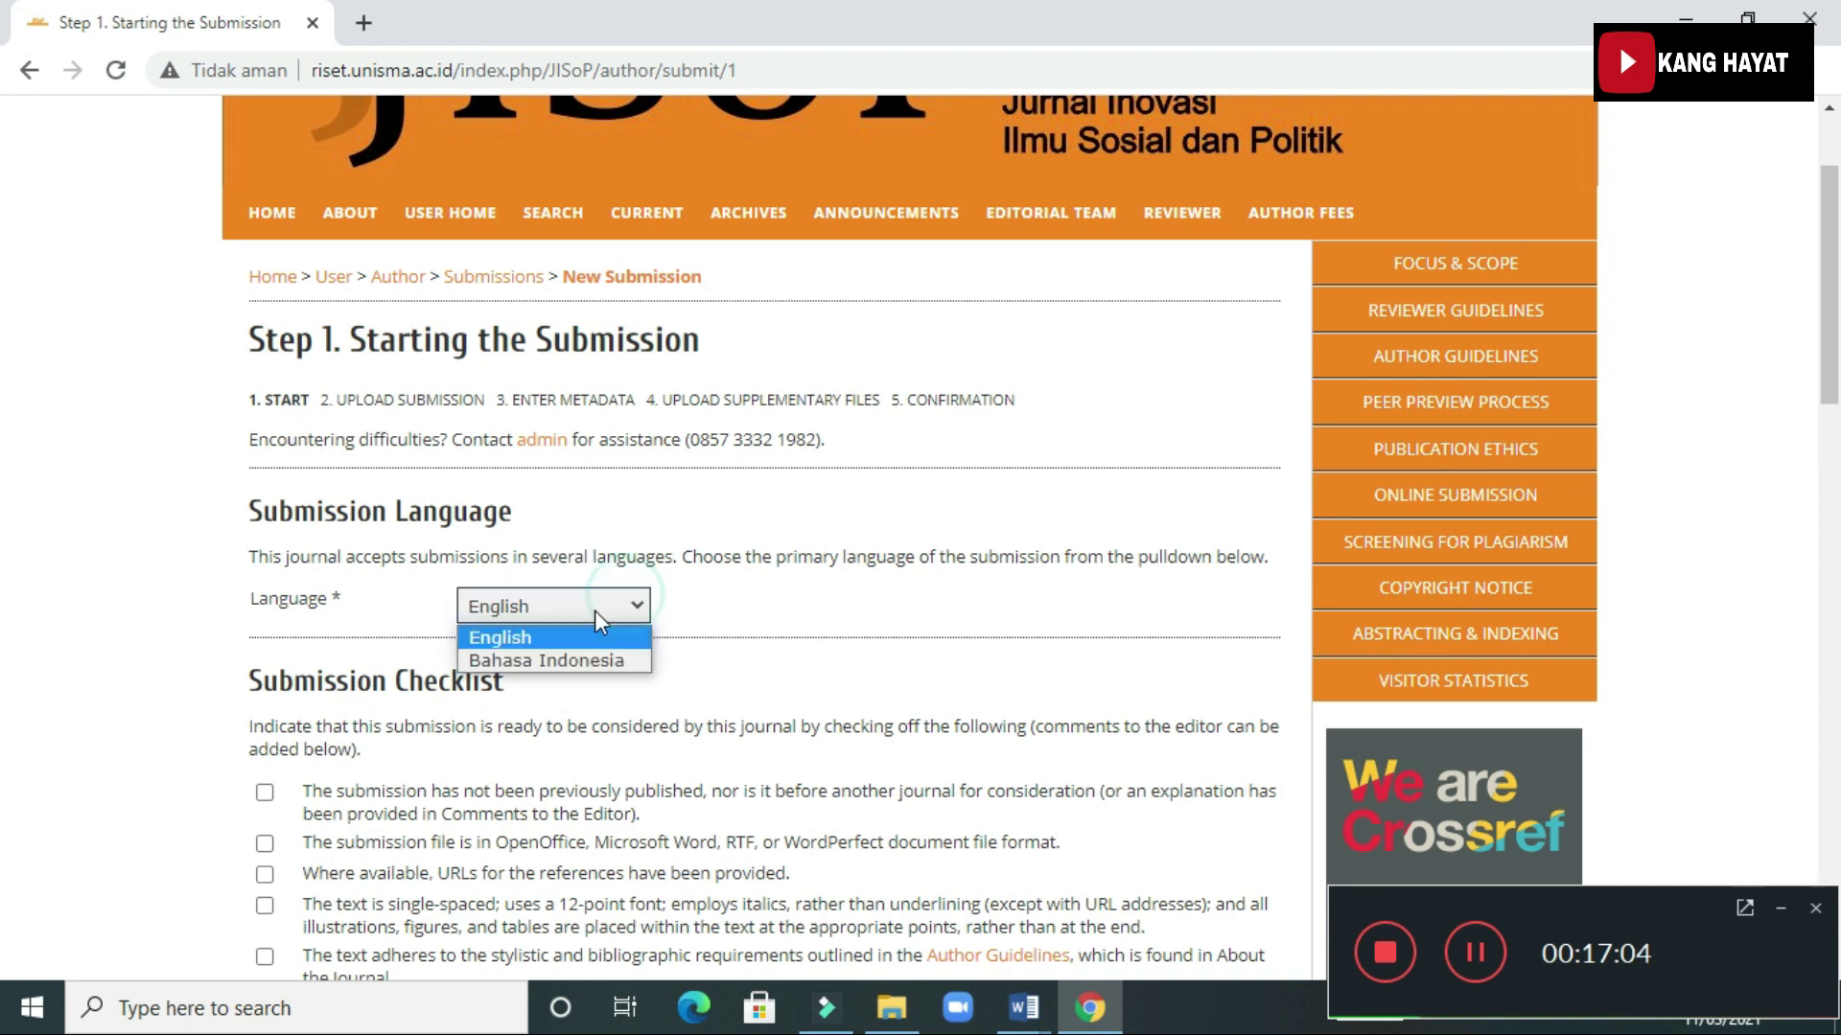
left_click(559, 661)
Tick the checklist items: not previously published, accepted file format, reference URLs, formatting, blind review
scroll(552, 614, "down", 1)
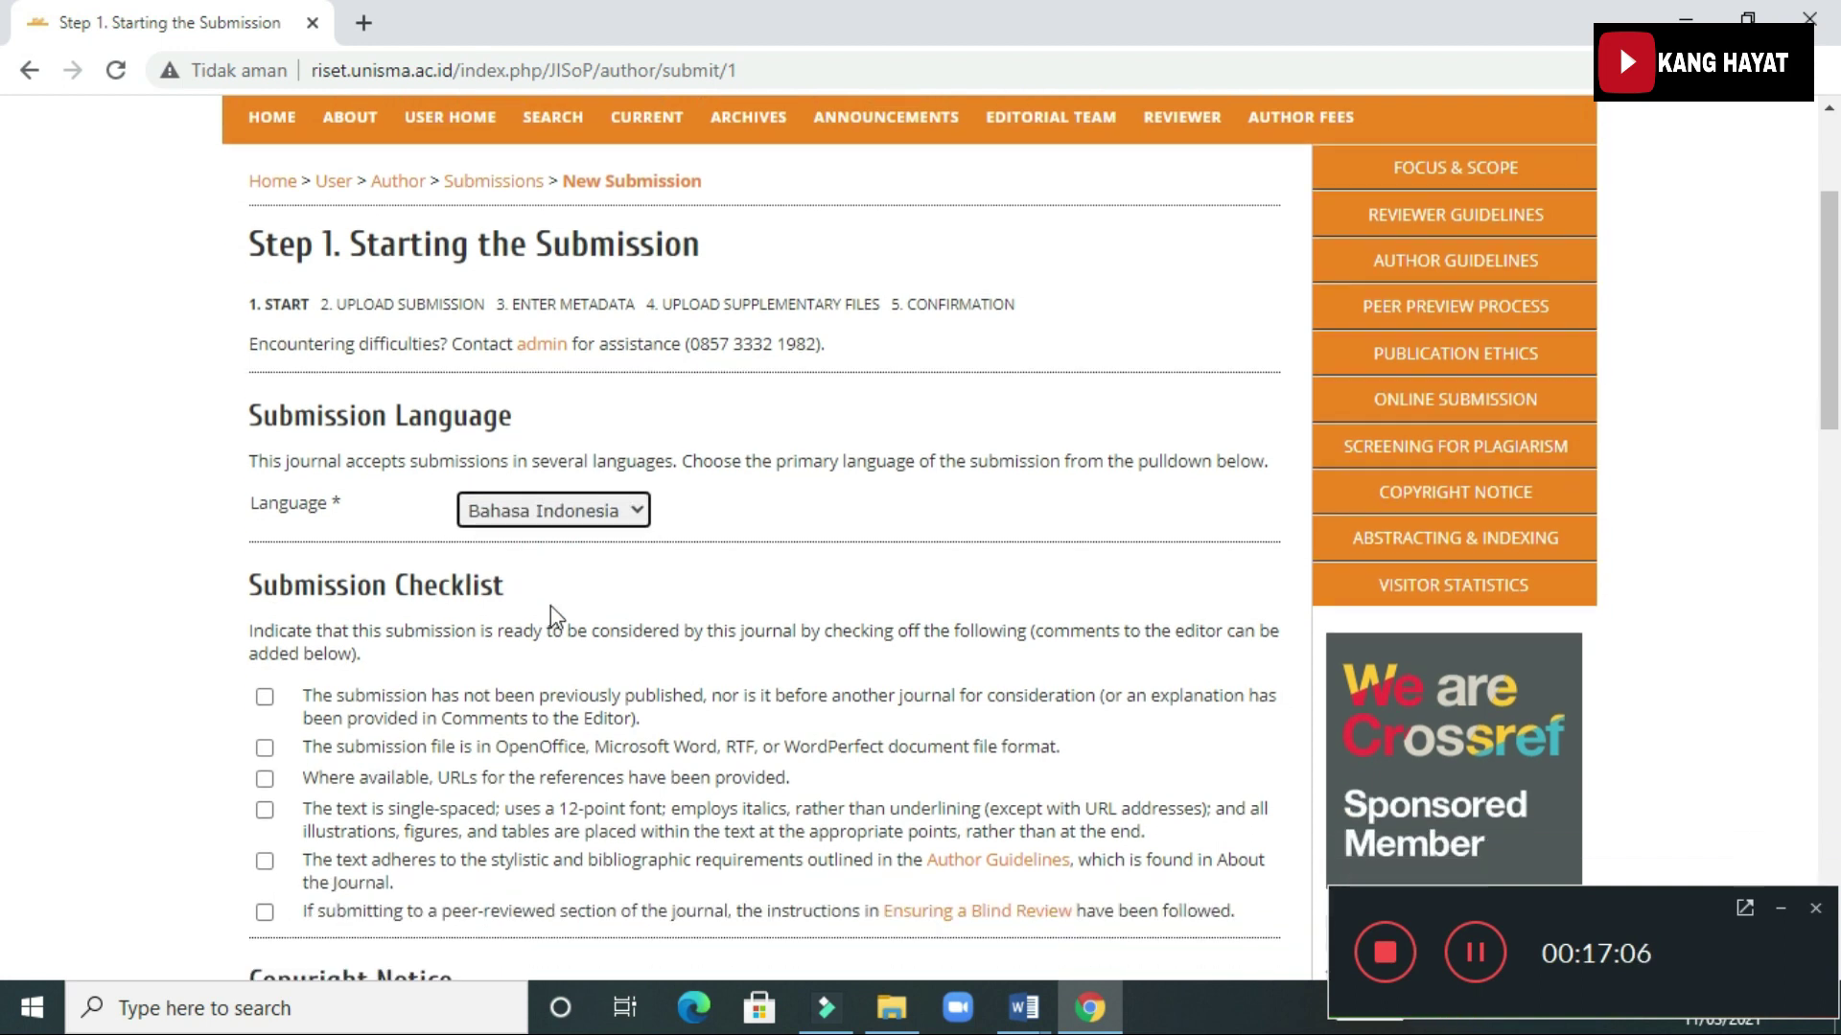
scroll(550, 605, "down", 3)
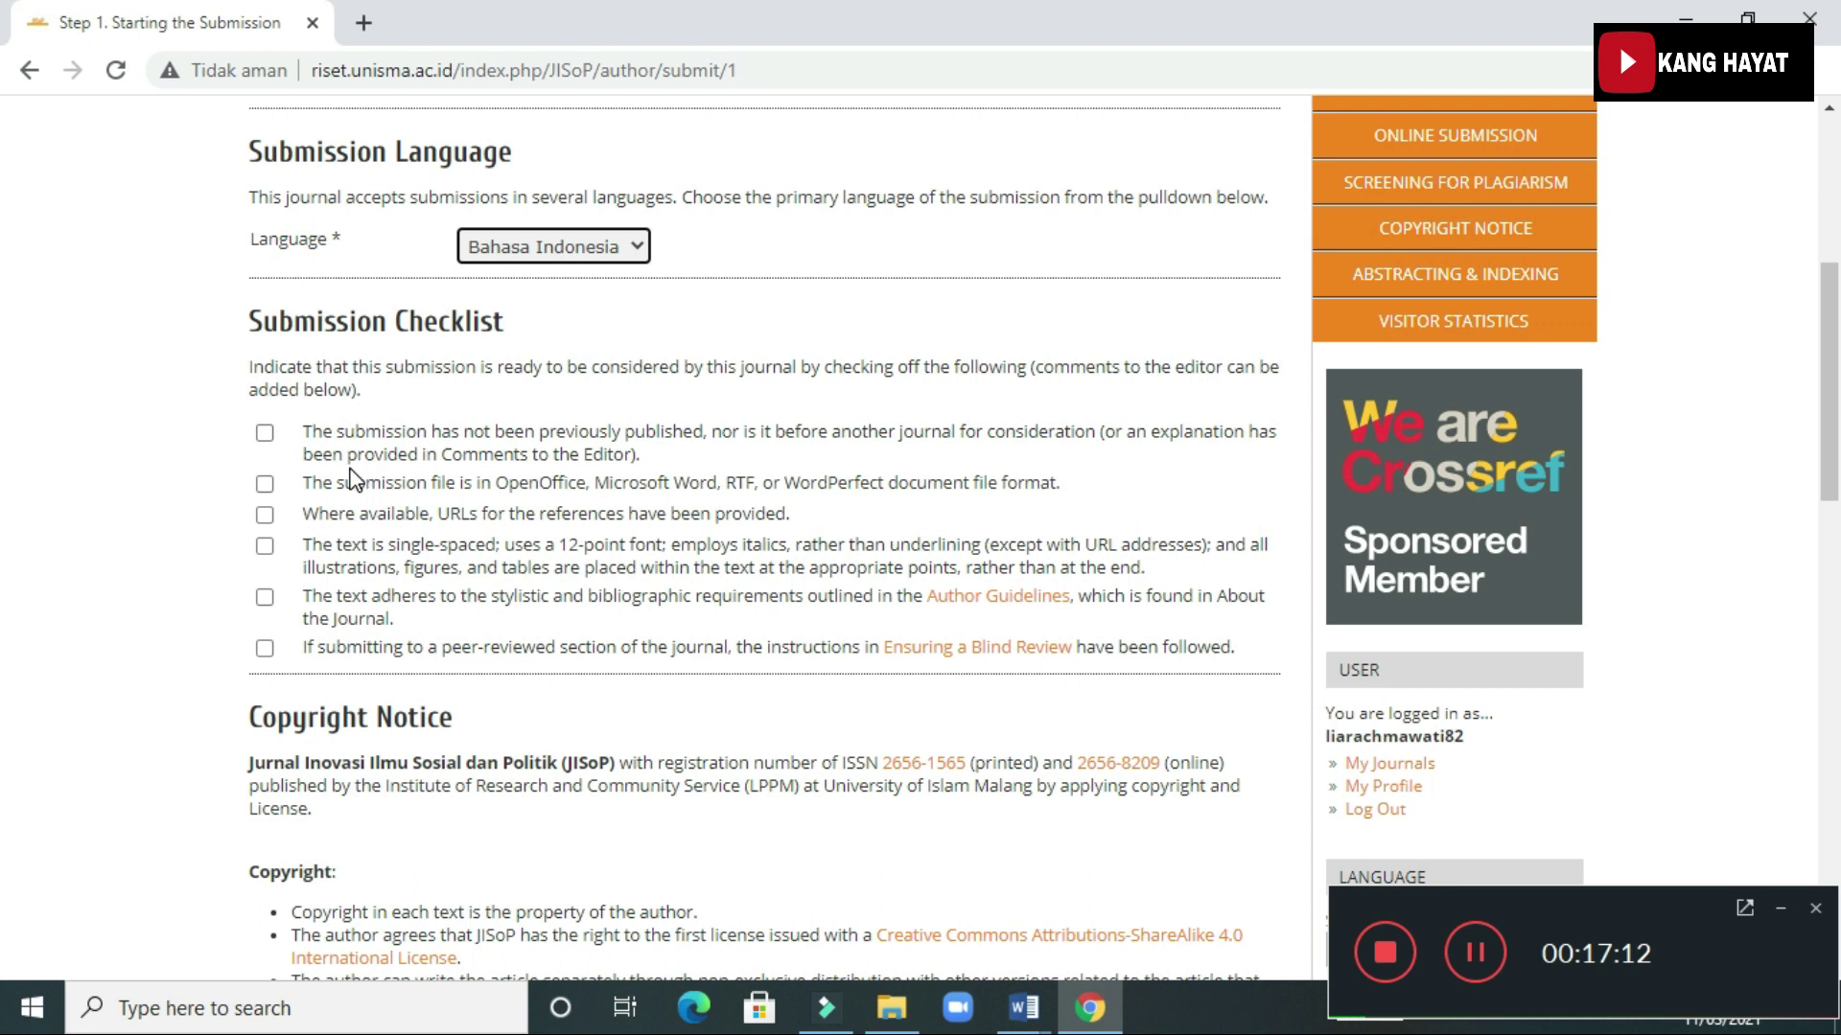
left_click(264, 432)
left_click(266, 487)
left_click(265, 514)
left_click(265, 545)
left_click(265, 648)
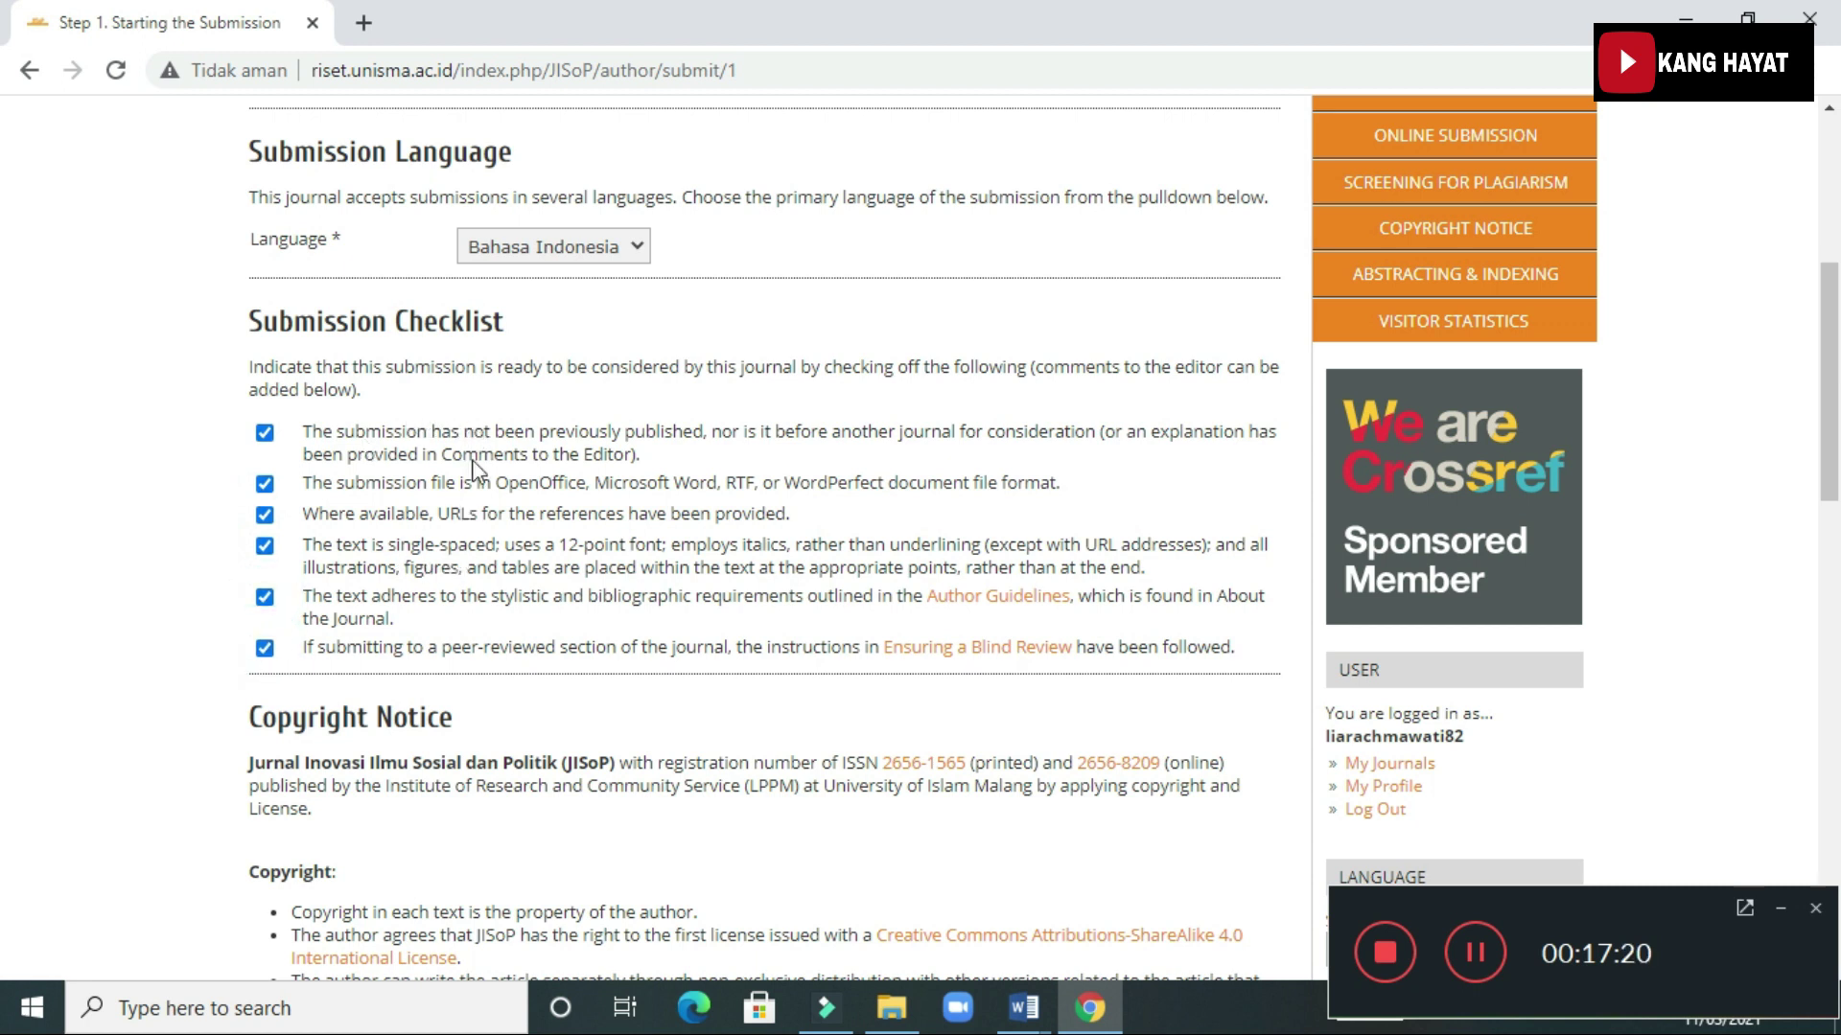
scroll(542, 536, "down", 2)
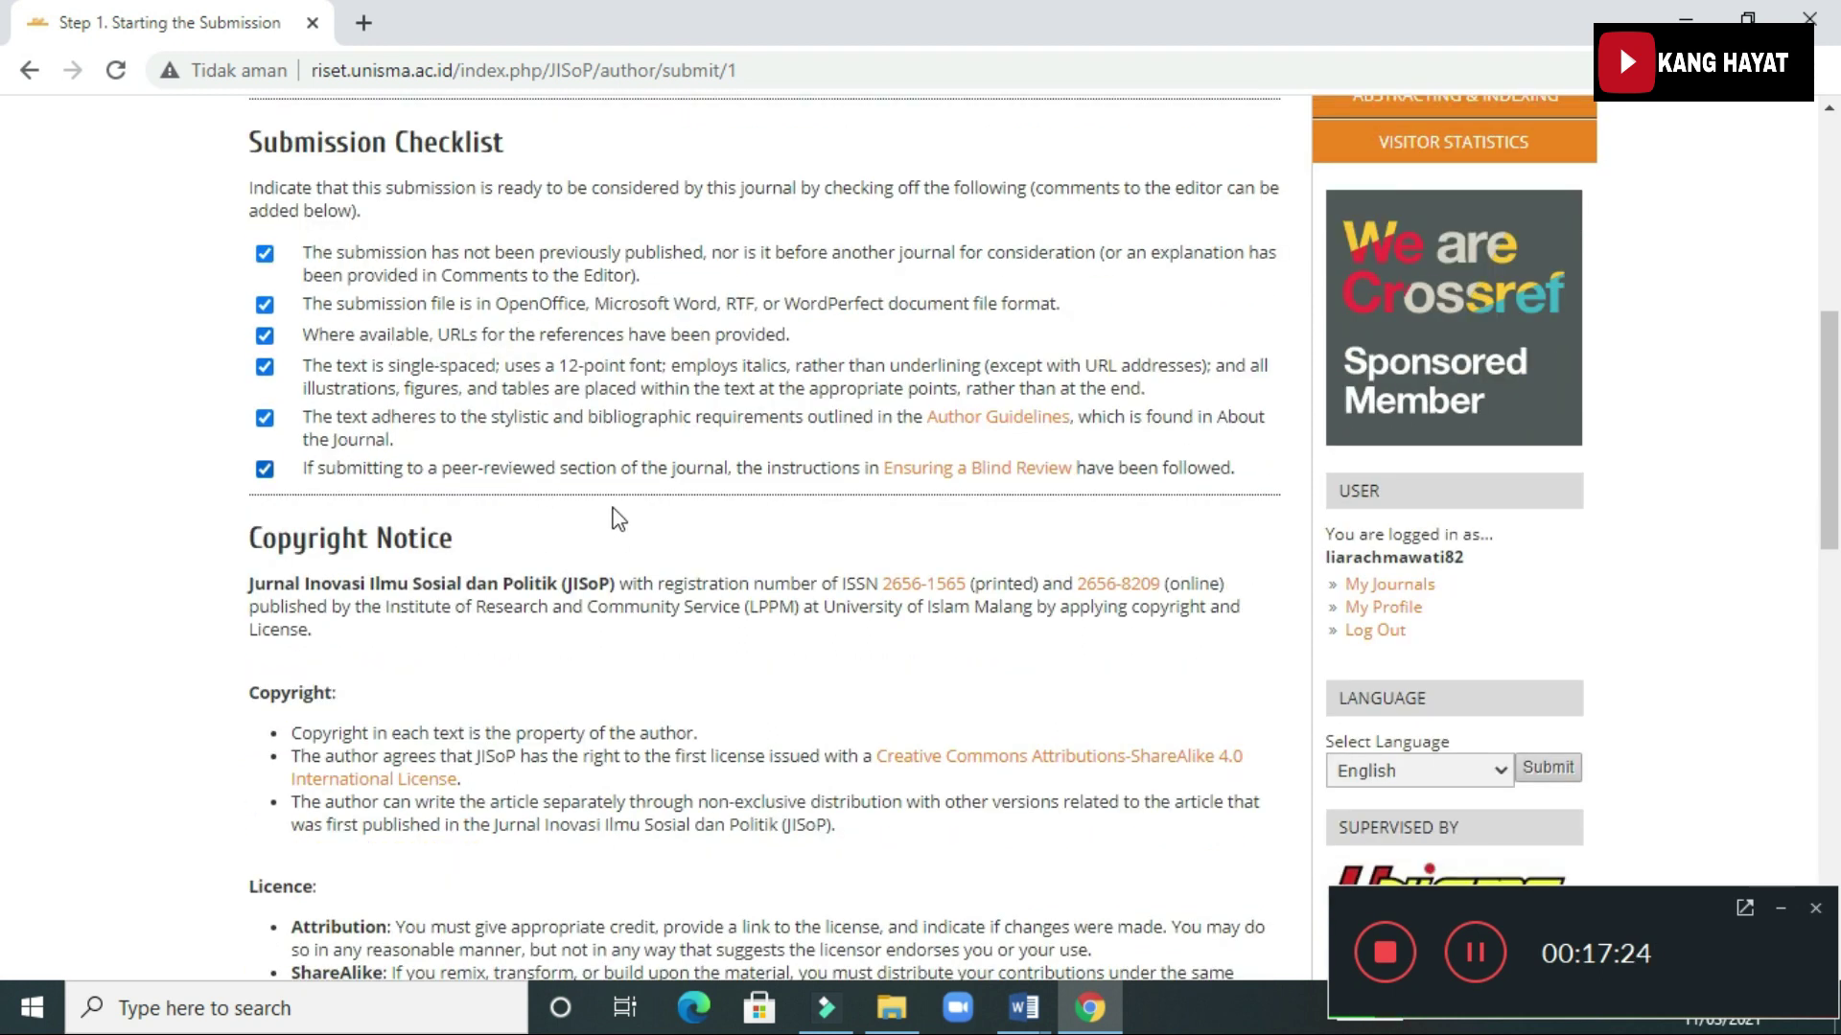
scroll(614, 516, "down", 5)
scroll(616, 517, "down", 5)
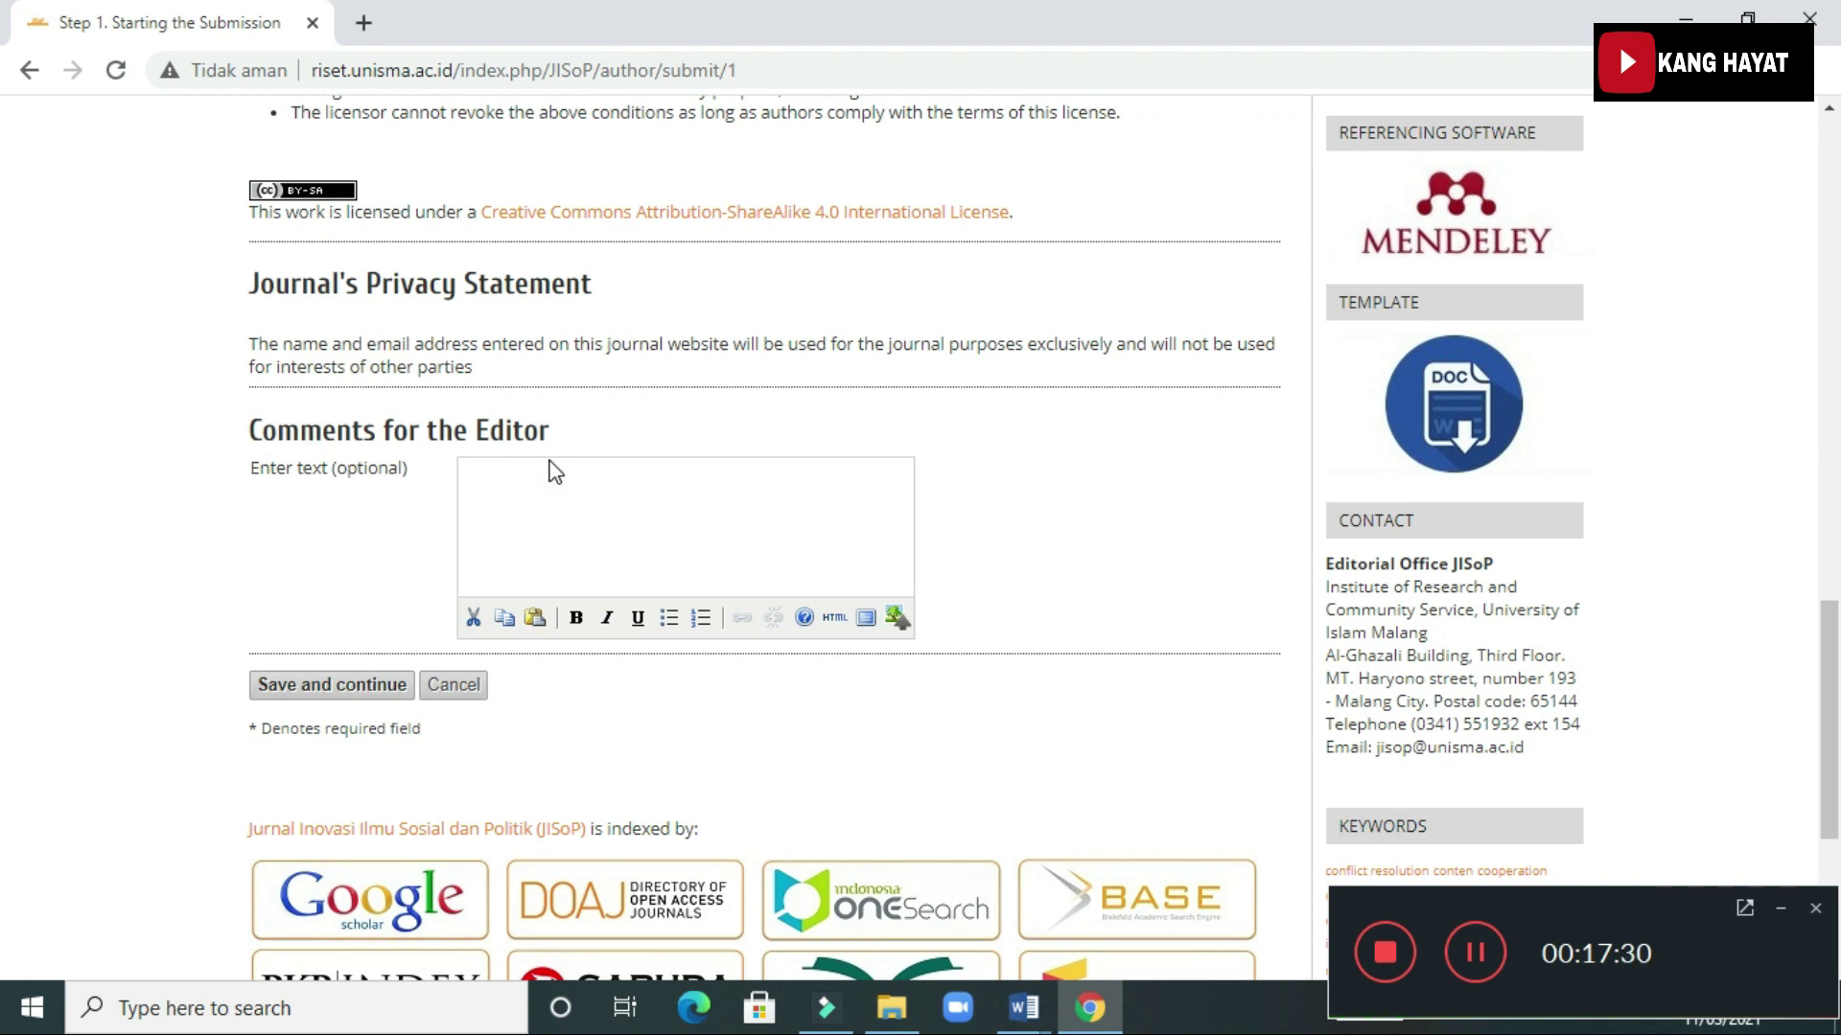
Write 'Mohon bisa langsung diproses' as the note for the editor
left_click(540, 492)
type("Mohon bisa langsung di")
type("proses")
scroll(667, 490, "up", 10)
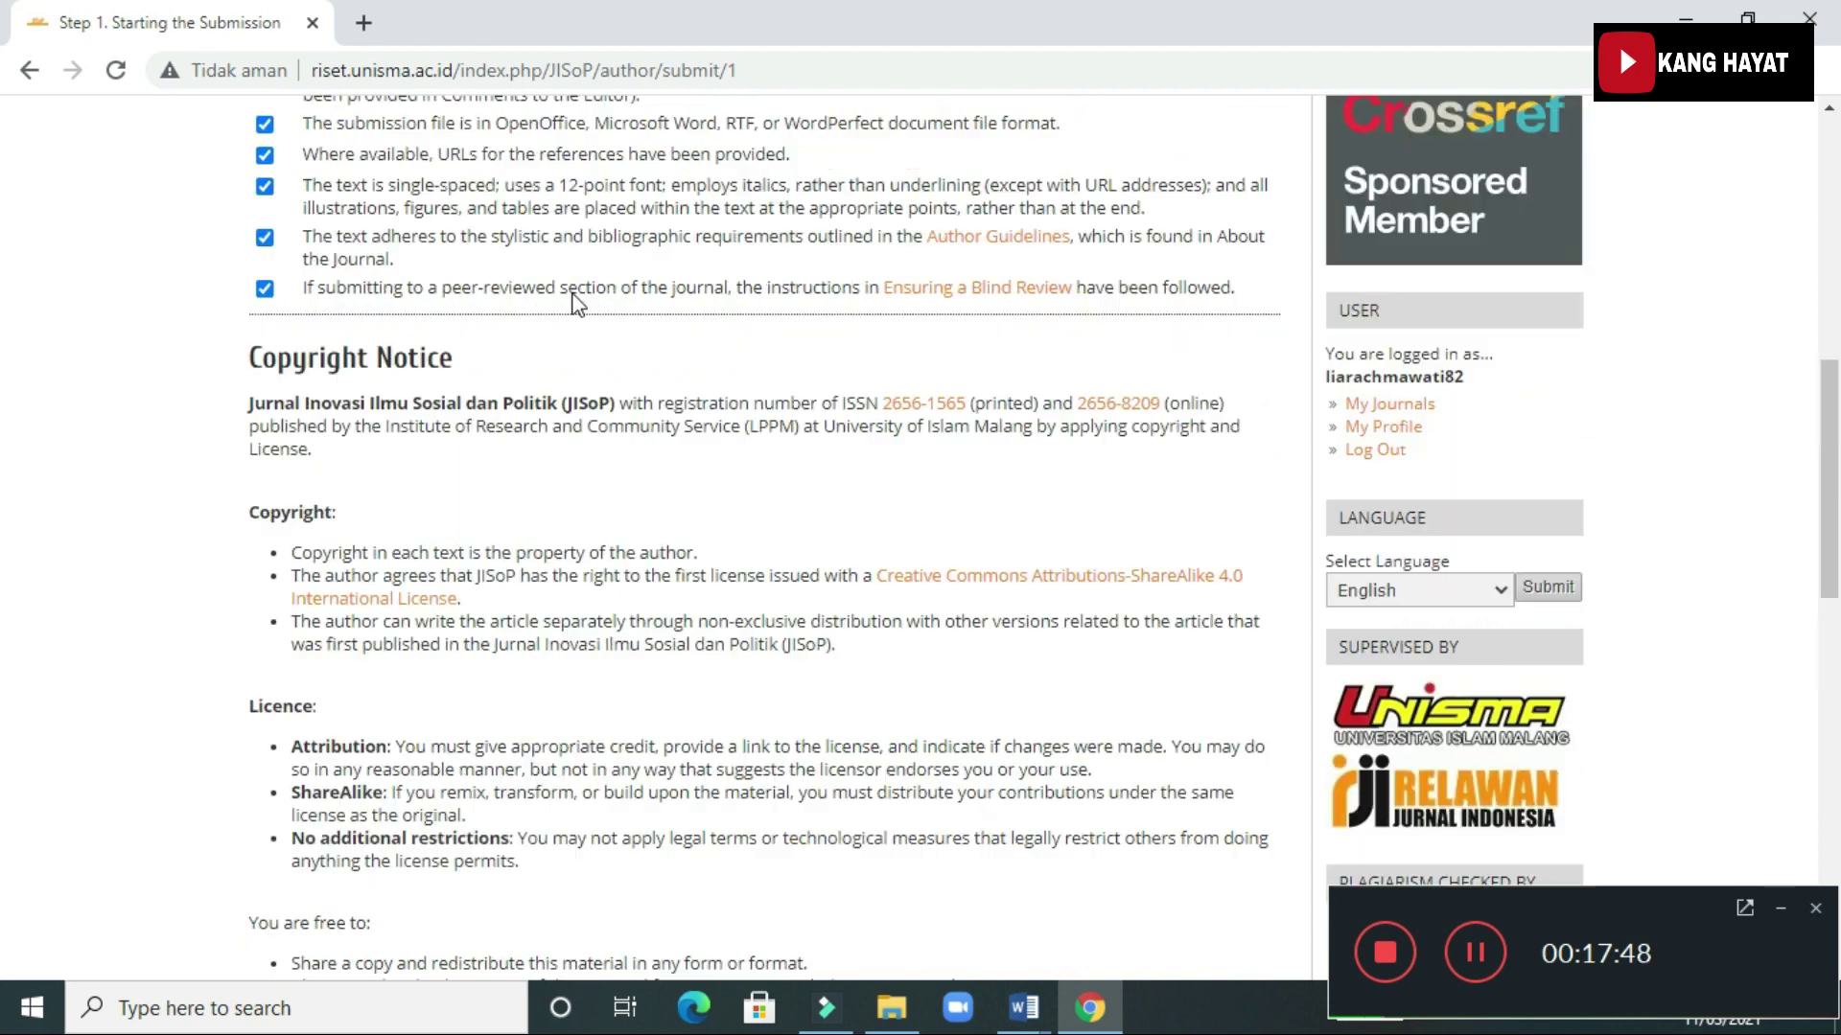
scroll(567, 275, "up", 8)
scroll(476, 592, "down", 6)
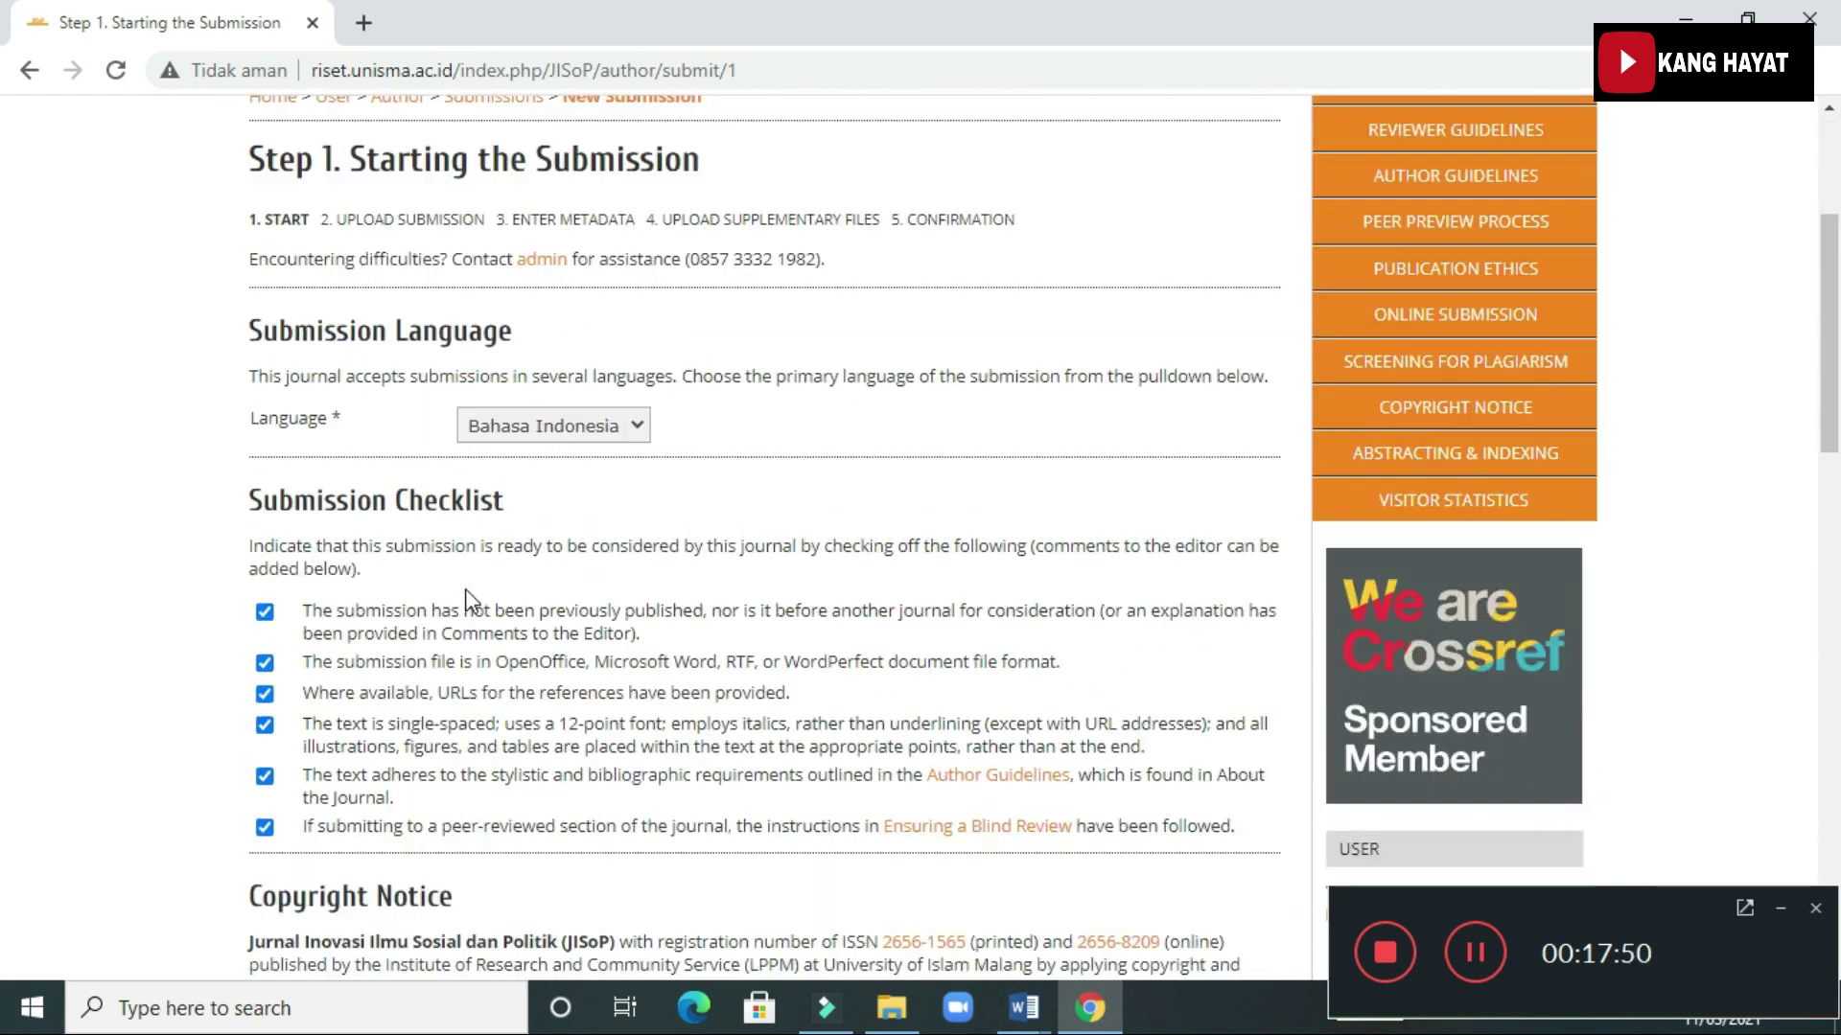
scroll(470, 601, "down", 12)
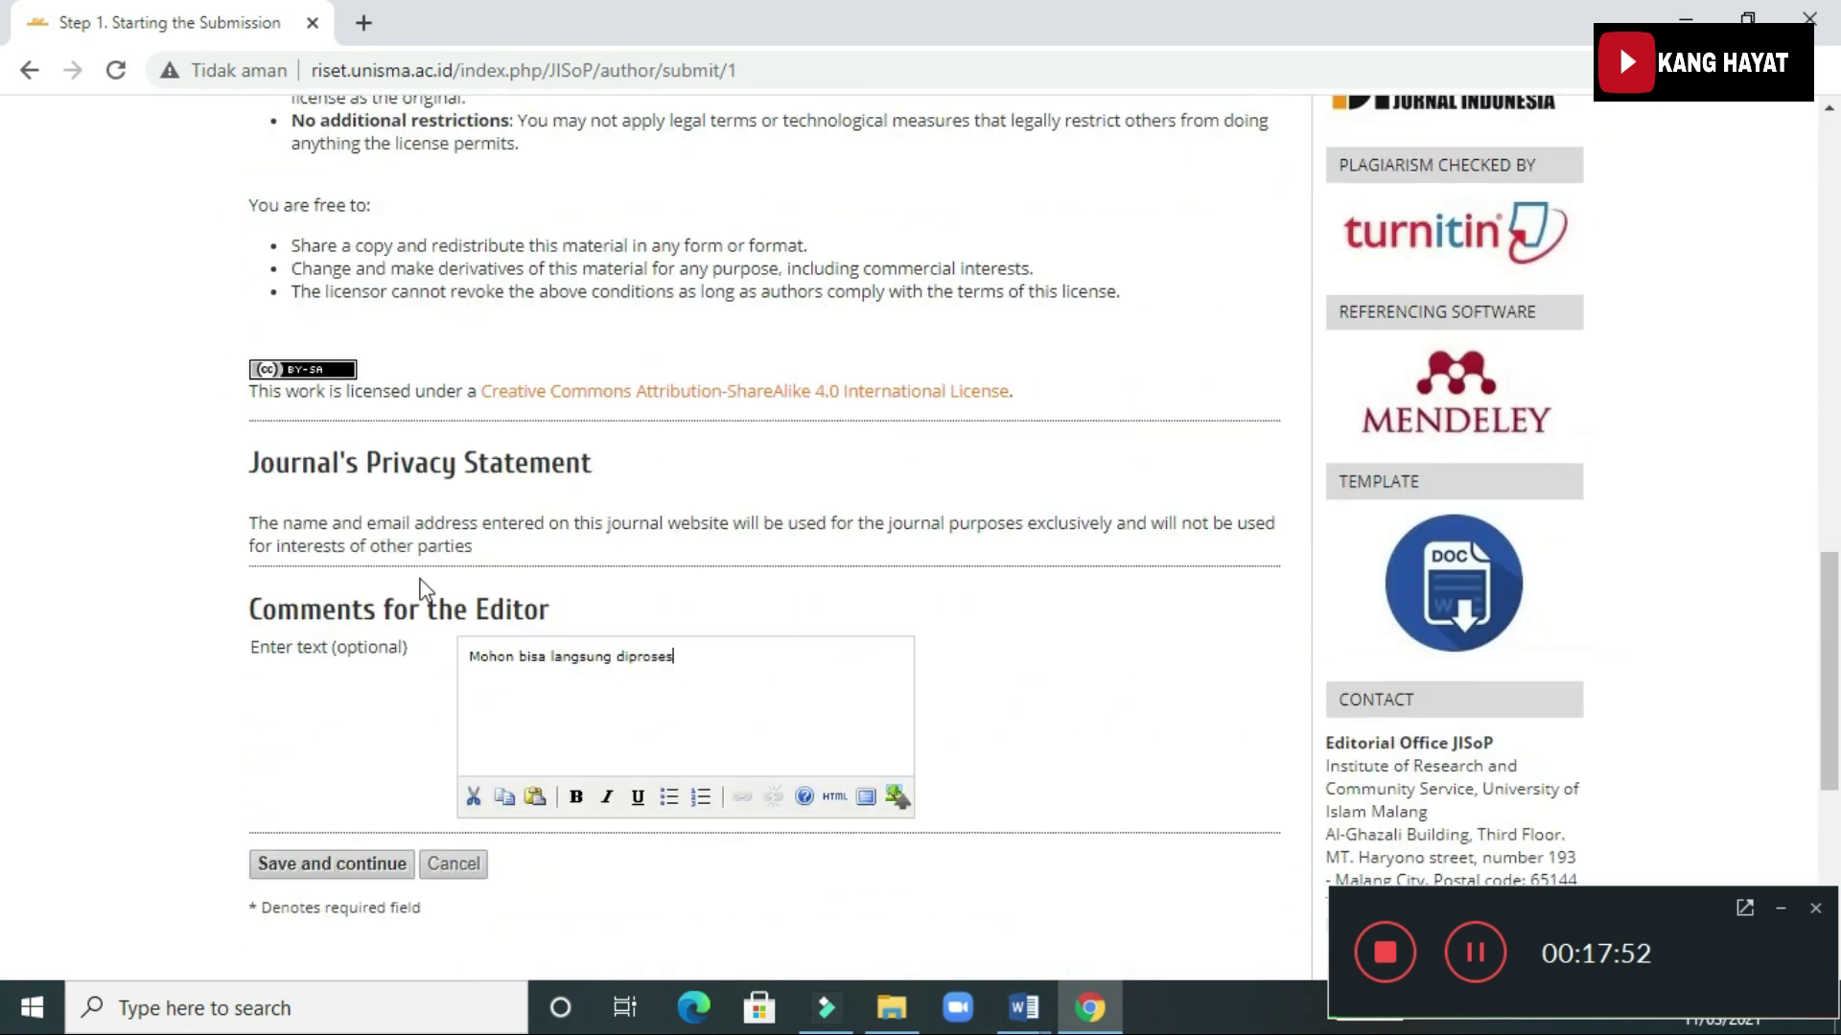
scroll(337, 714, "down", 2)
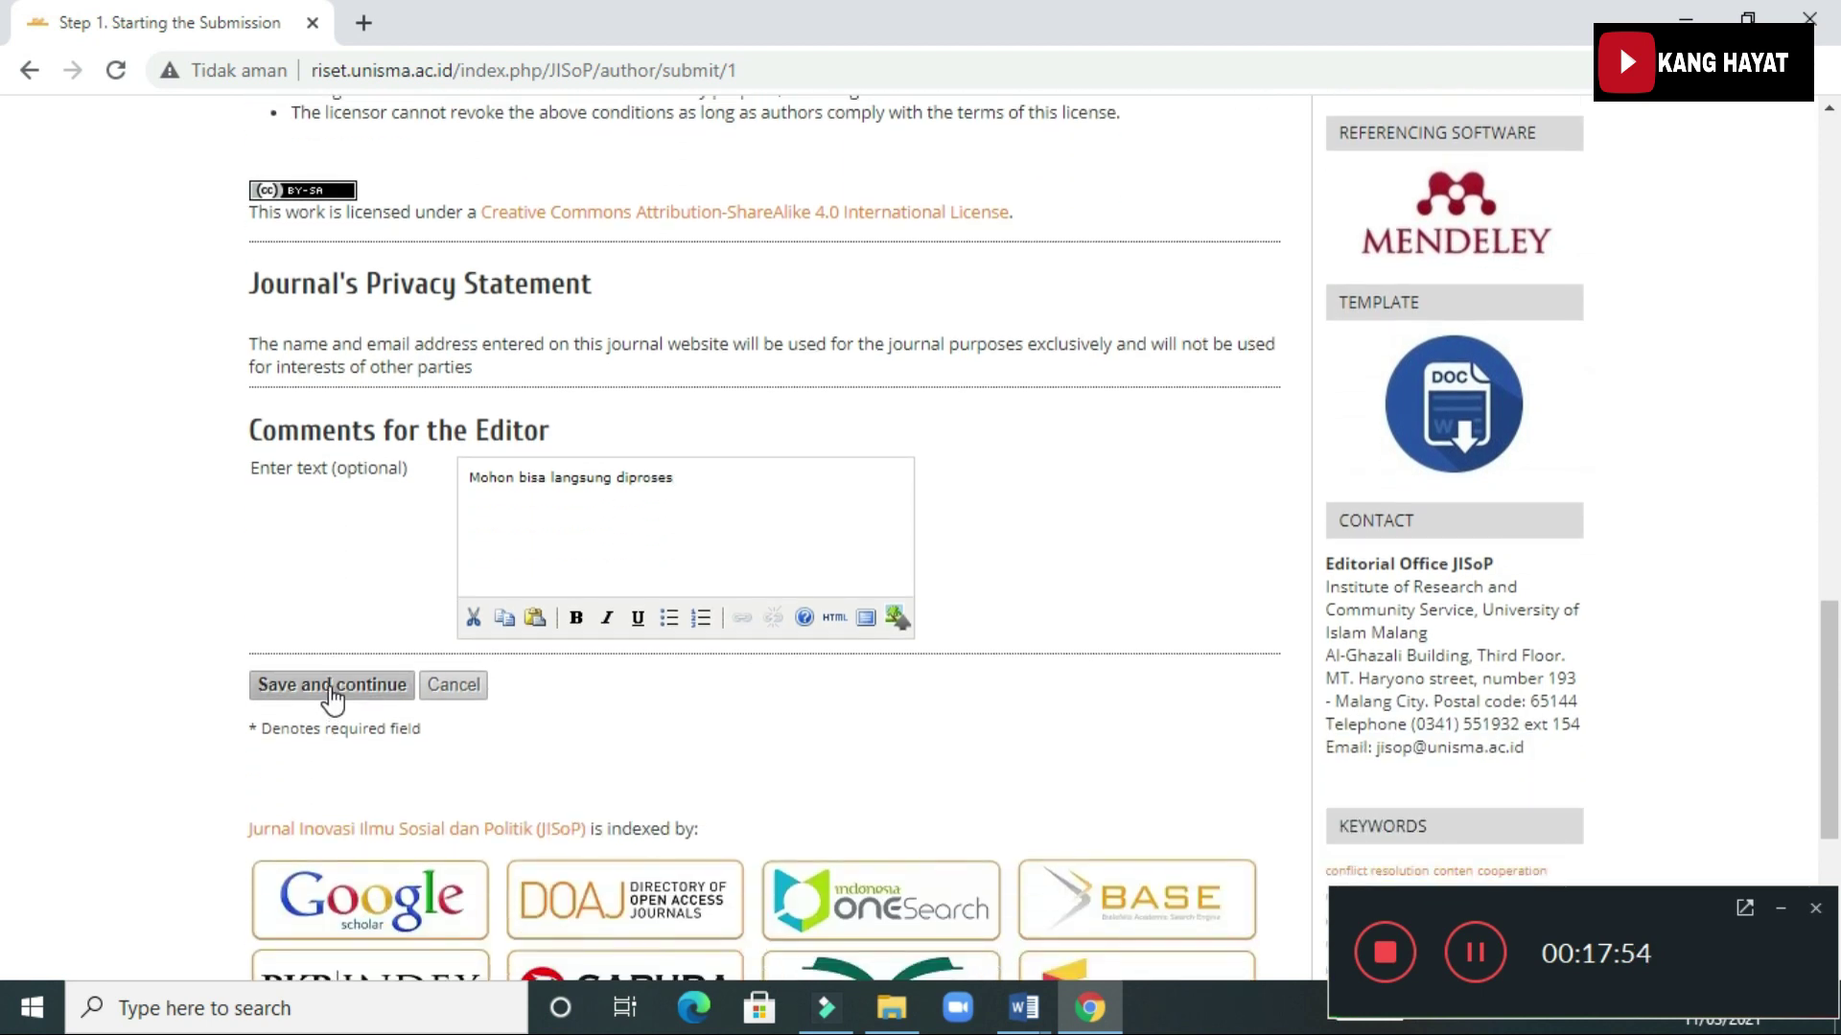
Save Step 1 and continue to the Submission File section of Step 2
left_click(333, 686)
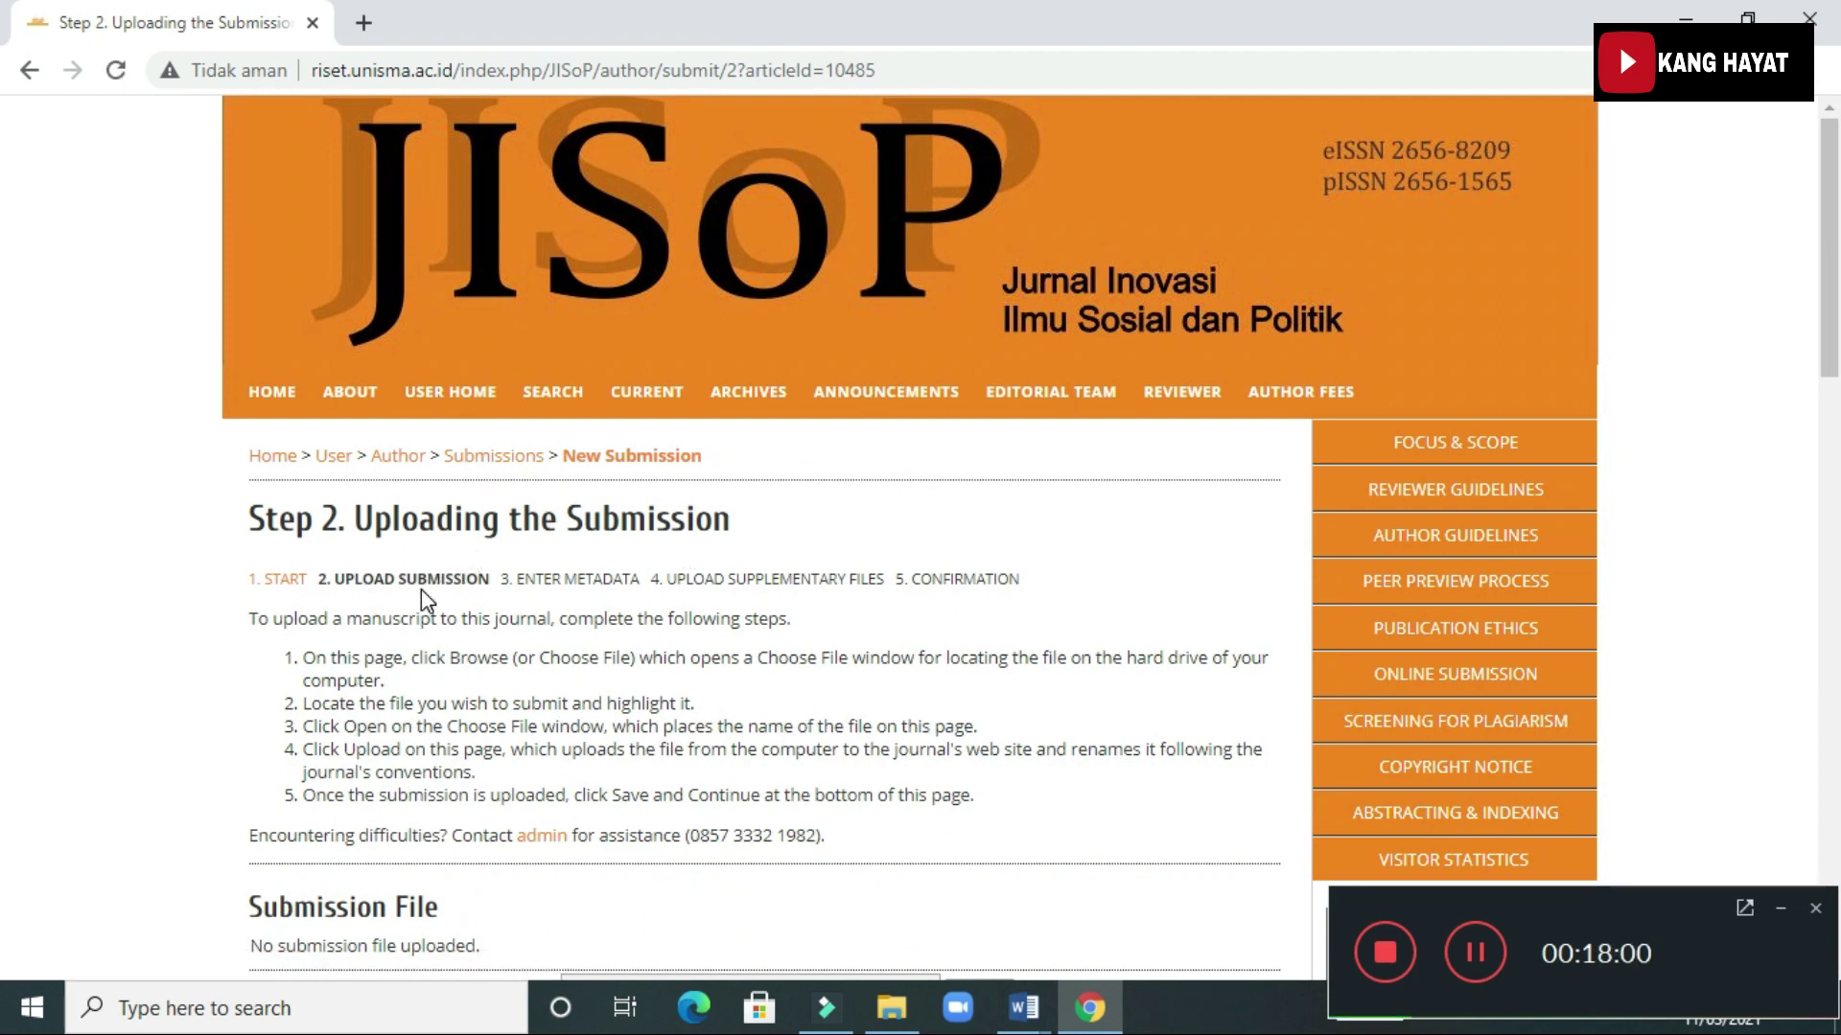
scroll(470, 606, "down", 3)
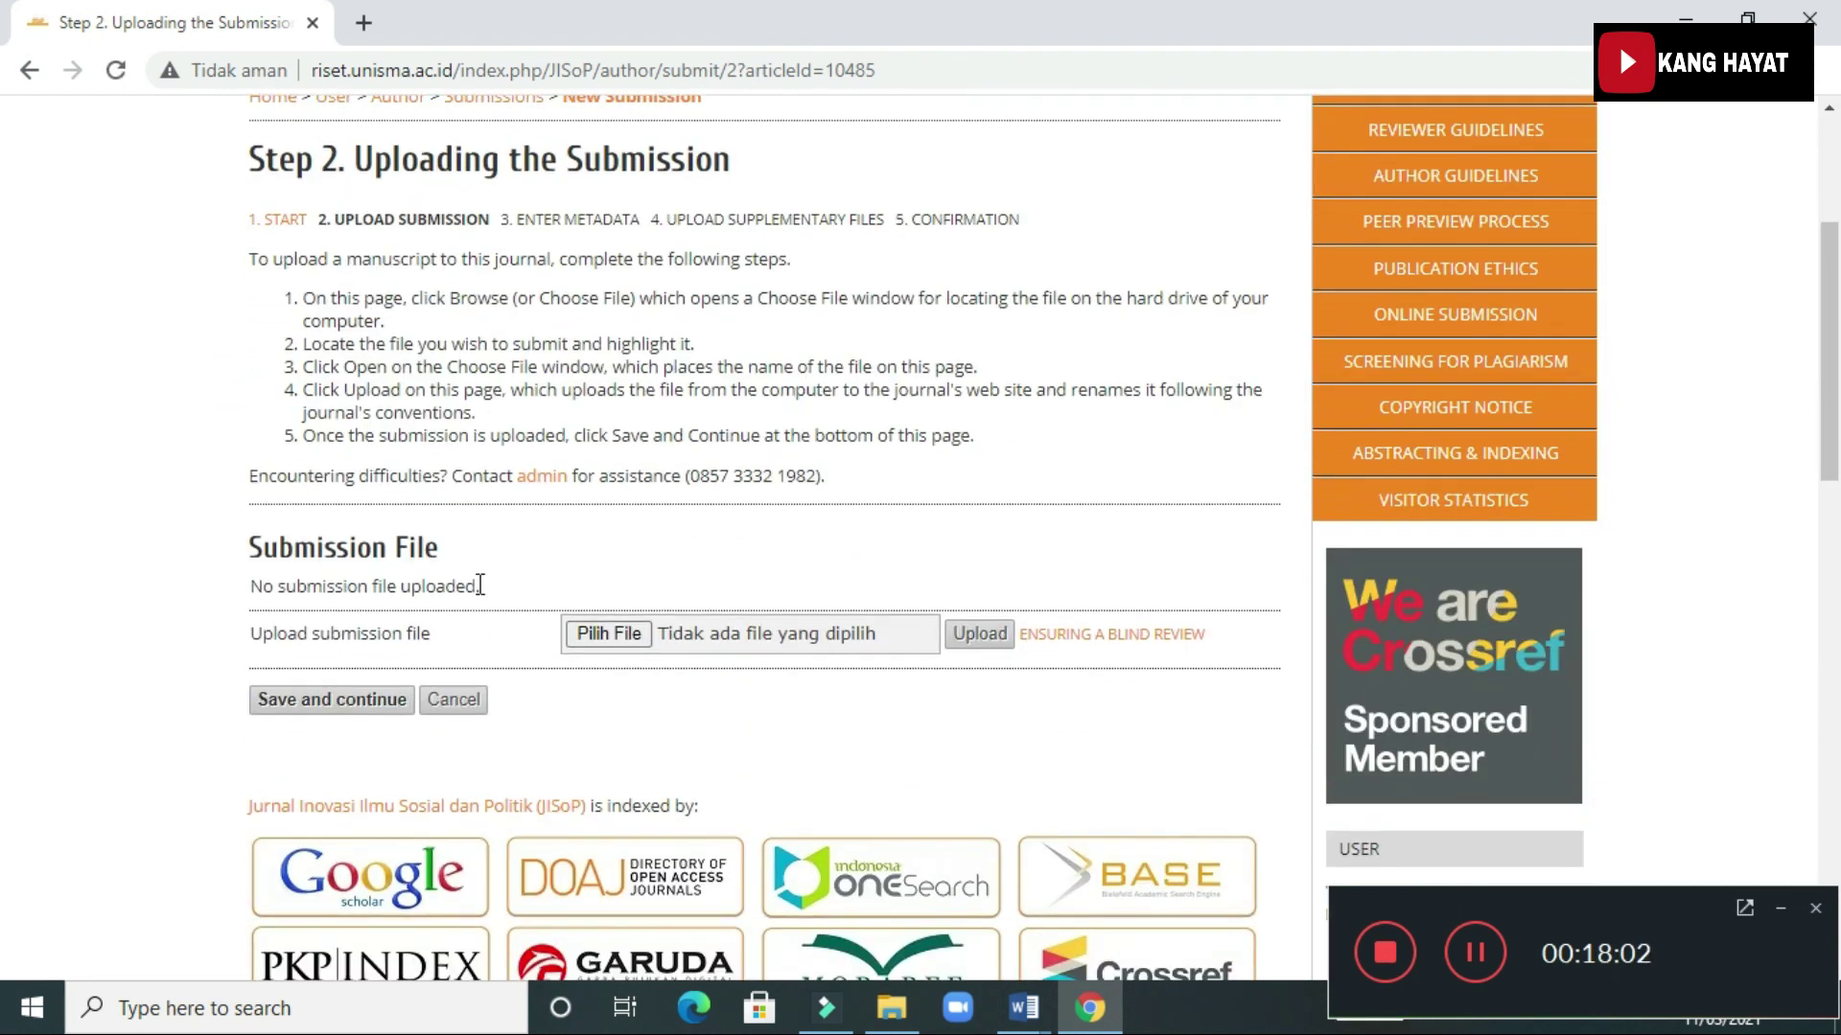
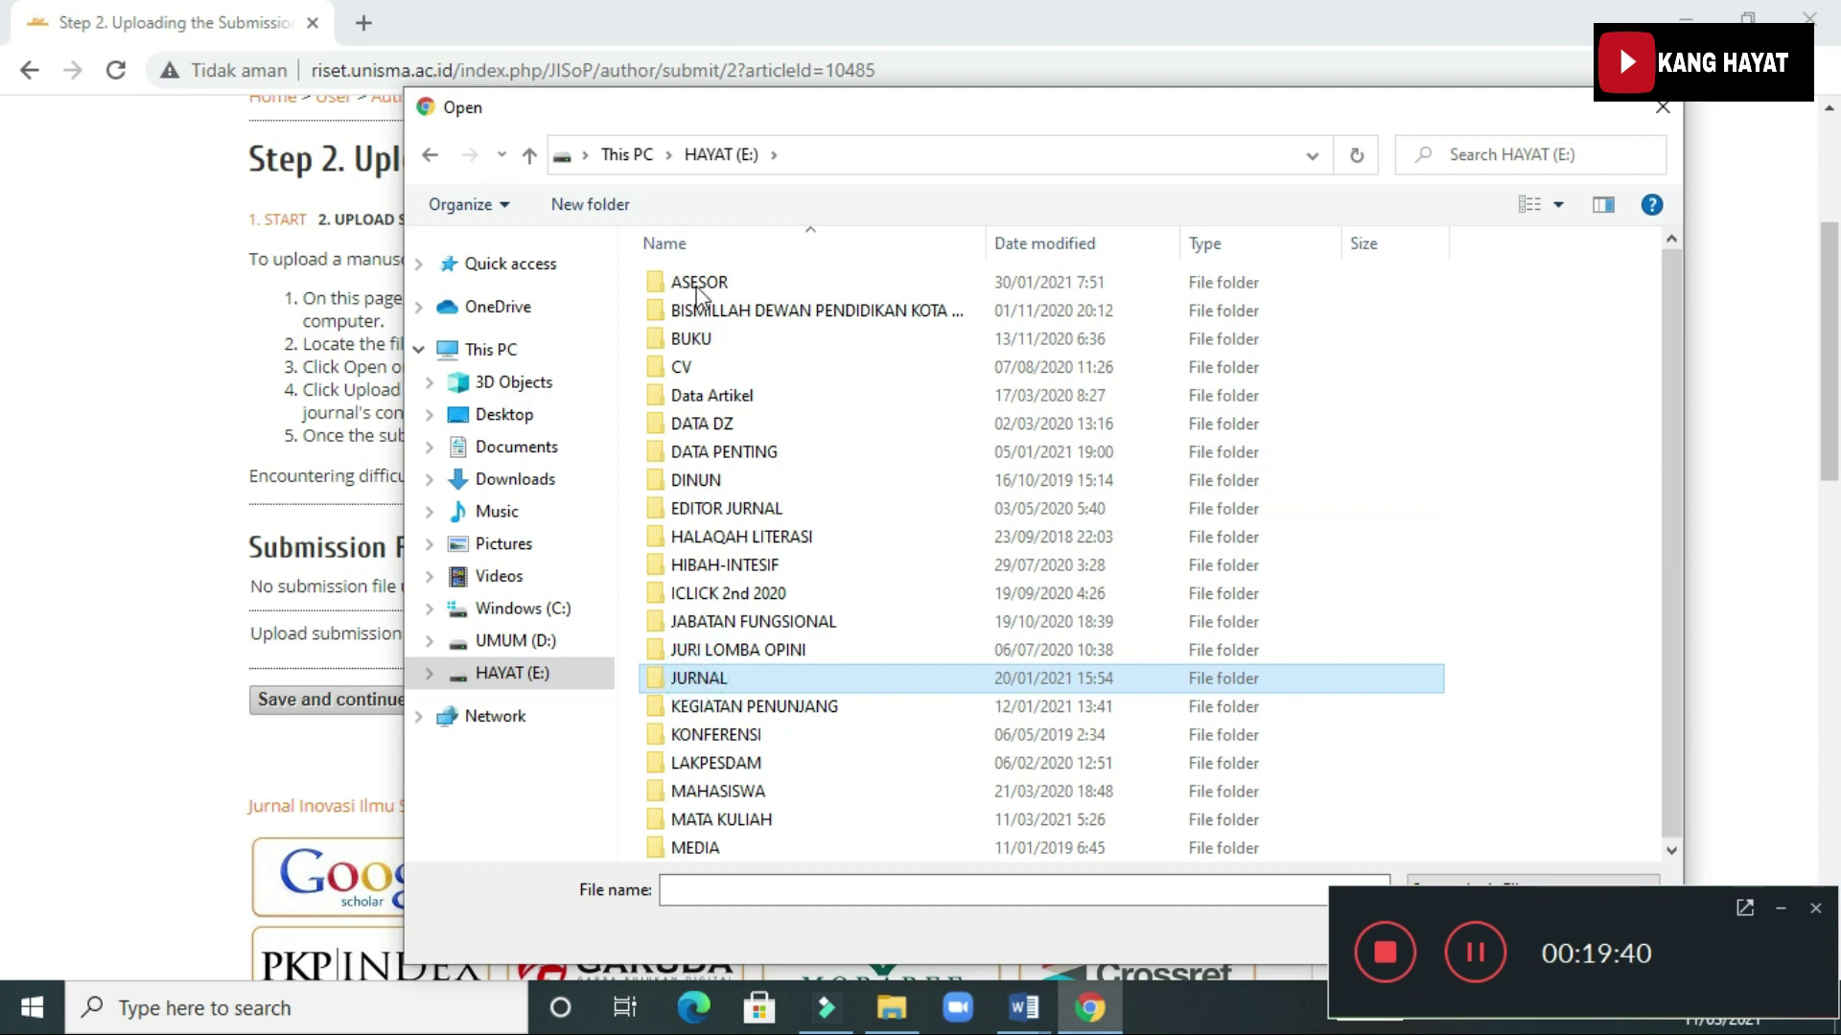
Browse to E: > JURNAL > 2018 > Bank Artikel Untuk Jurnal > author's folder > Jurnal Bina Praja Kemendagri > Revisi
double_click(698, 280)
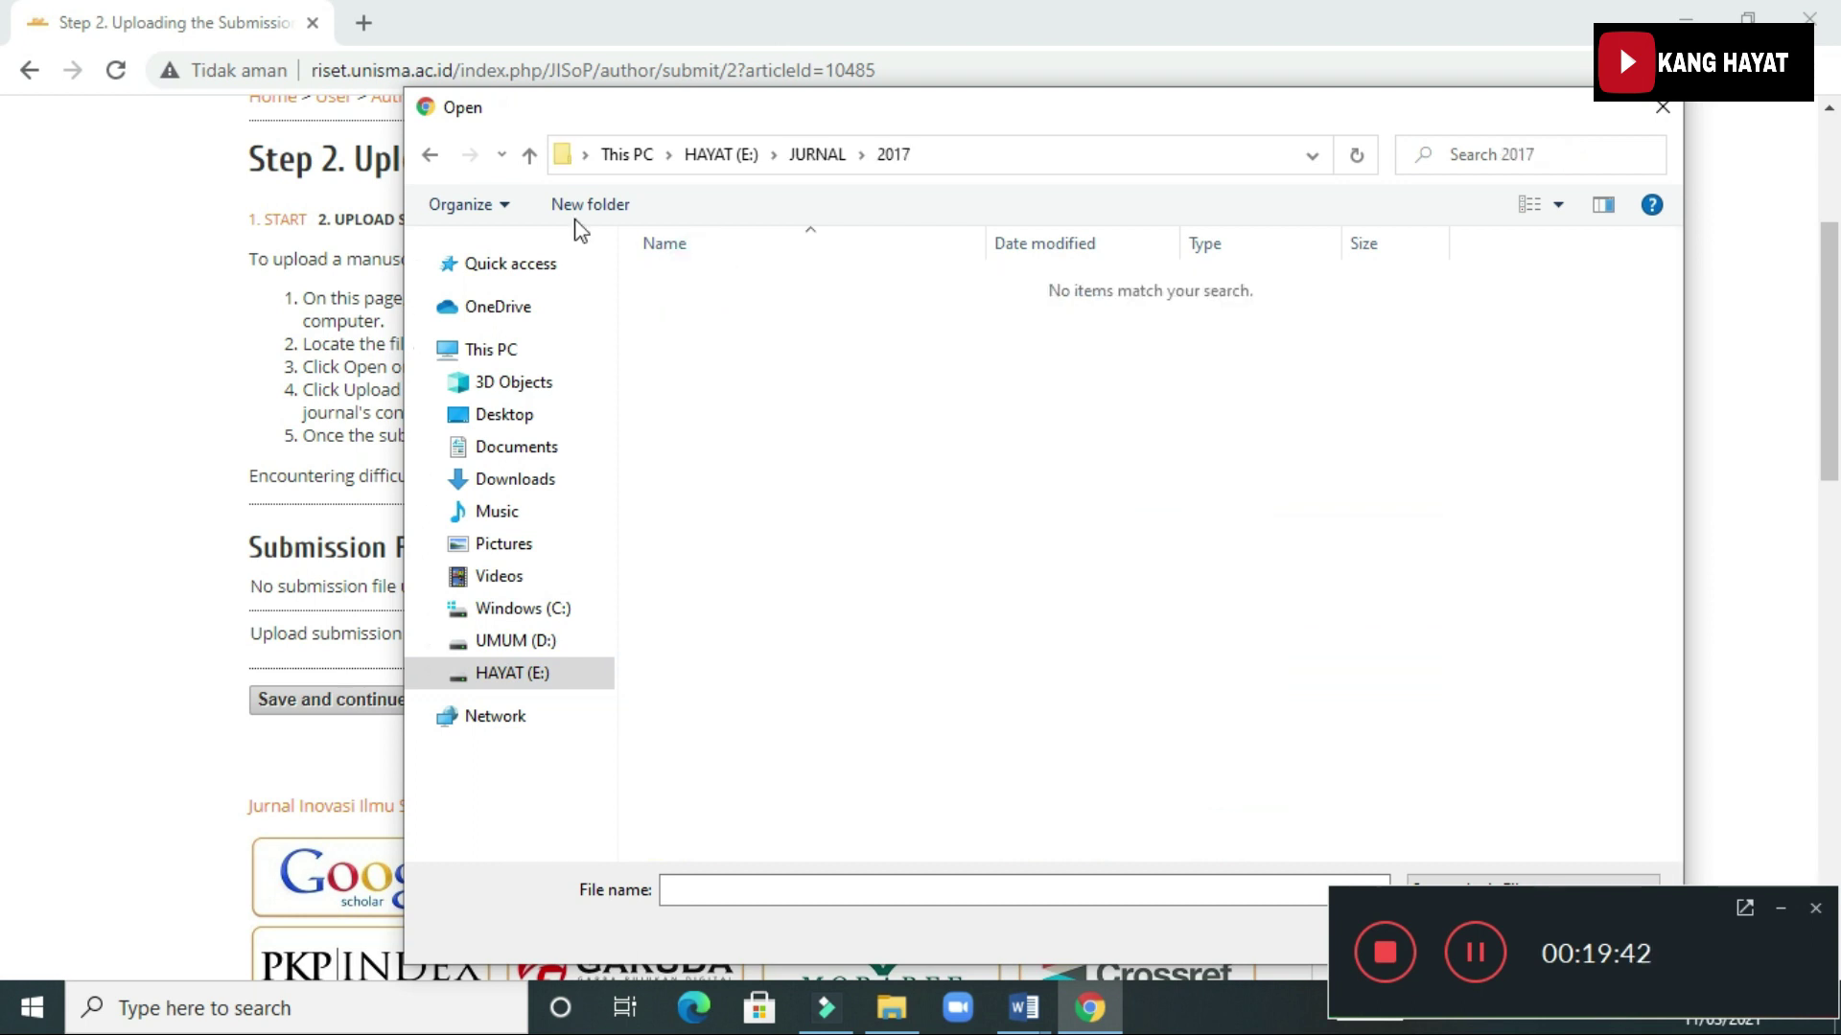
left_click(529, 154)
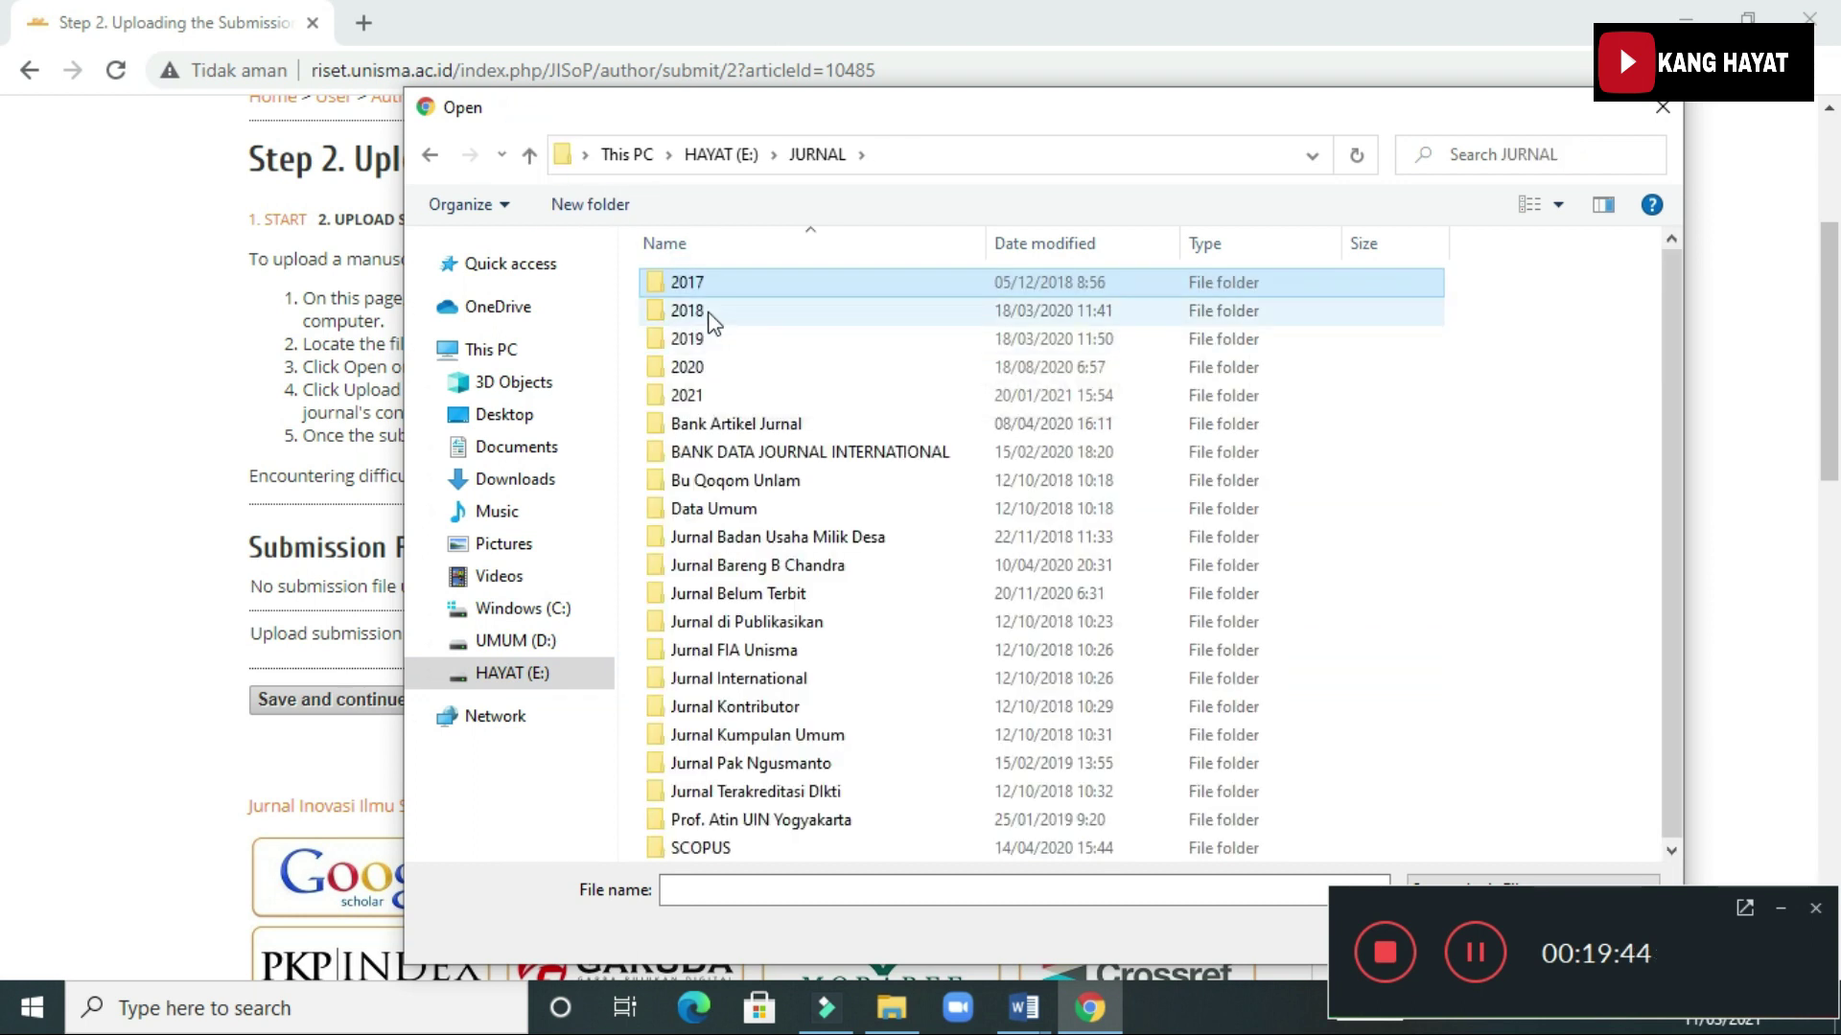
double_click(711, 424)
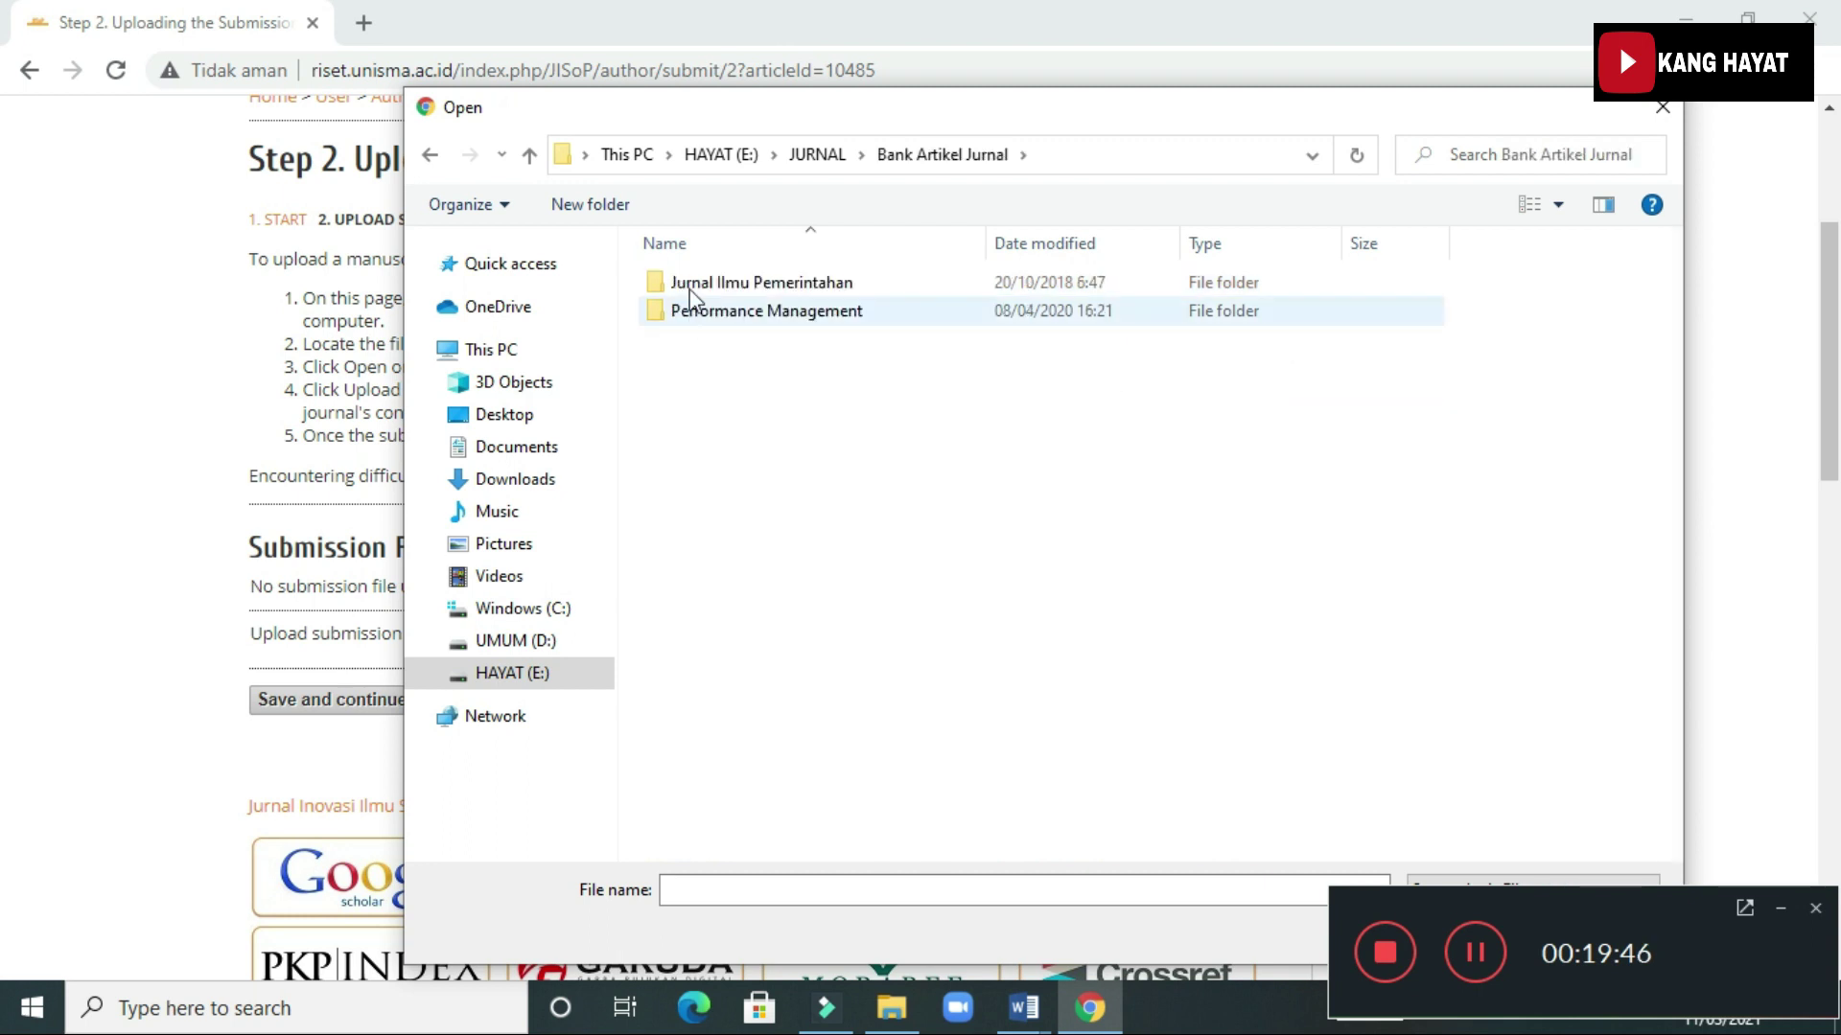
double_click(689, 283)
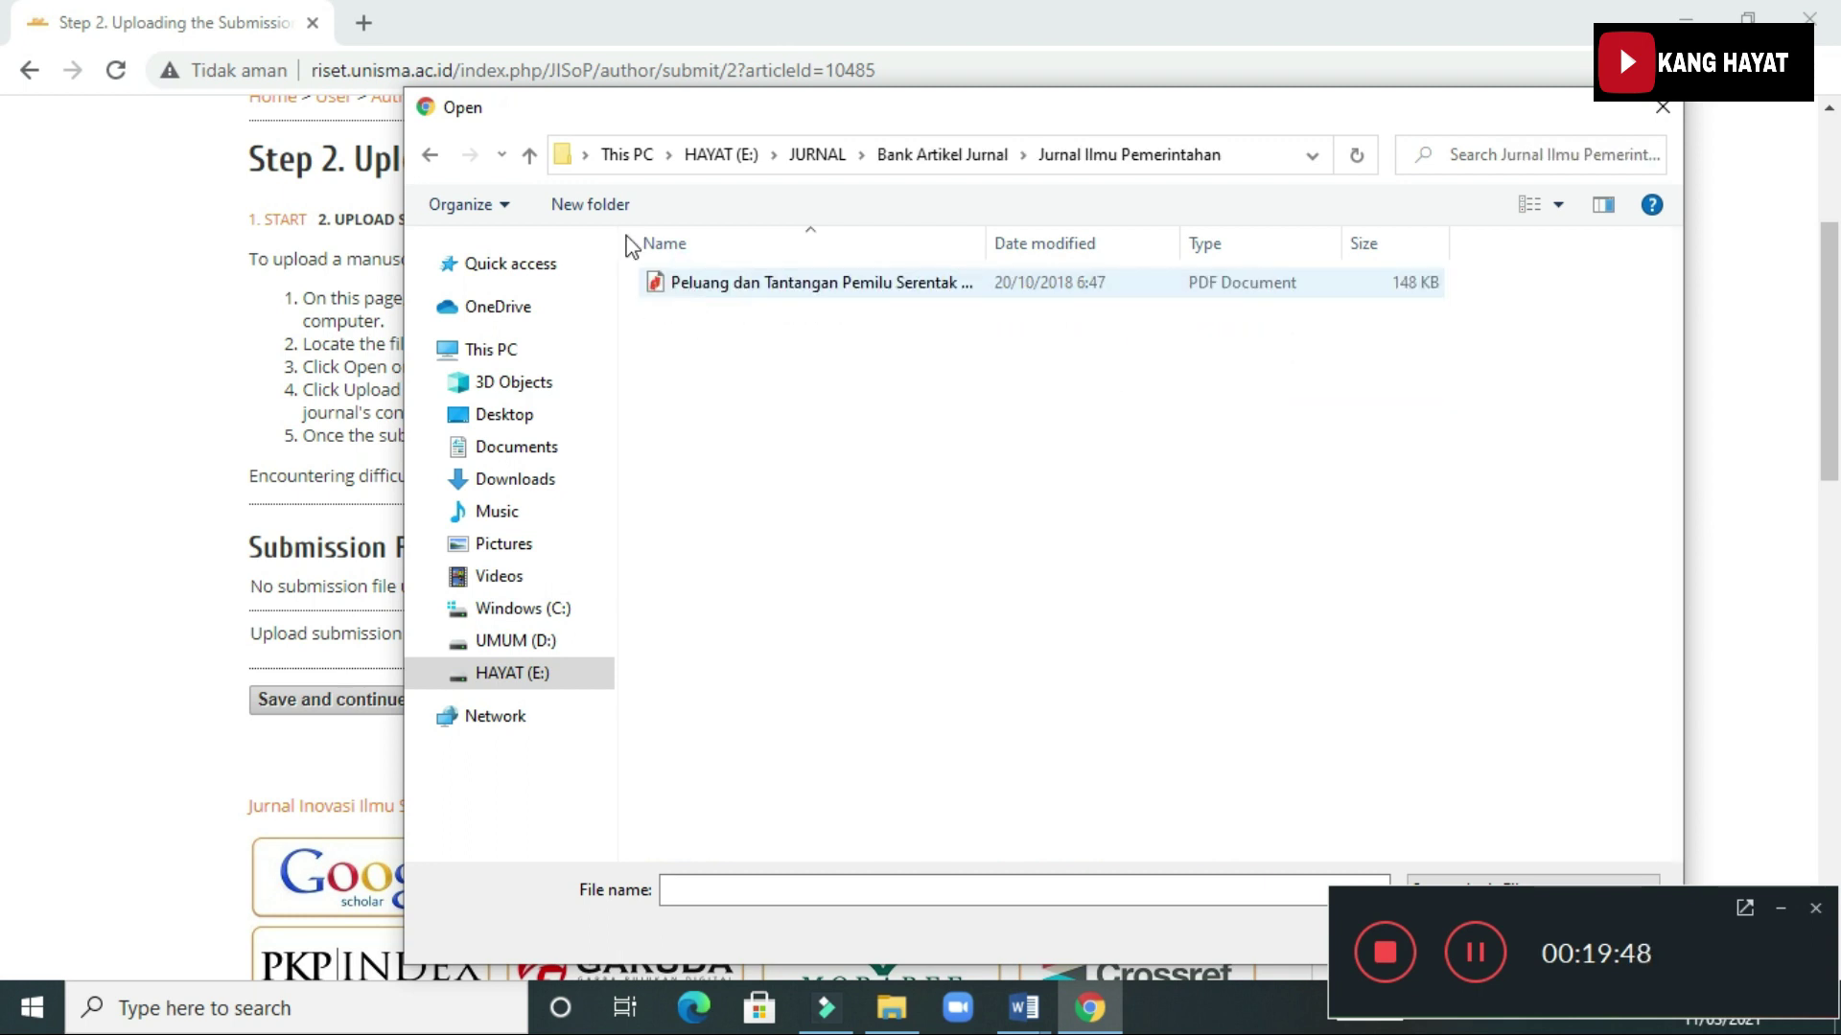
left_click(429, 154)
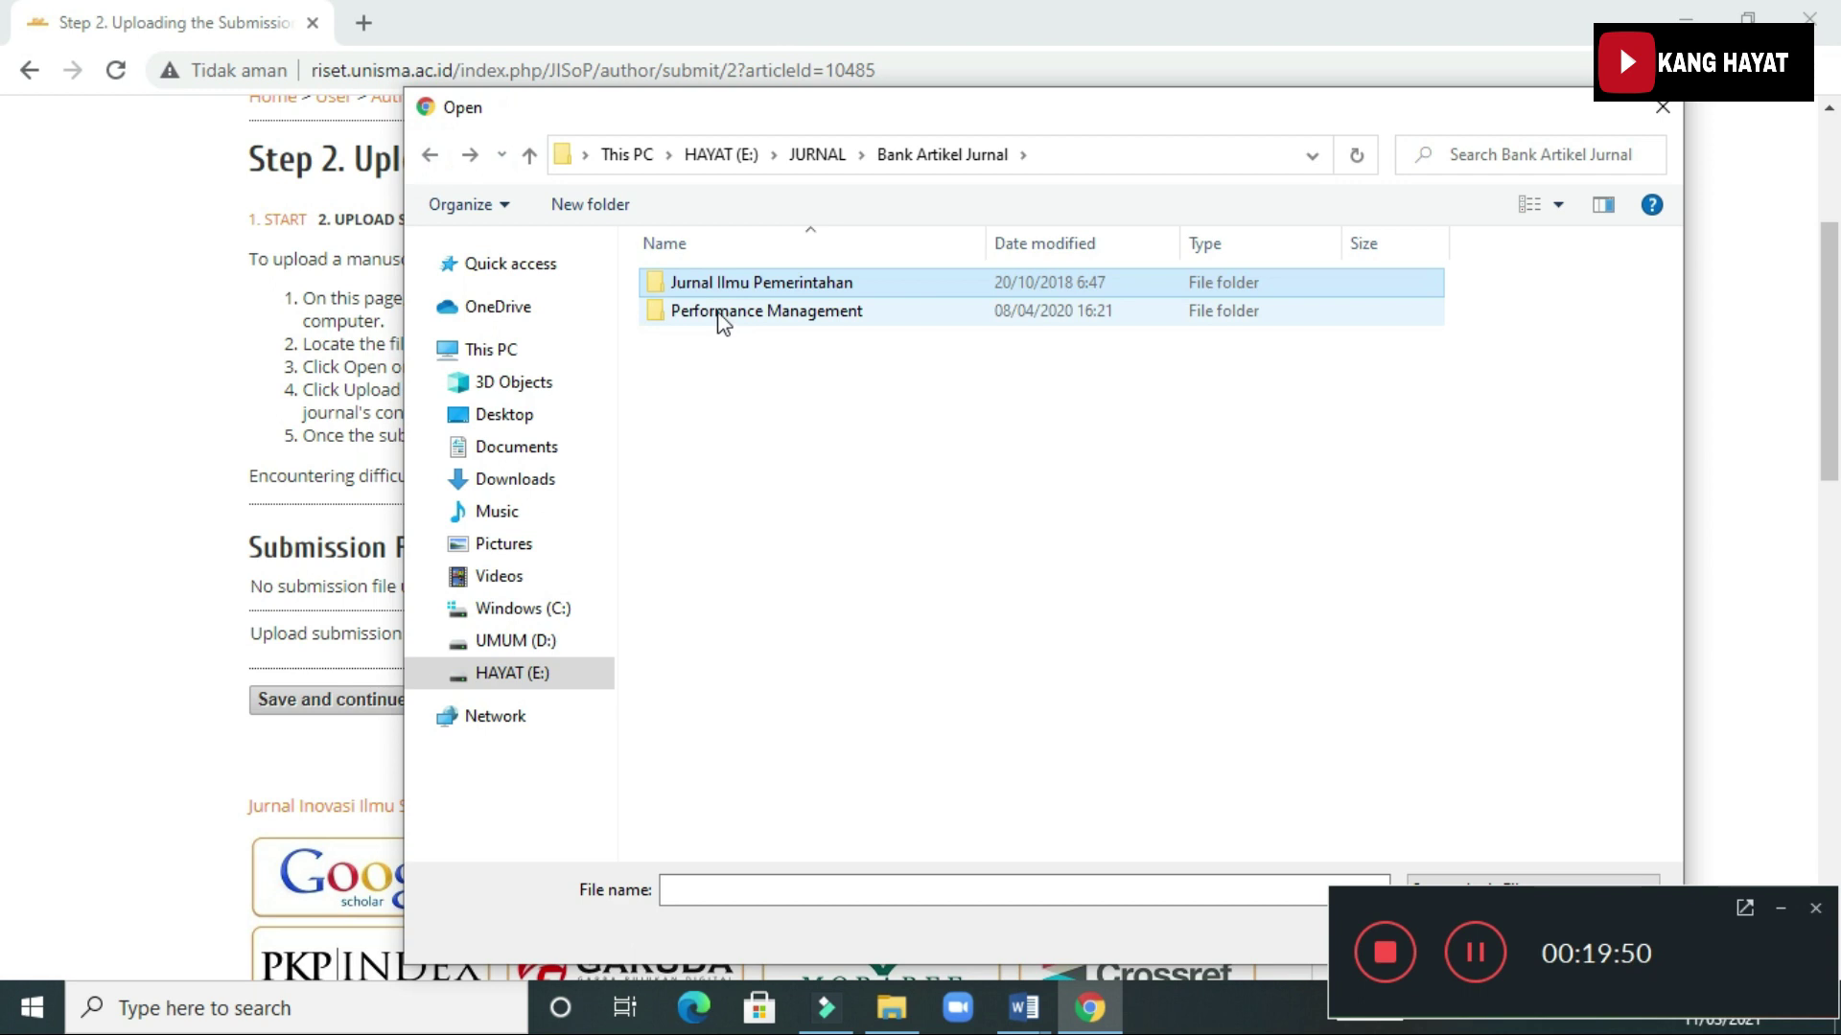
left_click(430, 154)
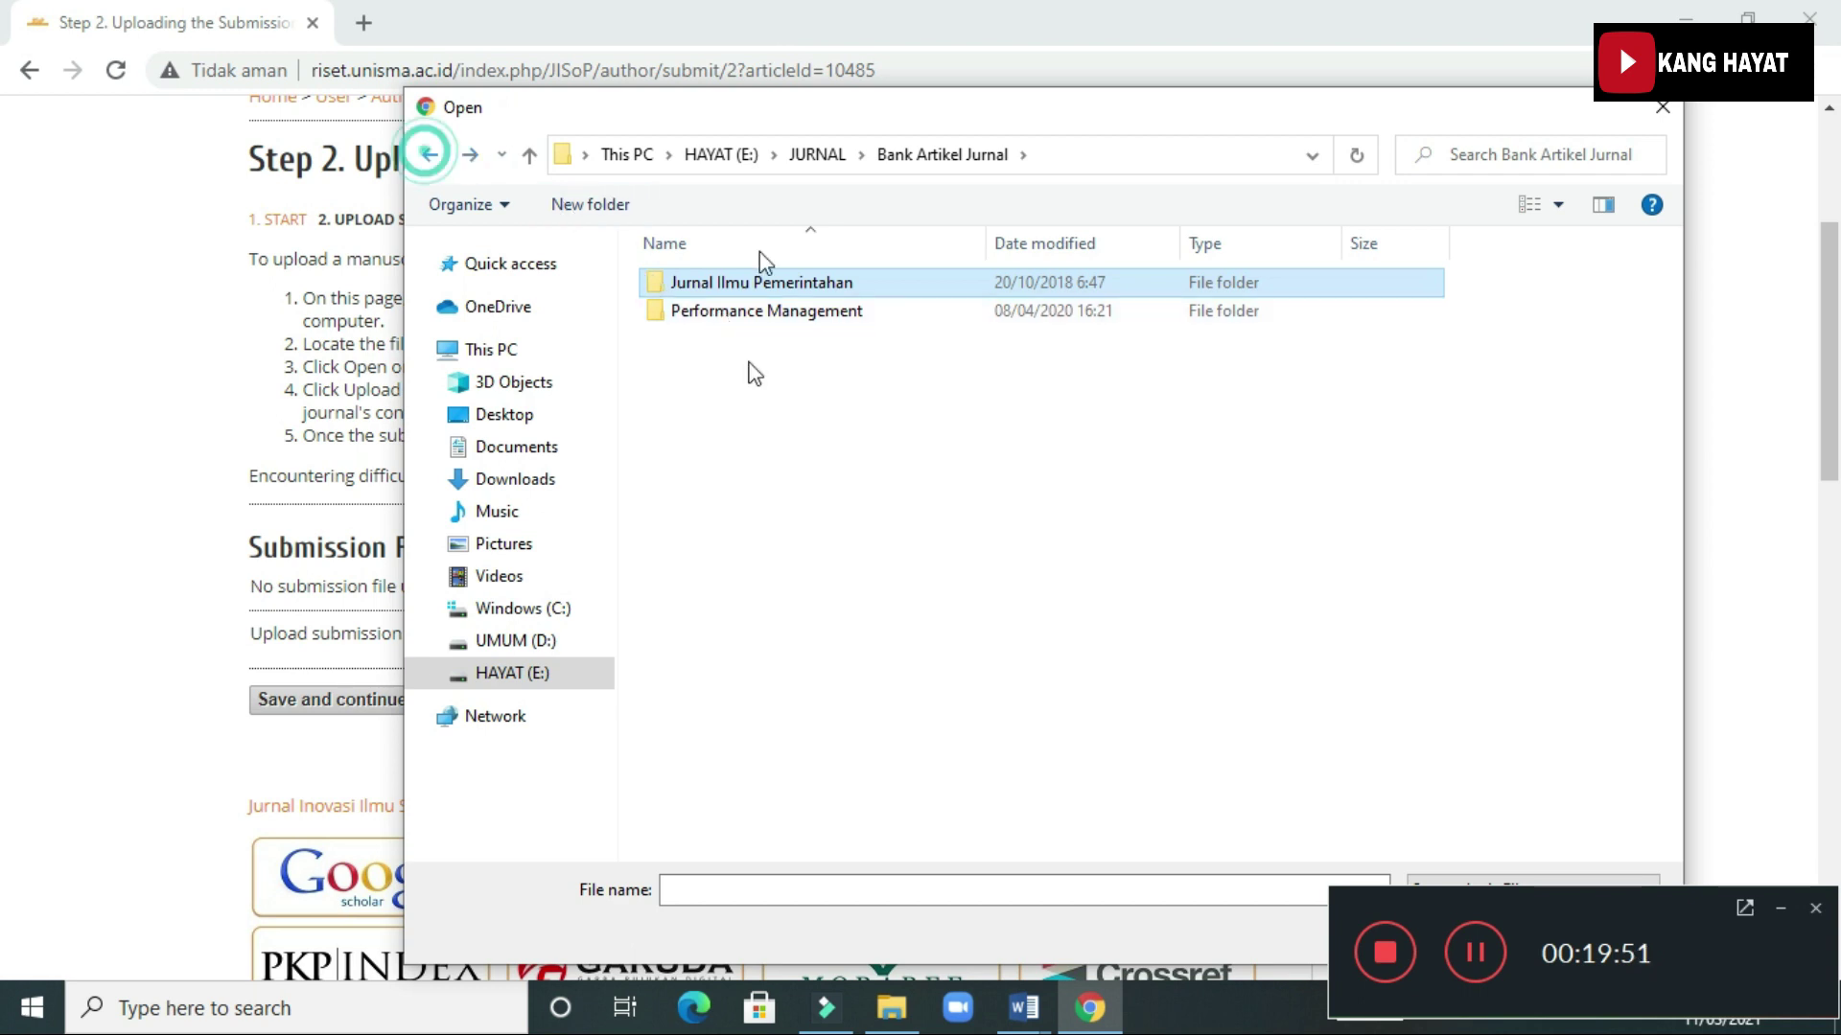
double_click(705, 309)
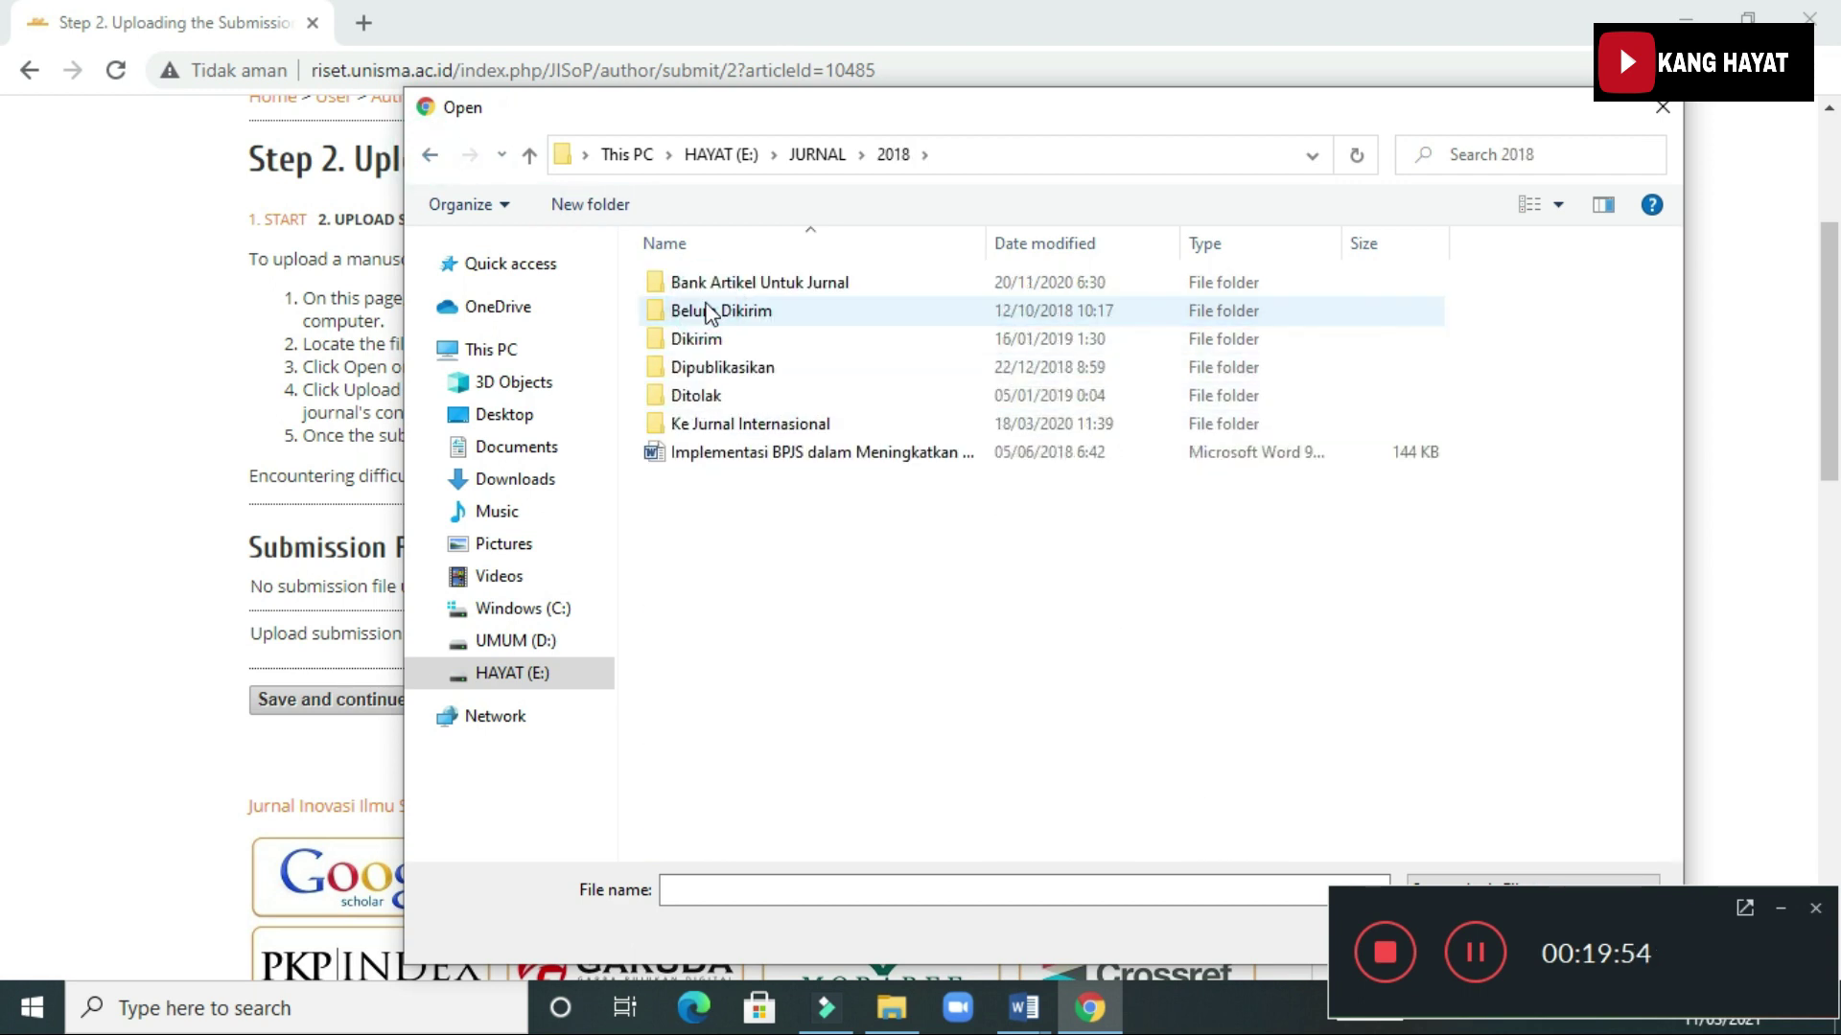
double_click(713, 284)
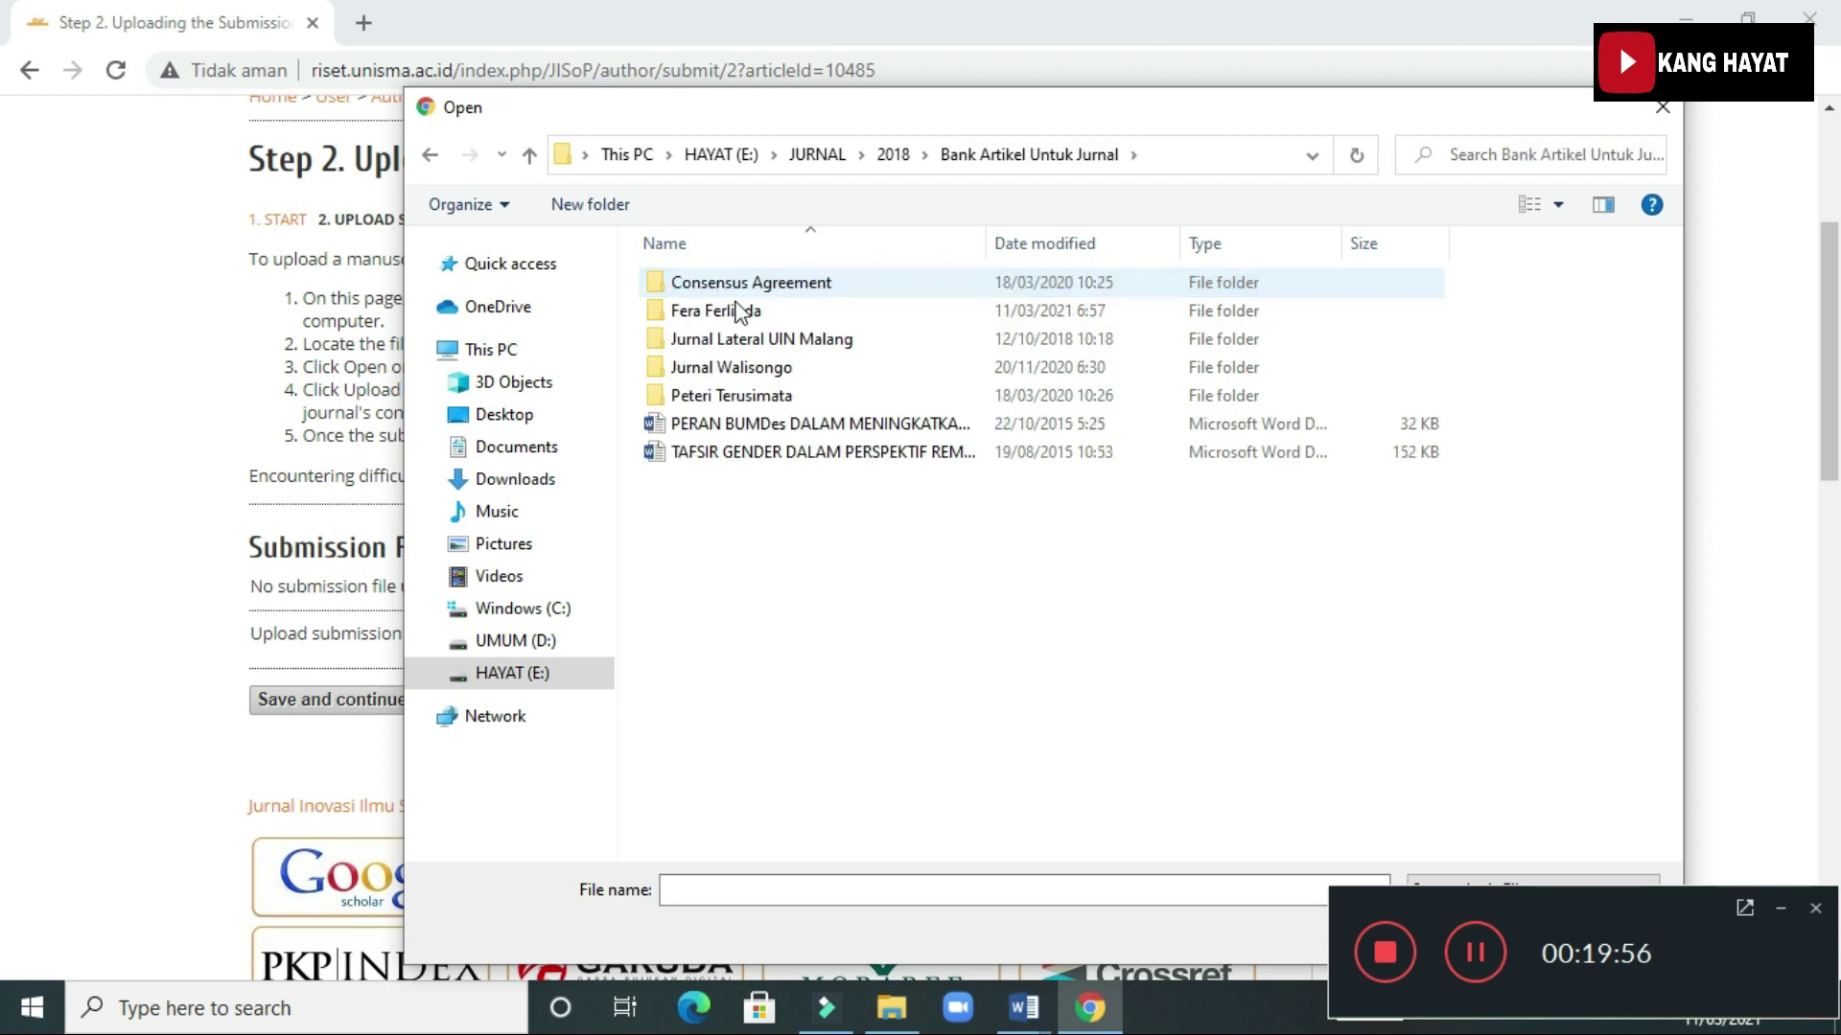
double_click(734, 310)
double_click(719, 283)
left_click(721, 287)
double_click(893, 287)
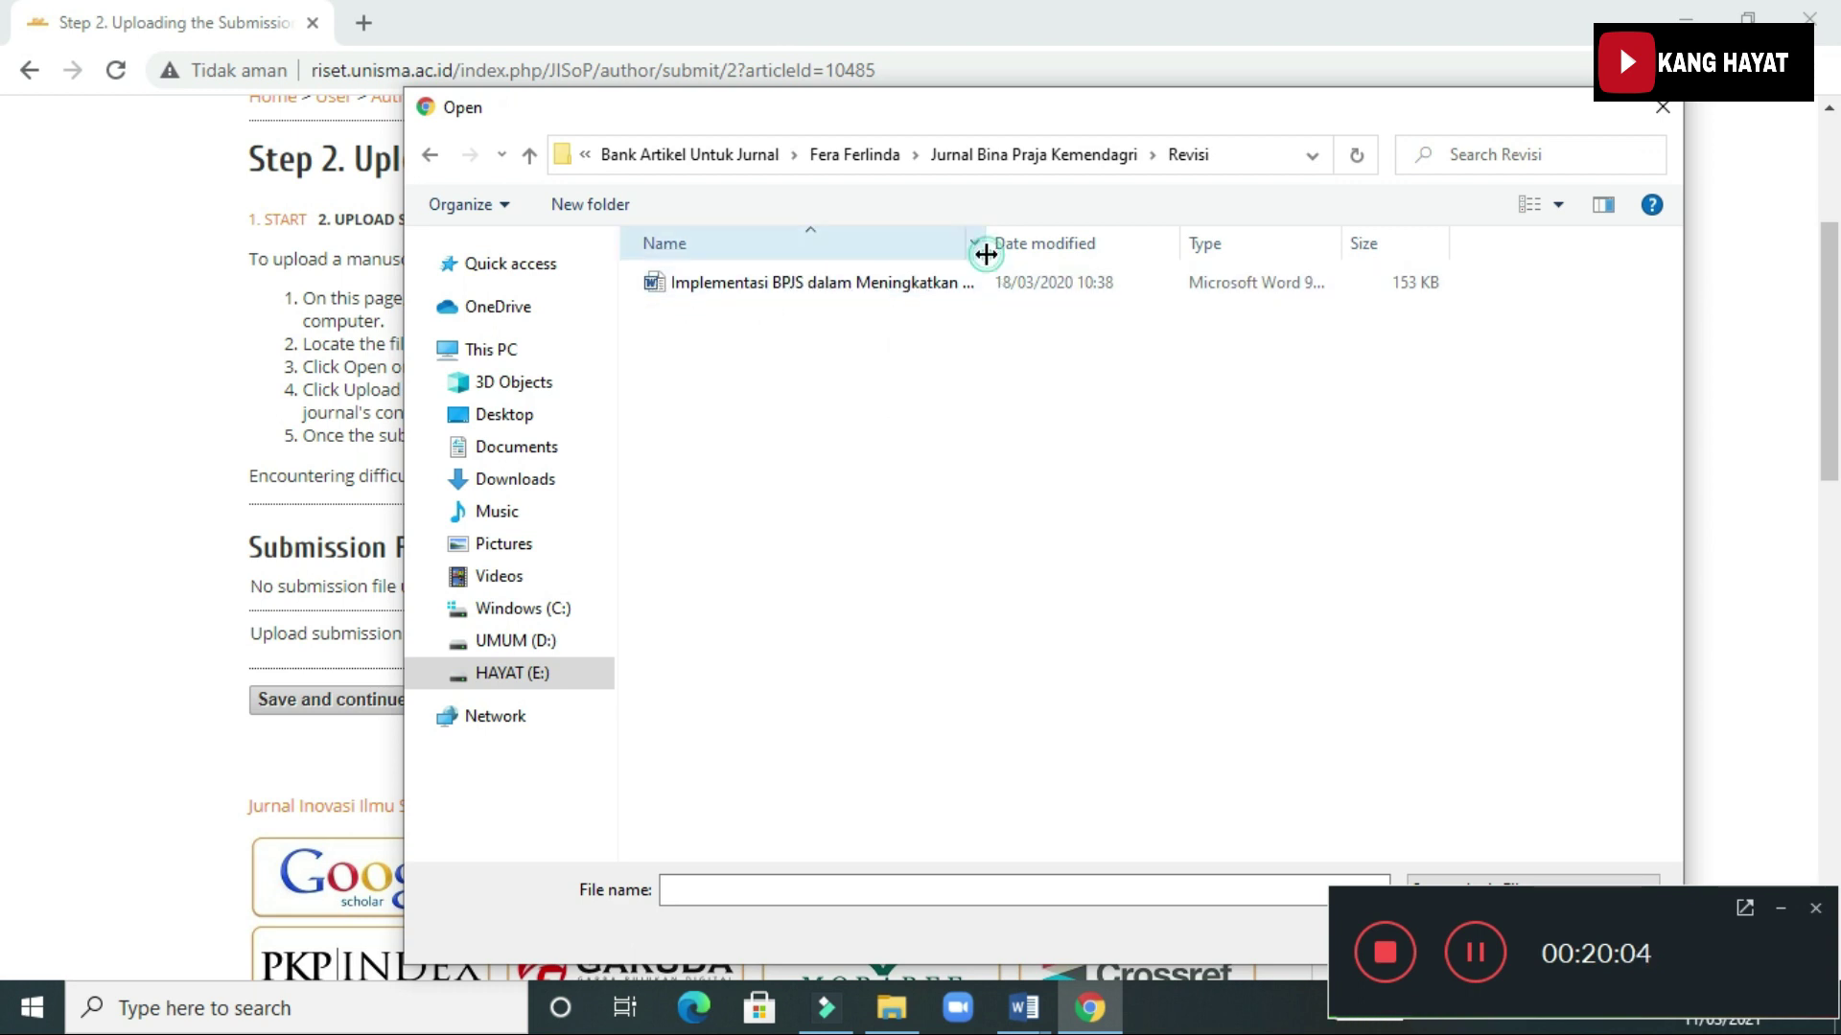
Choose the Word manuscript 'Implementasi BPJS dalam Meningkatkan Mutu Pelayanan di RSI UNISMA Malang' for upload
left_click_drag(988, 253, 1173, 251)
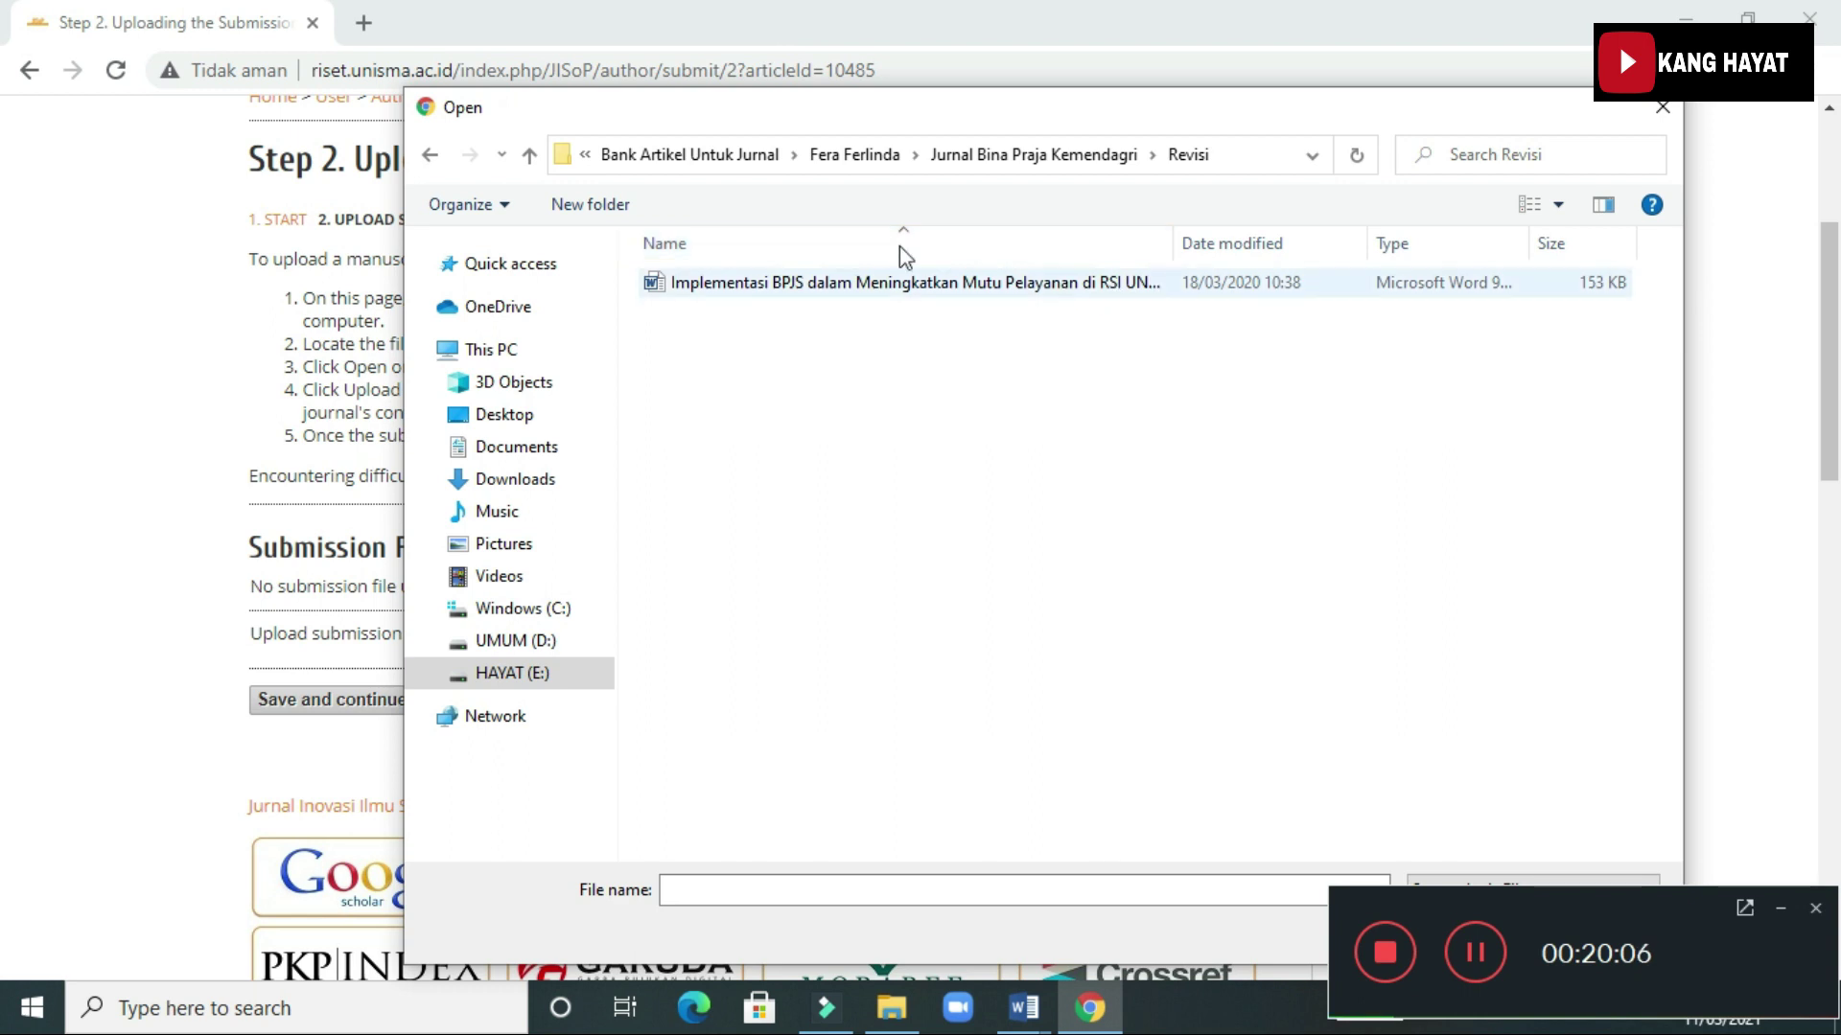
left_click(723, 284)
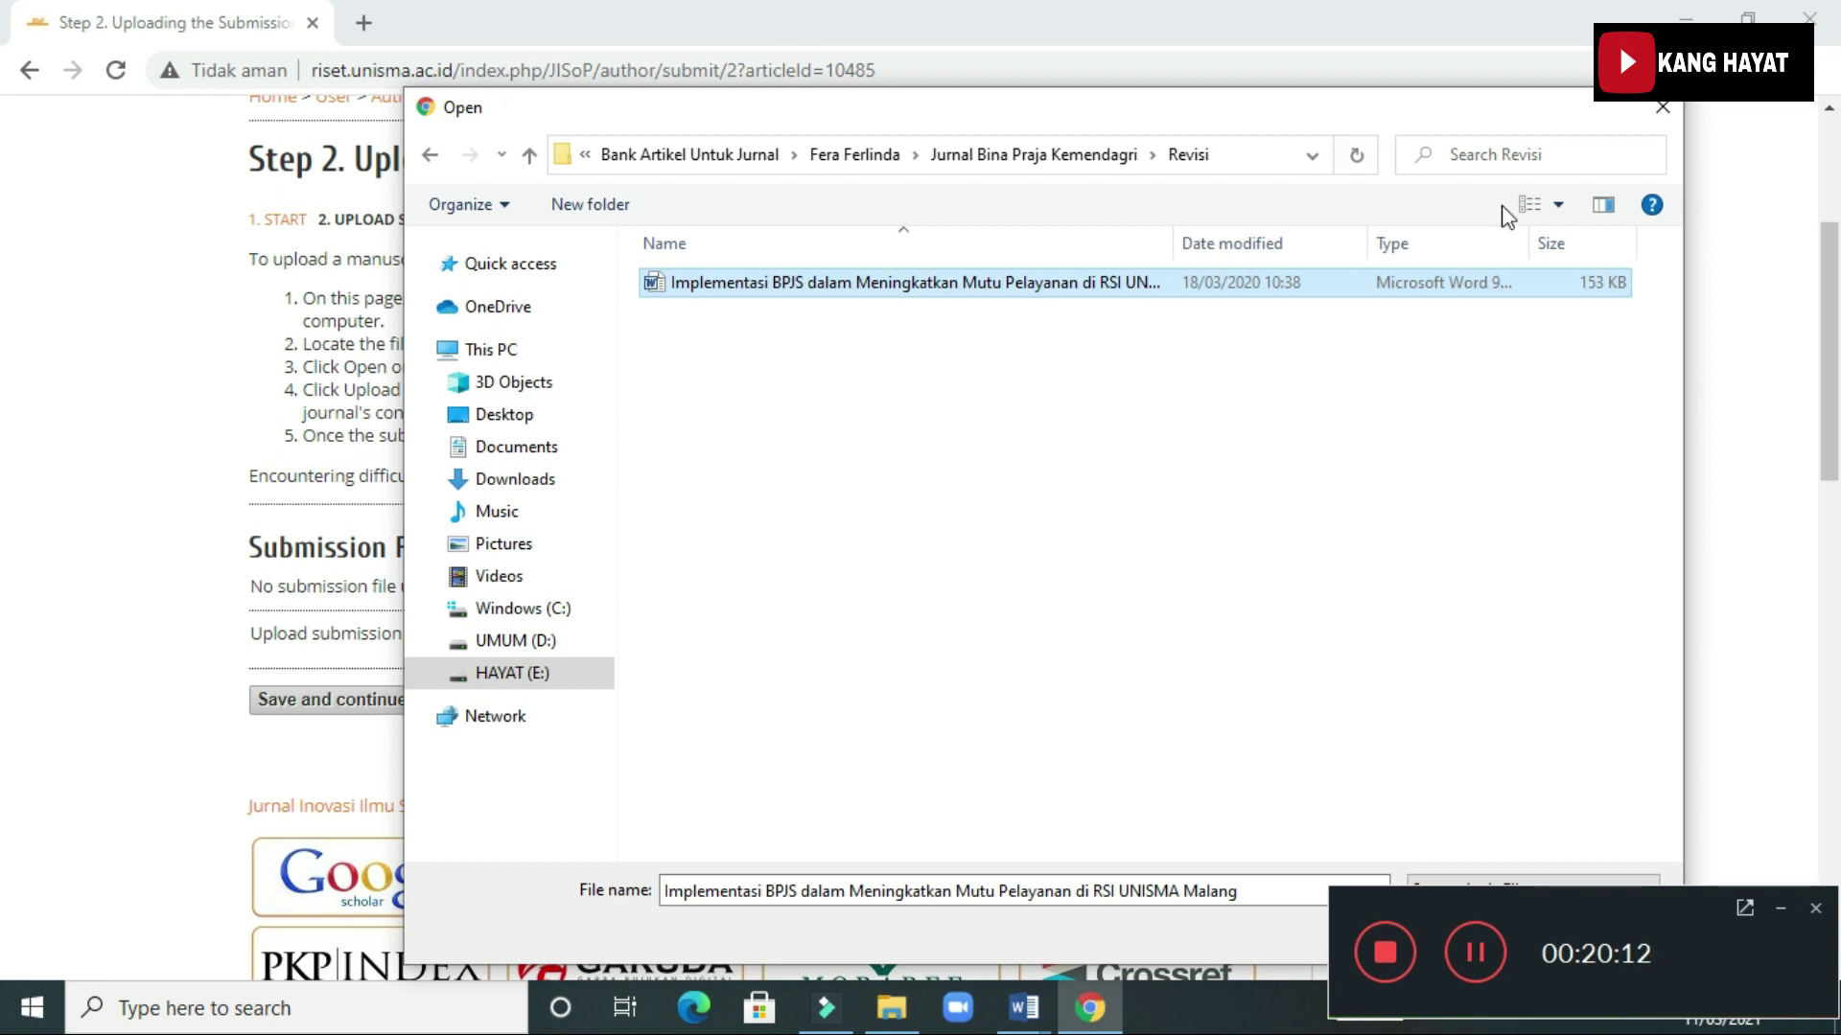
left_click(1780, 912)
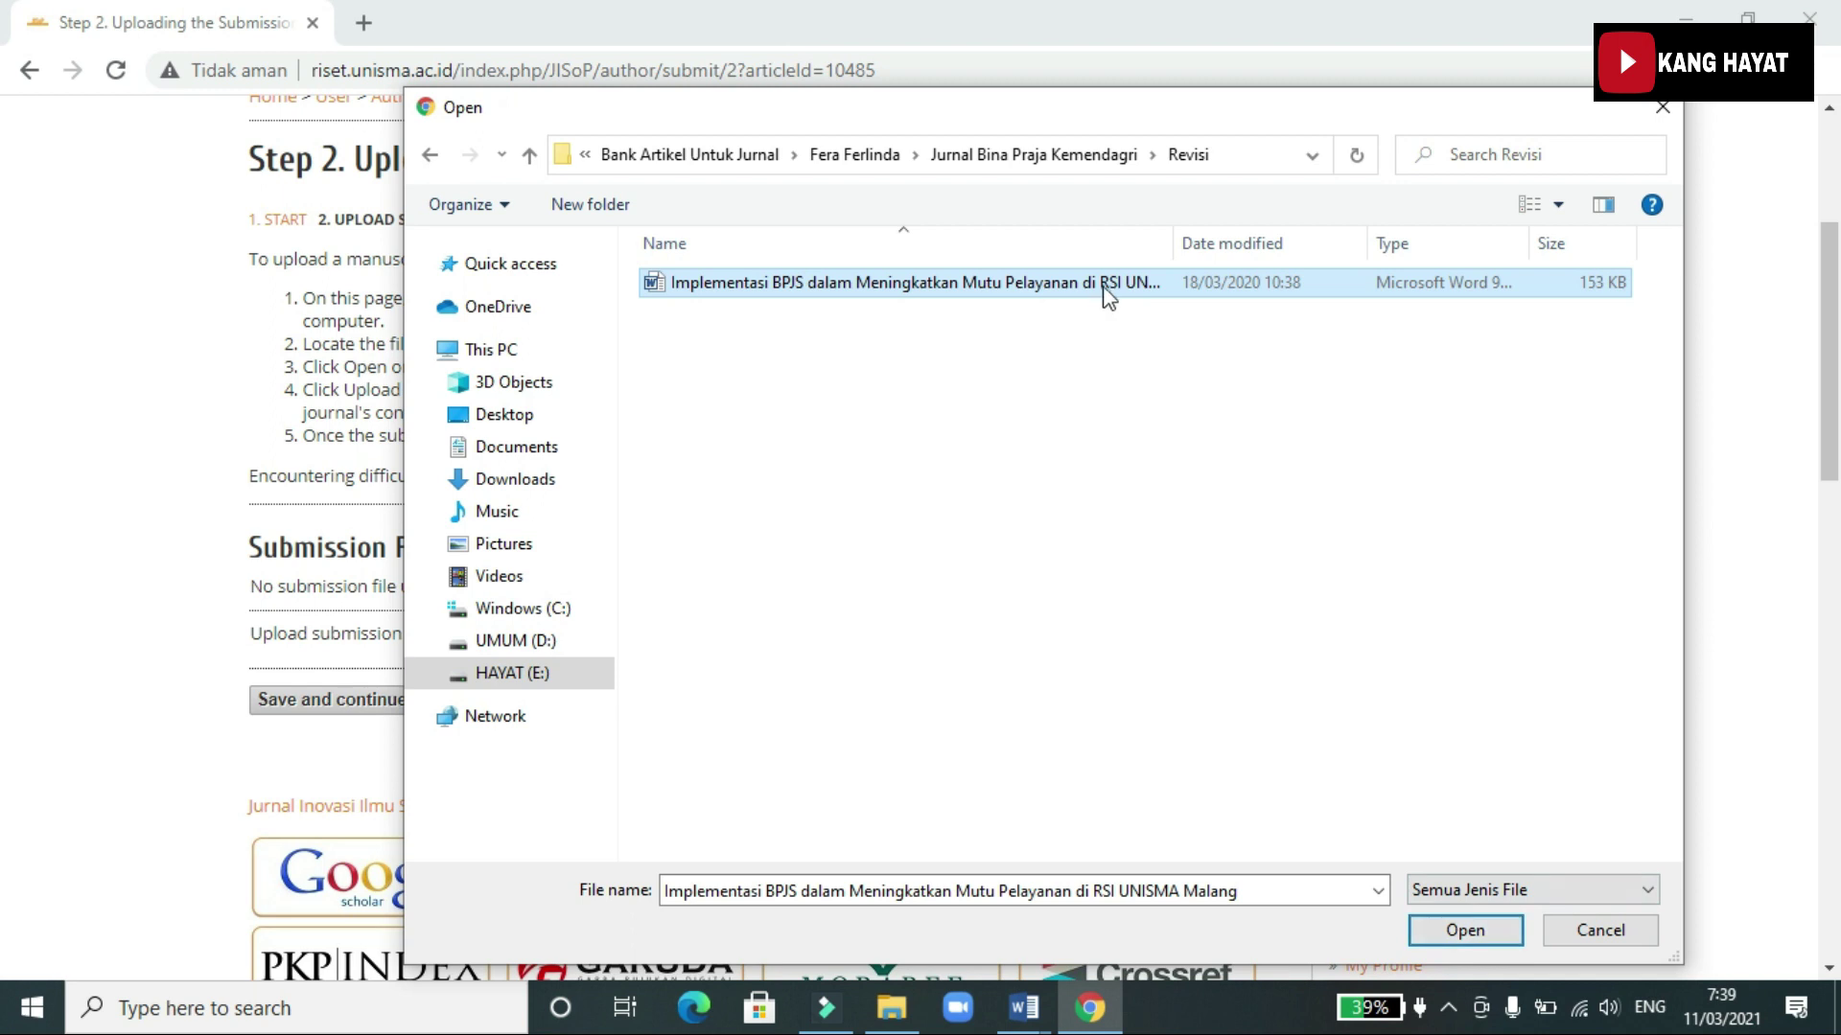
left_click(1446, 936)
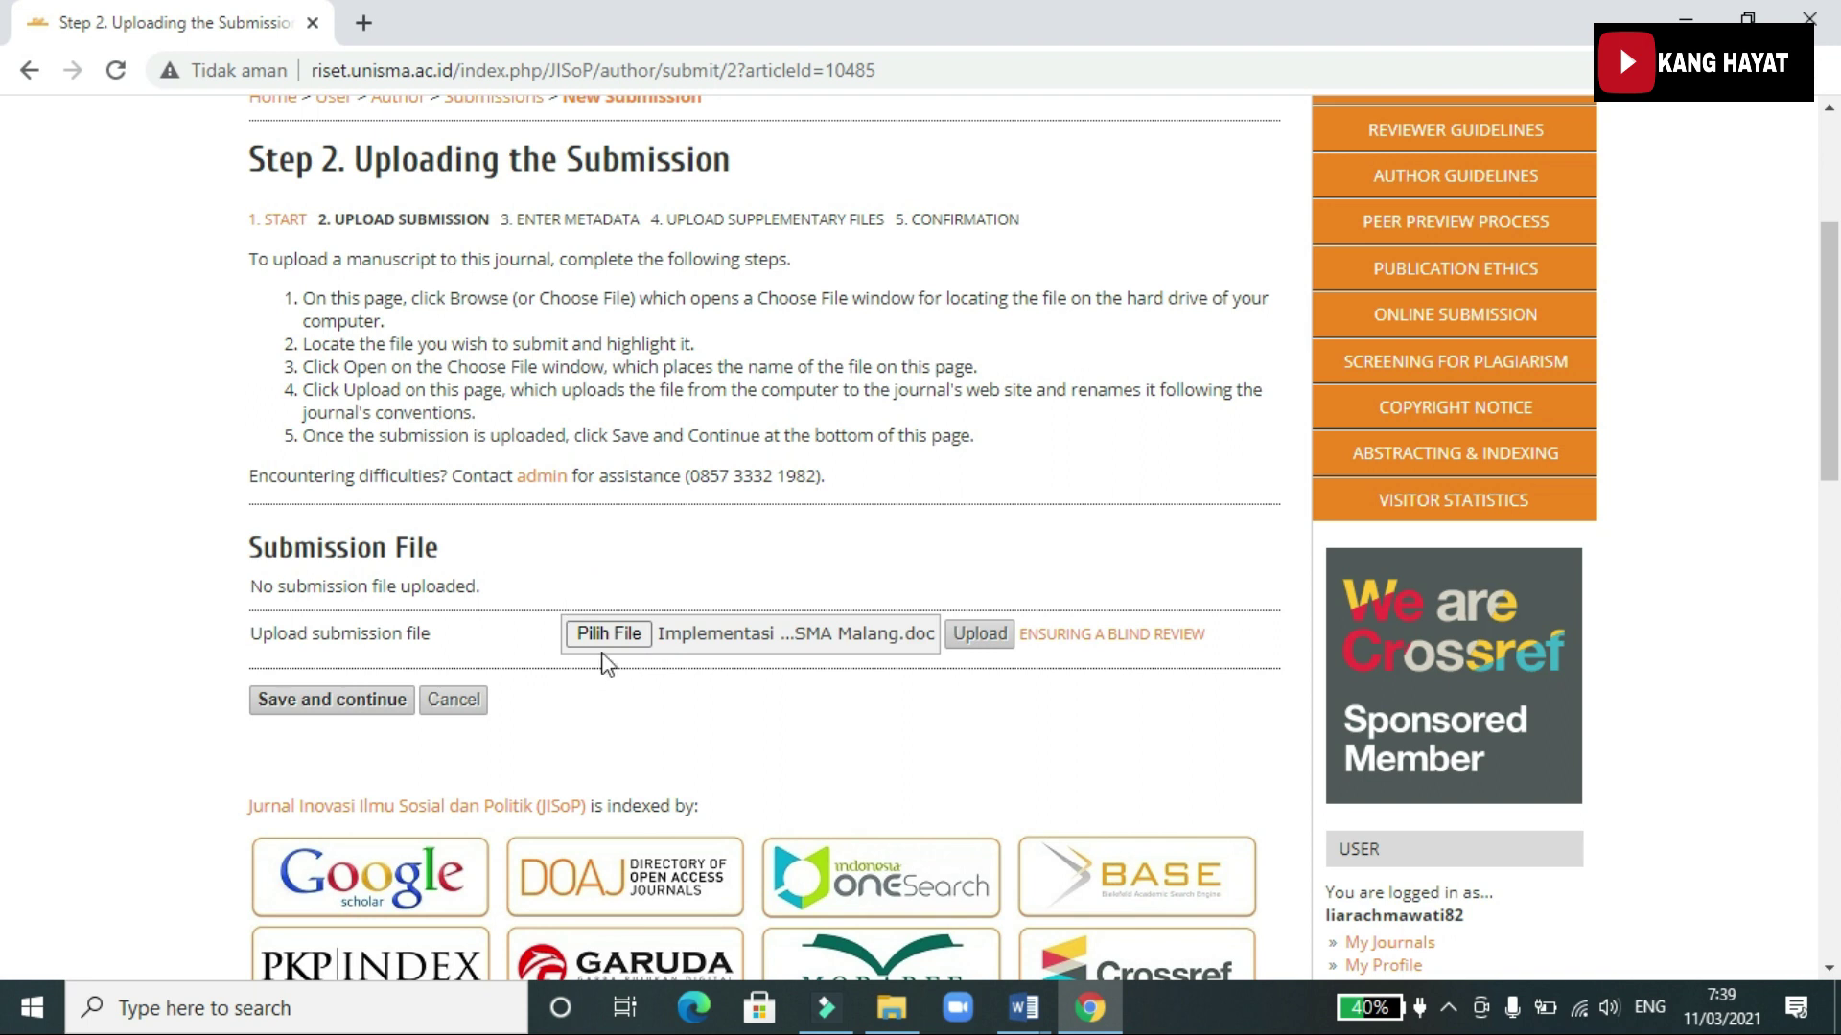
left_click(981, 637)
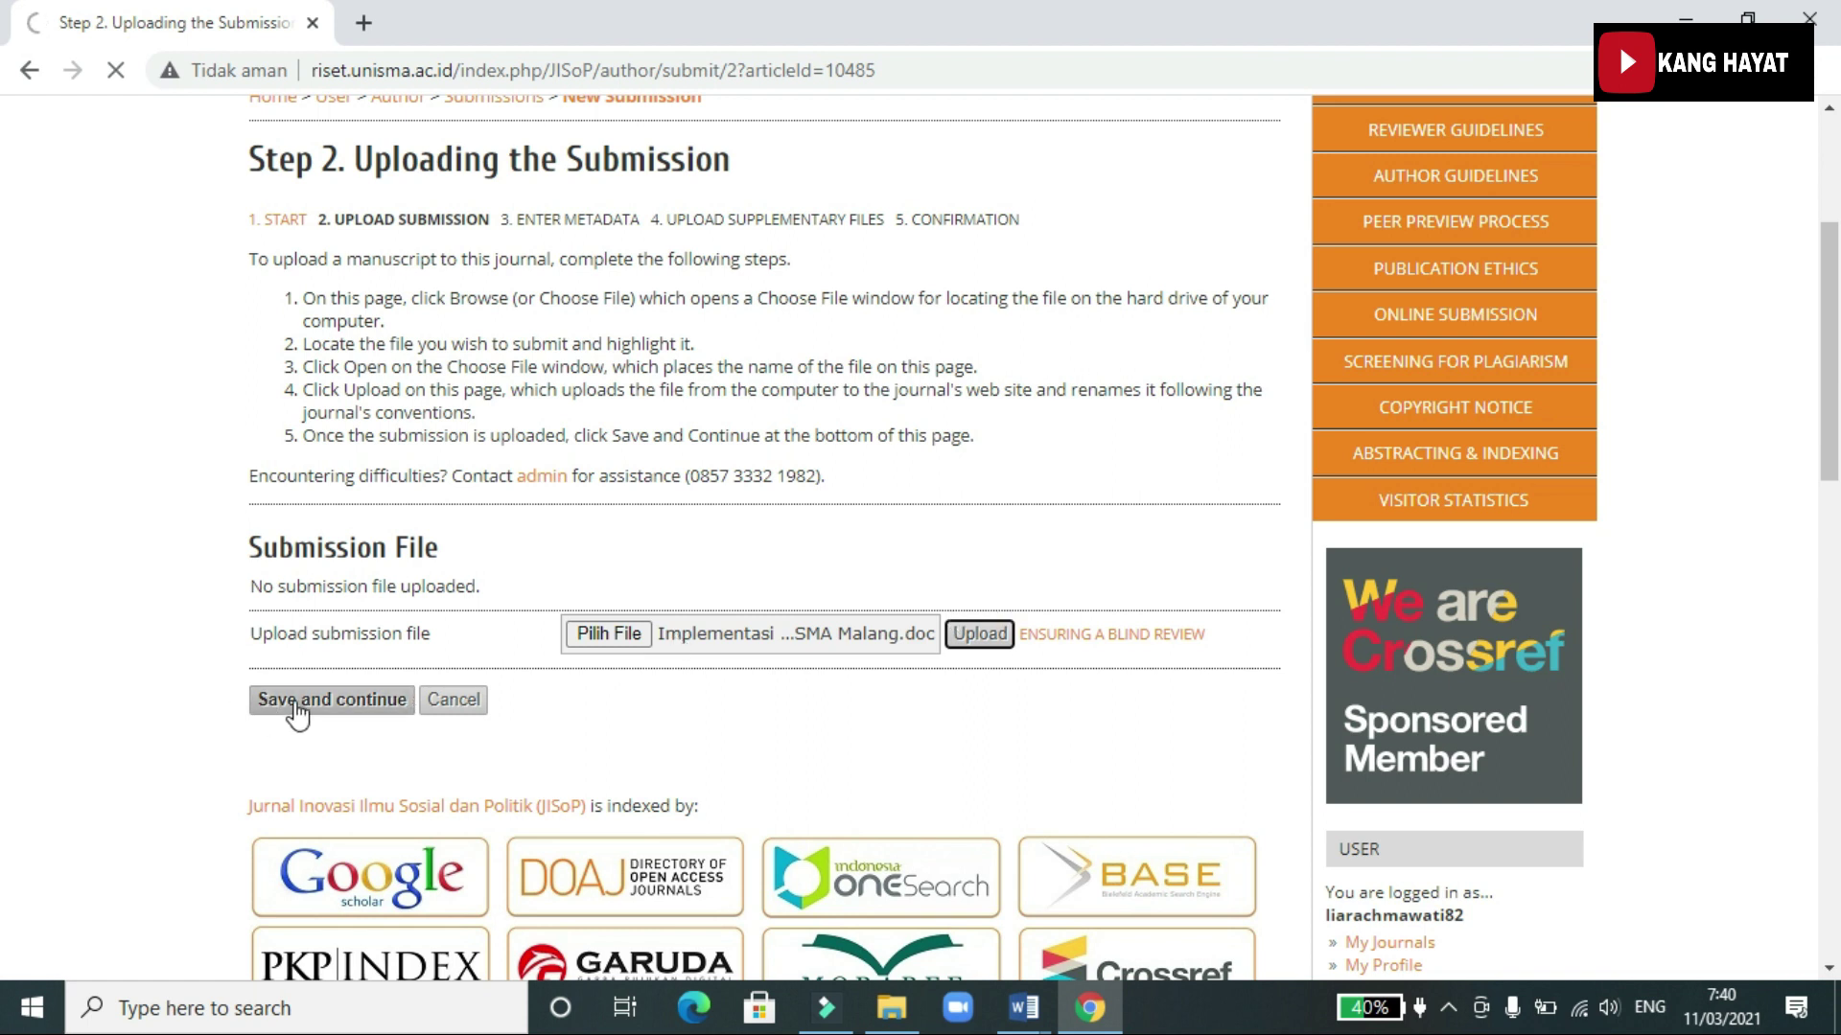
scroll(484, 734, "down", 9)
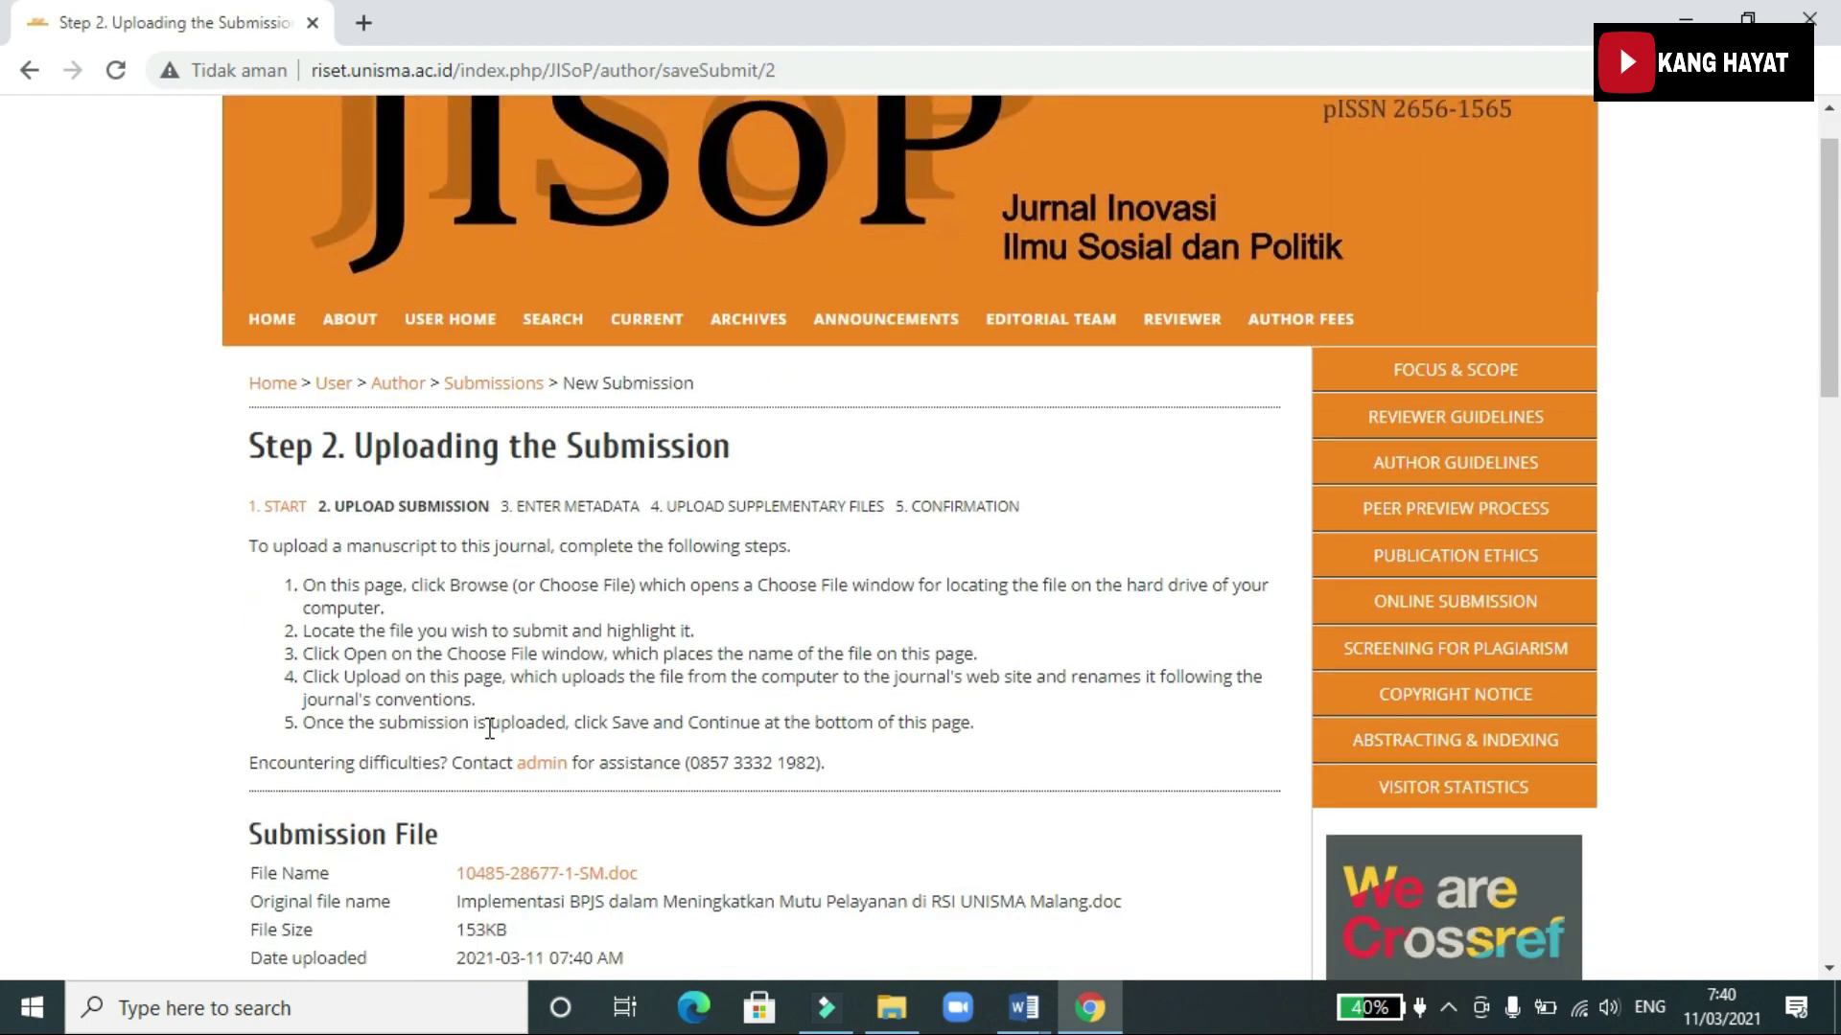
scroll(1024, 208, "up", 2)
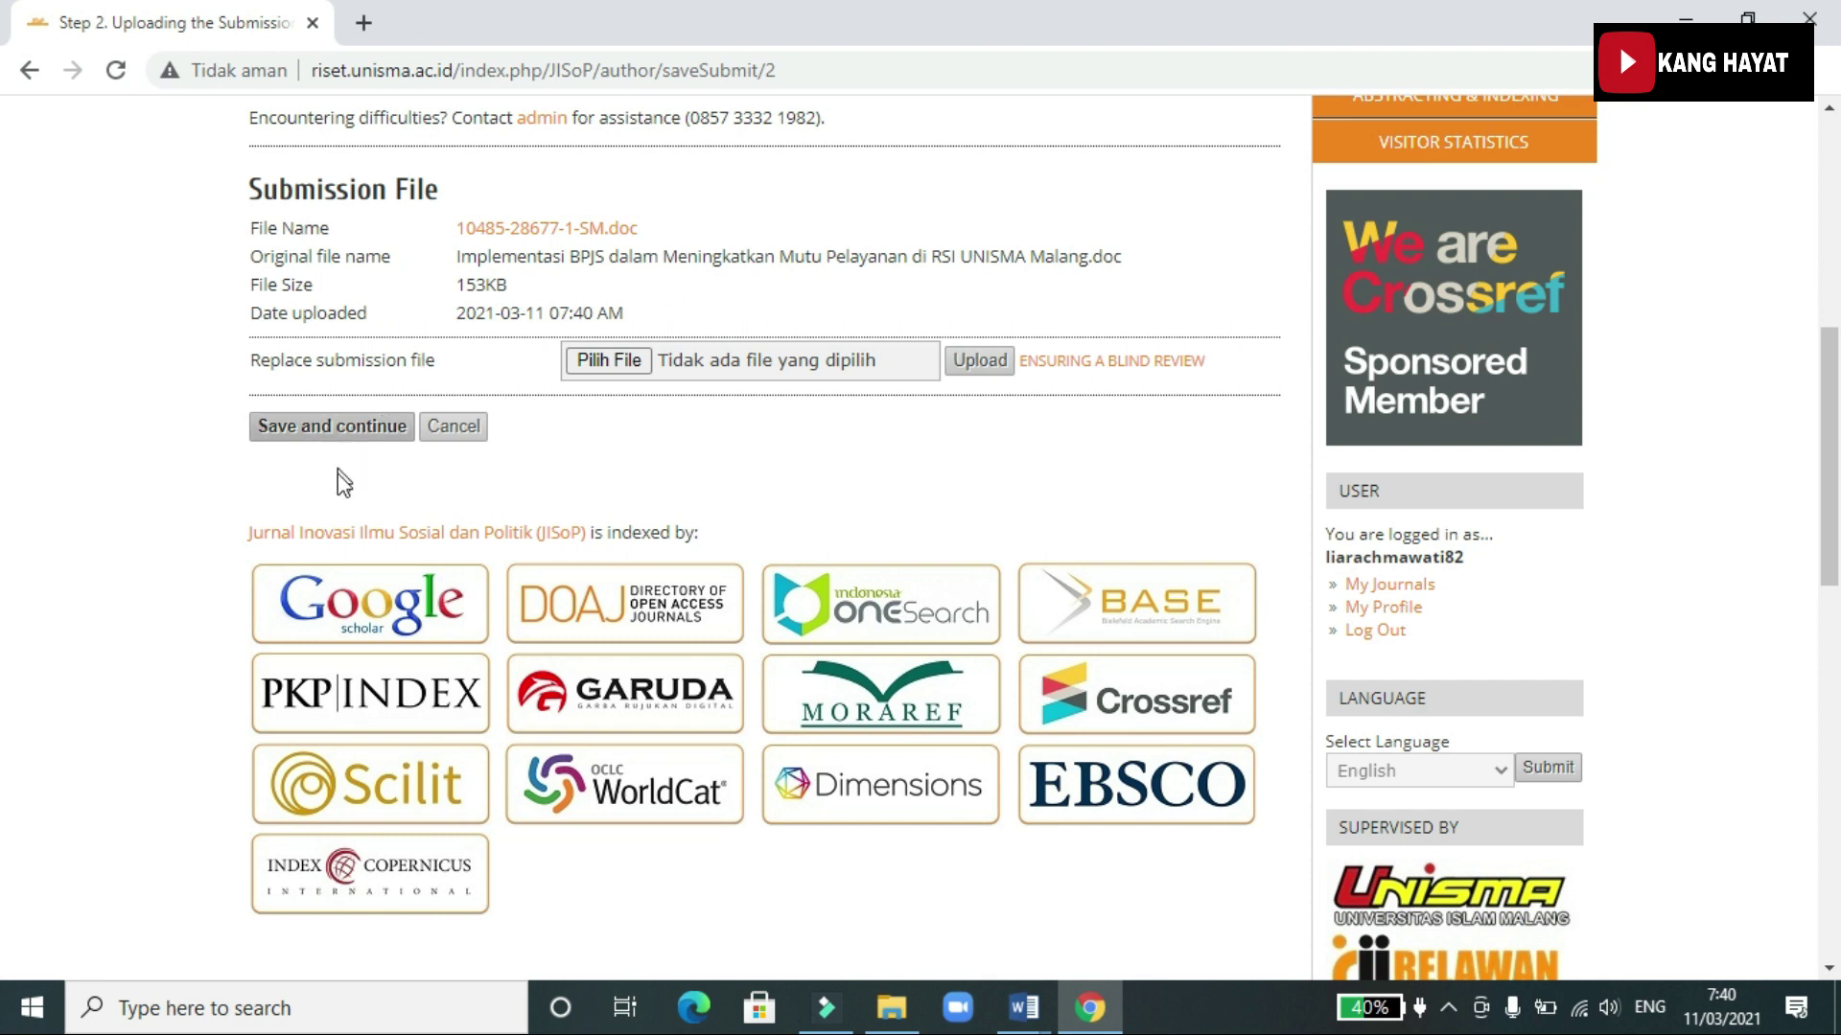
left_click(337, 429)
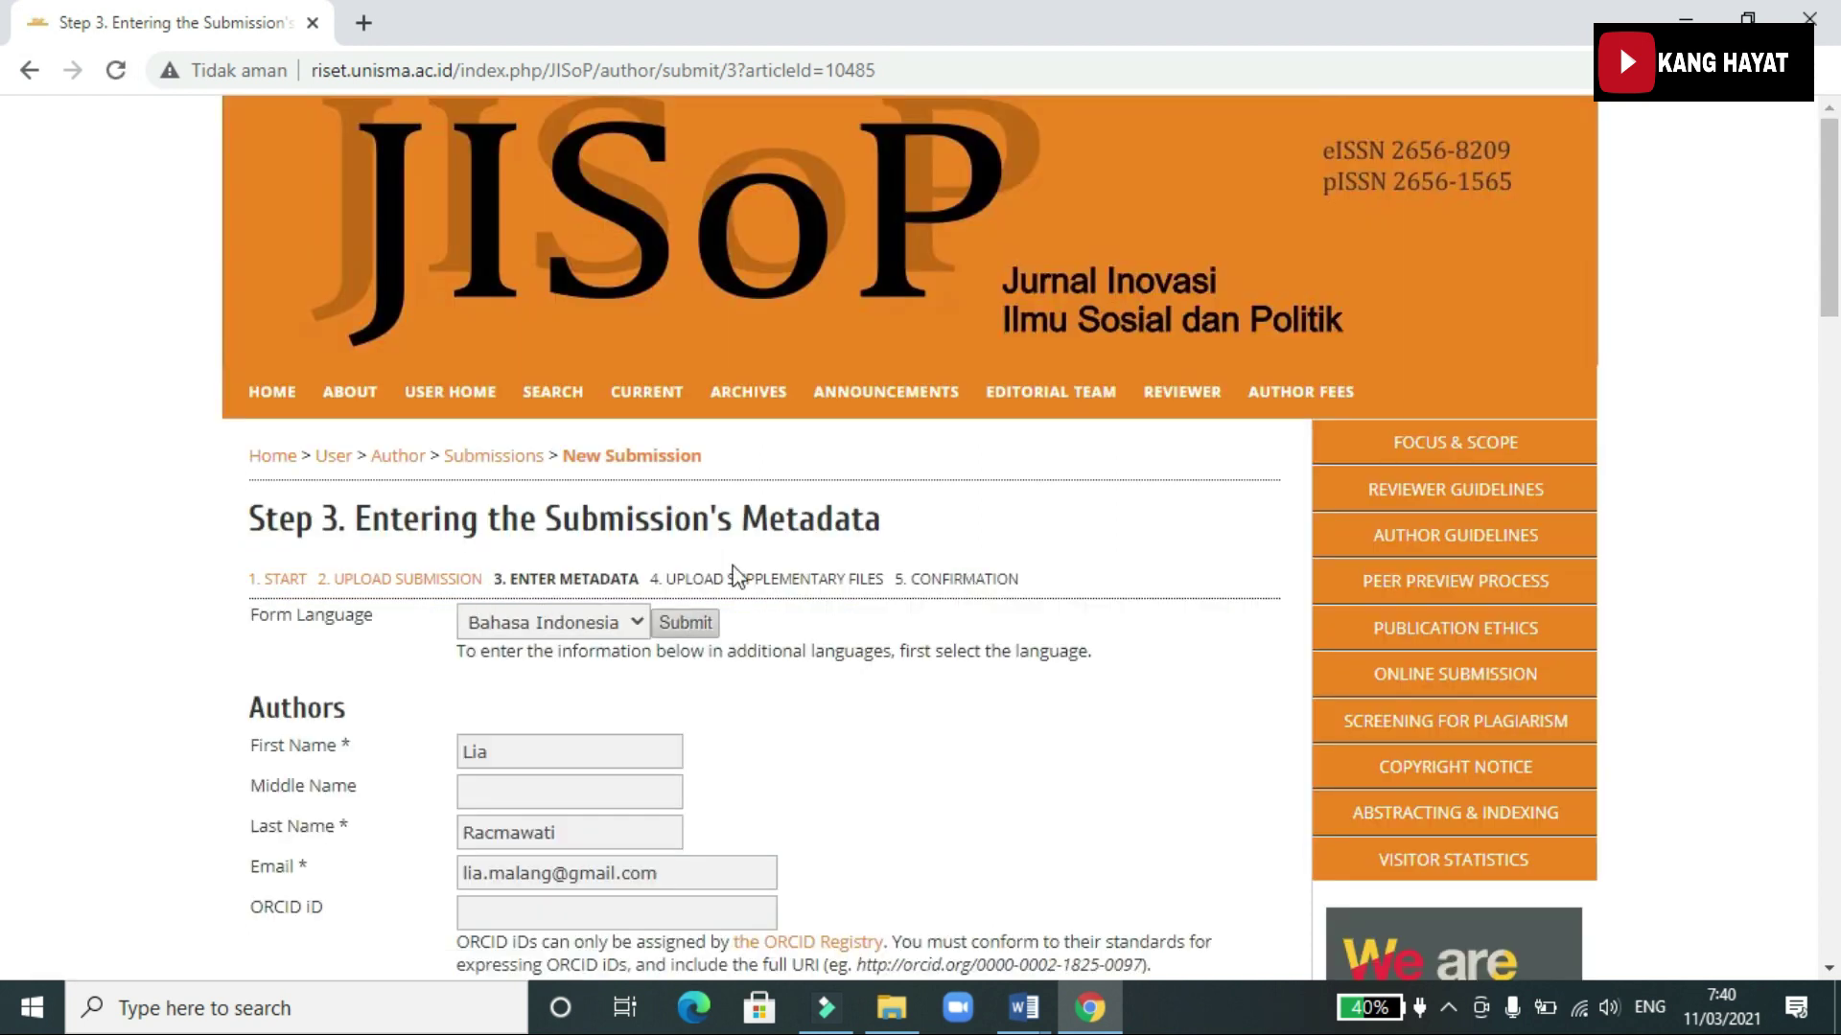
Review the prefilled author entry: affiliation Universitas Islam Malang, country Indonesia, bio Ilmu Administrasi Publik
scroll(665, 604, "down", 2)
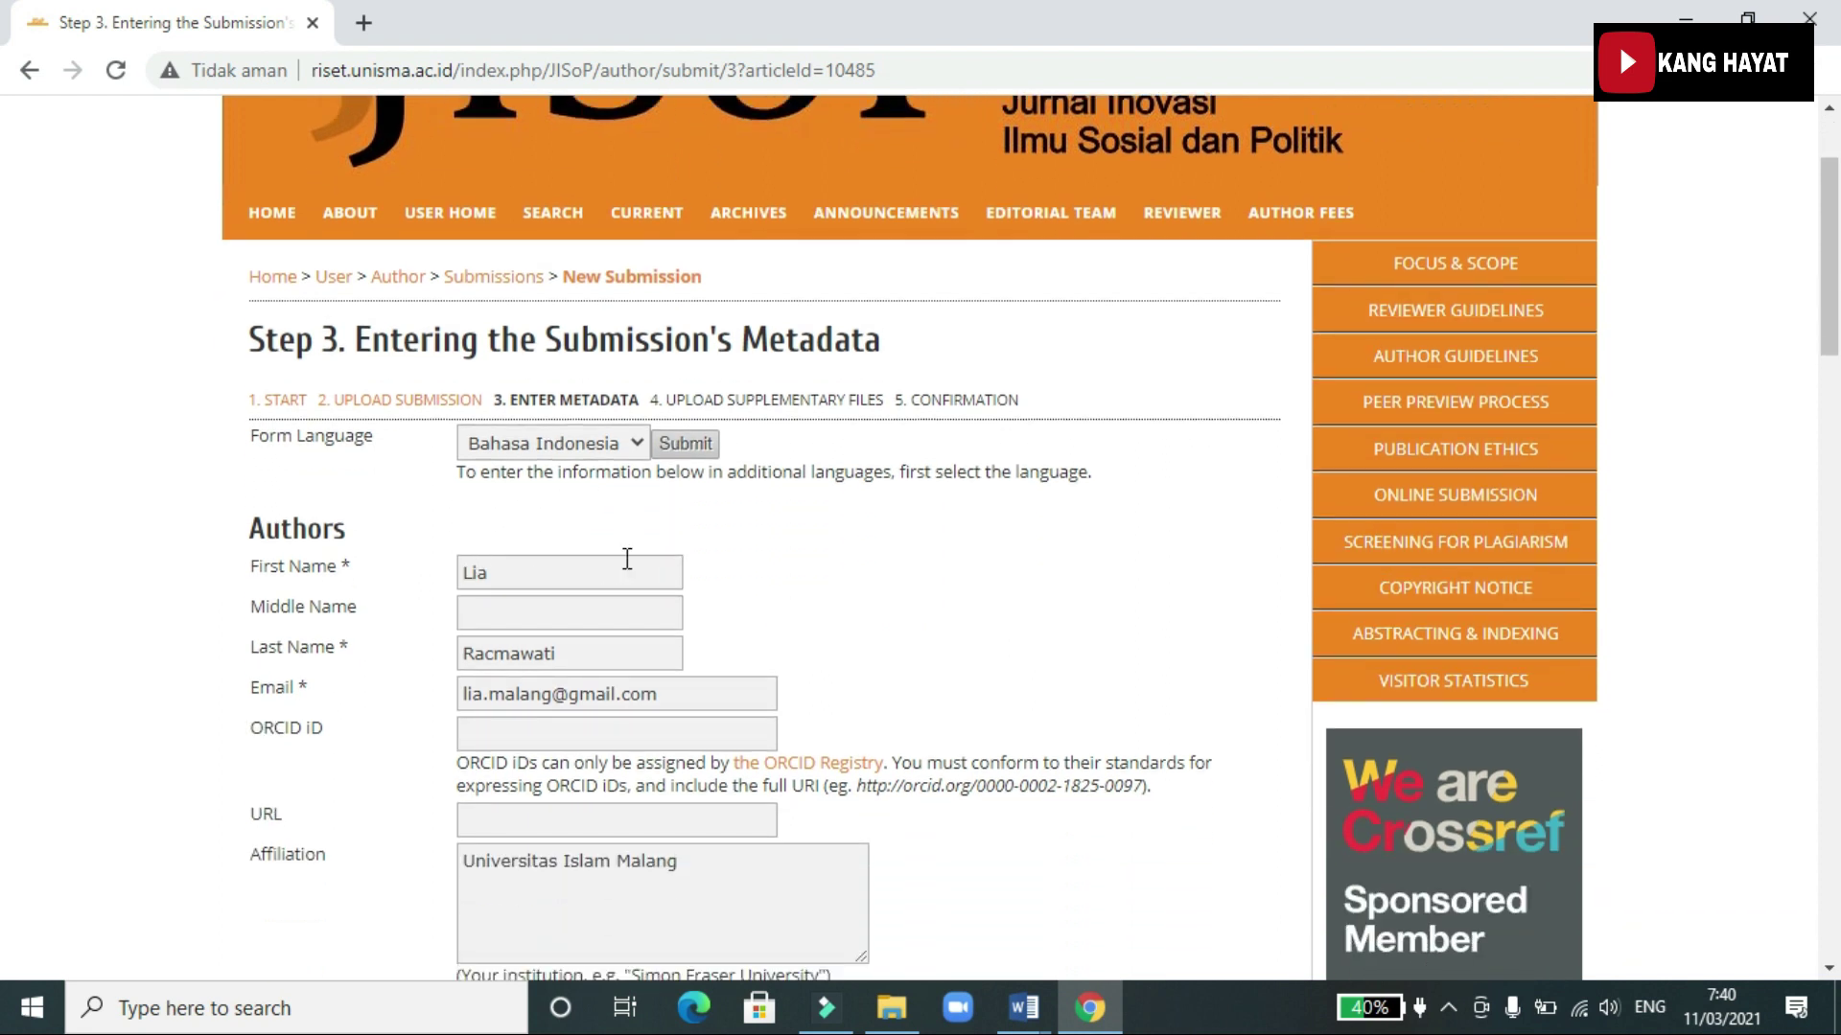
scroll(627, 559, "down", 2)
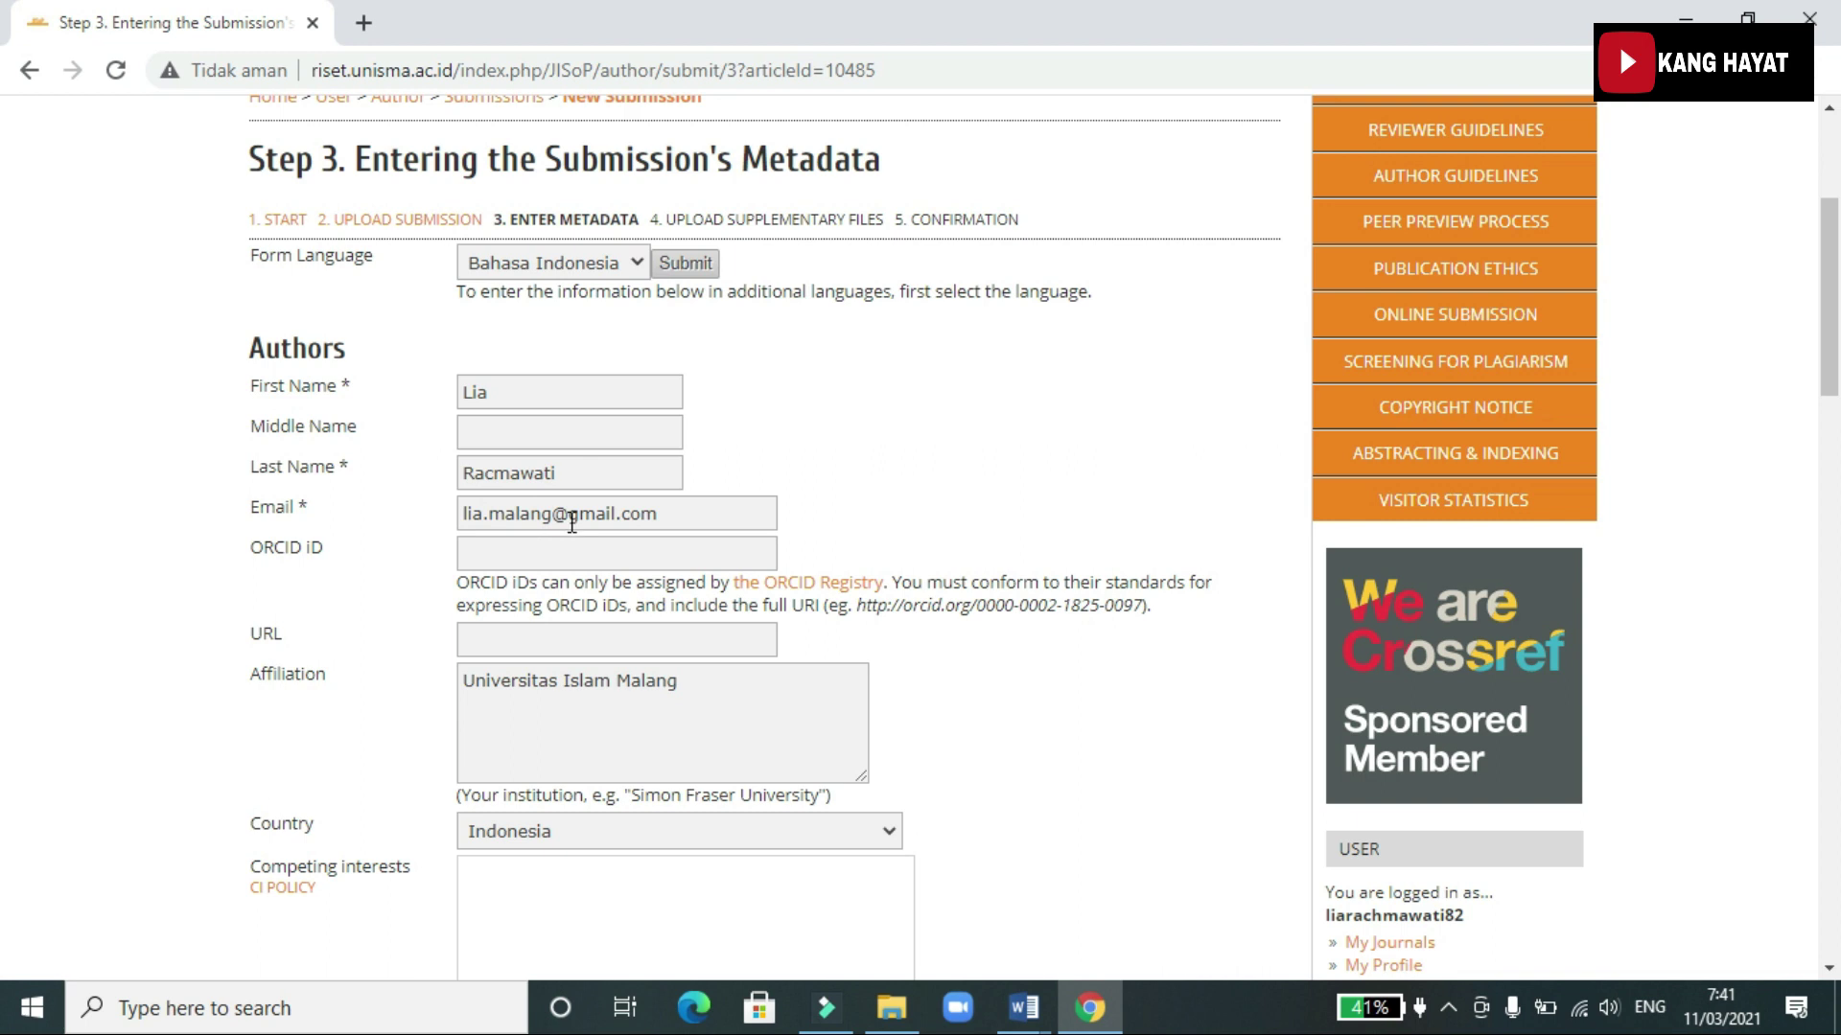
scroll(571, 522, "down", 2)
left_click(521, 460)
left_click(525, 374)
left_click(514, 453)
left_click(538, 522)
scroll(538, 527, "down", 2)
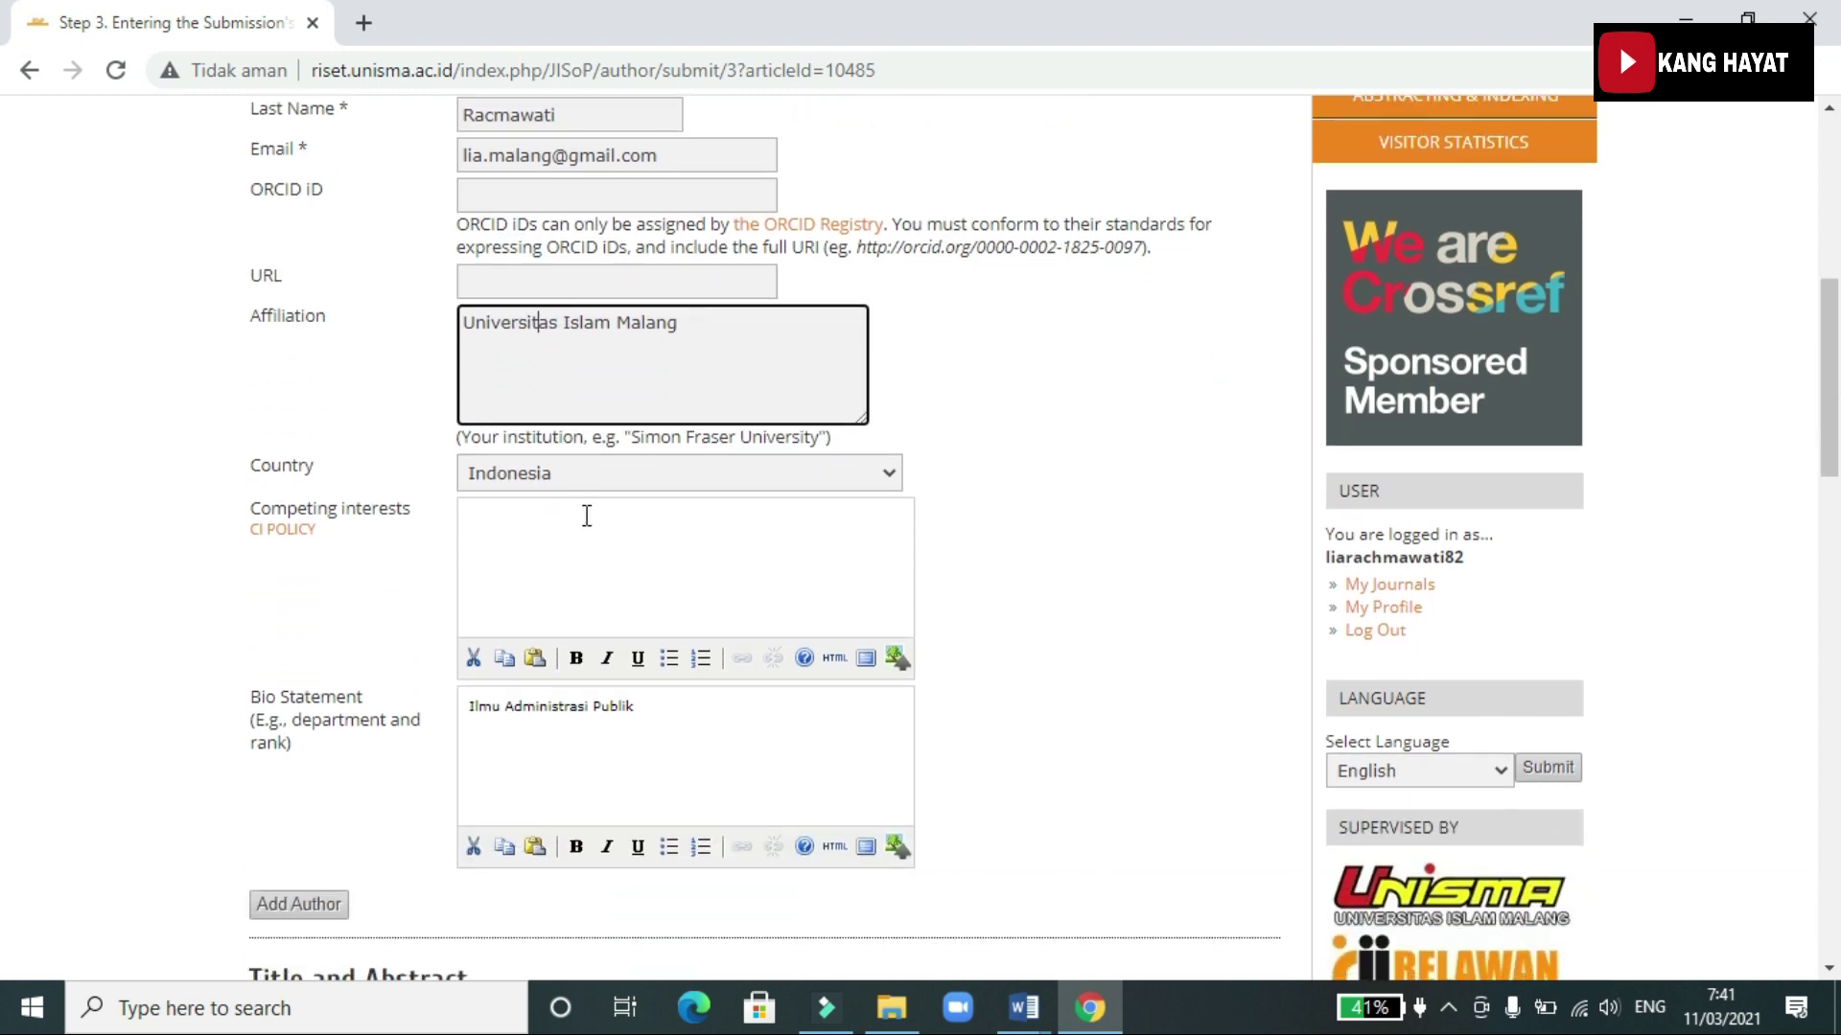
scroll(482, 566, "down", 2)
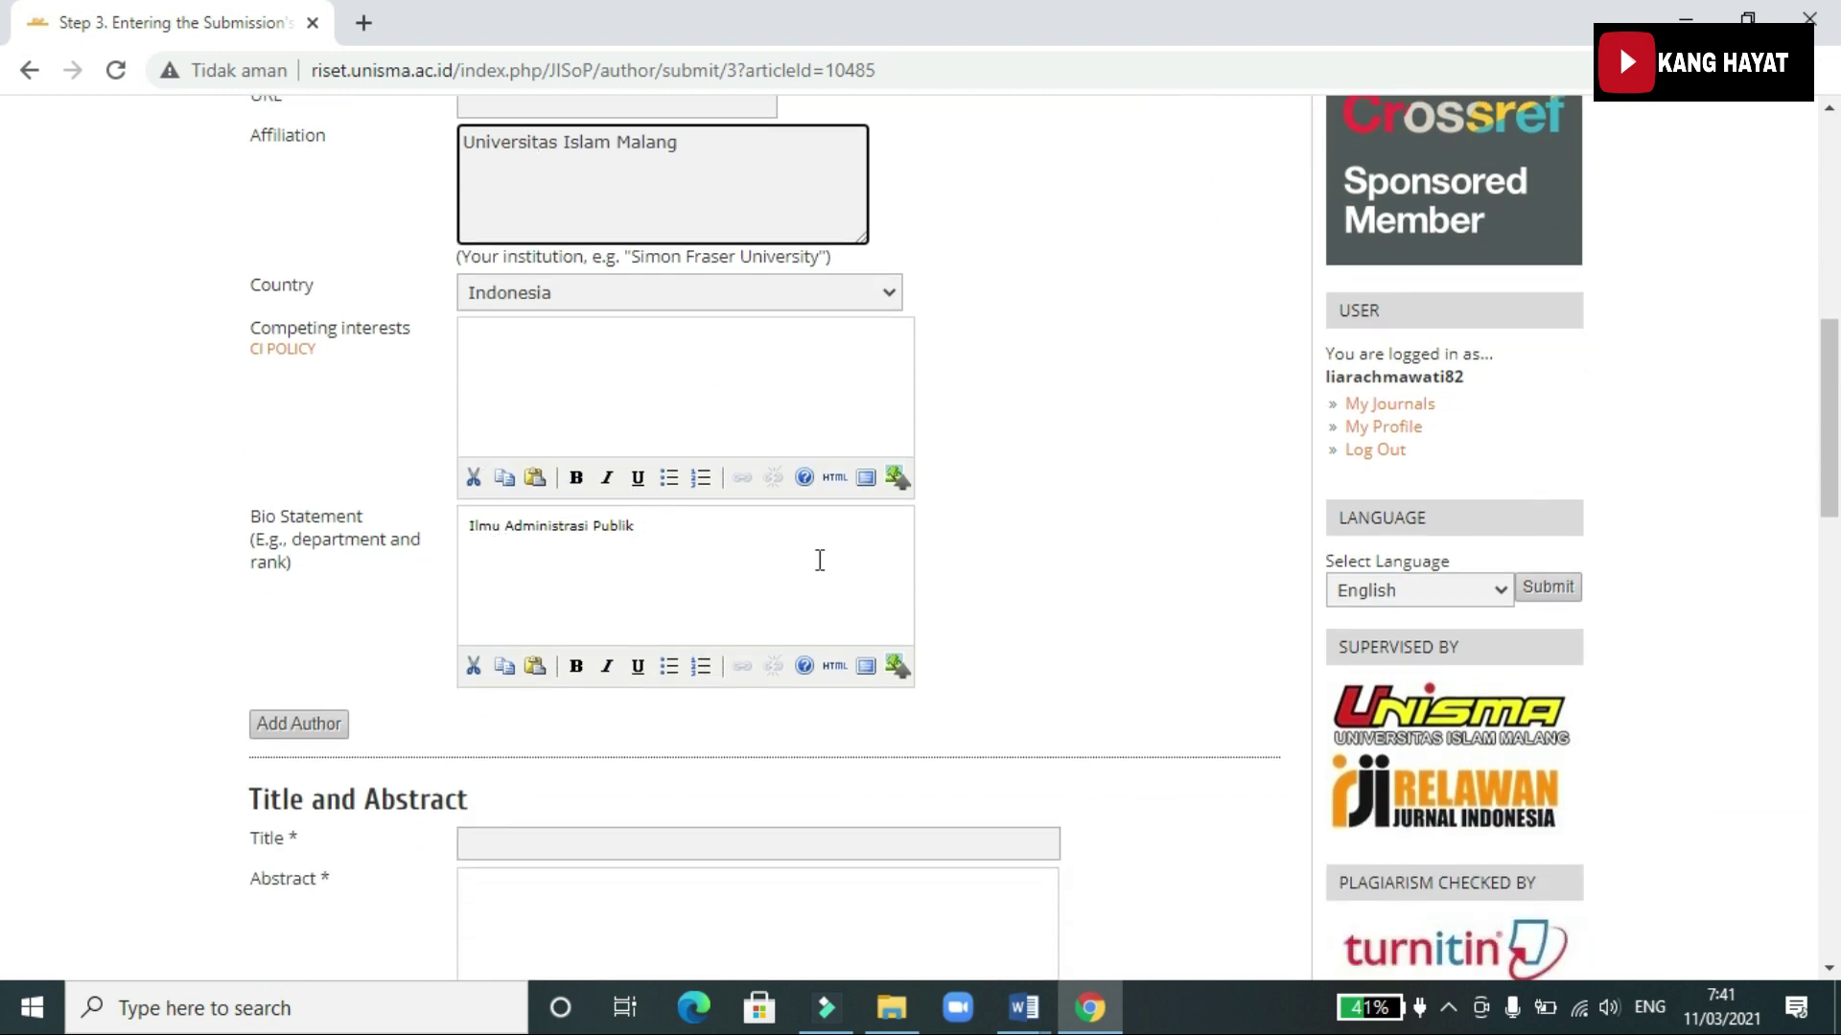
scroll(820, 561, "down", 4)
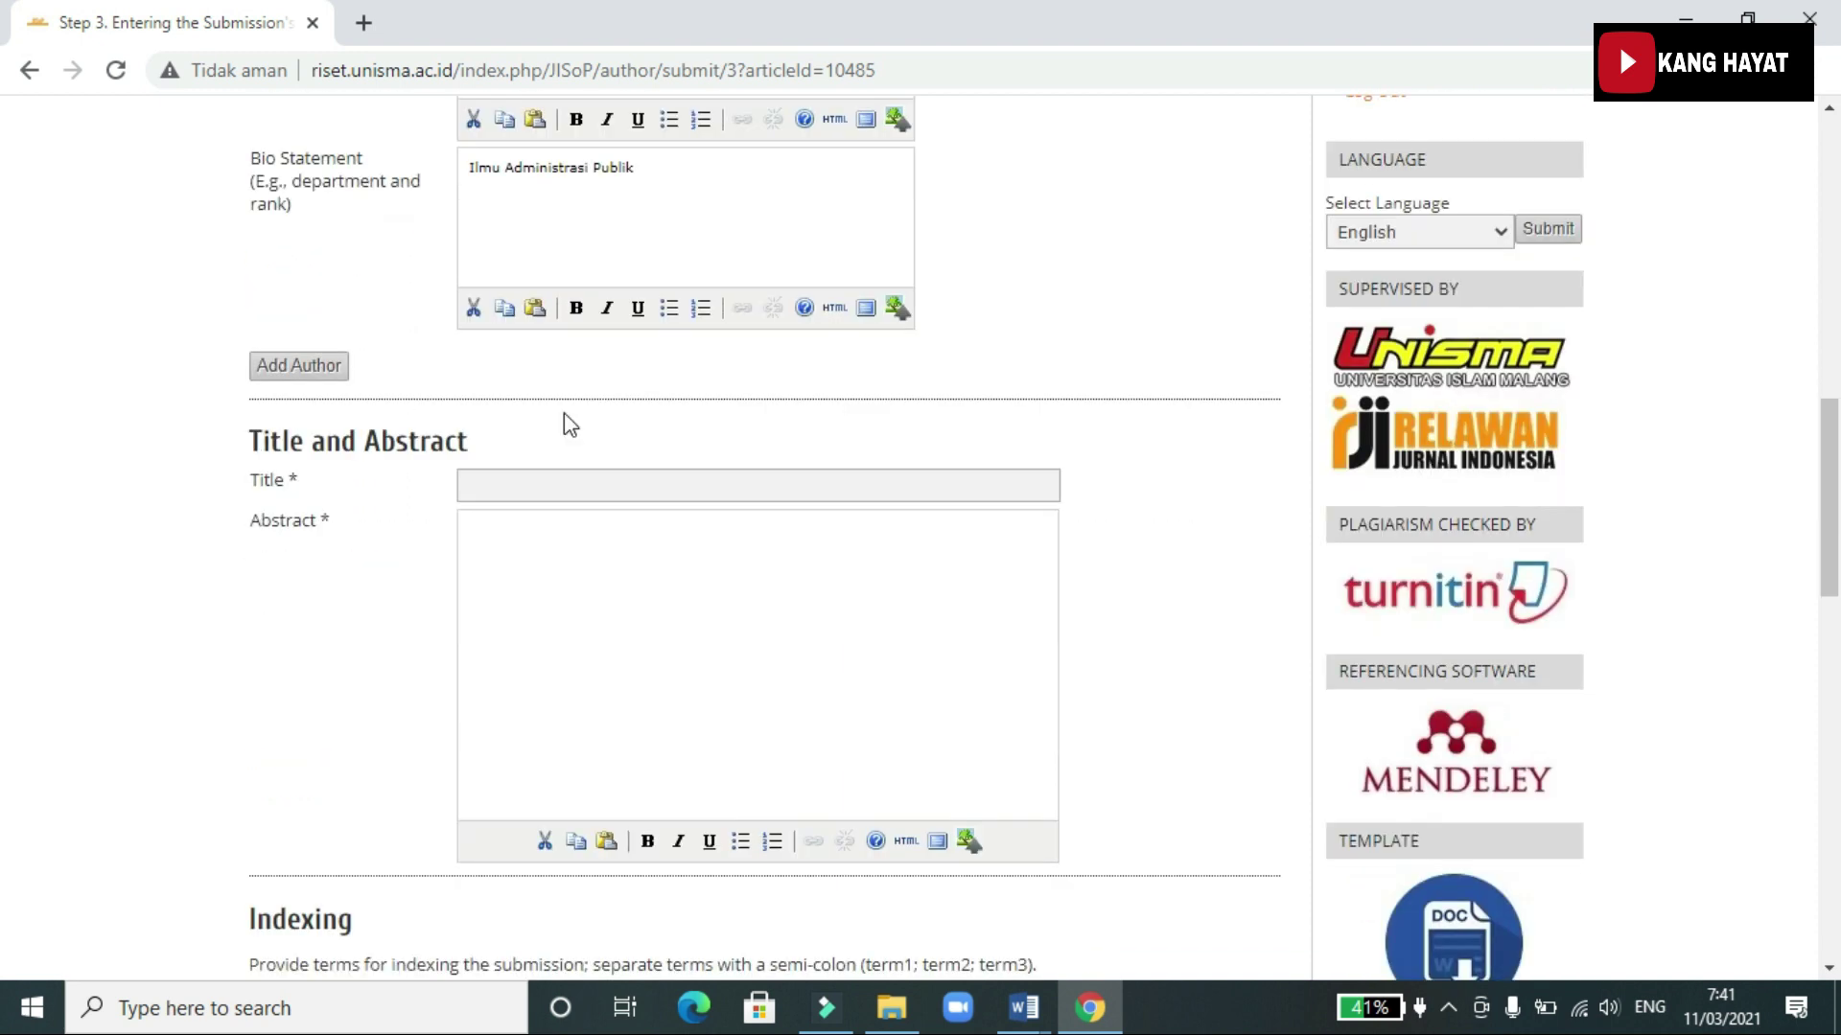
scroll(707, 458, "up", 5)
scroll(505, 526, "down", 5)
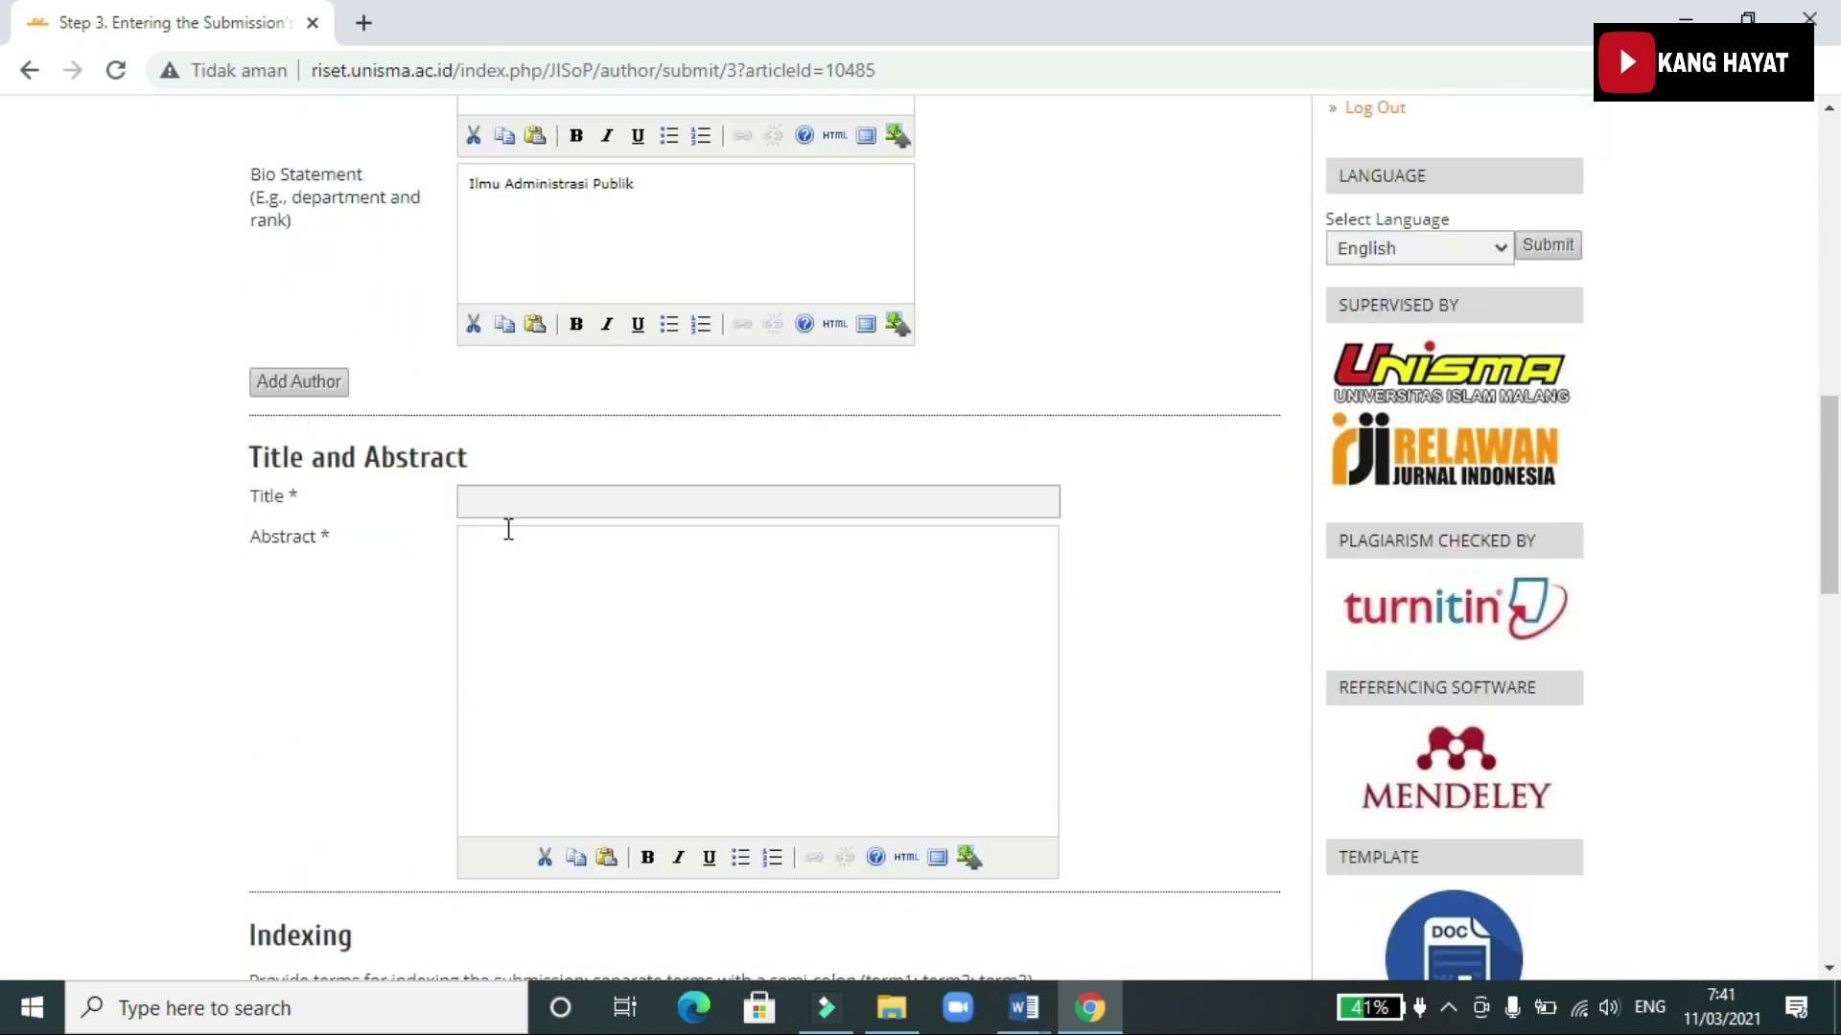
scroll(629, 463, "up", 10)
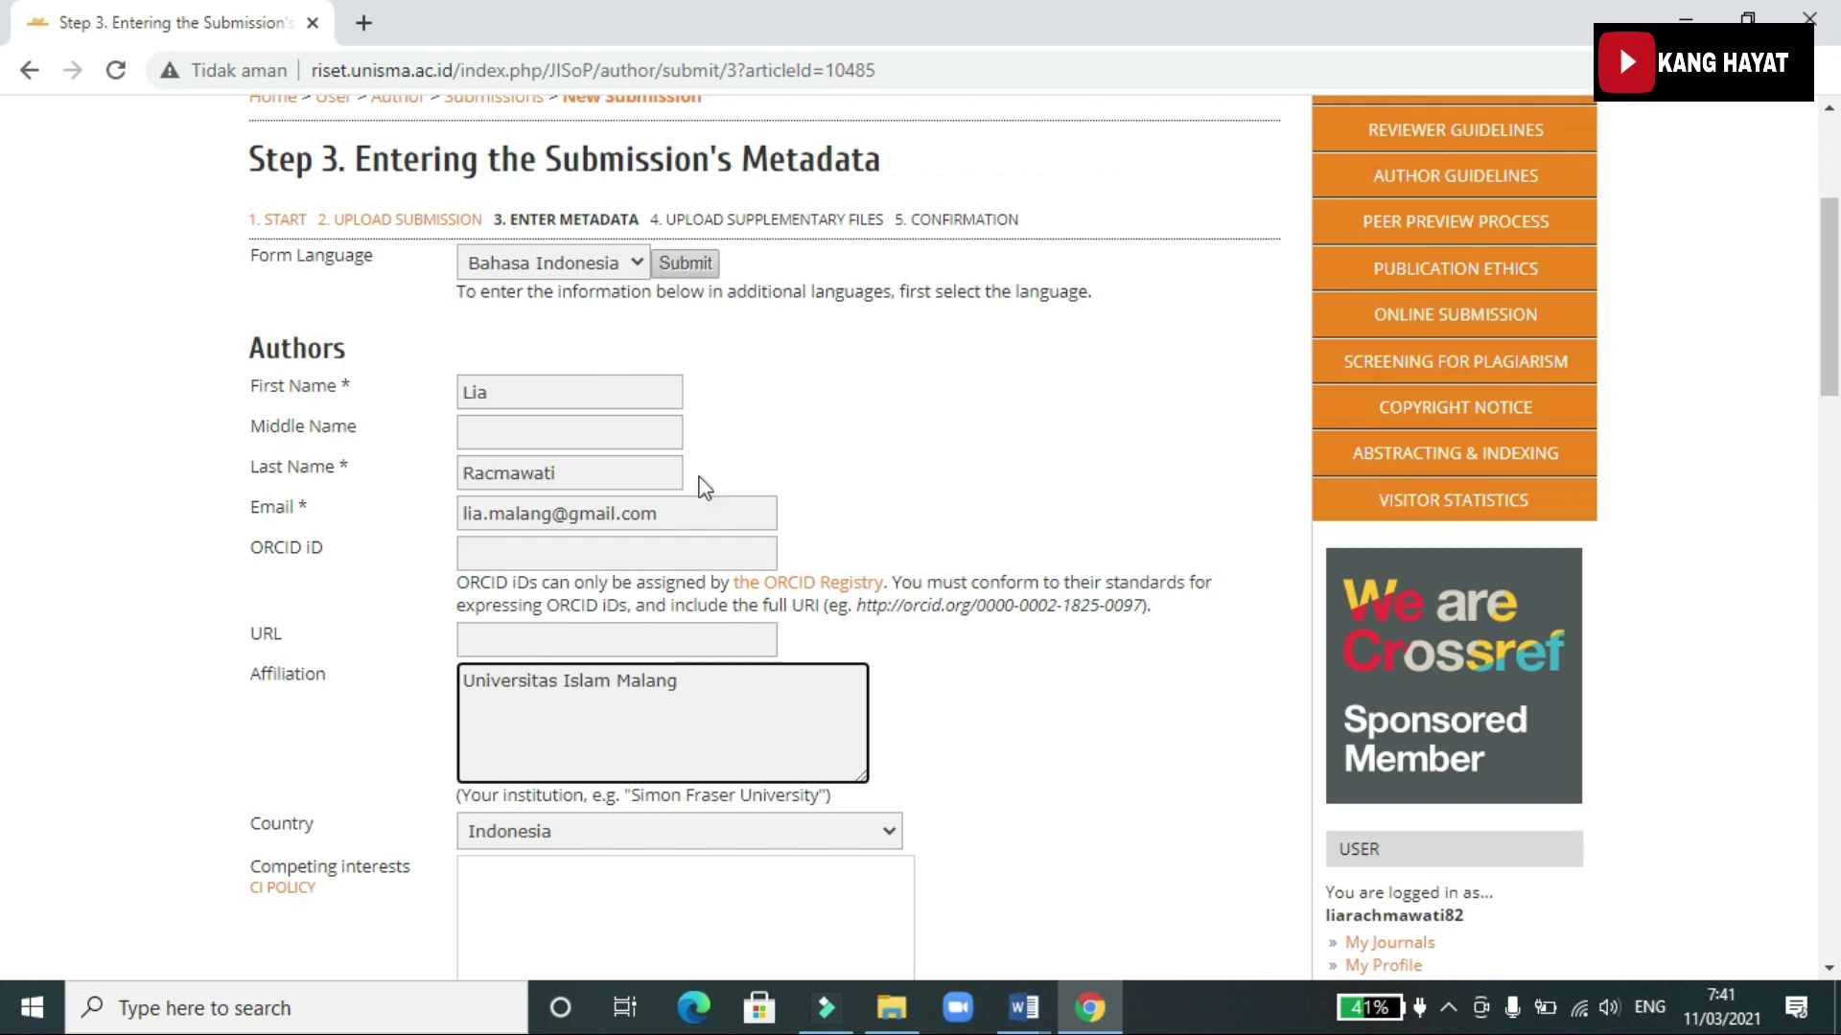
scroll(544, 714, "down", 6)
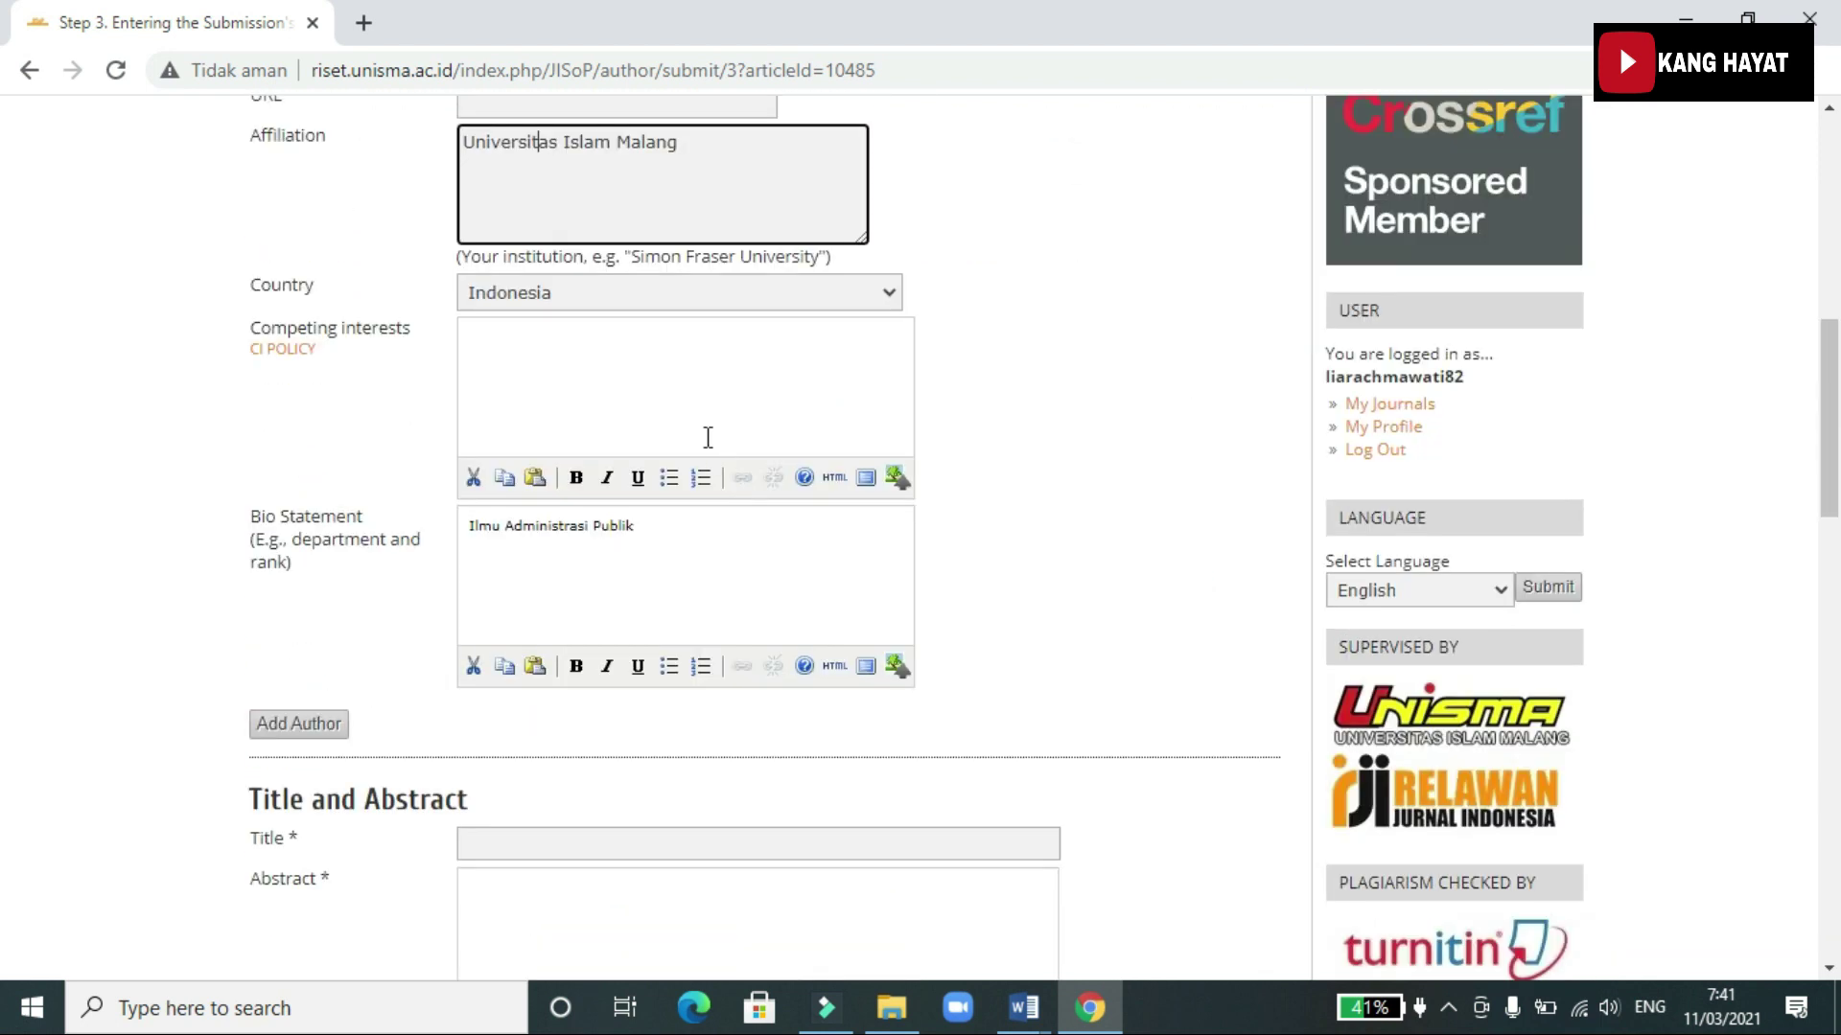
scroll(464, 567, "down", 4)
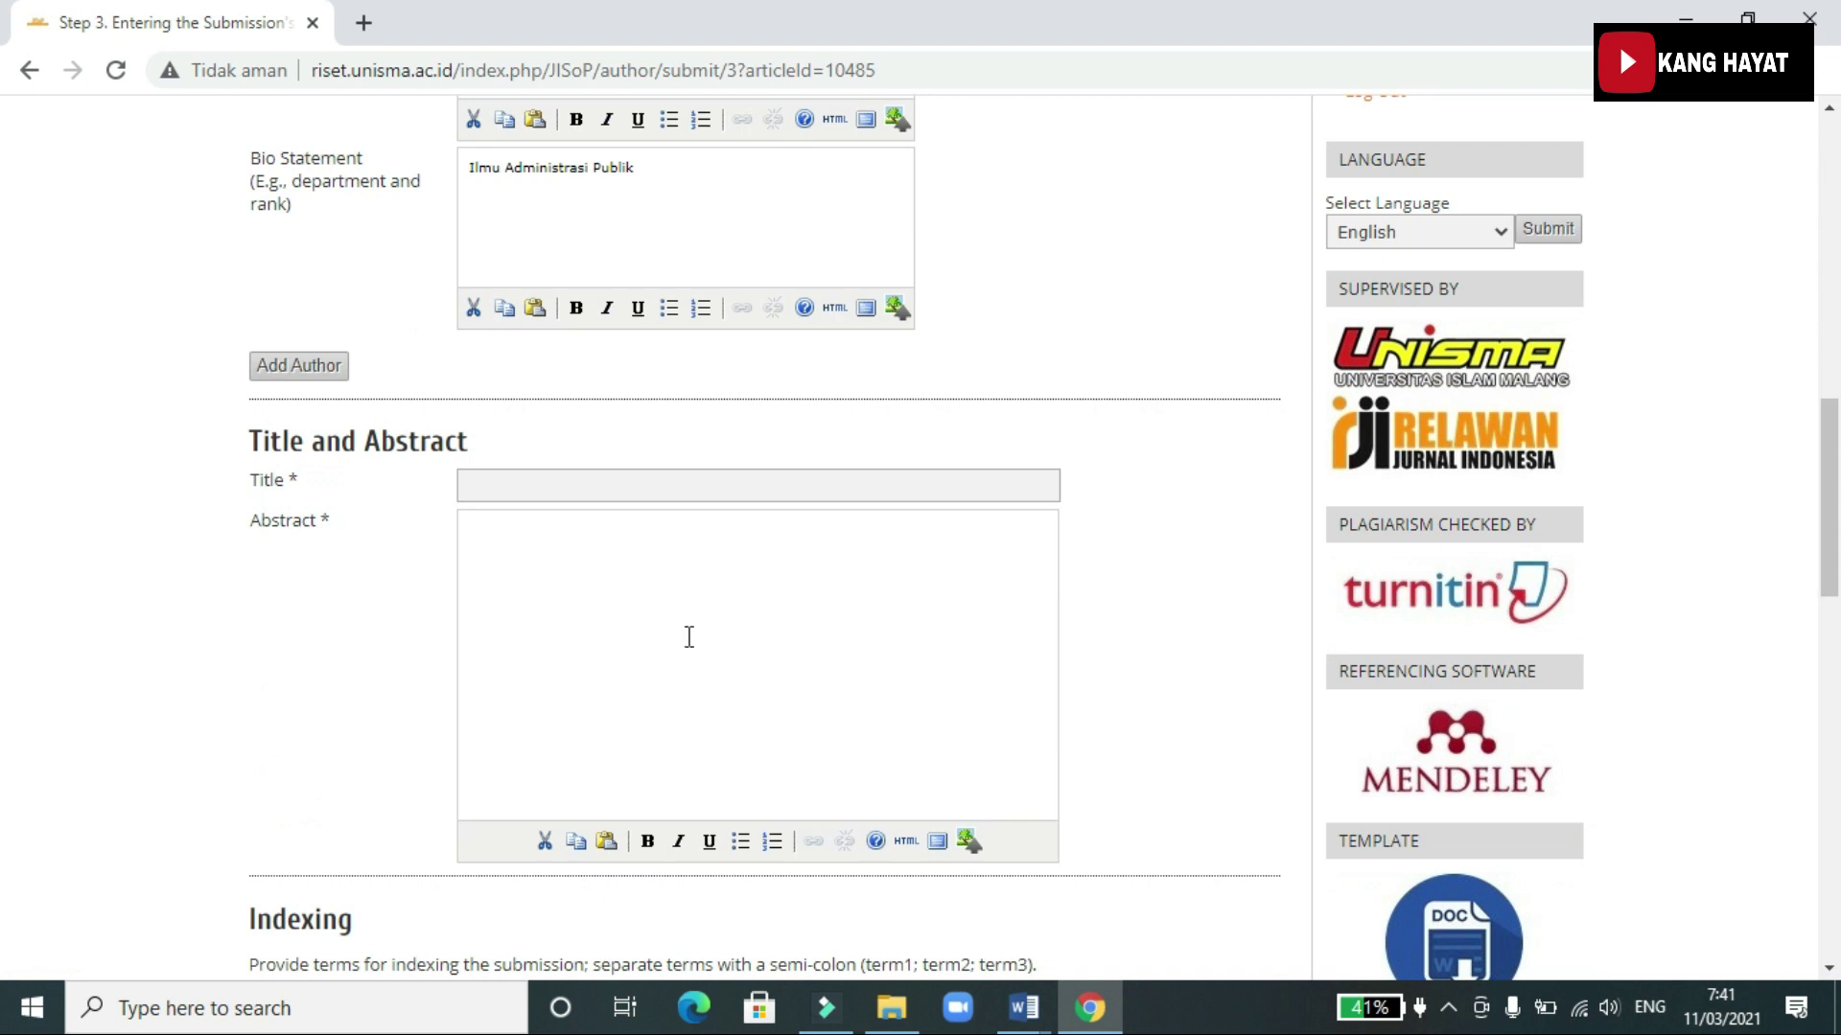
scroll(688, 636, "down", 4)
scroll(689, 557, "up", 4)
scroll(571, 382, "up", 7)
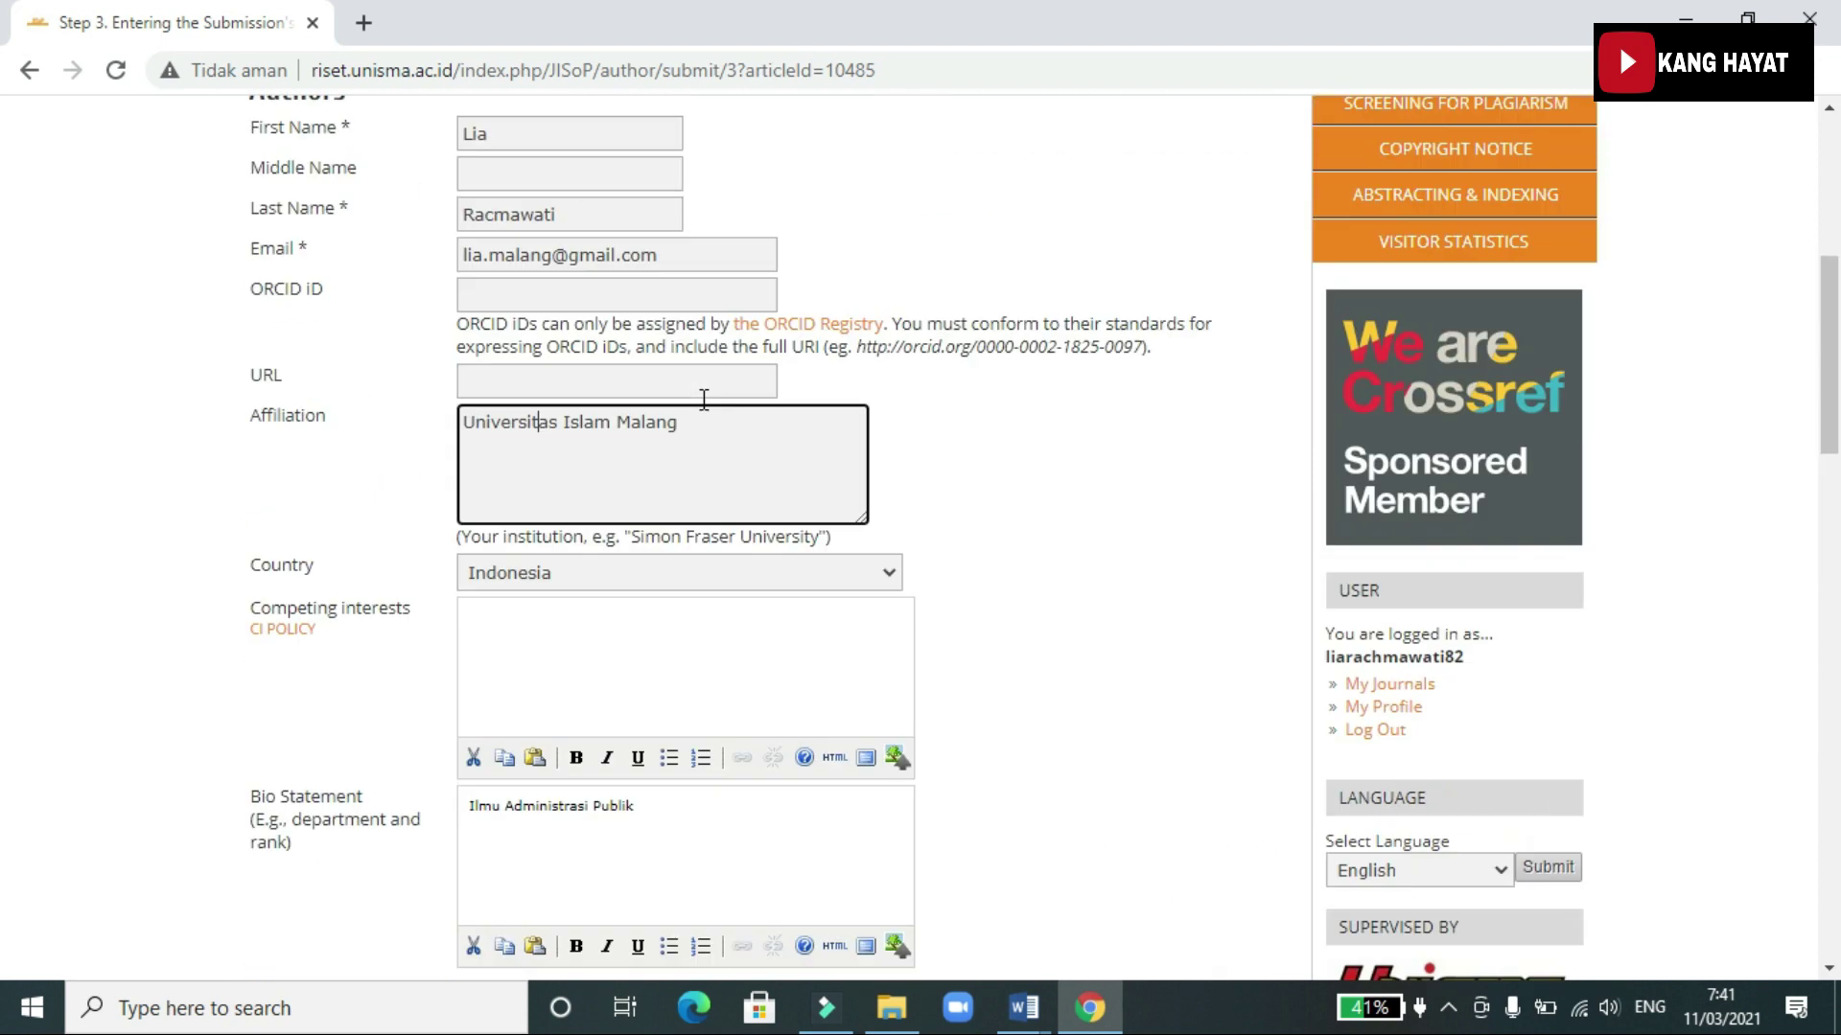
scroll(704, 399, "up", 7)
scroll(547, 707, "down", 4)
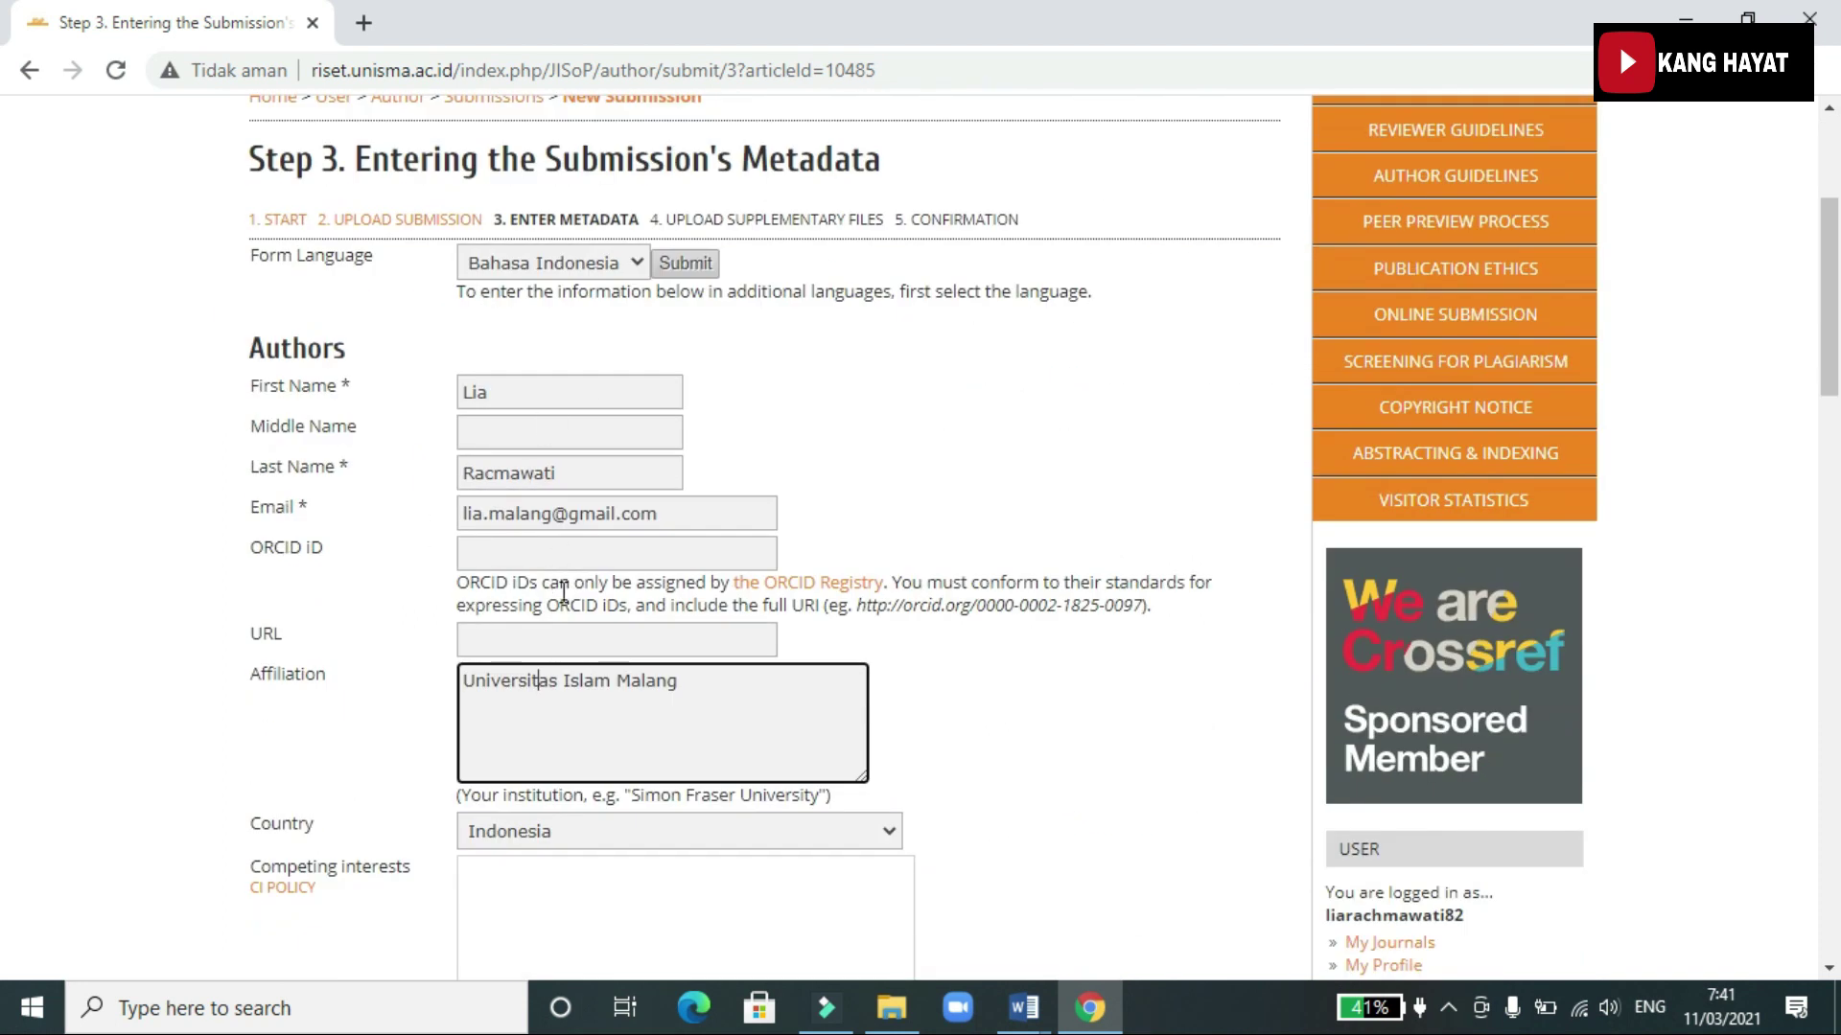
scroll(342, 765, "down", 6)
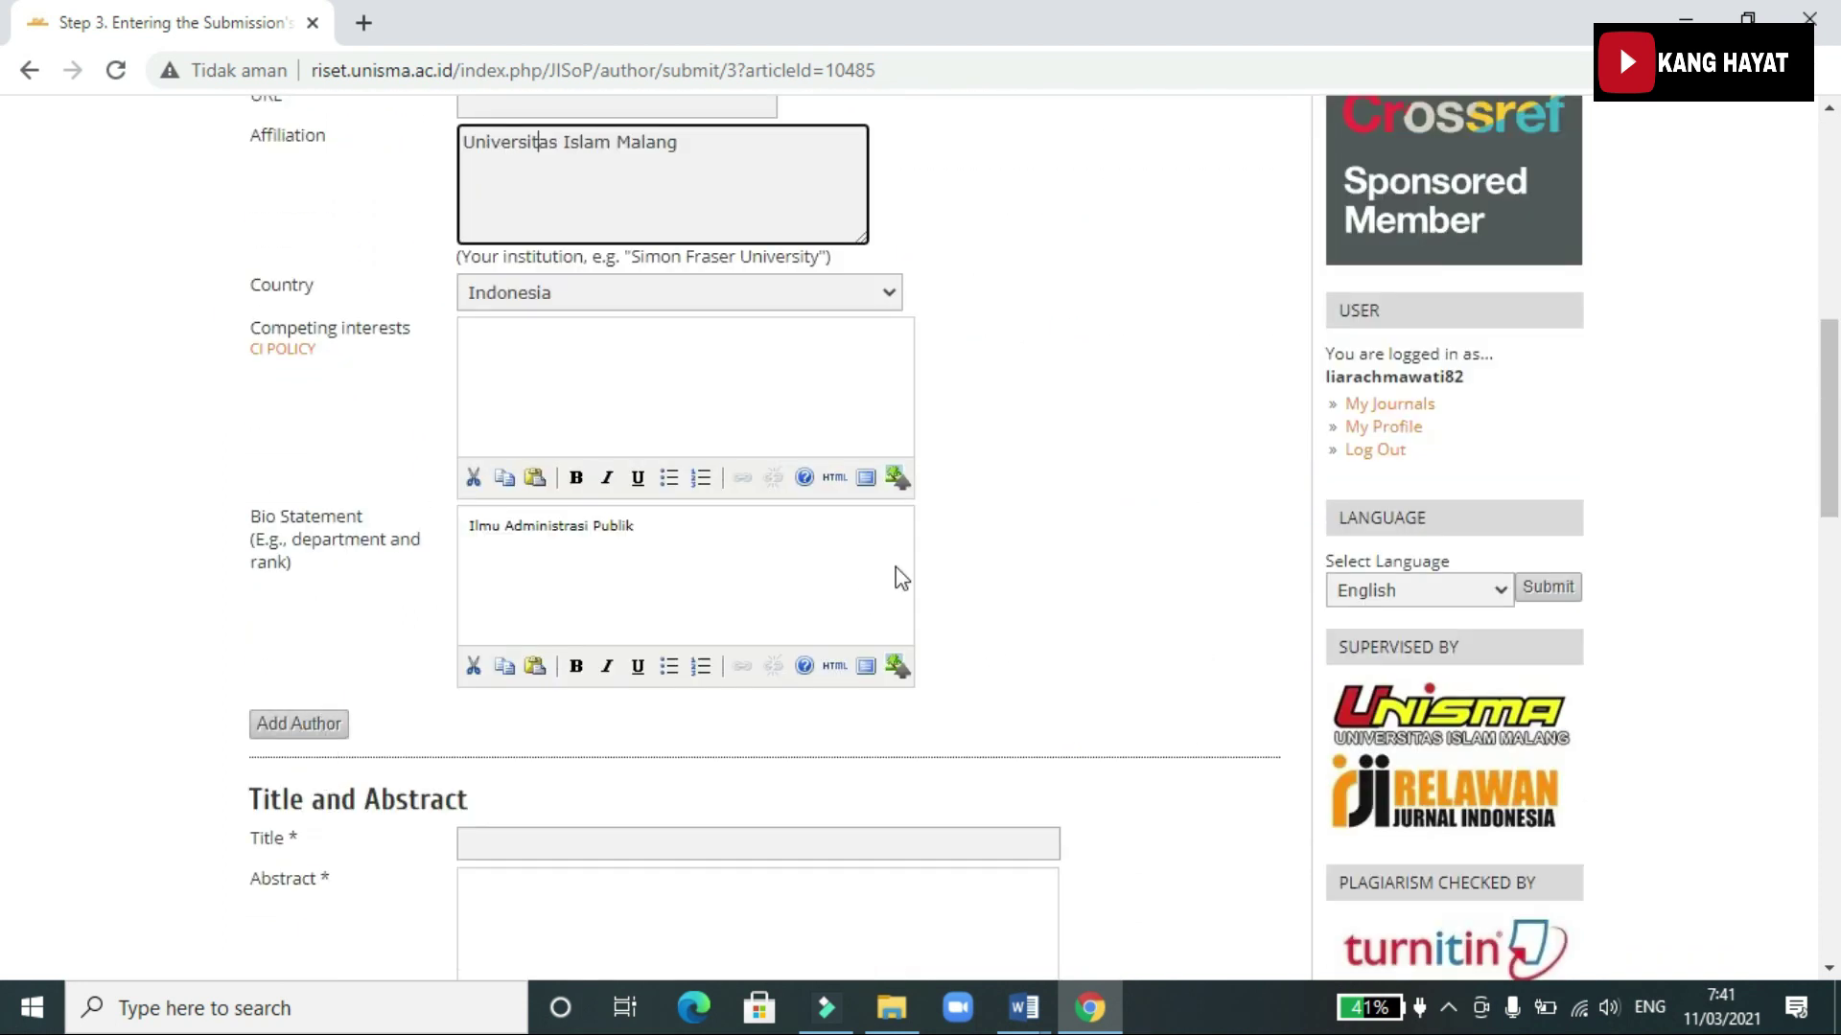
Add a second author and enter their first and last name
left_click(298, 726)
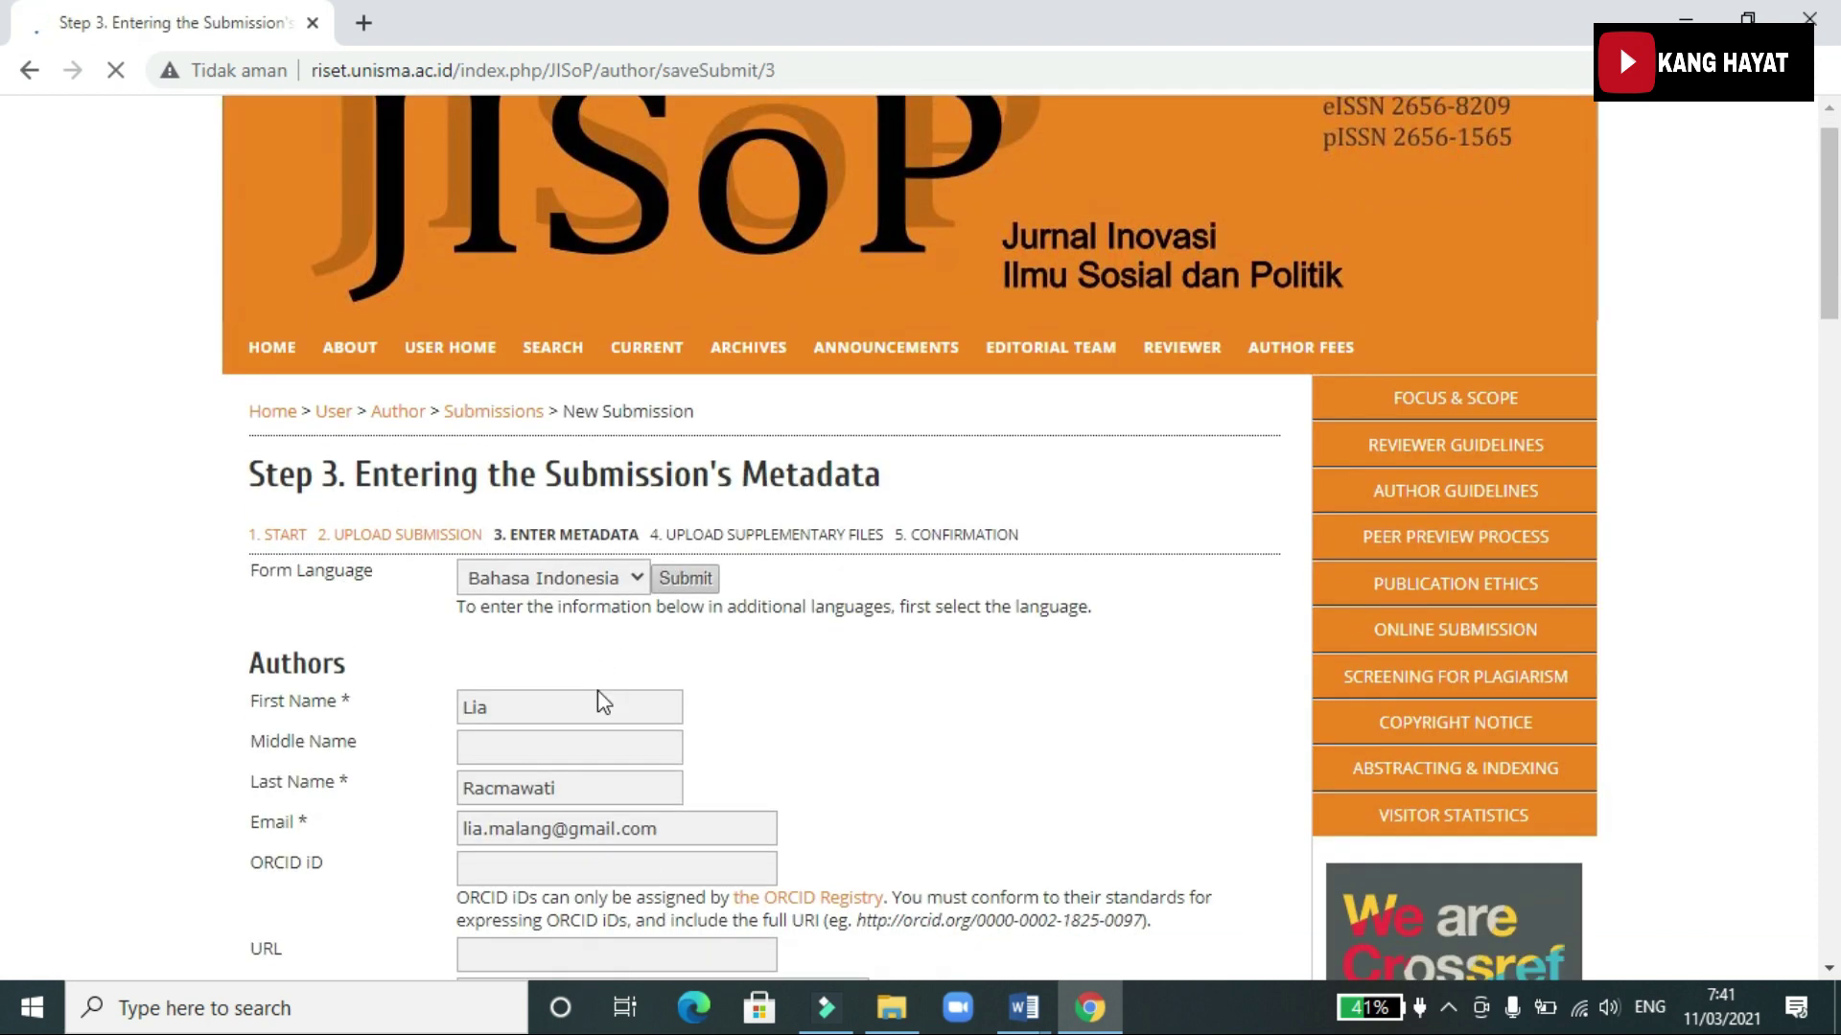
scroll(596, 690, "down", 10)
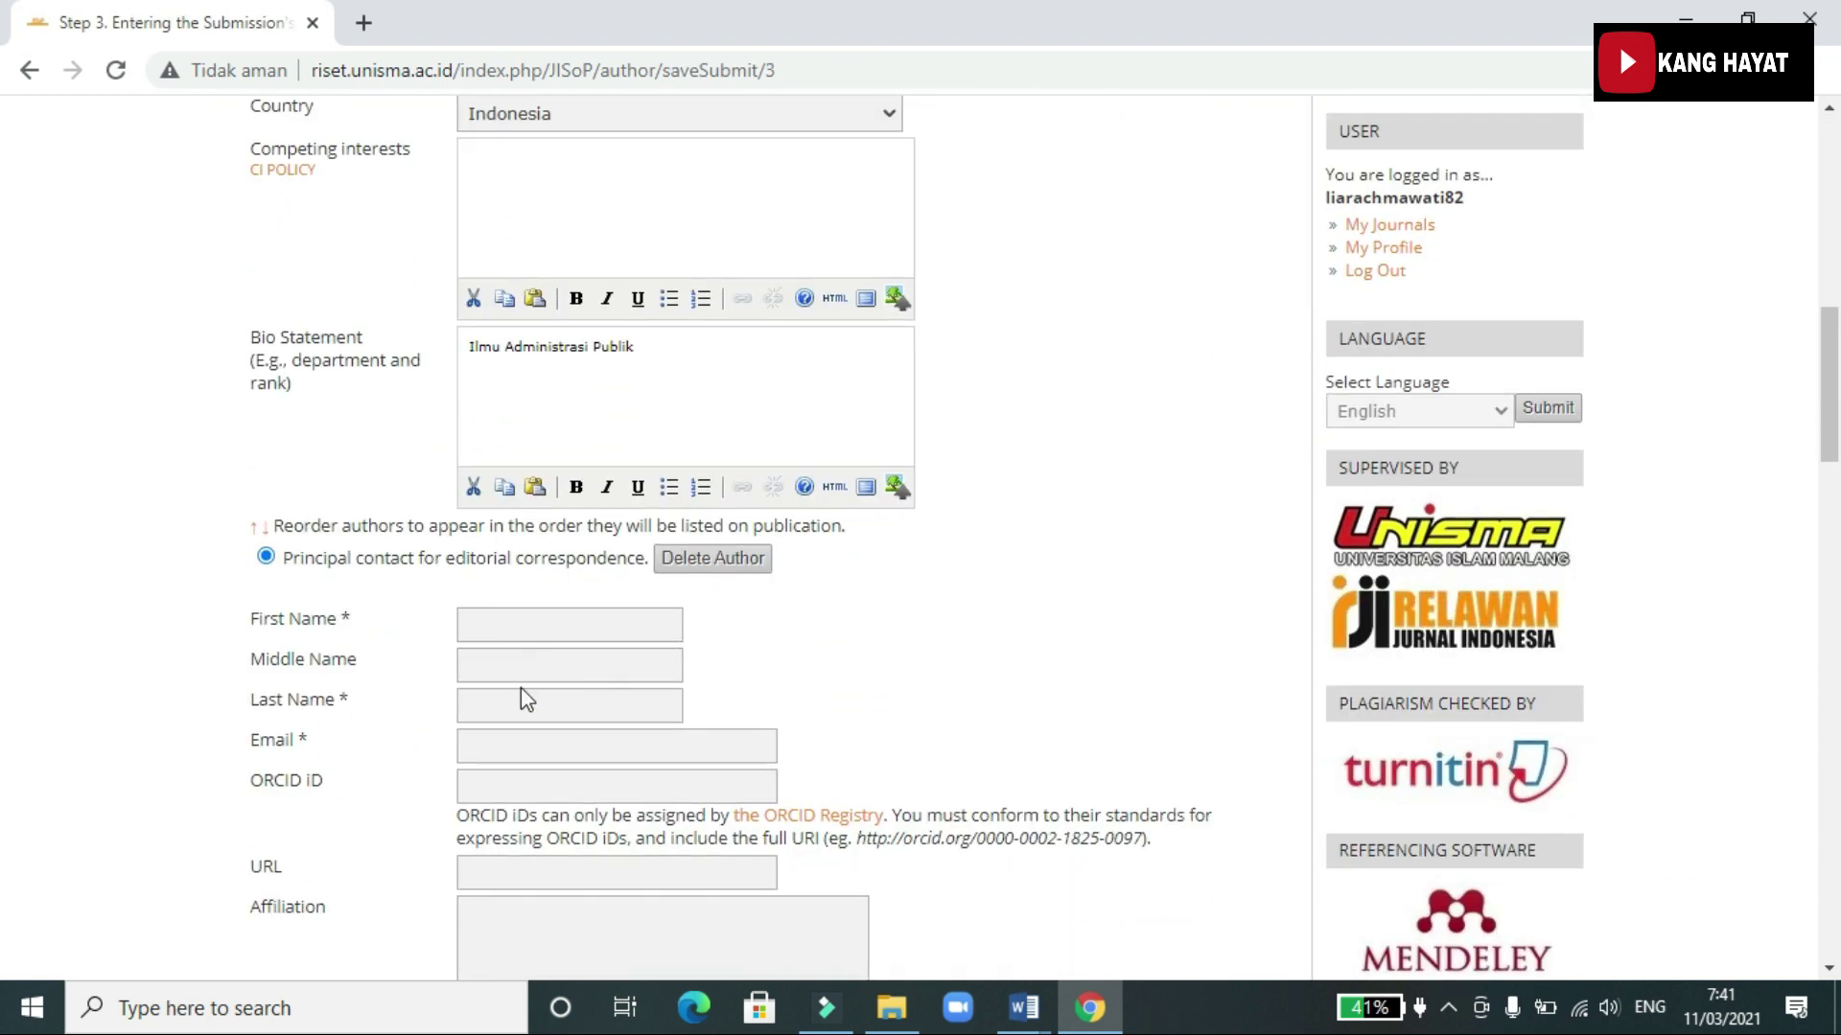
left_click(501, 624)
type("Hayat")
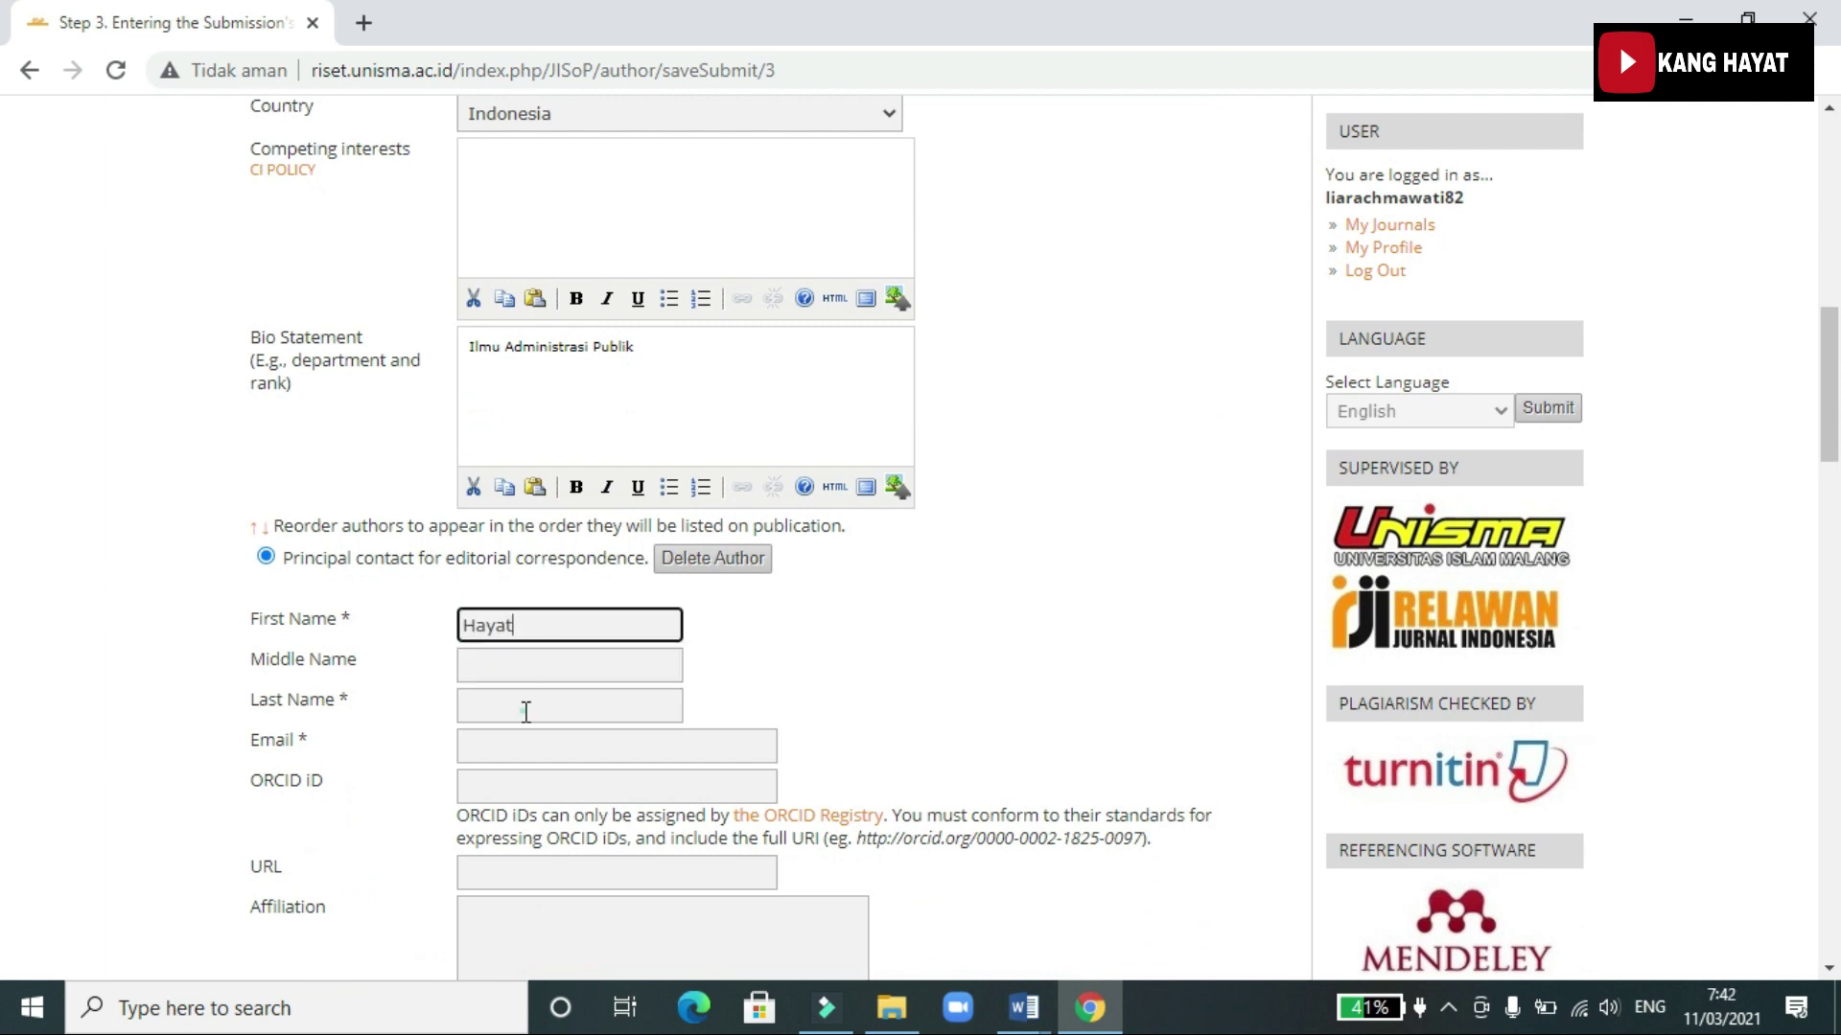
left_click(526, 711)
type("Hayat")
Give the second author affiliation 'Universitas Islam malang', country Indonesia, and a bio statement
scroll(526, 711, "down", 3)
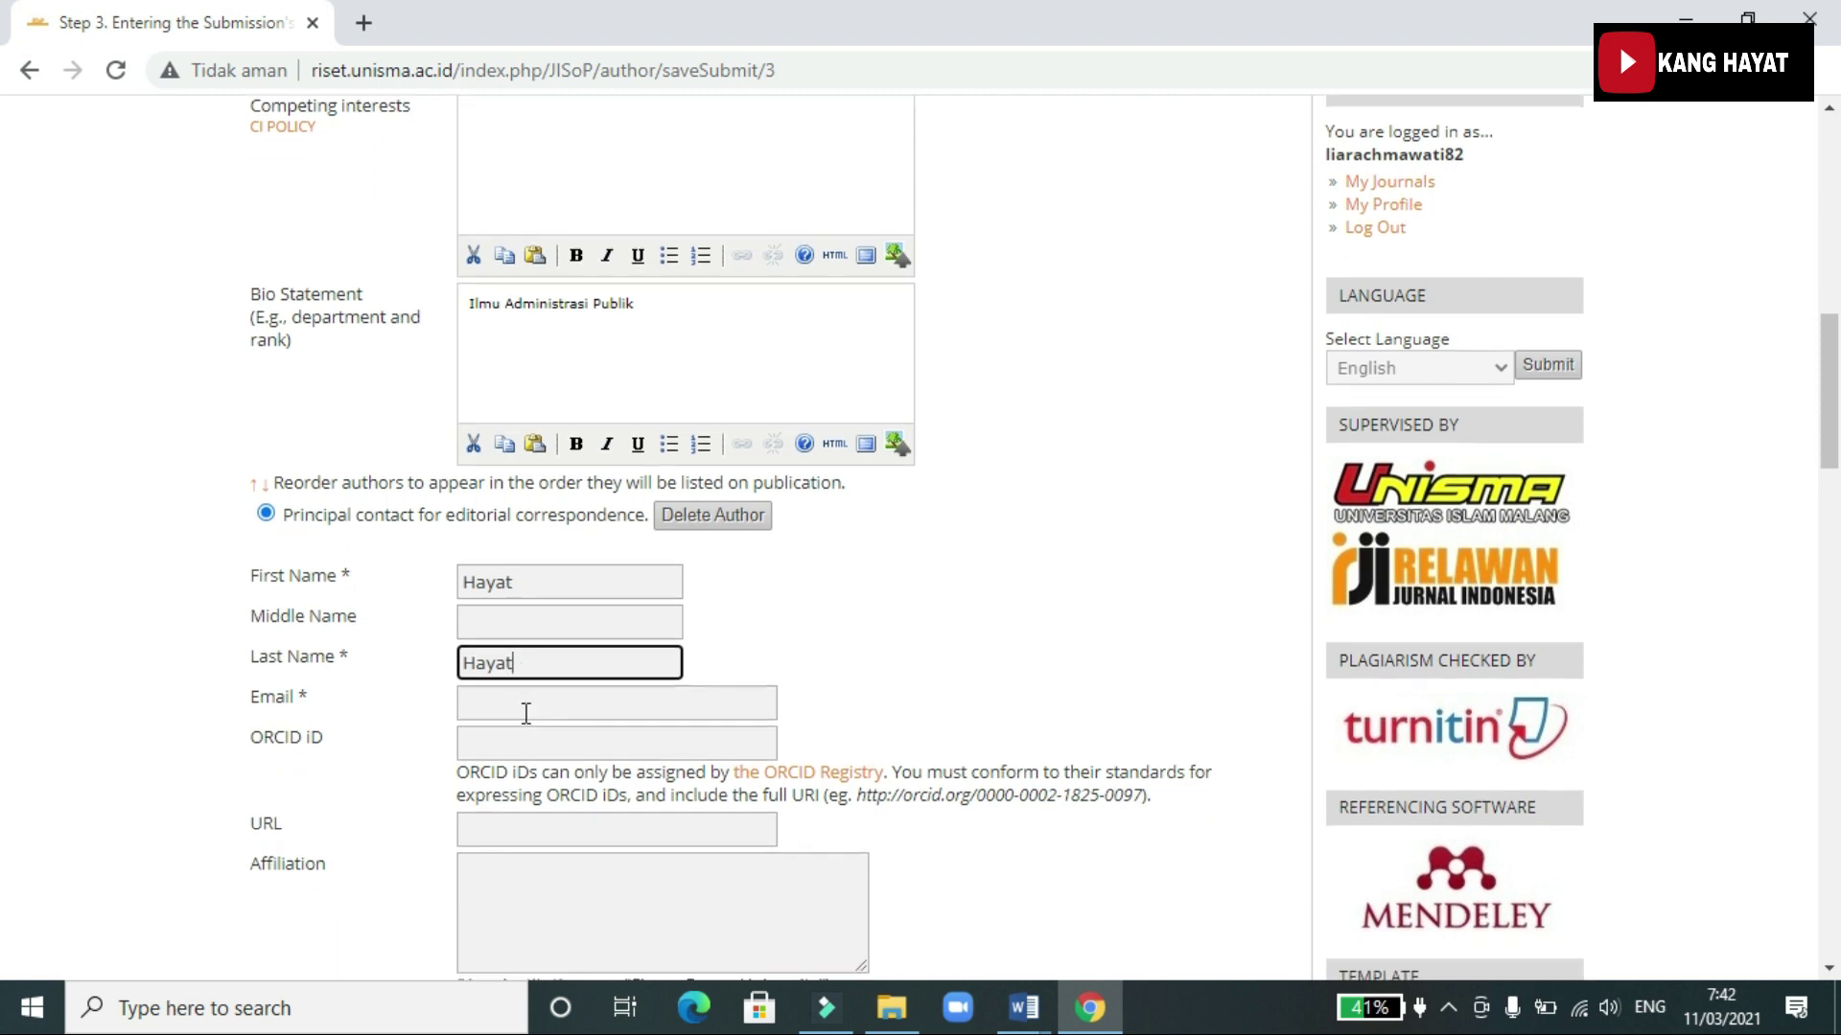
left_click(562, 587)
type("Universitas")
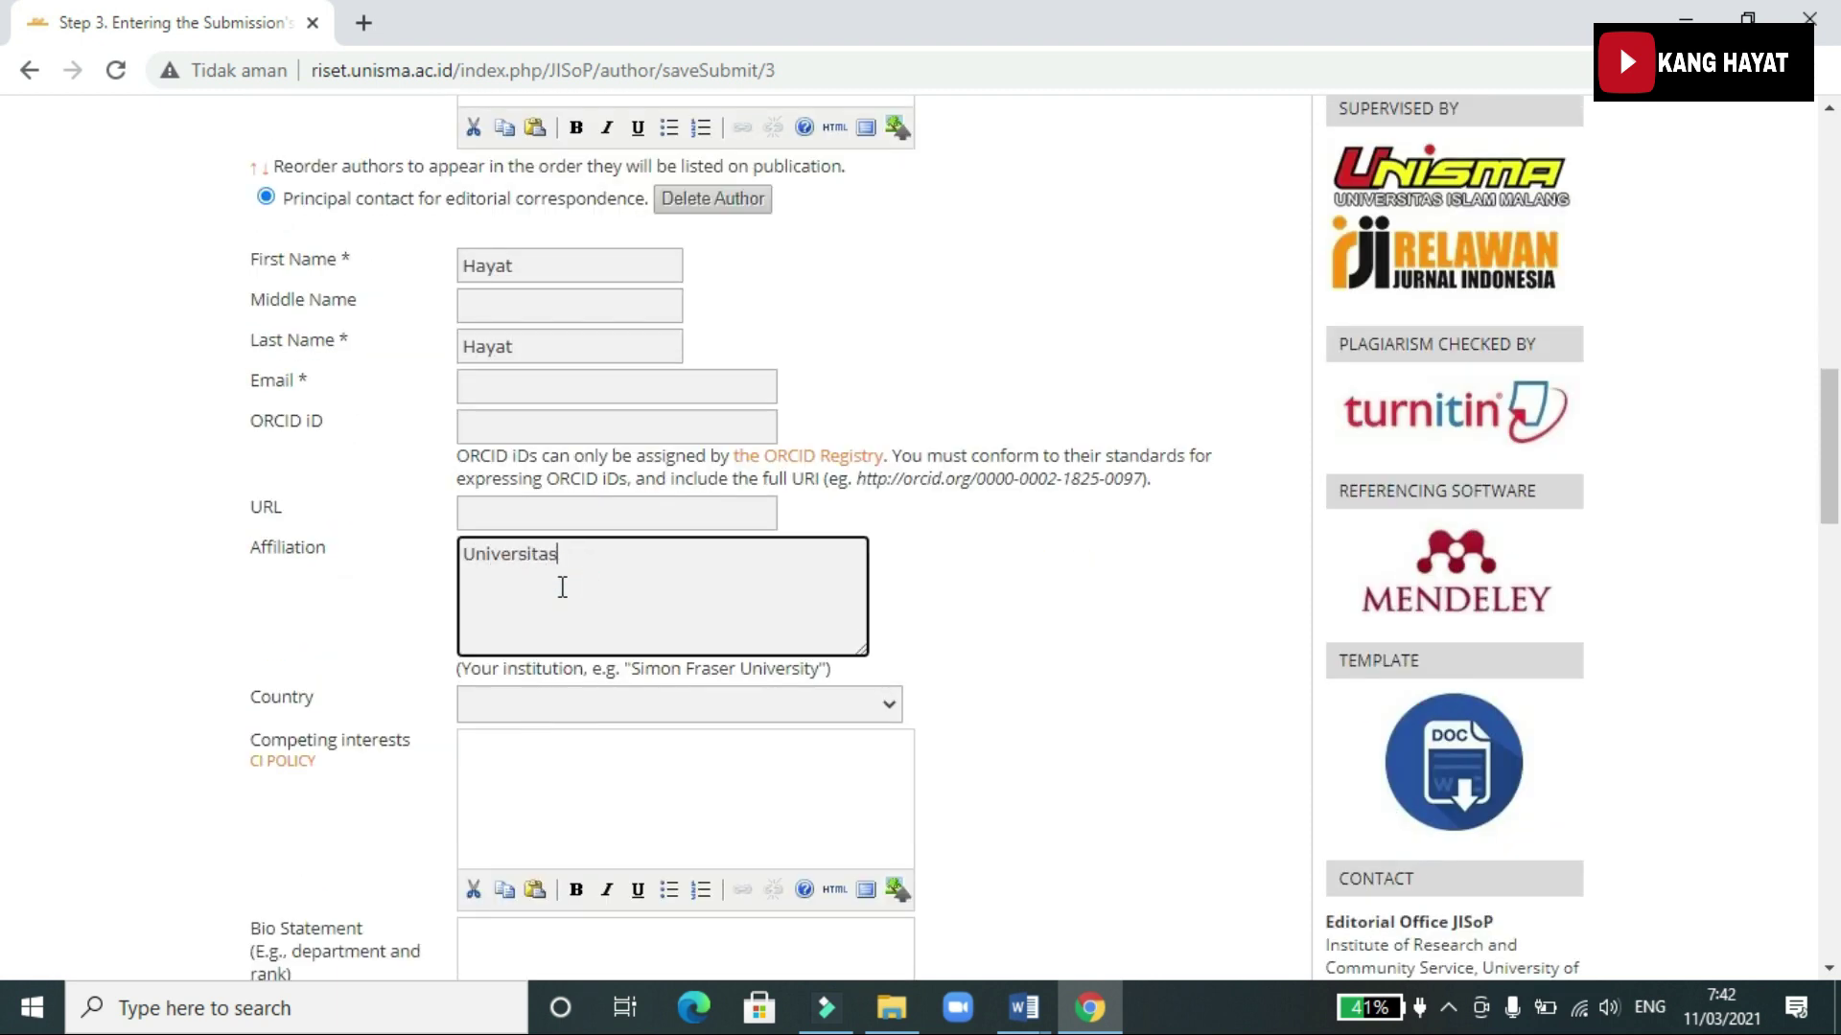
type(" Islam malang")
left_click(565, 707)
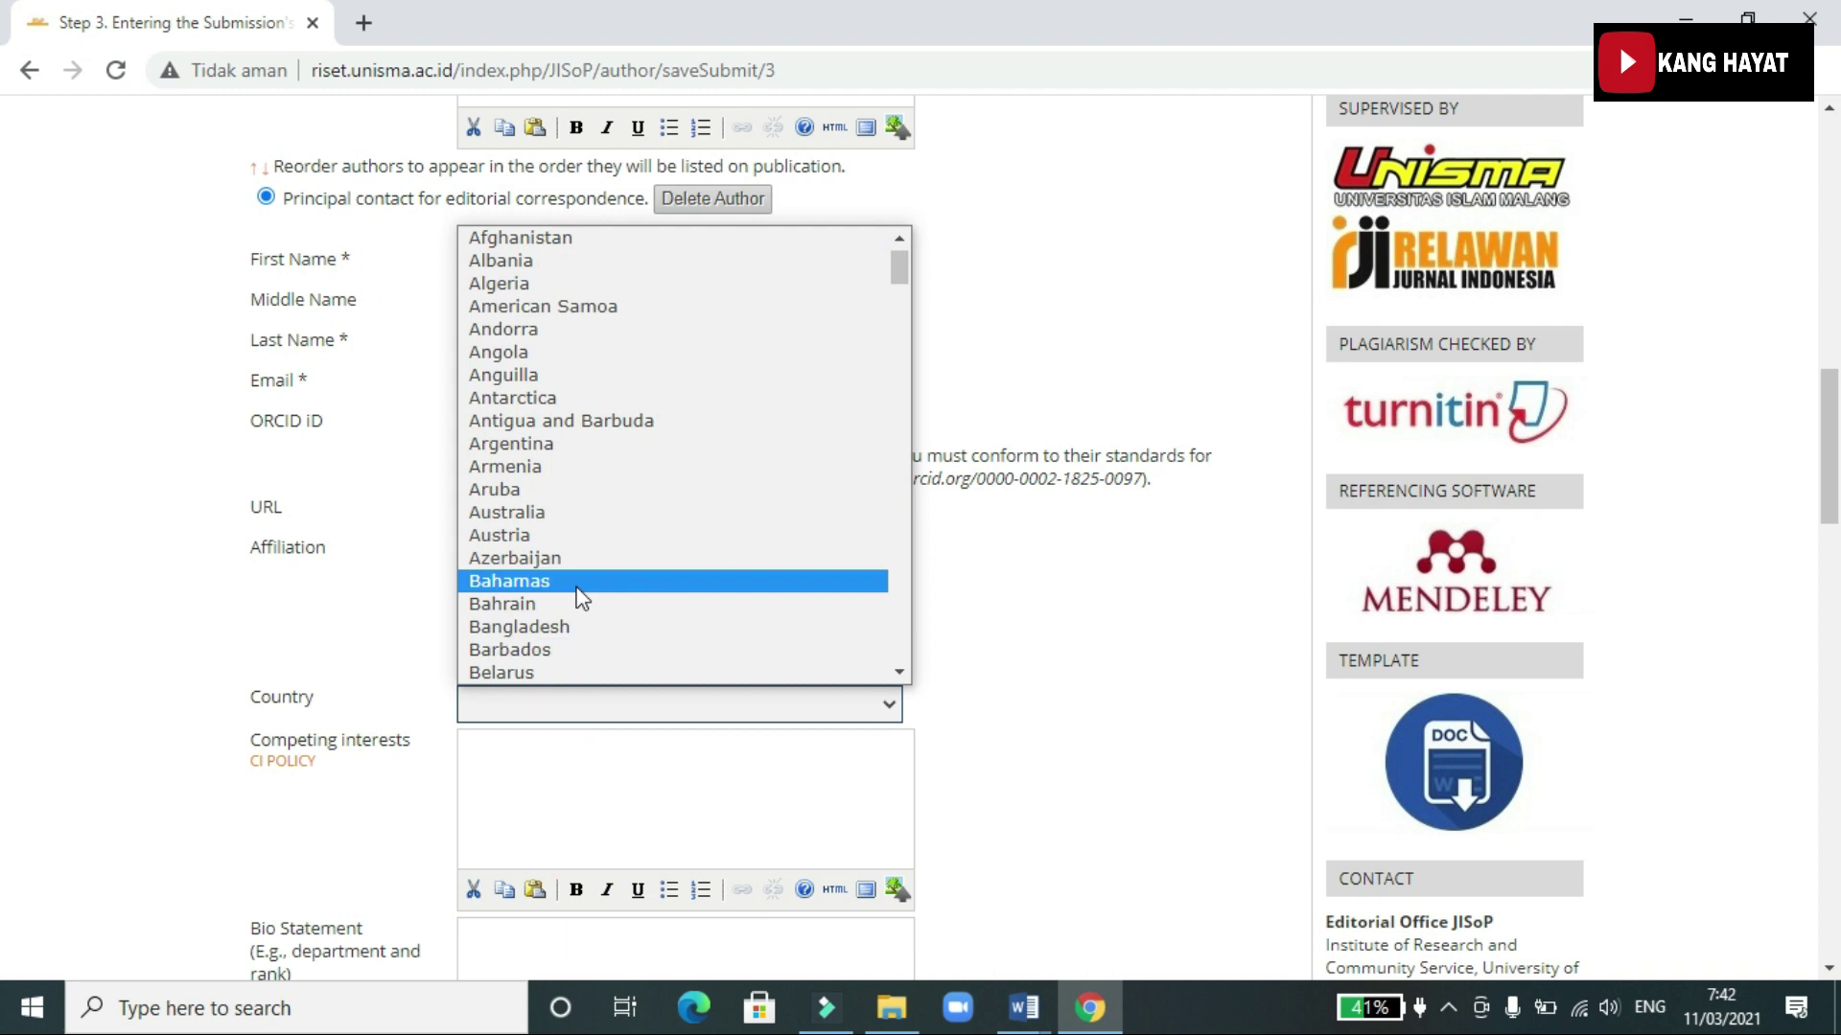
scroll(578, 596, "down", 15)
scroll(566, 587, "down", 4)
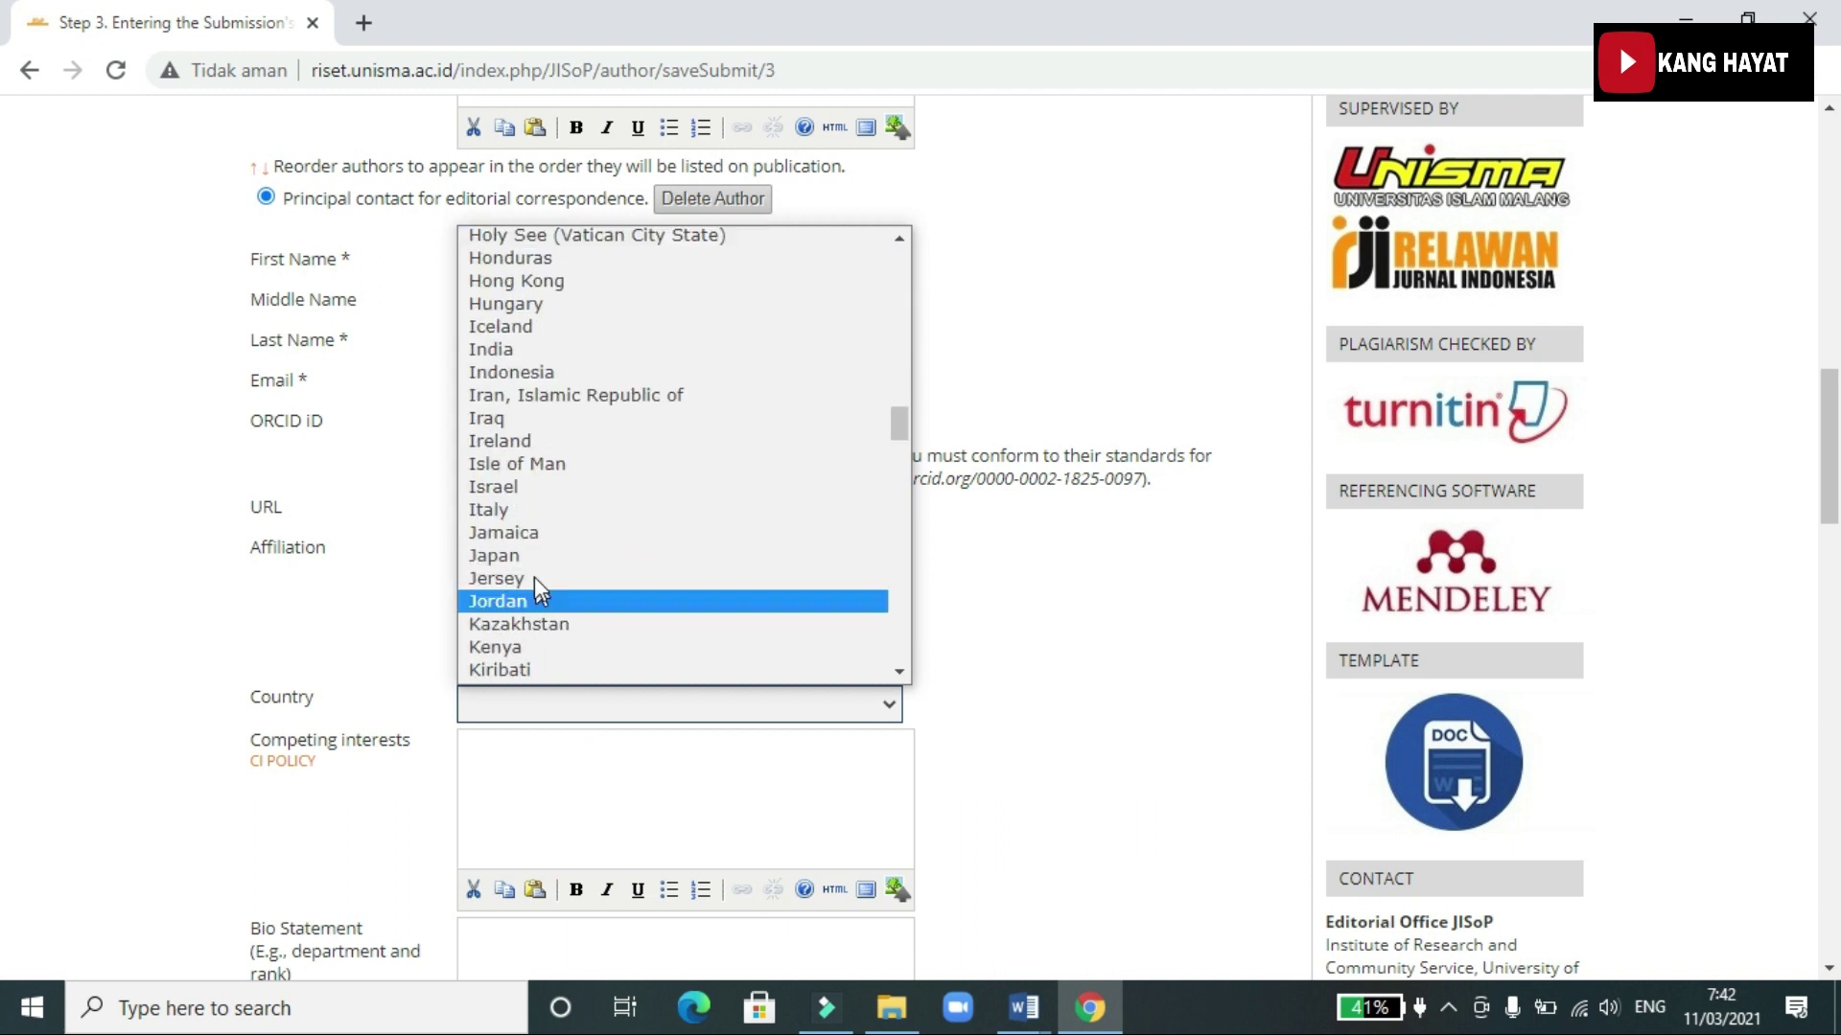
left_click(535, 372)
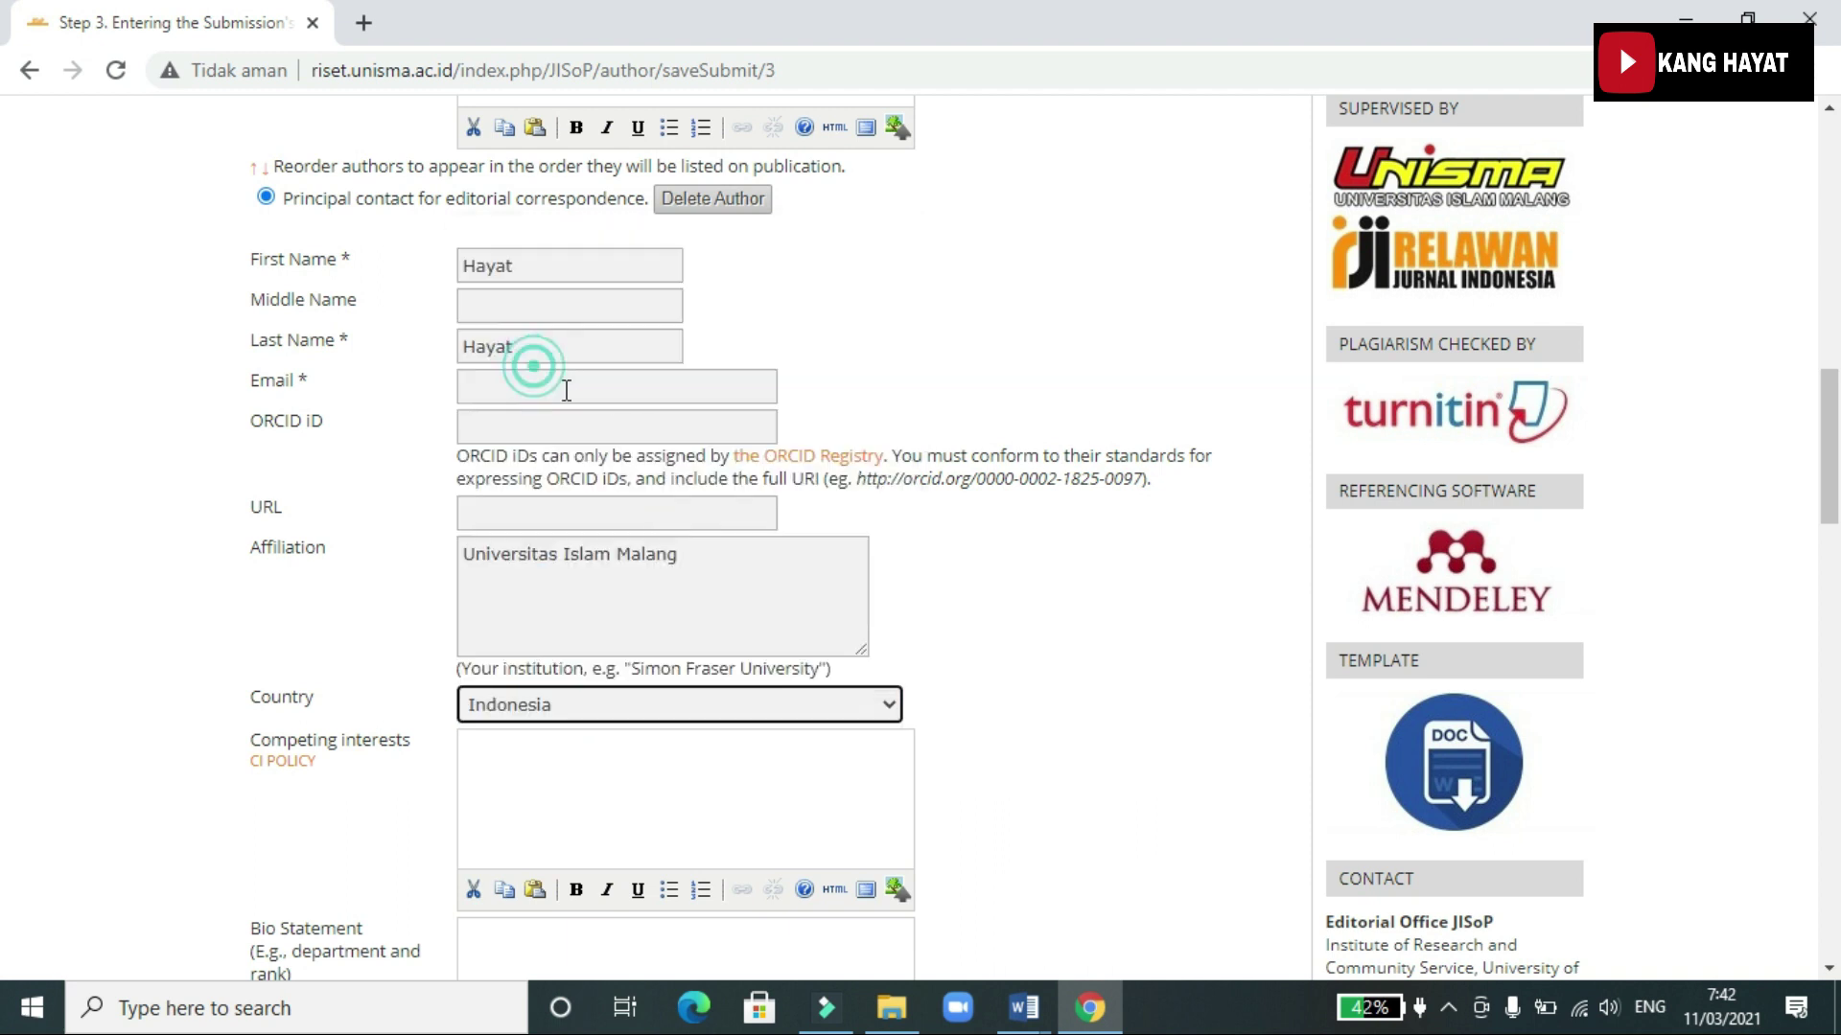
scroll(811, 770, "down", 4)
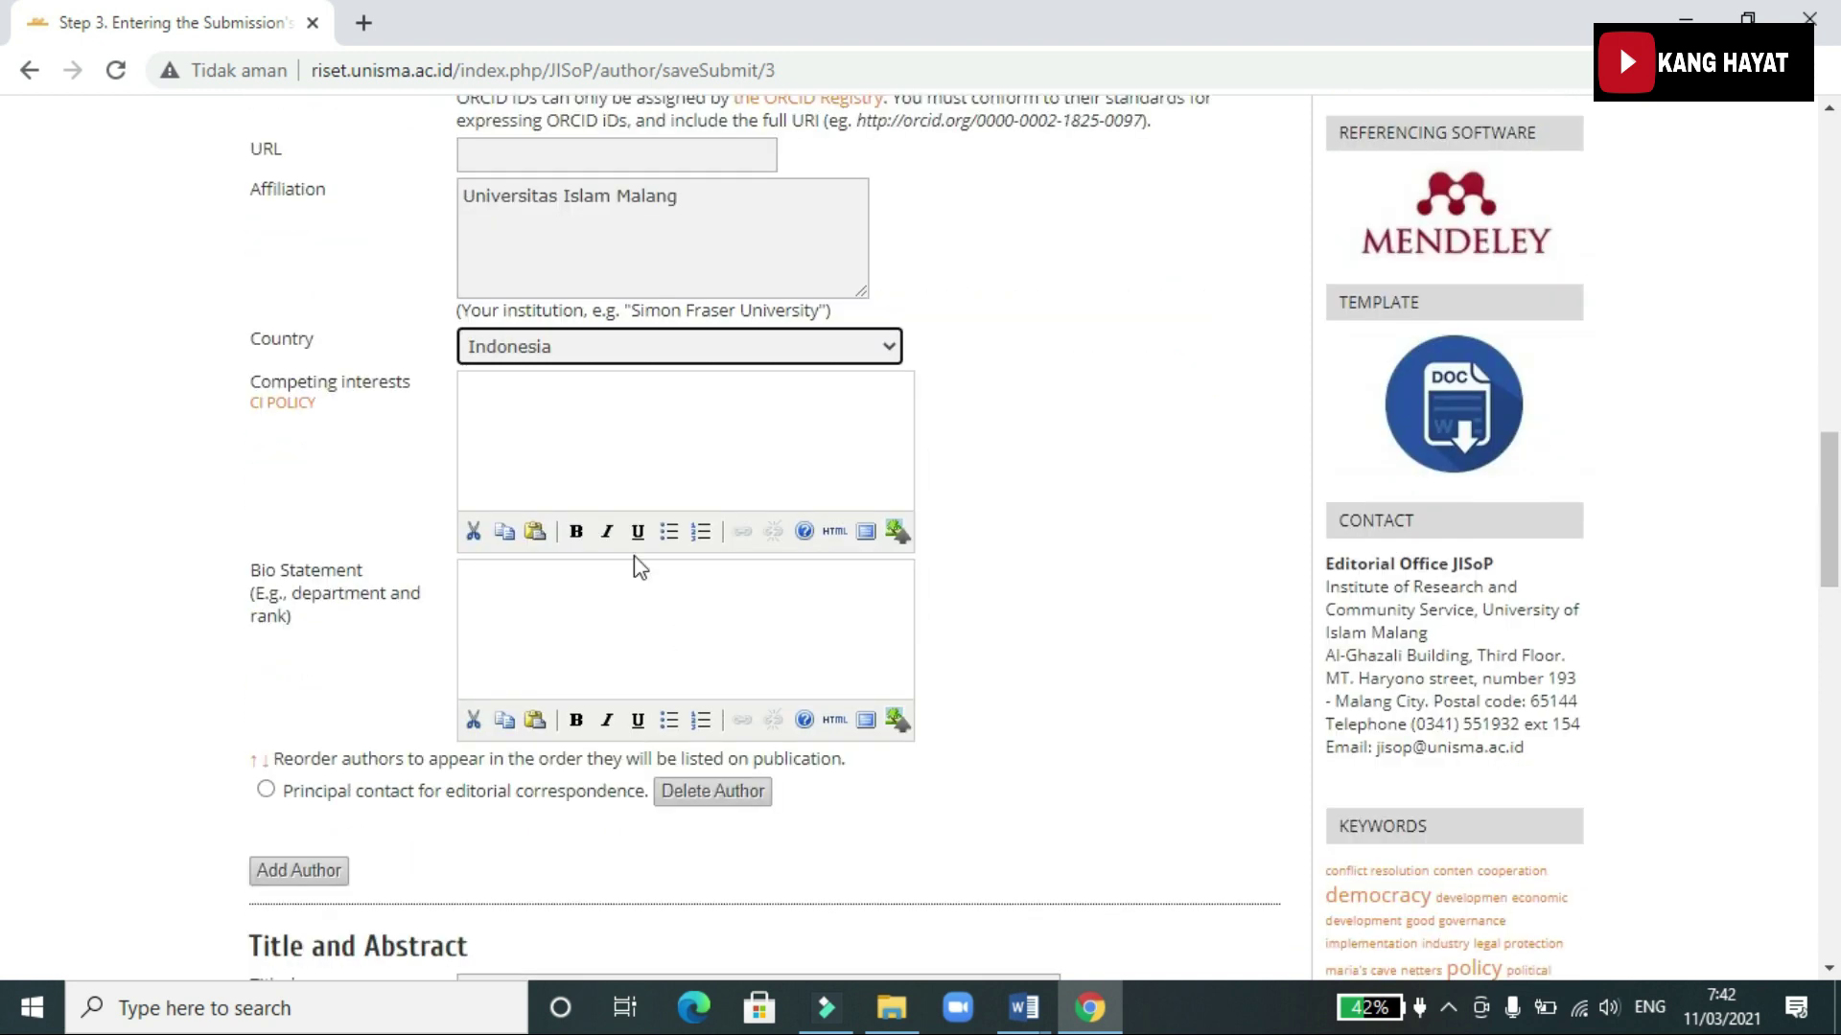
left_click(557, 606)
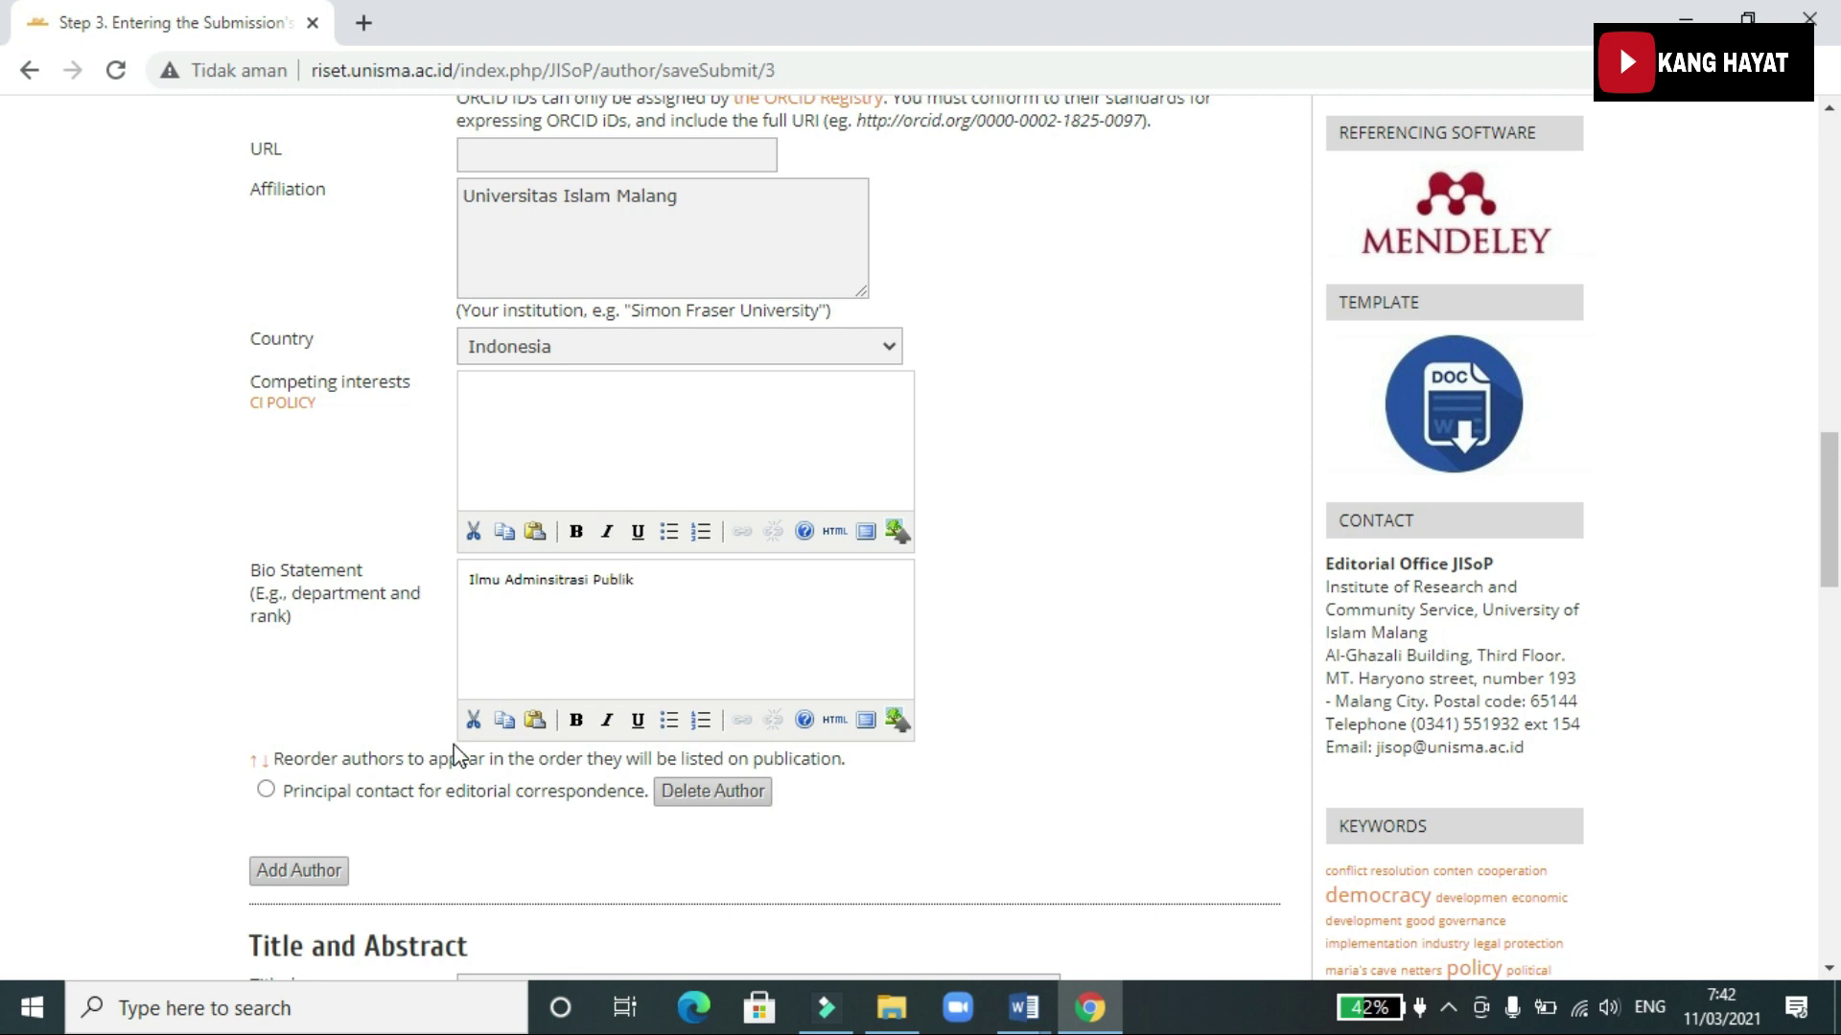
Bring the Word manuscript up full-screen and select its two-line title
scroll(456, 757, "down", 1)
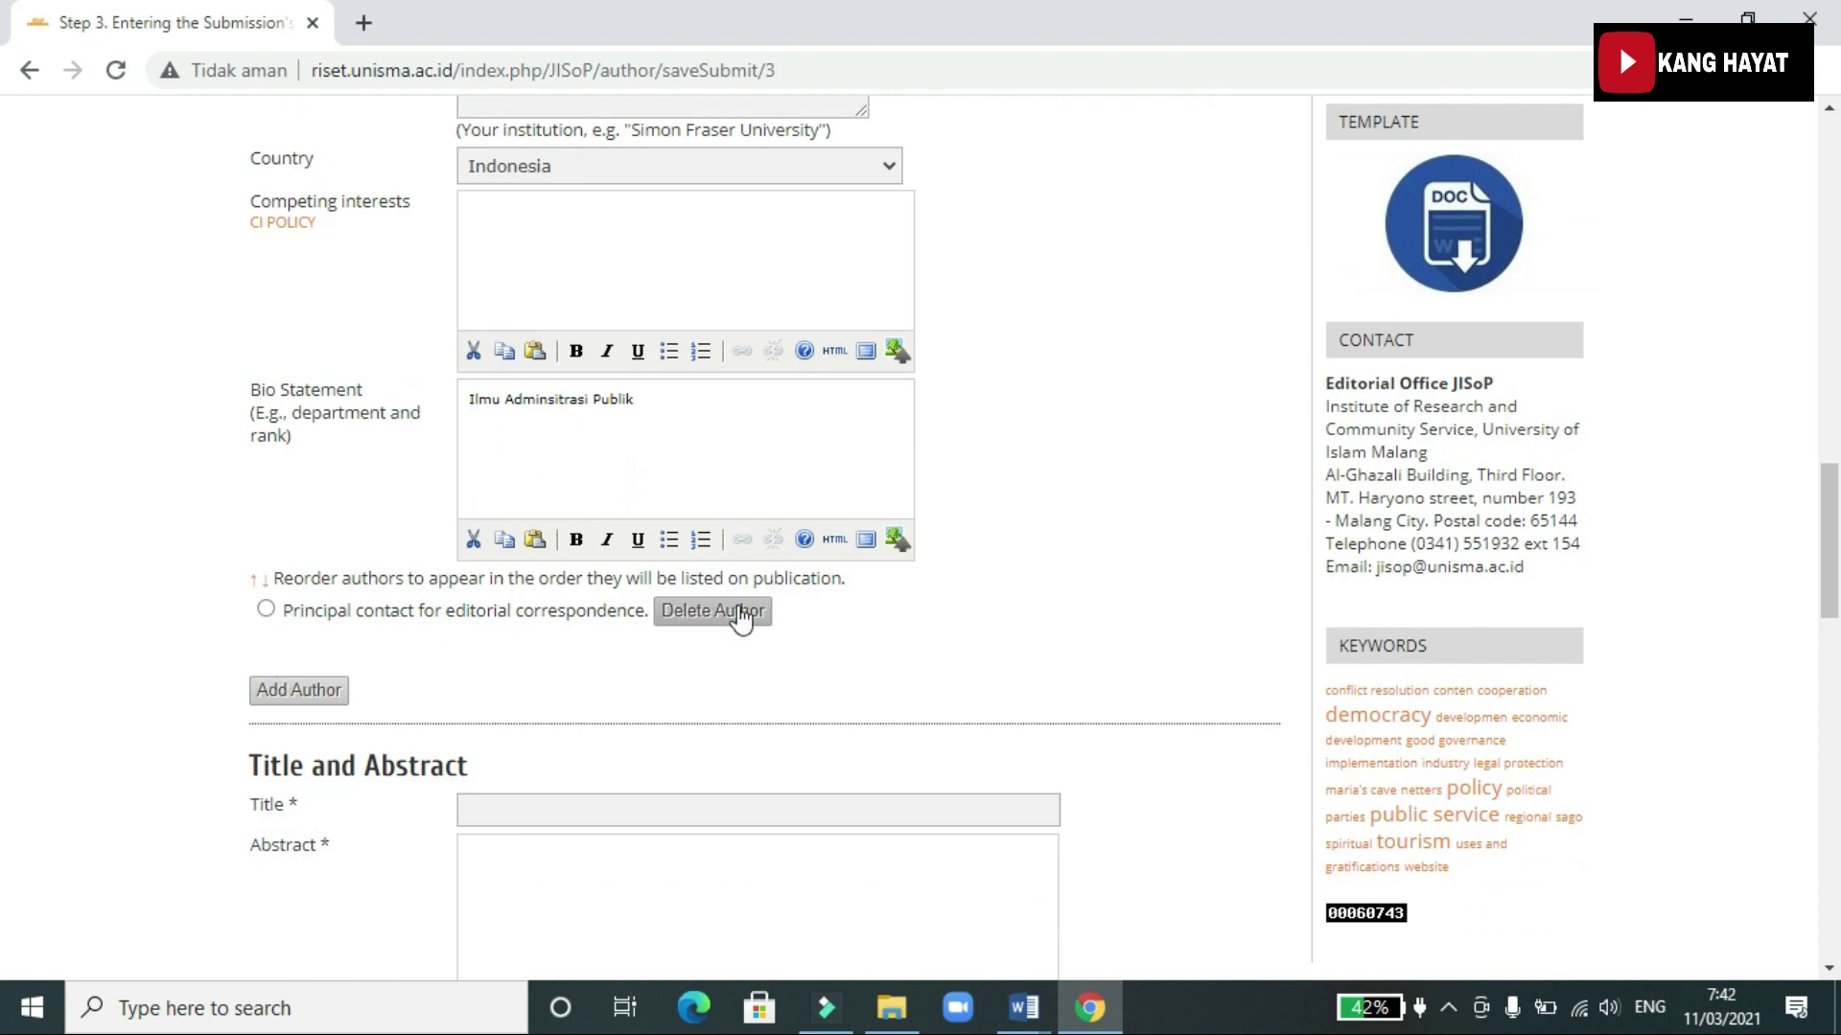
scroll(741, 616, "down", 4)
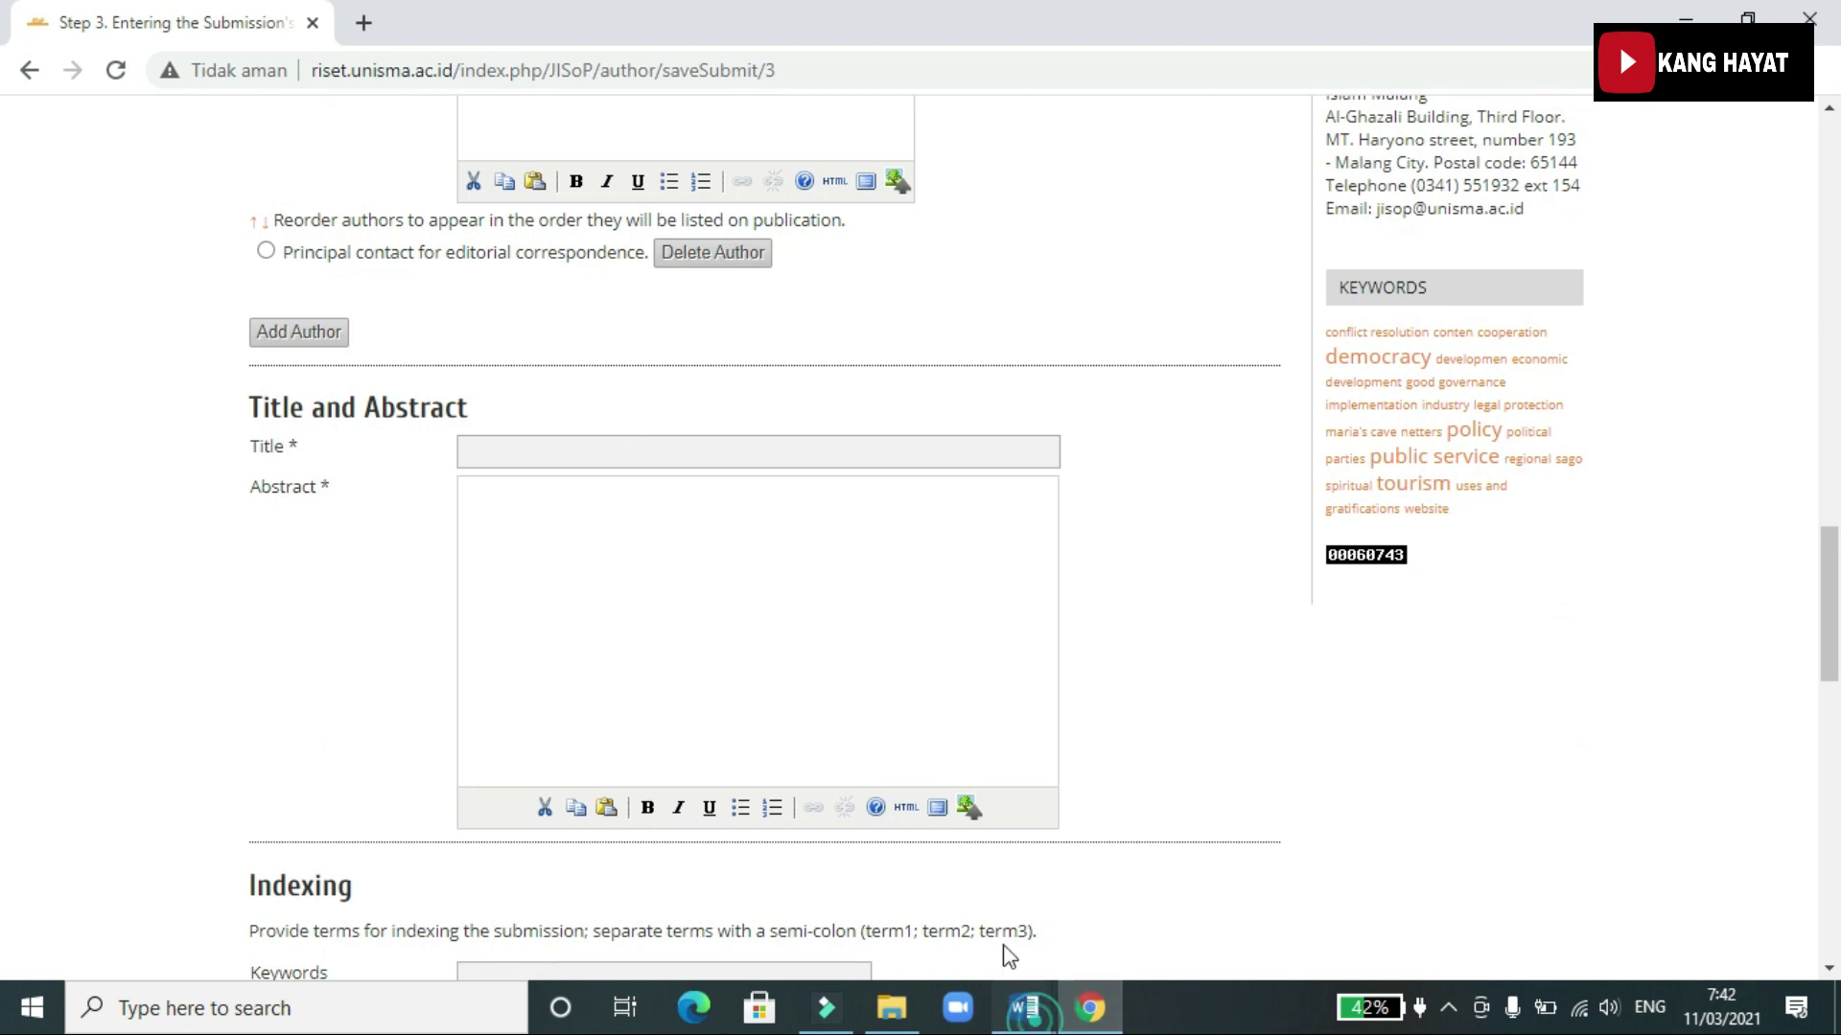
mouse_move(1024, 1007)
scroll(1006, 526, "up", 12)
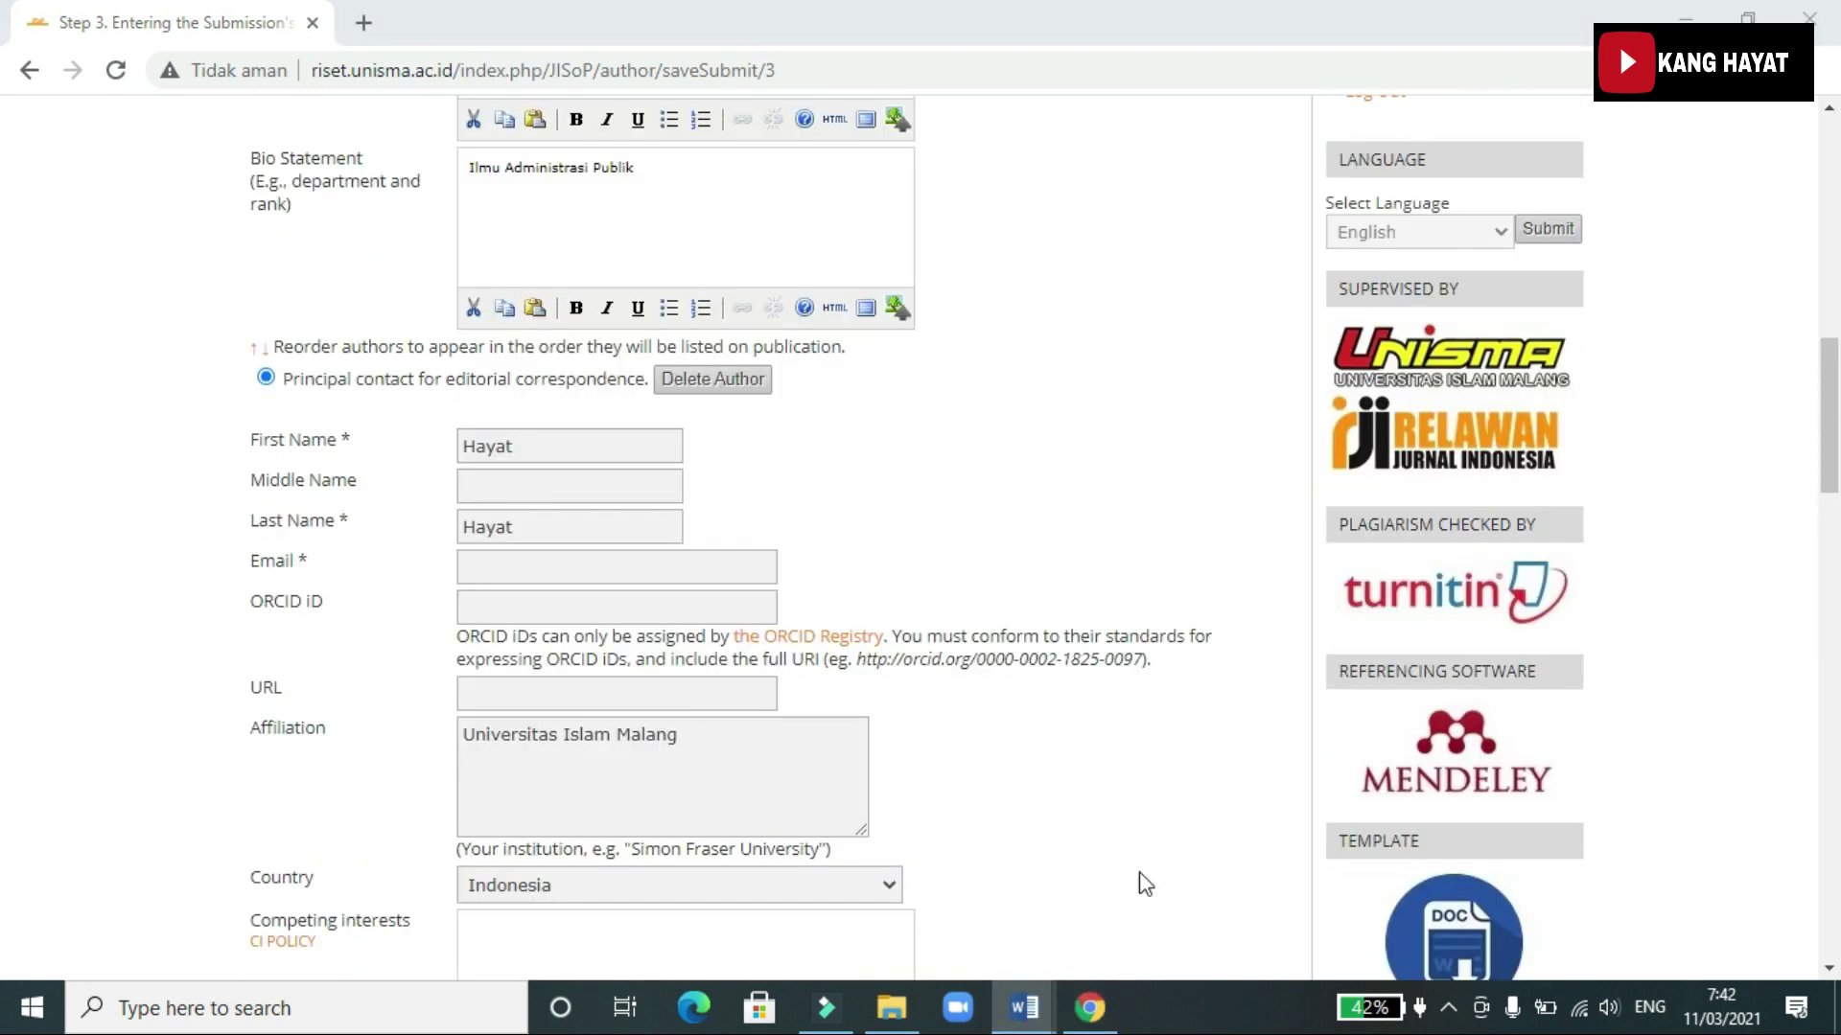
left_click(1171, 877)
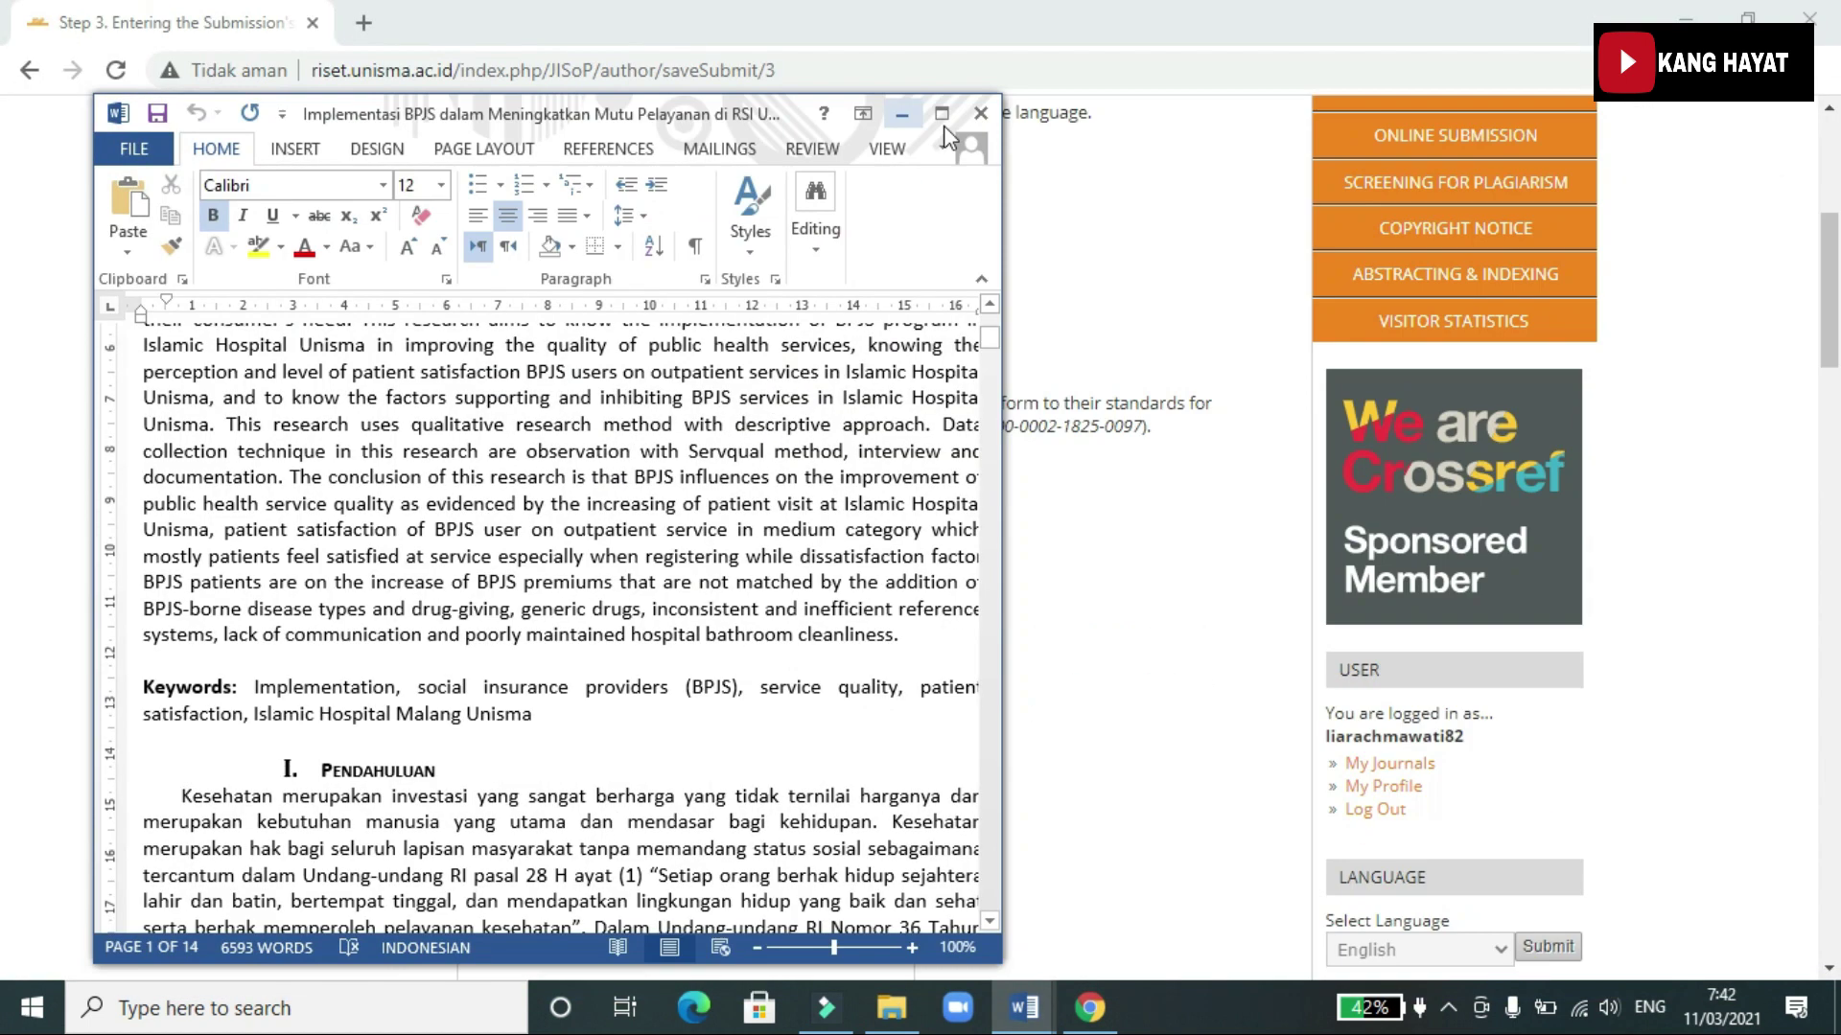
left_click(953, 123)
scroll(892, 393, "up", 4)
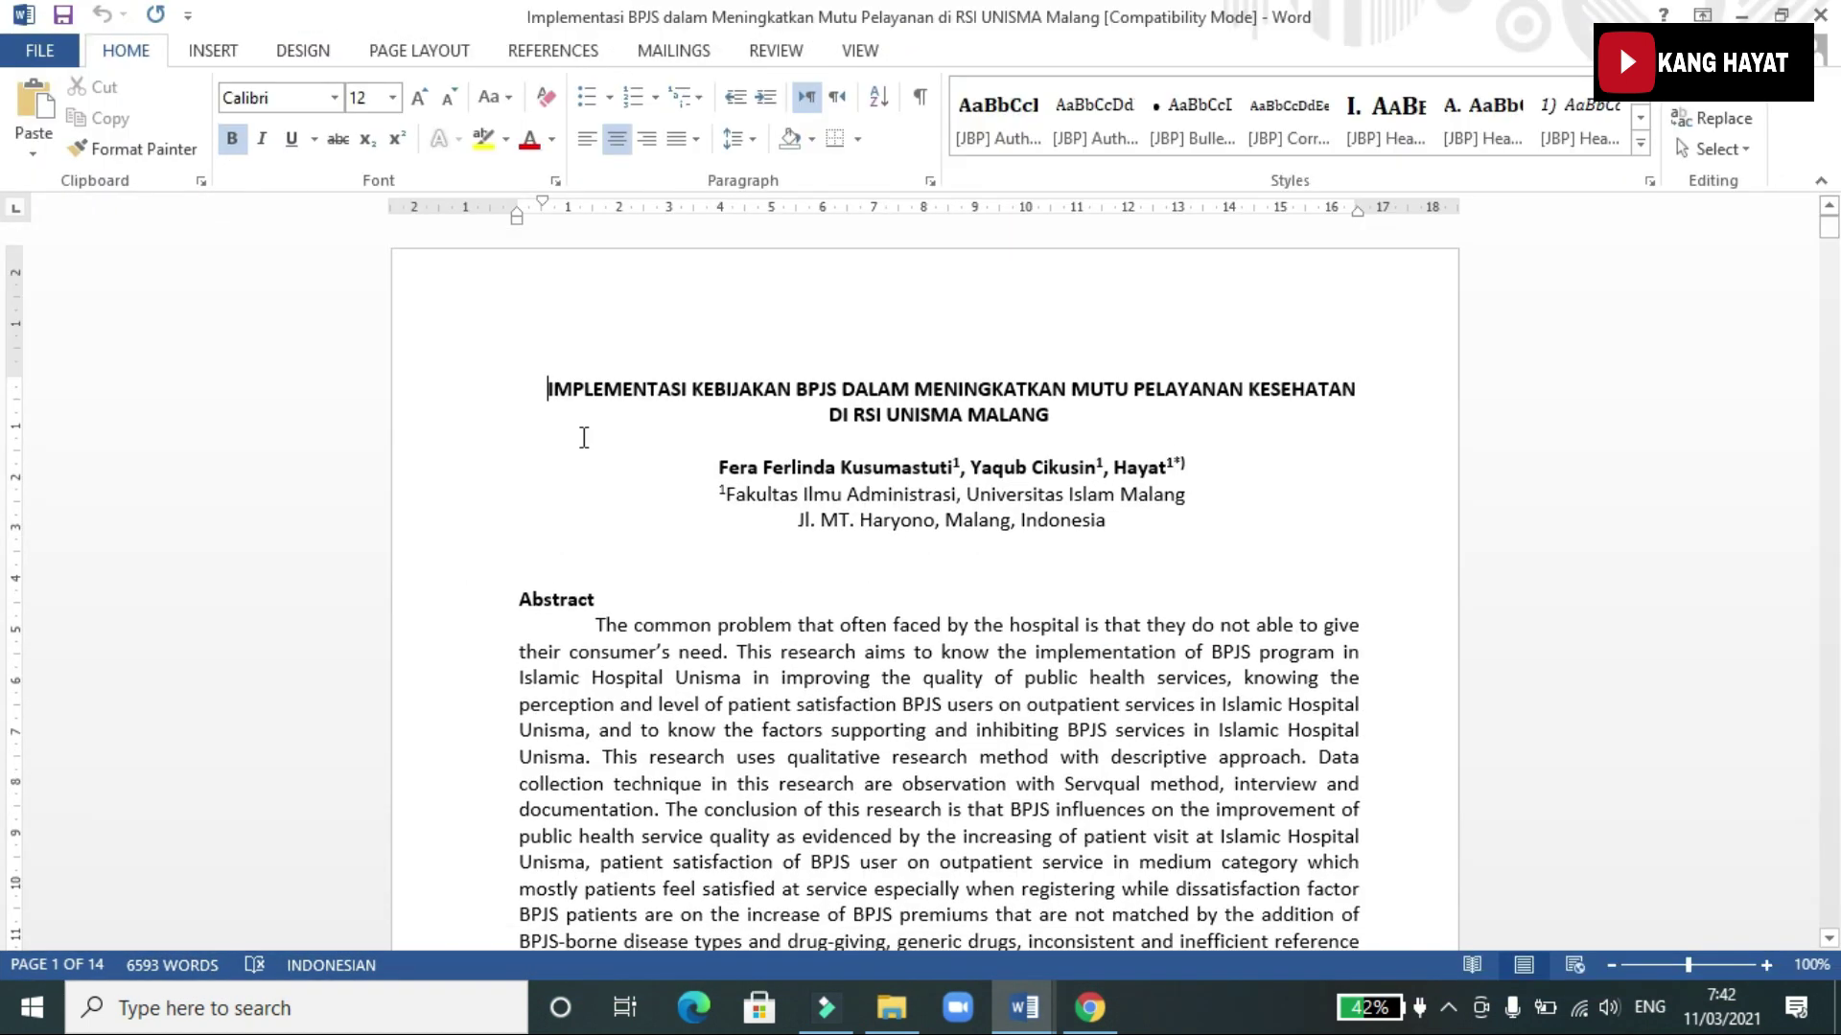
left_click_drag(541, 384, 1055, 407)
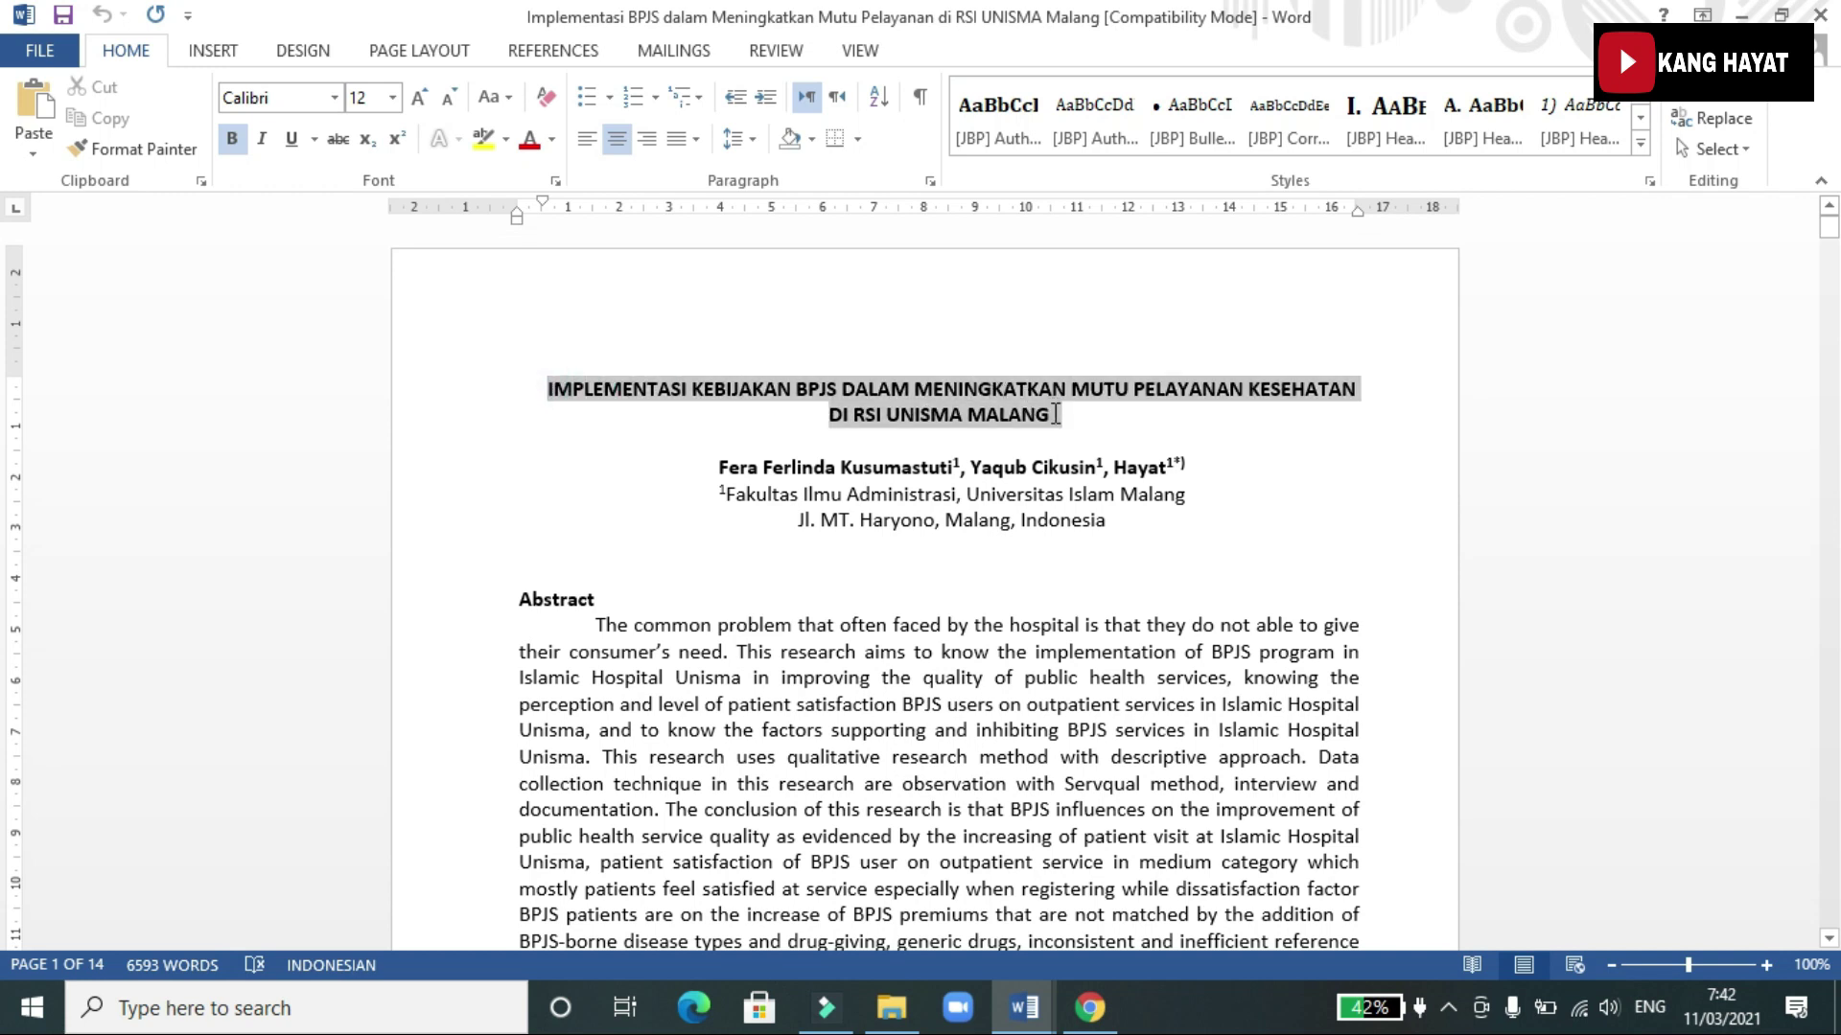
Paste the manuscript's title into the submission's Title field
left_click(1091, 1012)
scroll(549, 702, "down", 5)
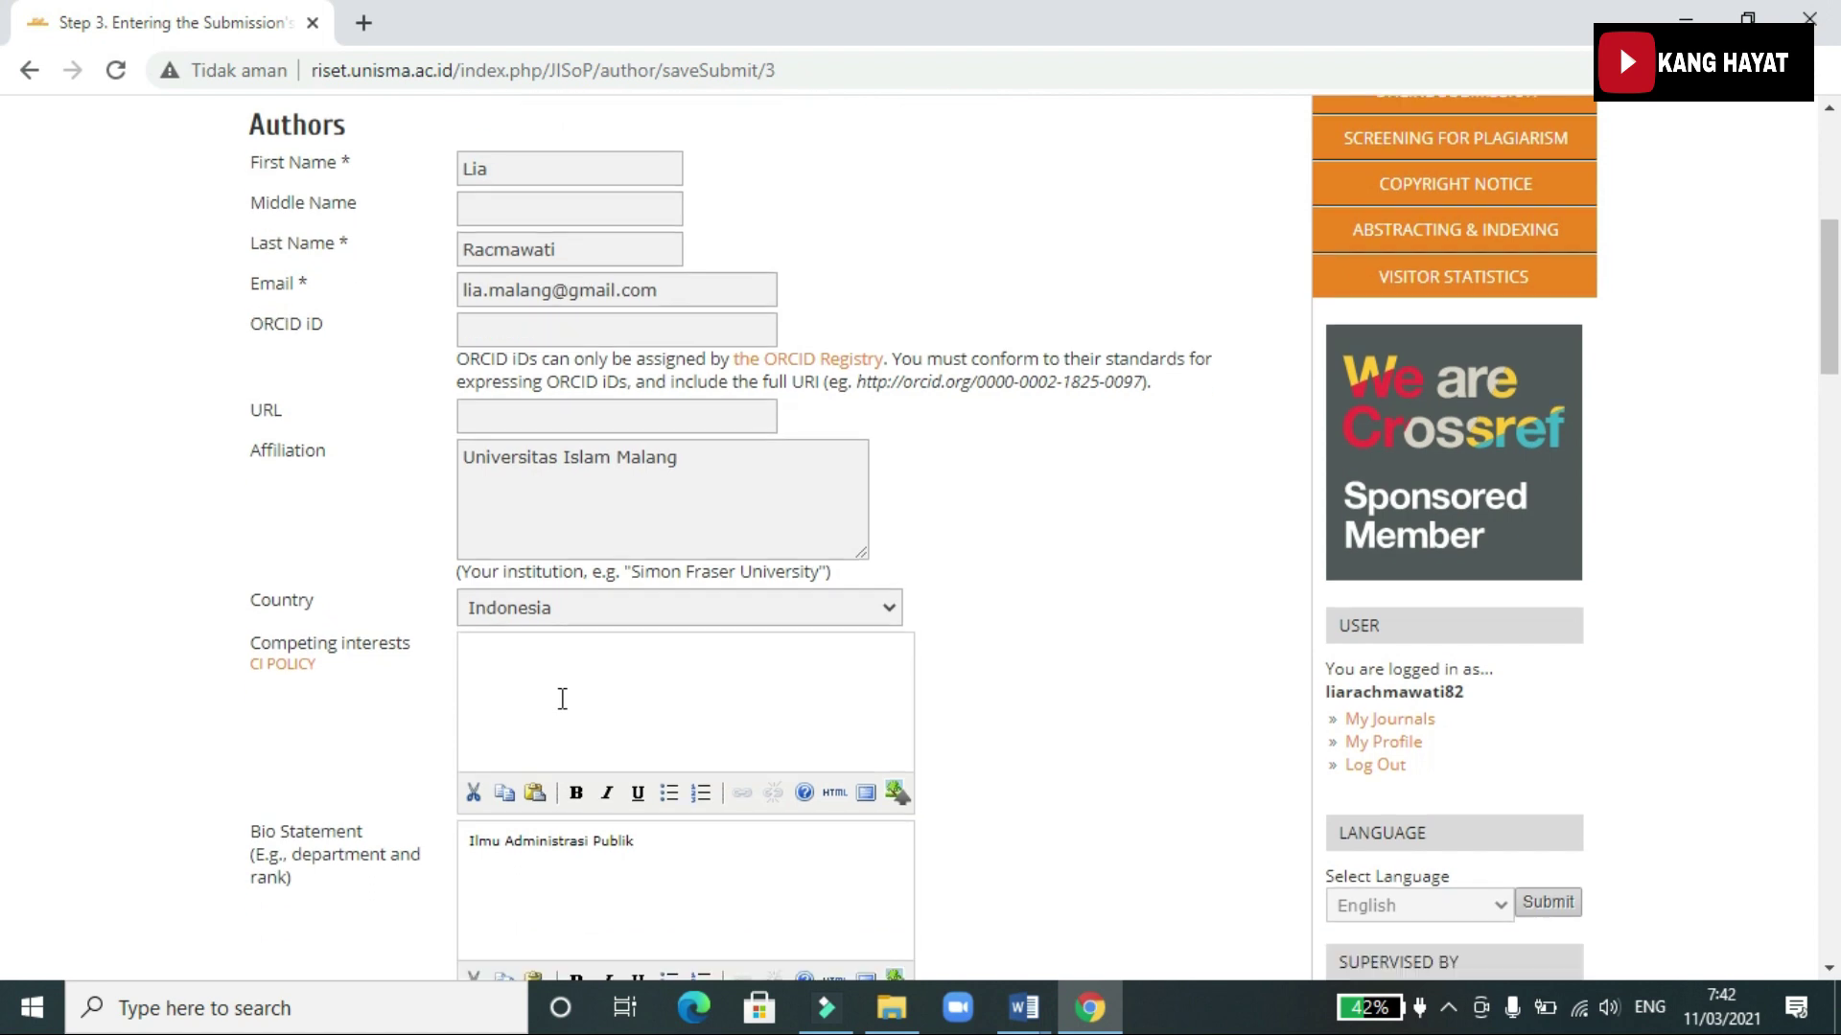
scroll(558, 671, "down", 10)
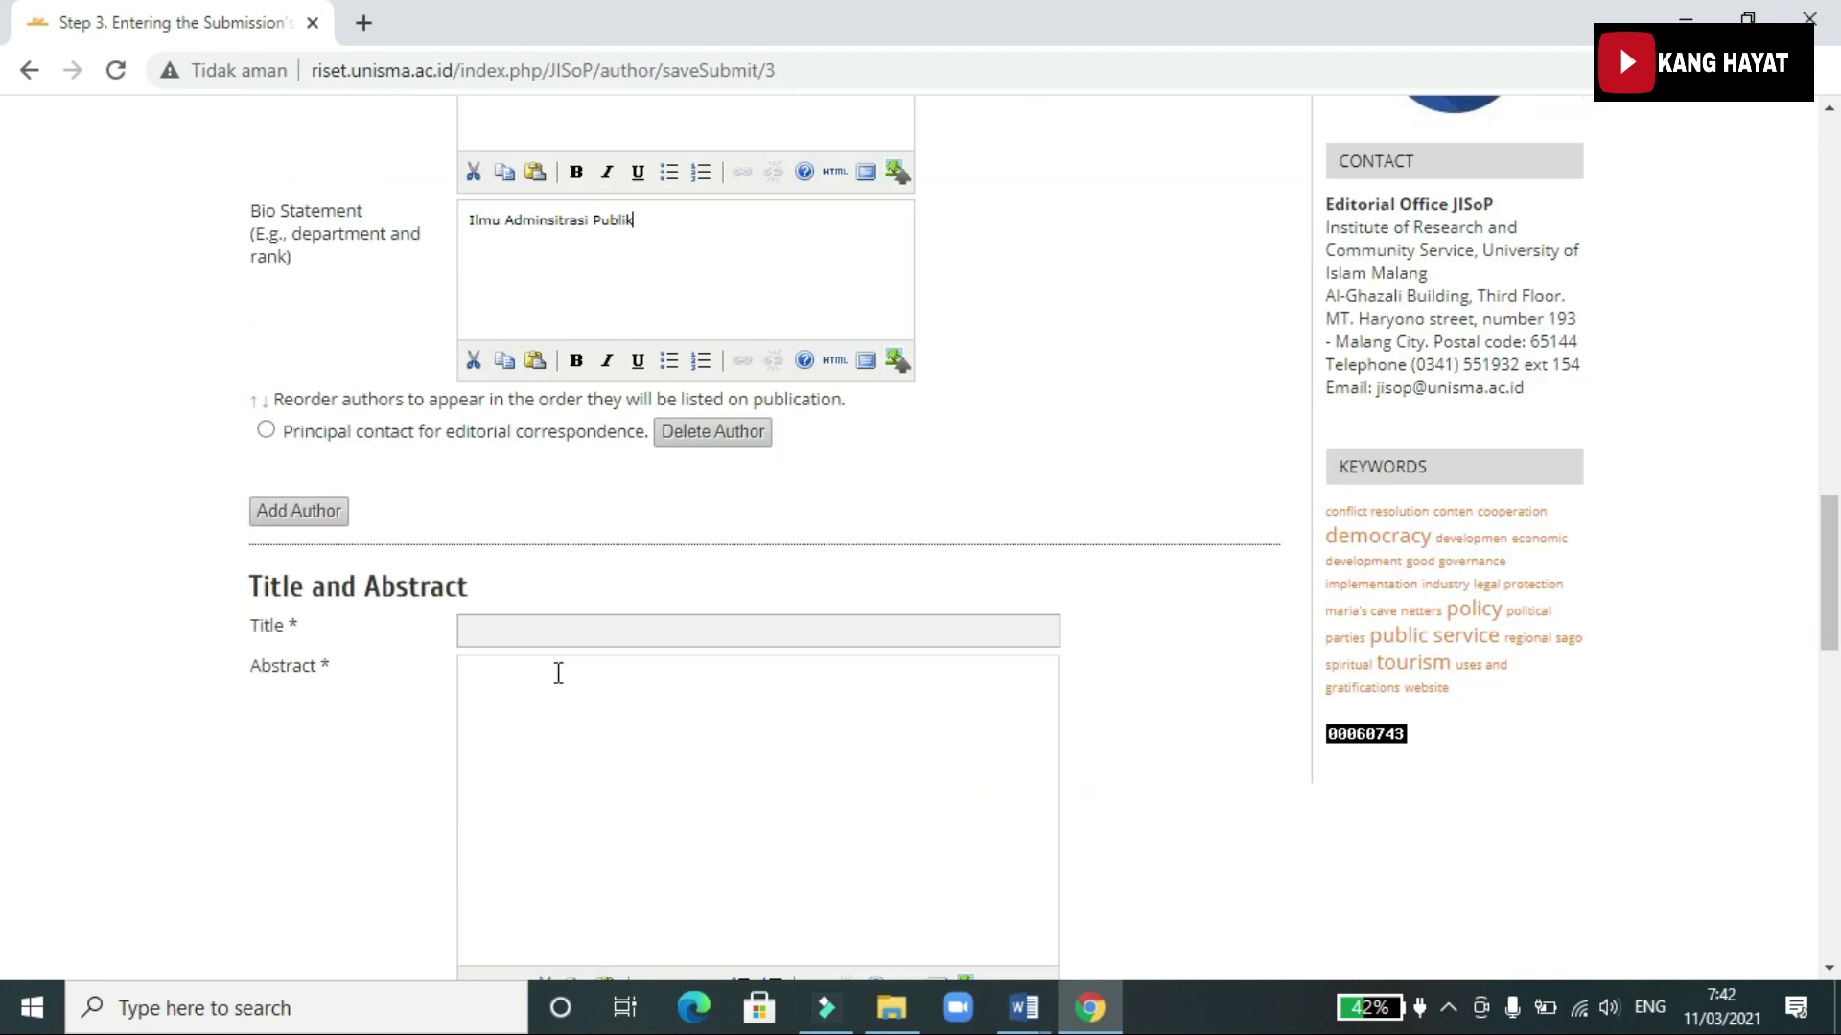
left_click(561, 634)
key("ctrl+v")
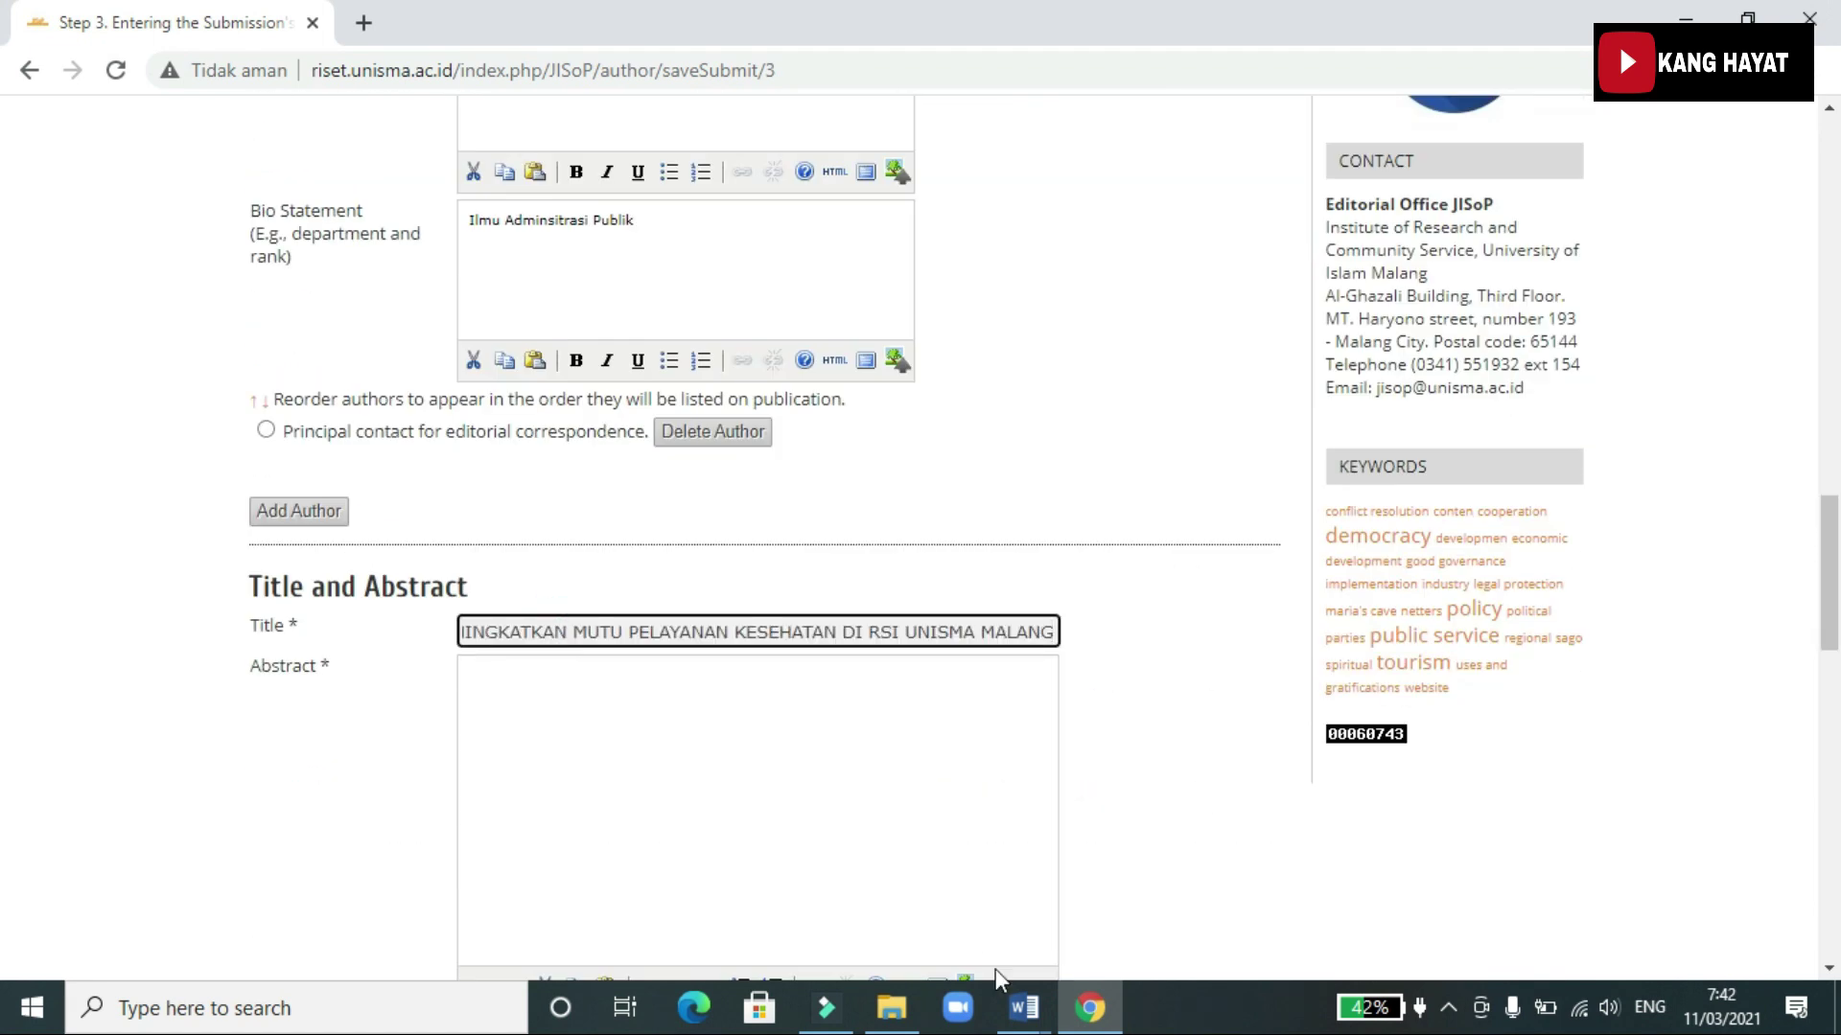
Select and copy the full Abstract paragraph in the Word manuscript
mouse_move(1037, 1015)
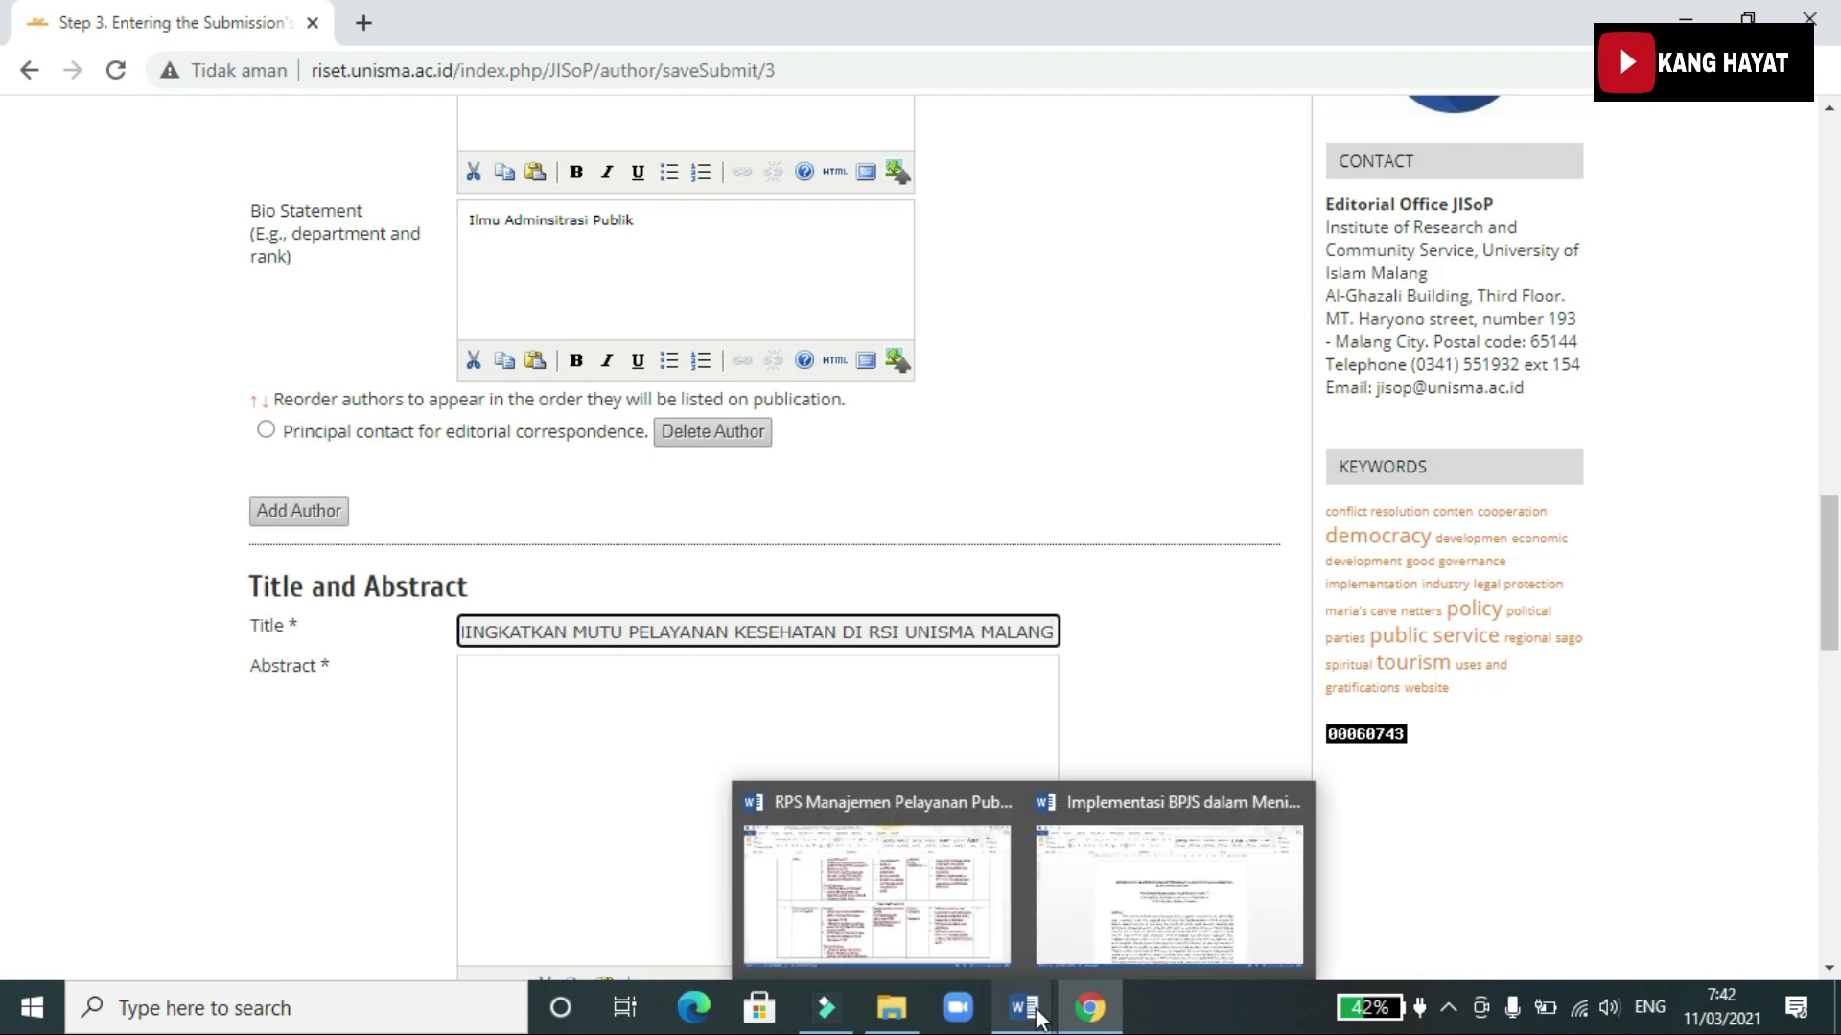
left_click(1064, 944)
left_click(604, 433)
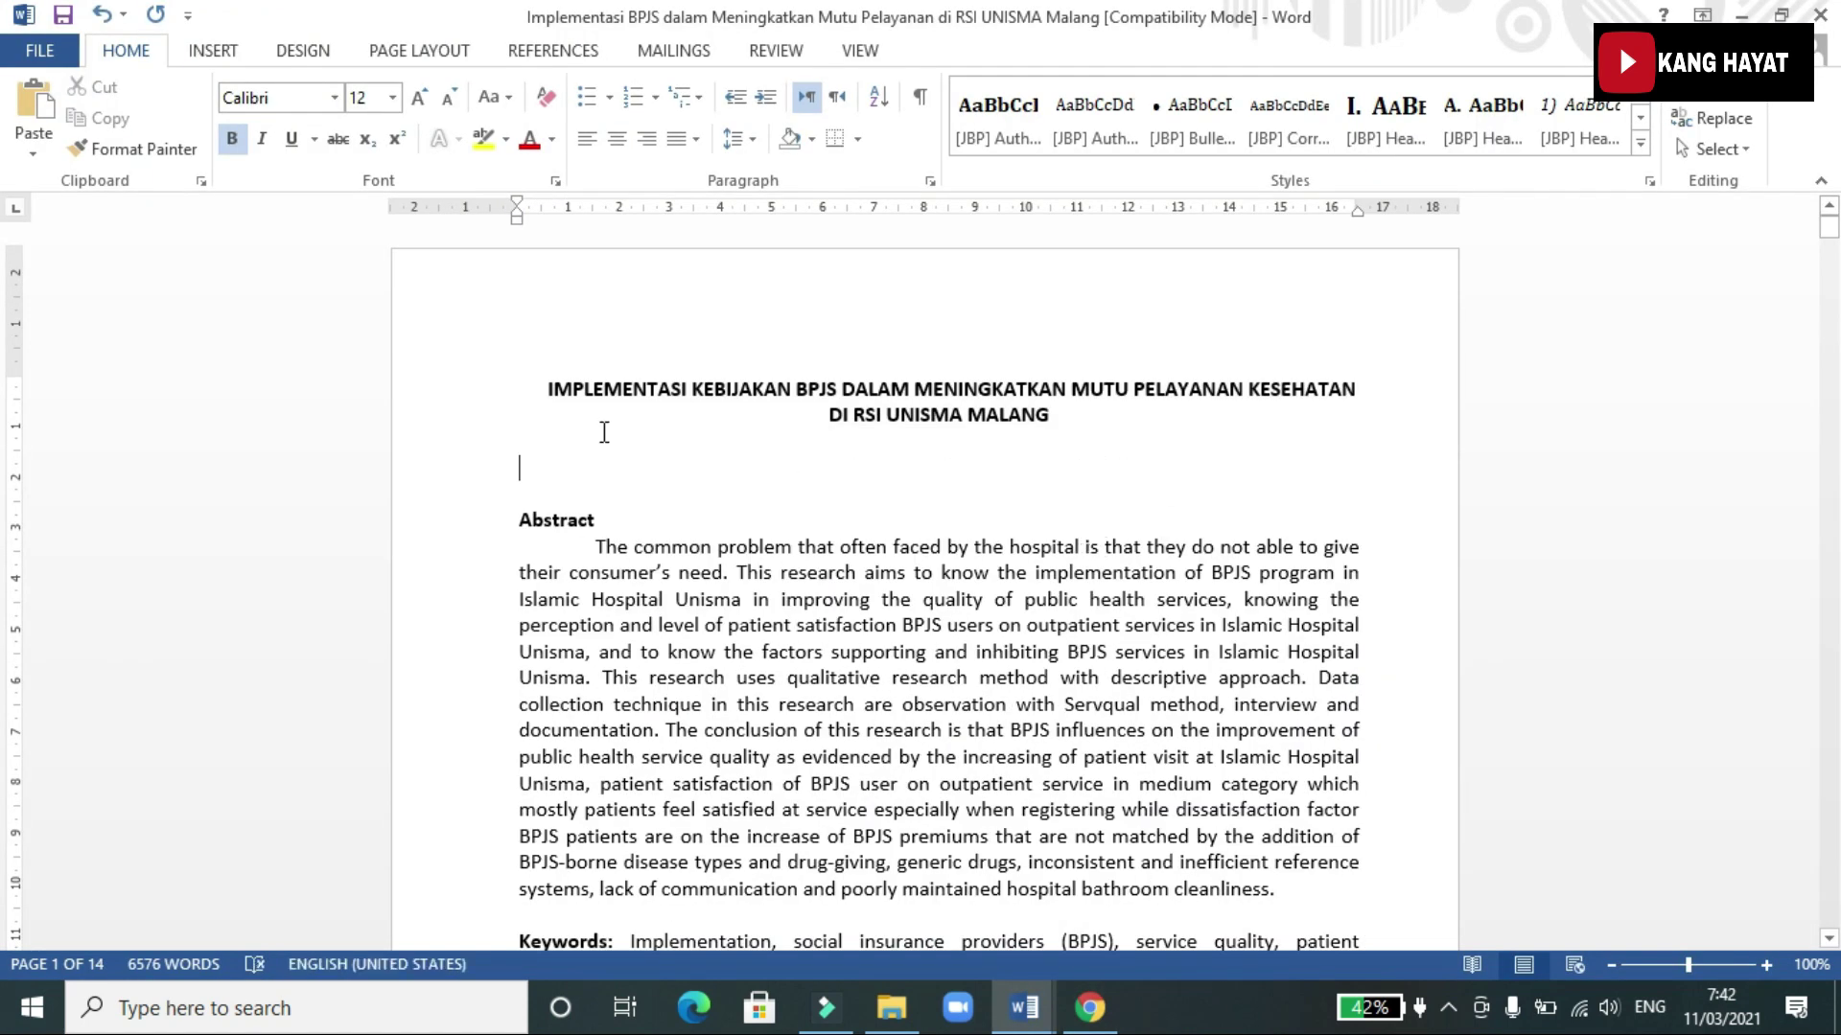
mouse_move(518, 519)
left_mouse_down()
mouse_move(1006, 793)
mouse_move(1228, 839)
mouse_move(1242, 875)
left_mouse_up()
left_click(762, 652)
left_click_drag(599, 552, 1285, 892)
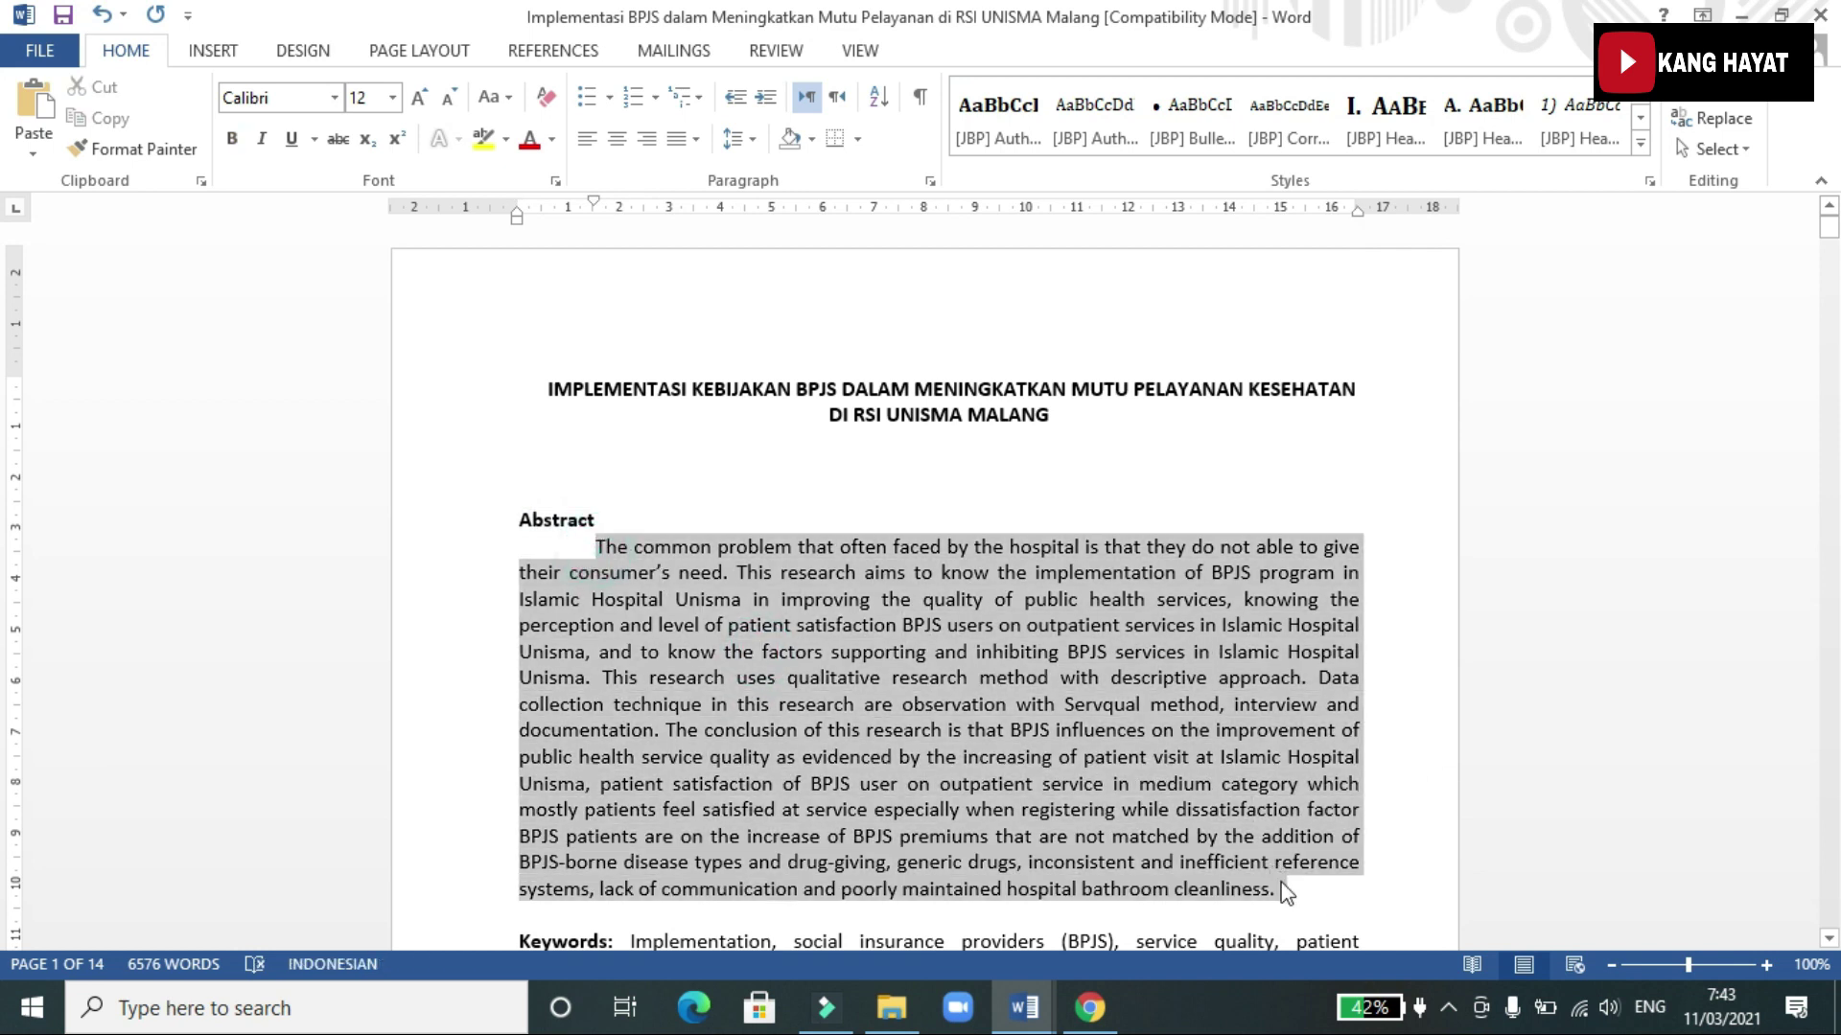
key("ctrl+c")
Paste the copied abstract into the submission's Abstract box
left_click(1090, 1007)
left_click(529, 694)
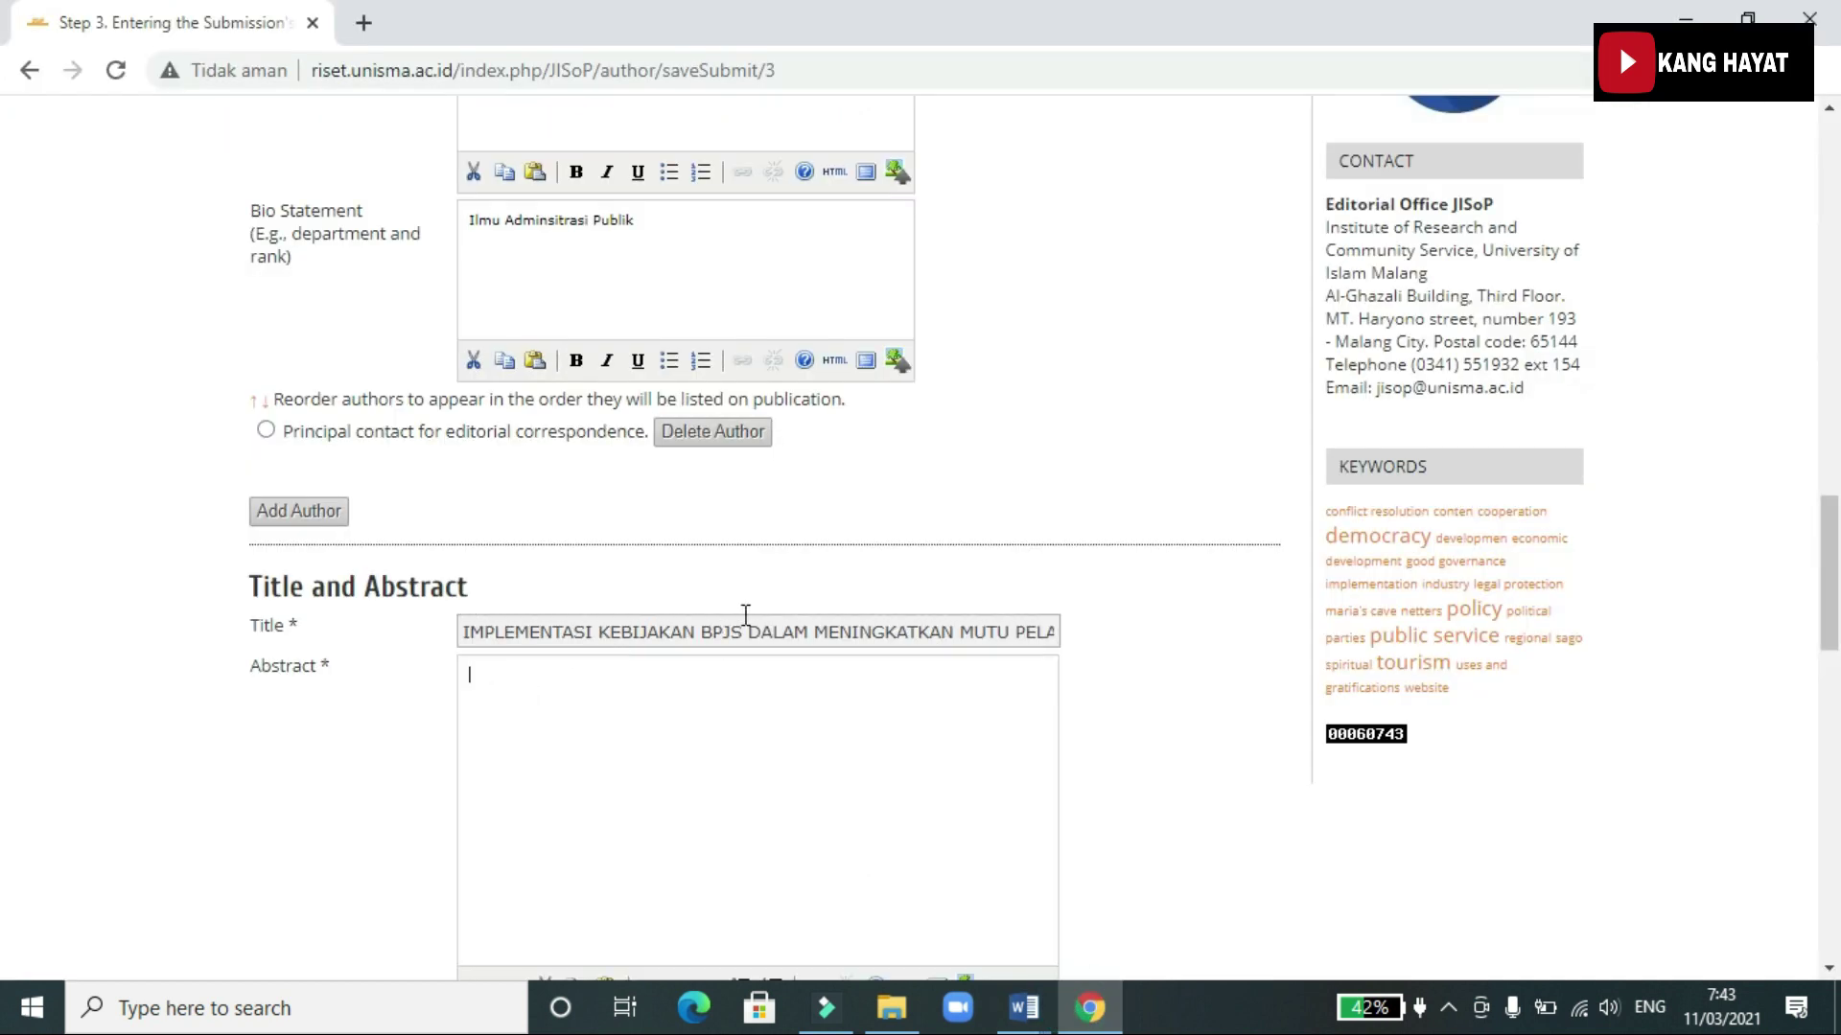
key("ctrl+v")
right_click(584, 724)
left_click(1179, 653)
scroll(1047, 649, "down", 1)
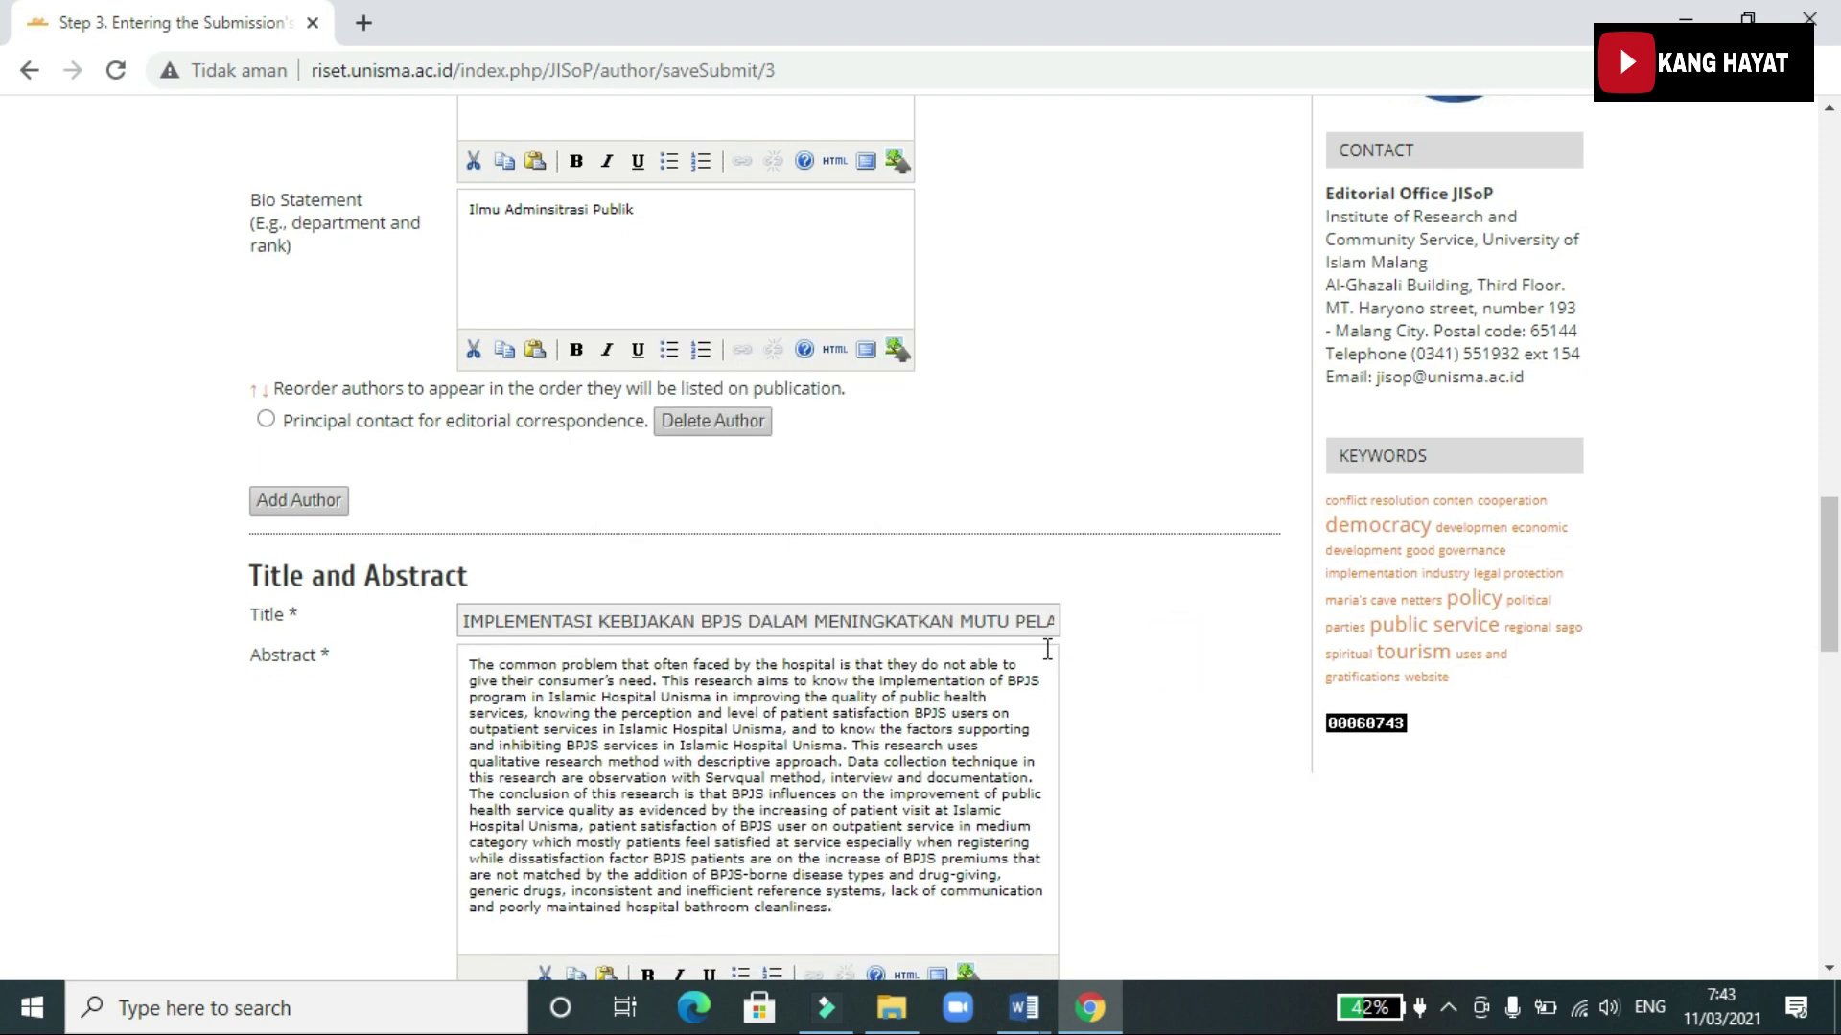
scroll(1047, 649, "down", 7)
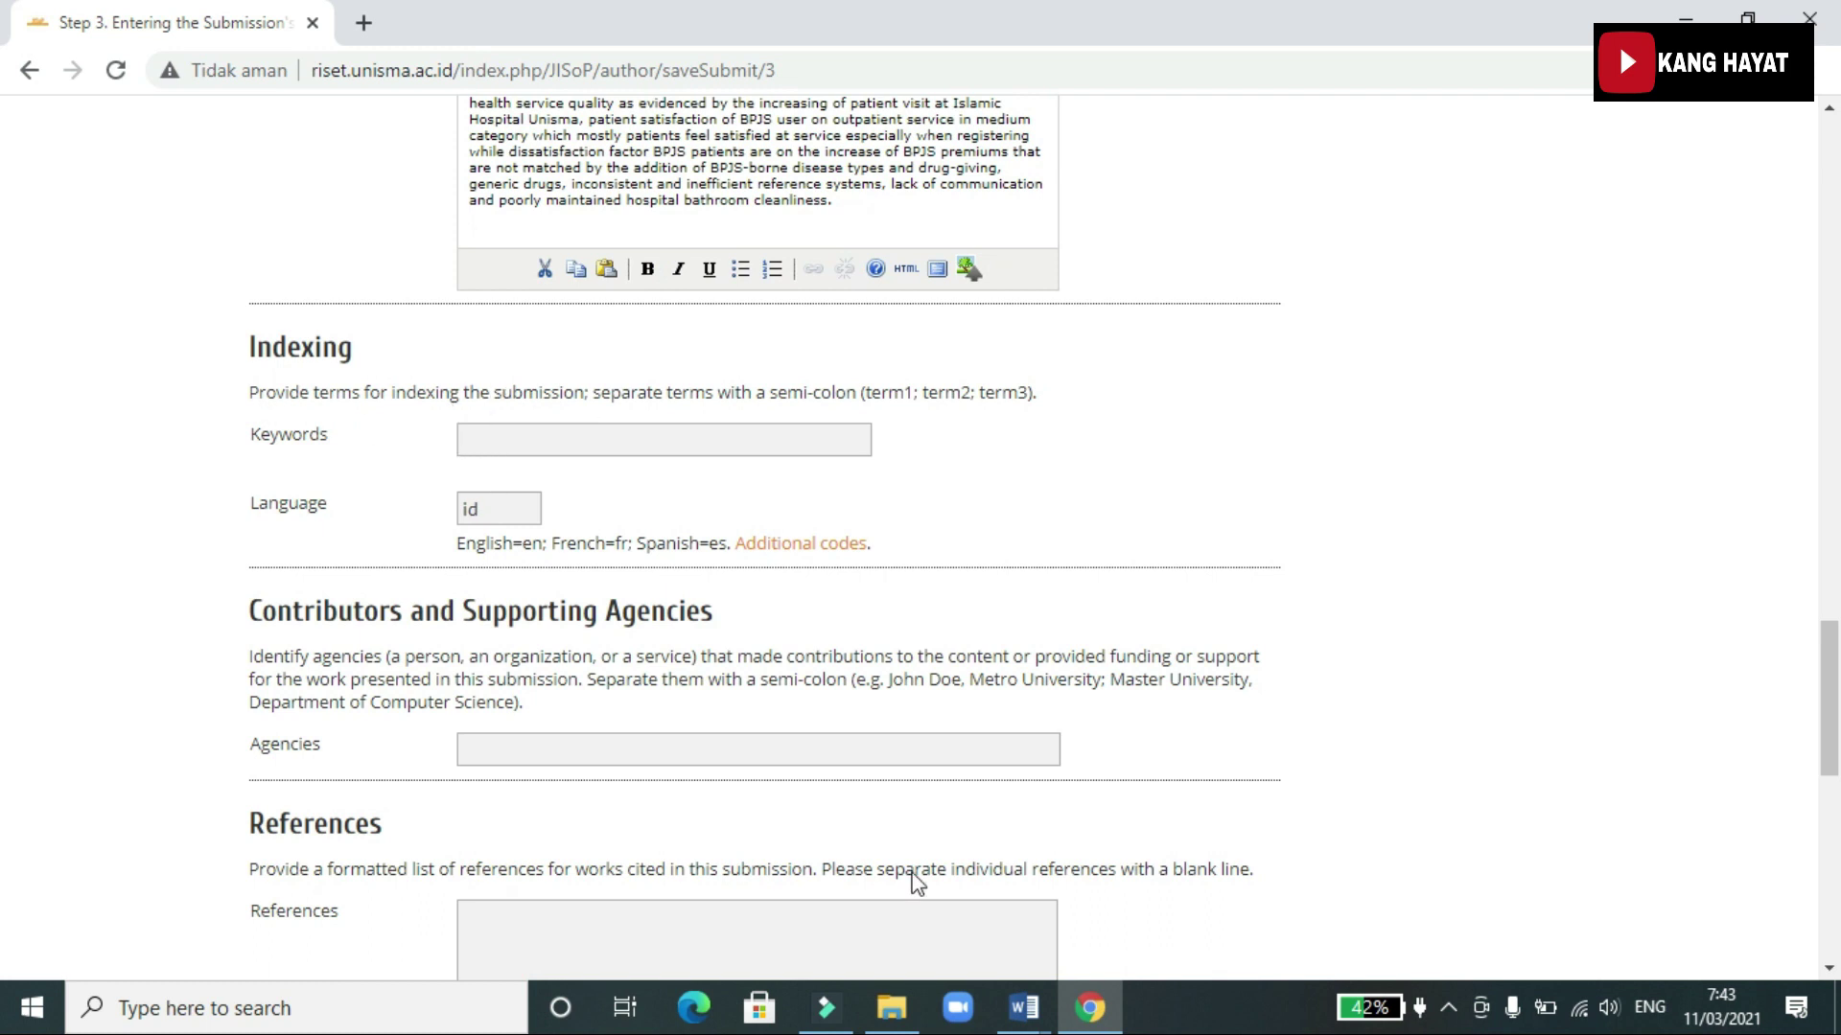
Copy the manuscript's keywords from Word into the Keywords field
left_click(1024, 1007)
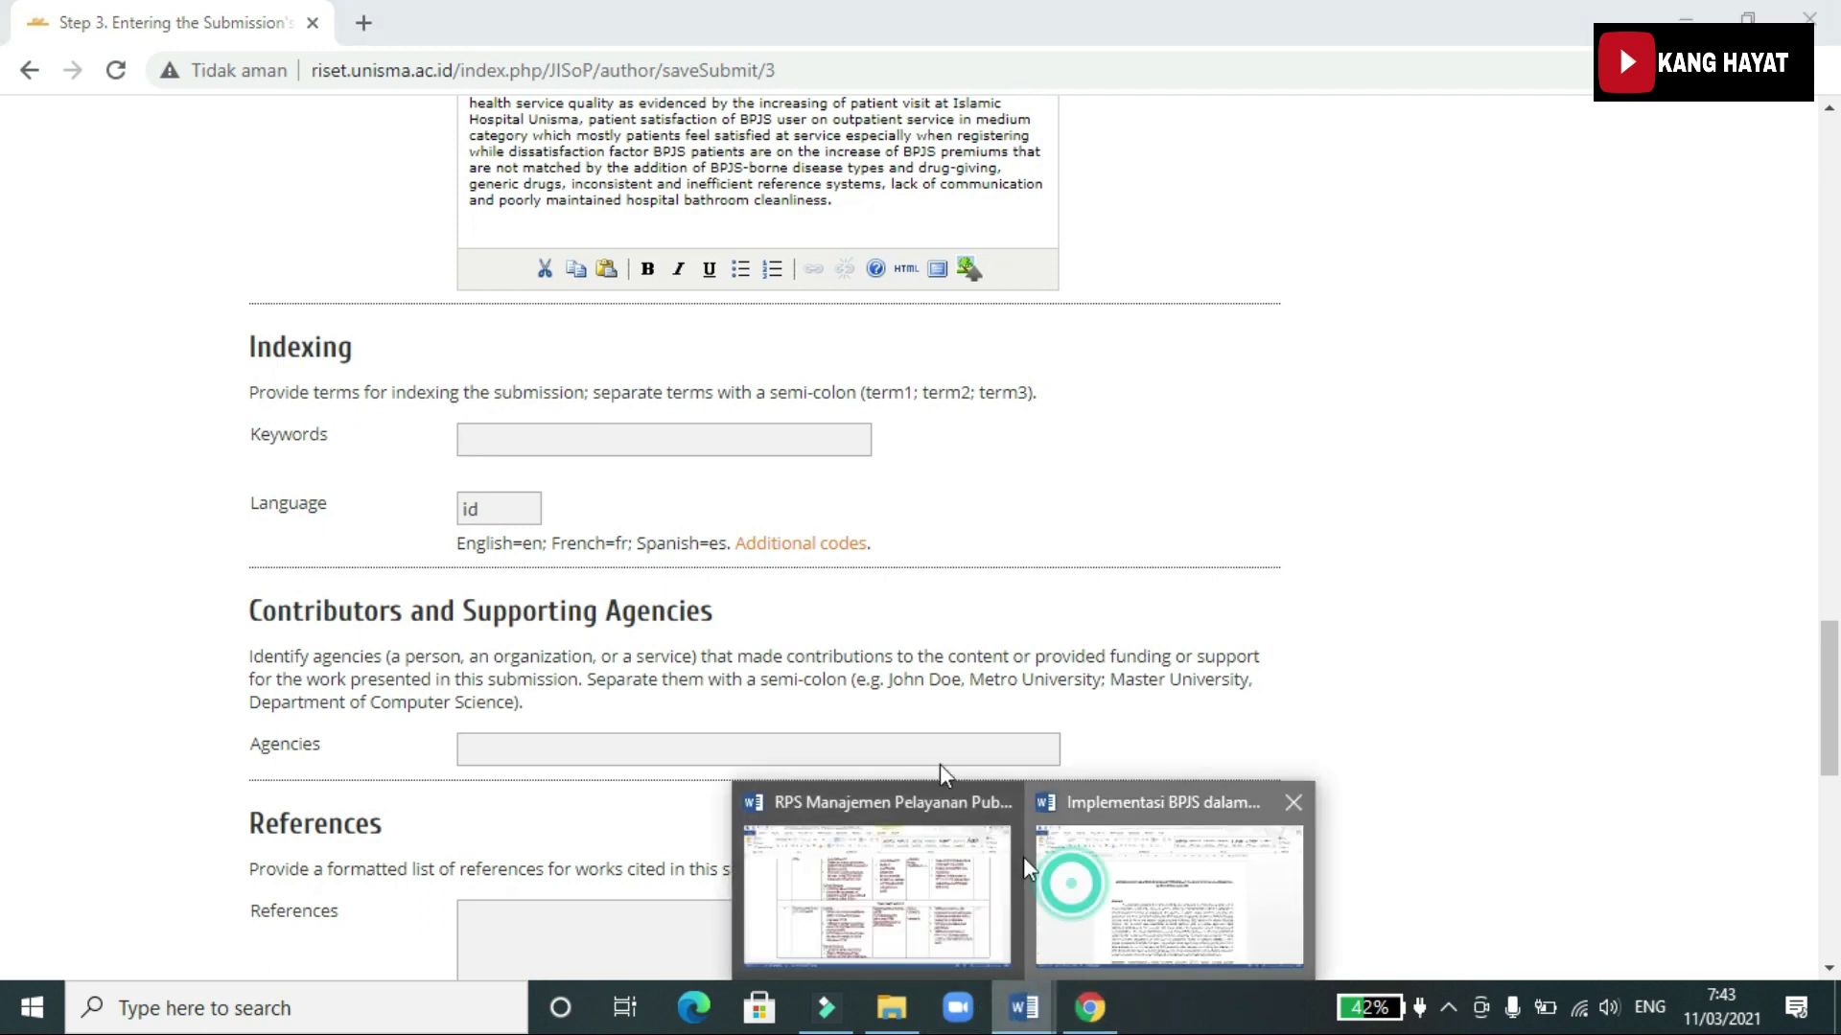
left_click(1026, 863)
scroll(910, 709, "down", 3)
left_click_drag(628, 770, 916, 803)
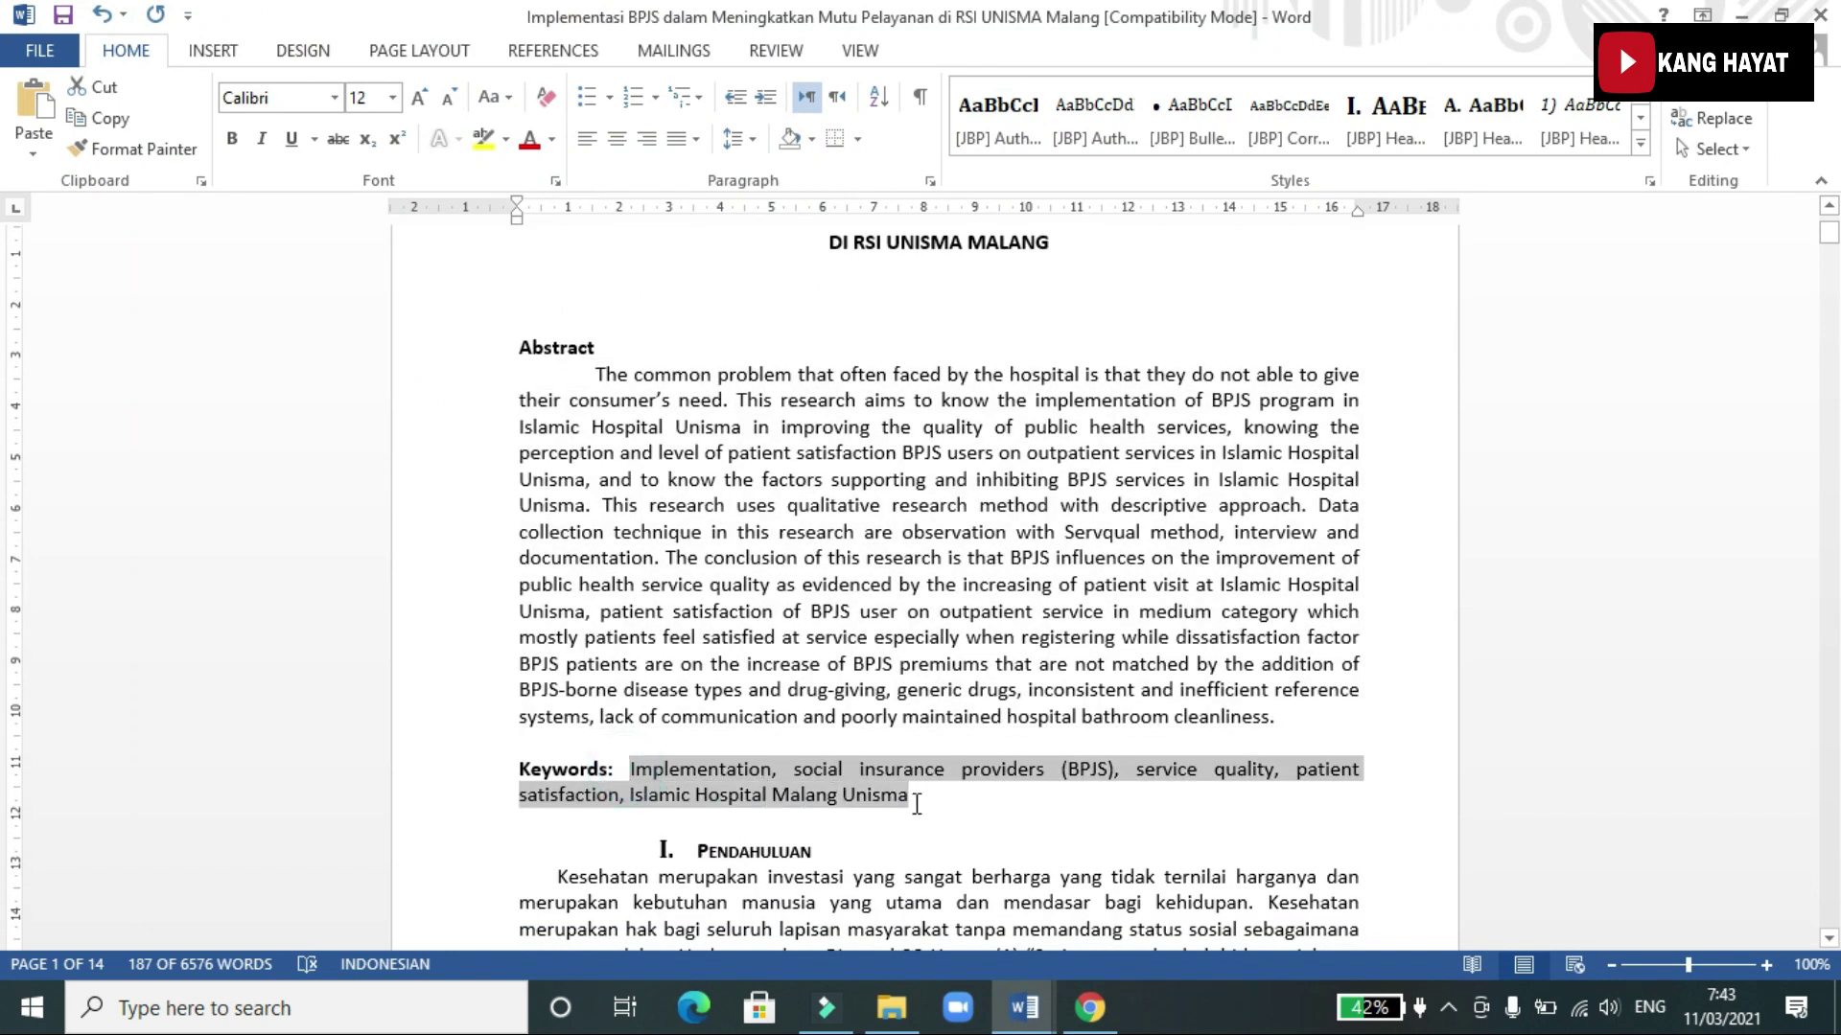
left_click(1086, 1006)
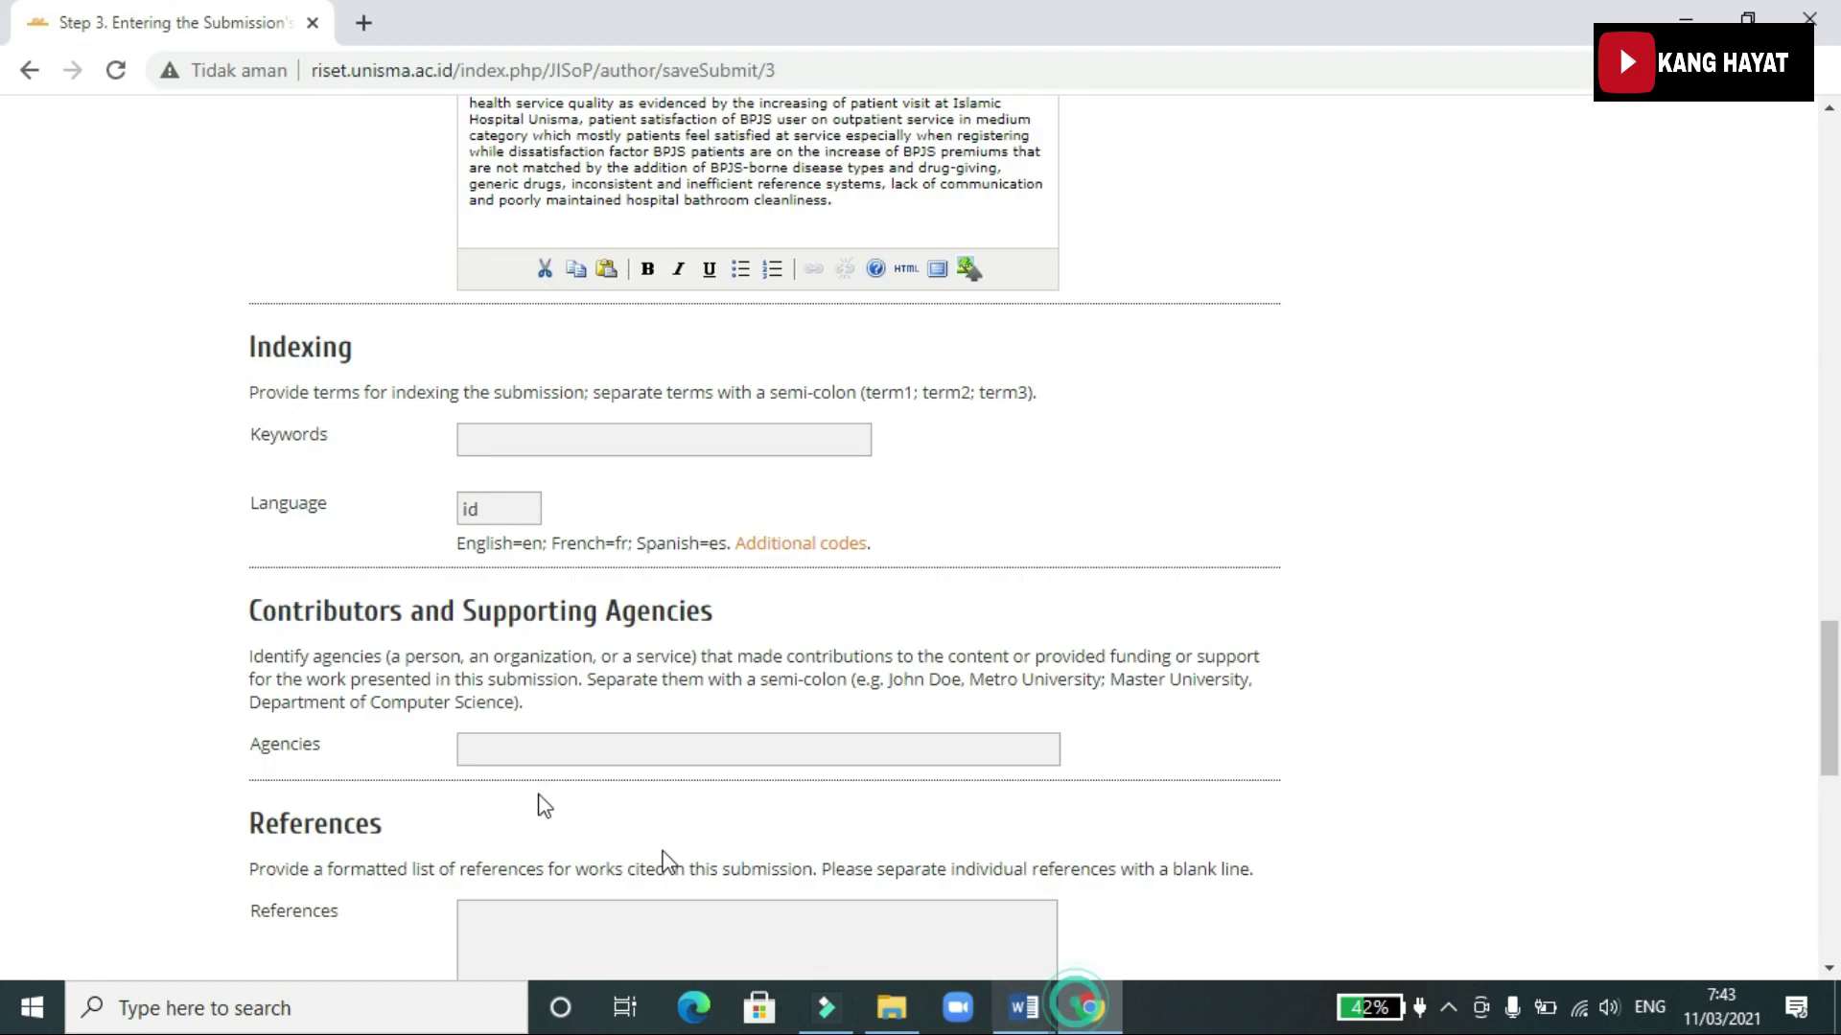
left_click(524, 443)
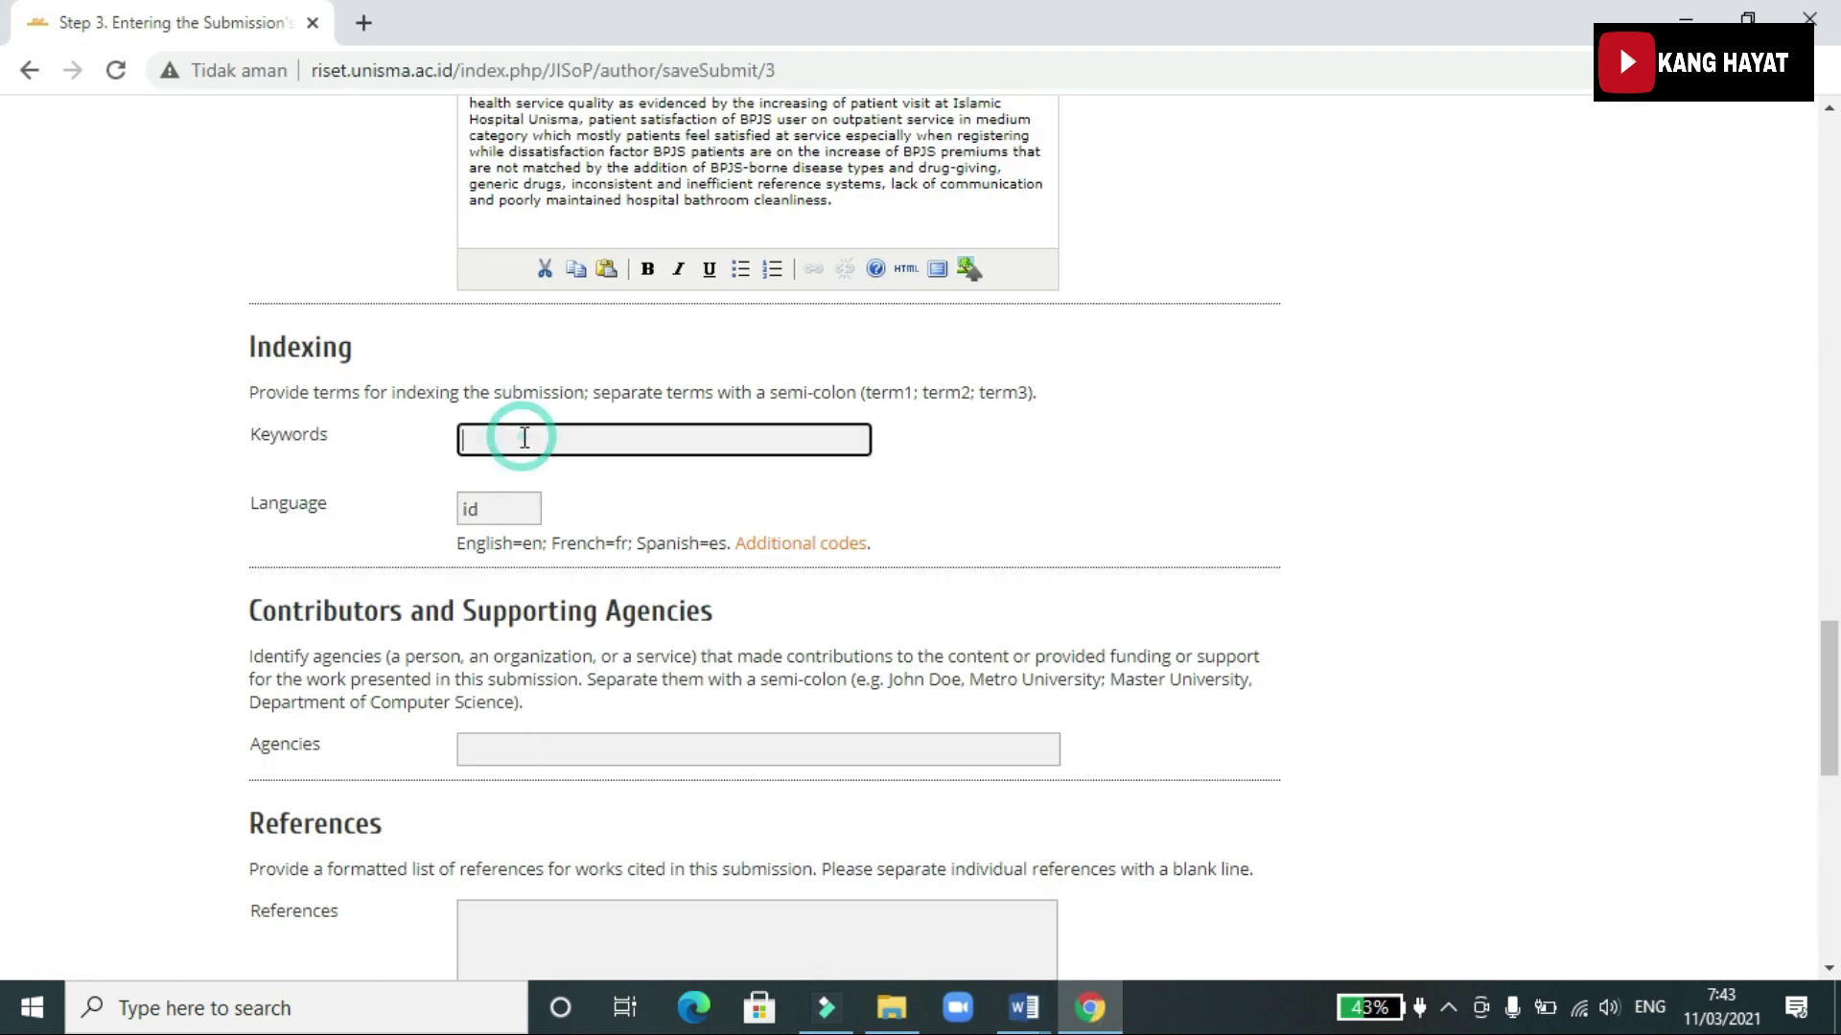
key("ctrl+v")
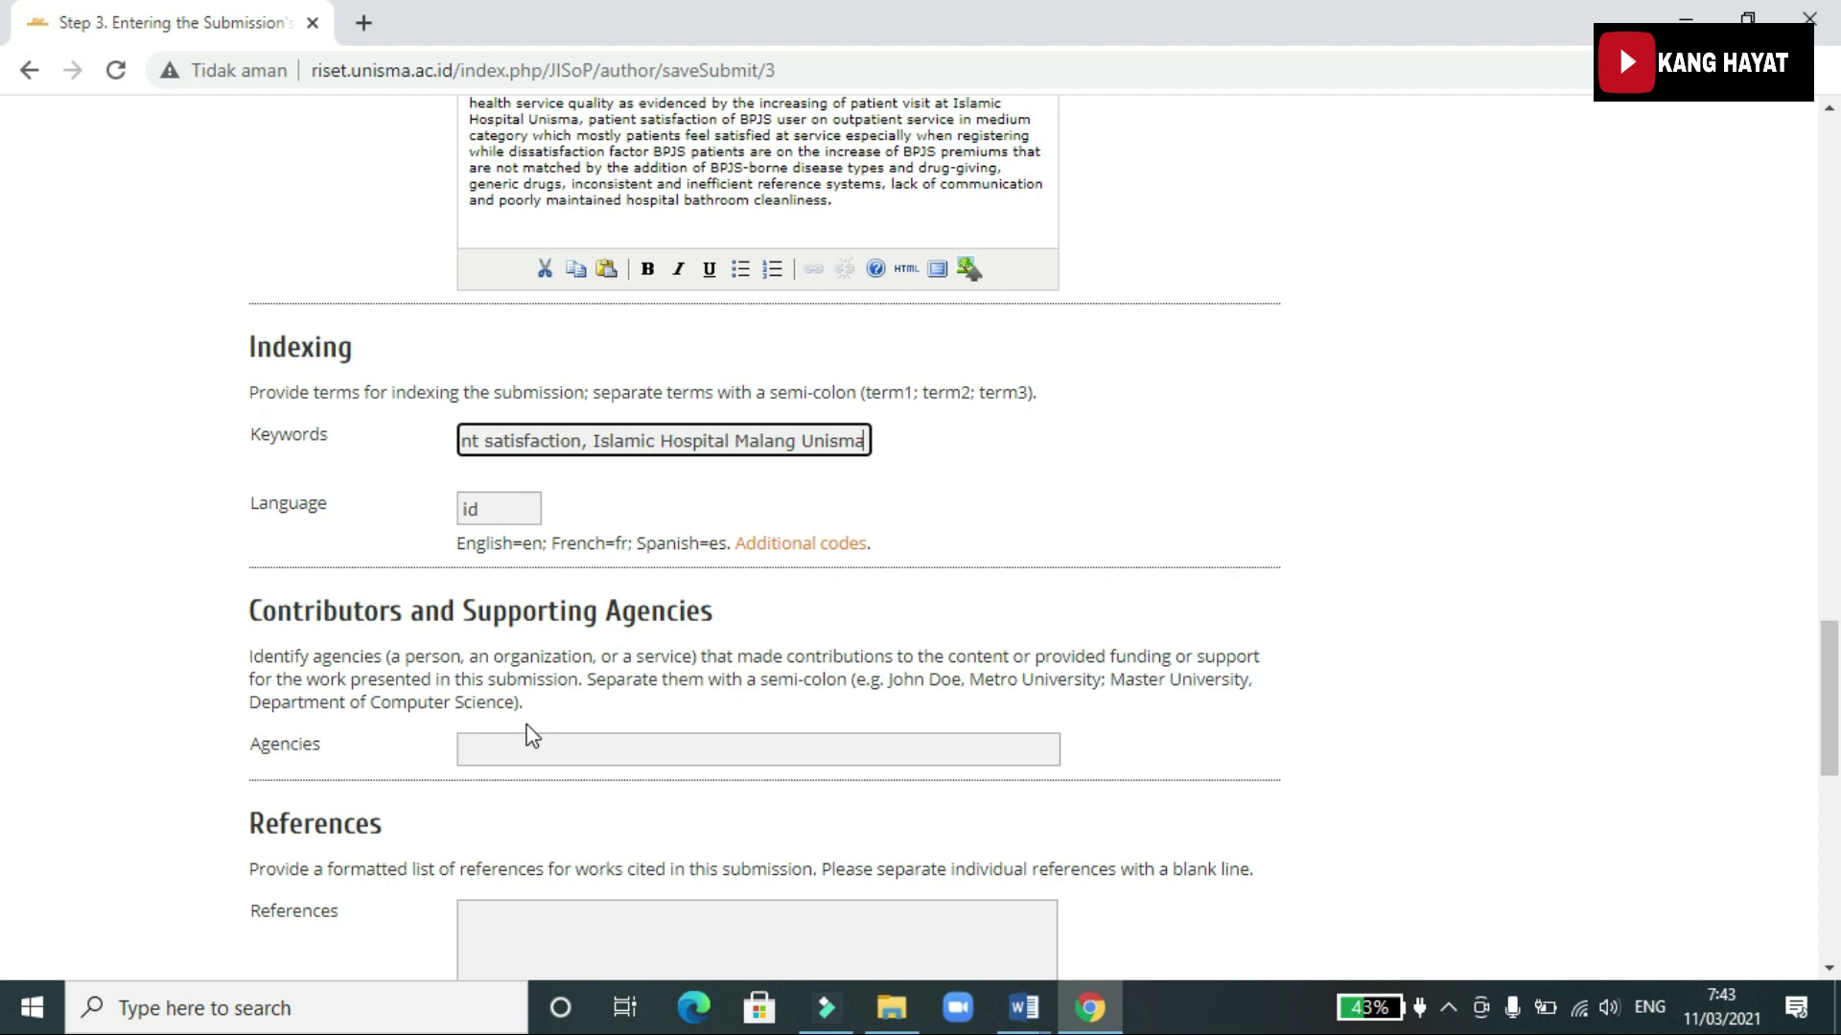
Scroll down to the References field and bring up the open Word documents
scroll(533, 736, "down", 2)
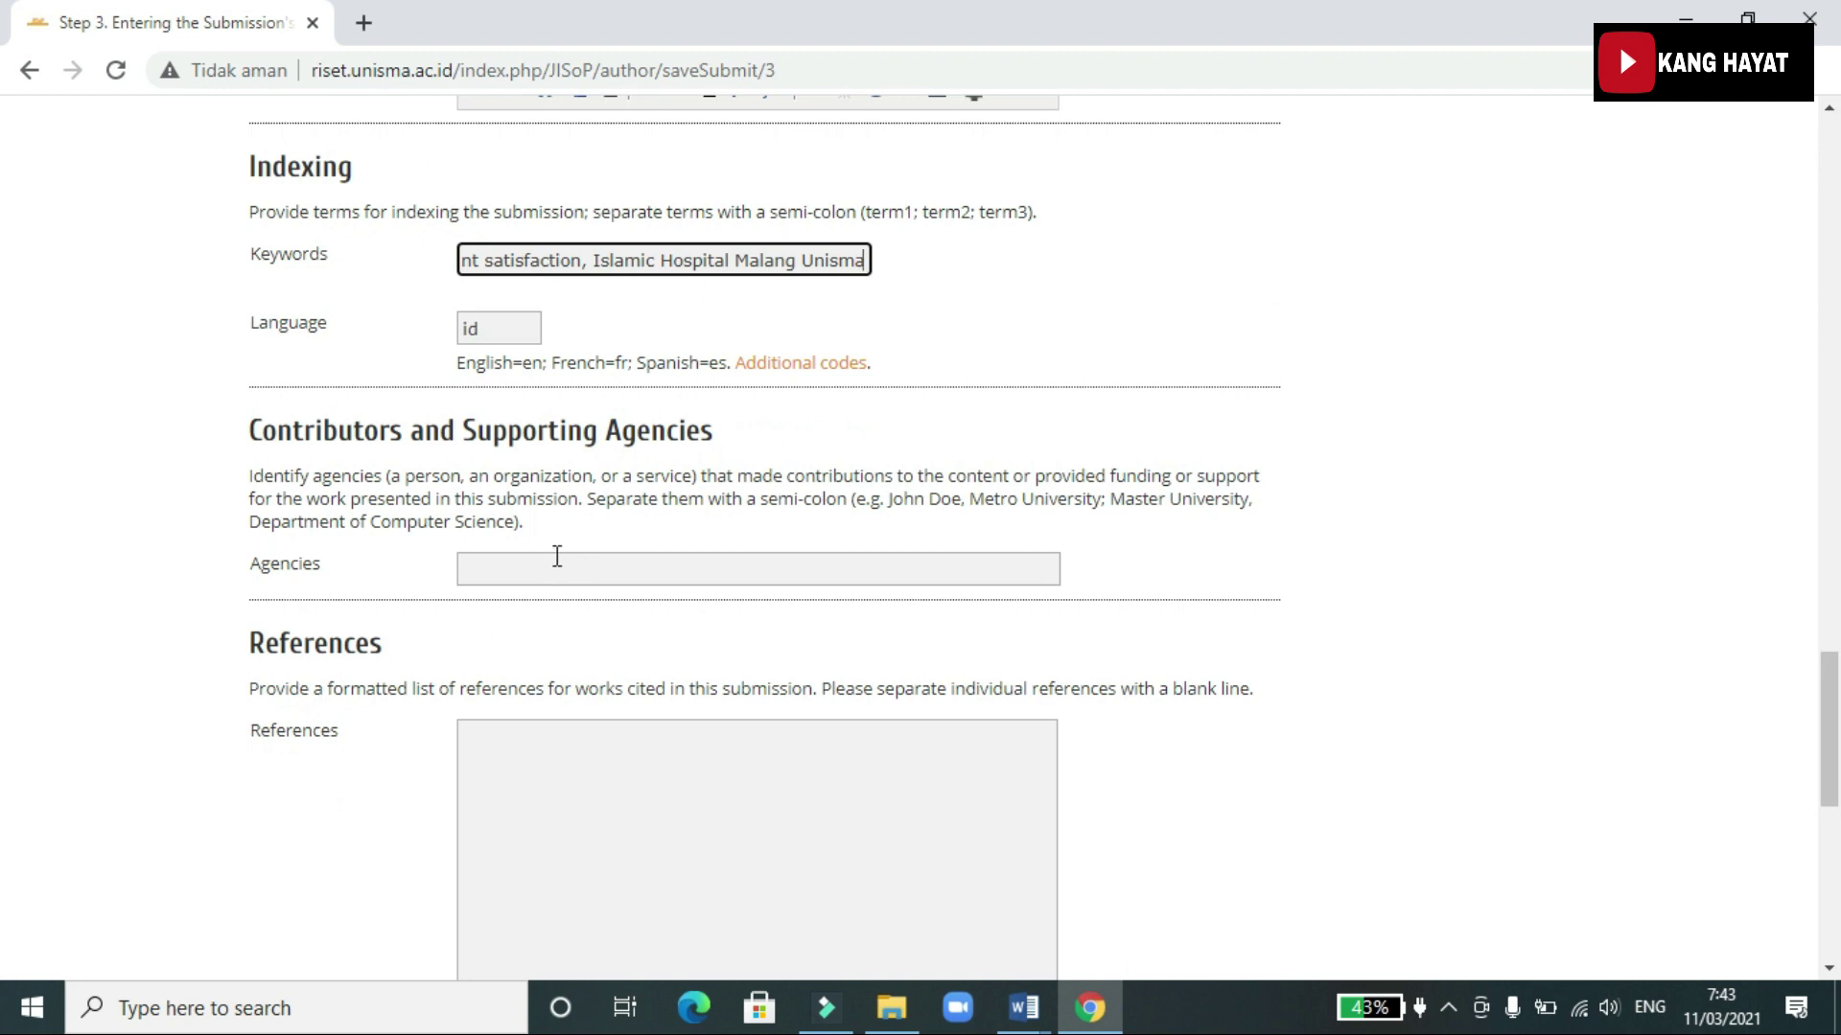
scroll(729, 633, "down", 2)
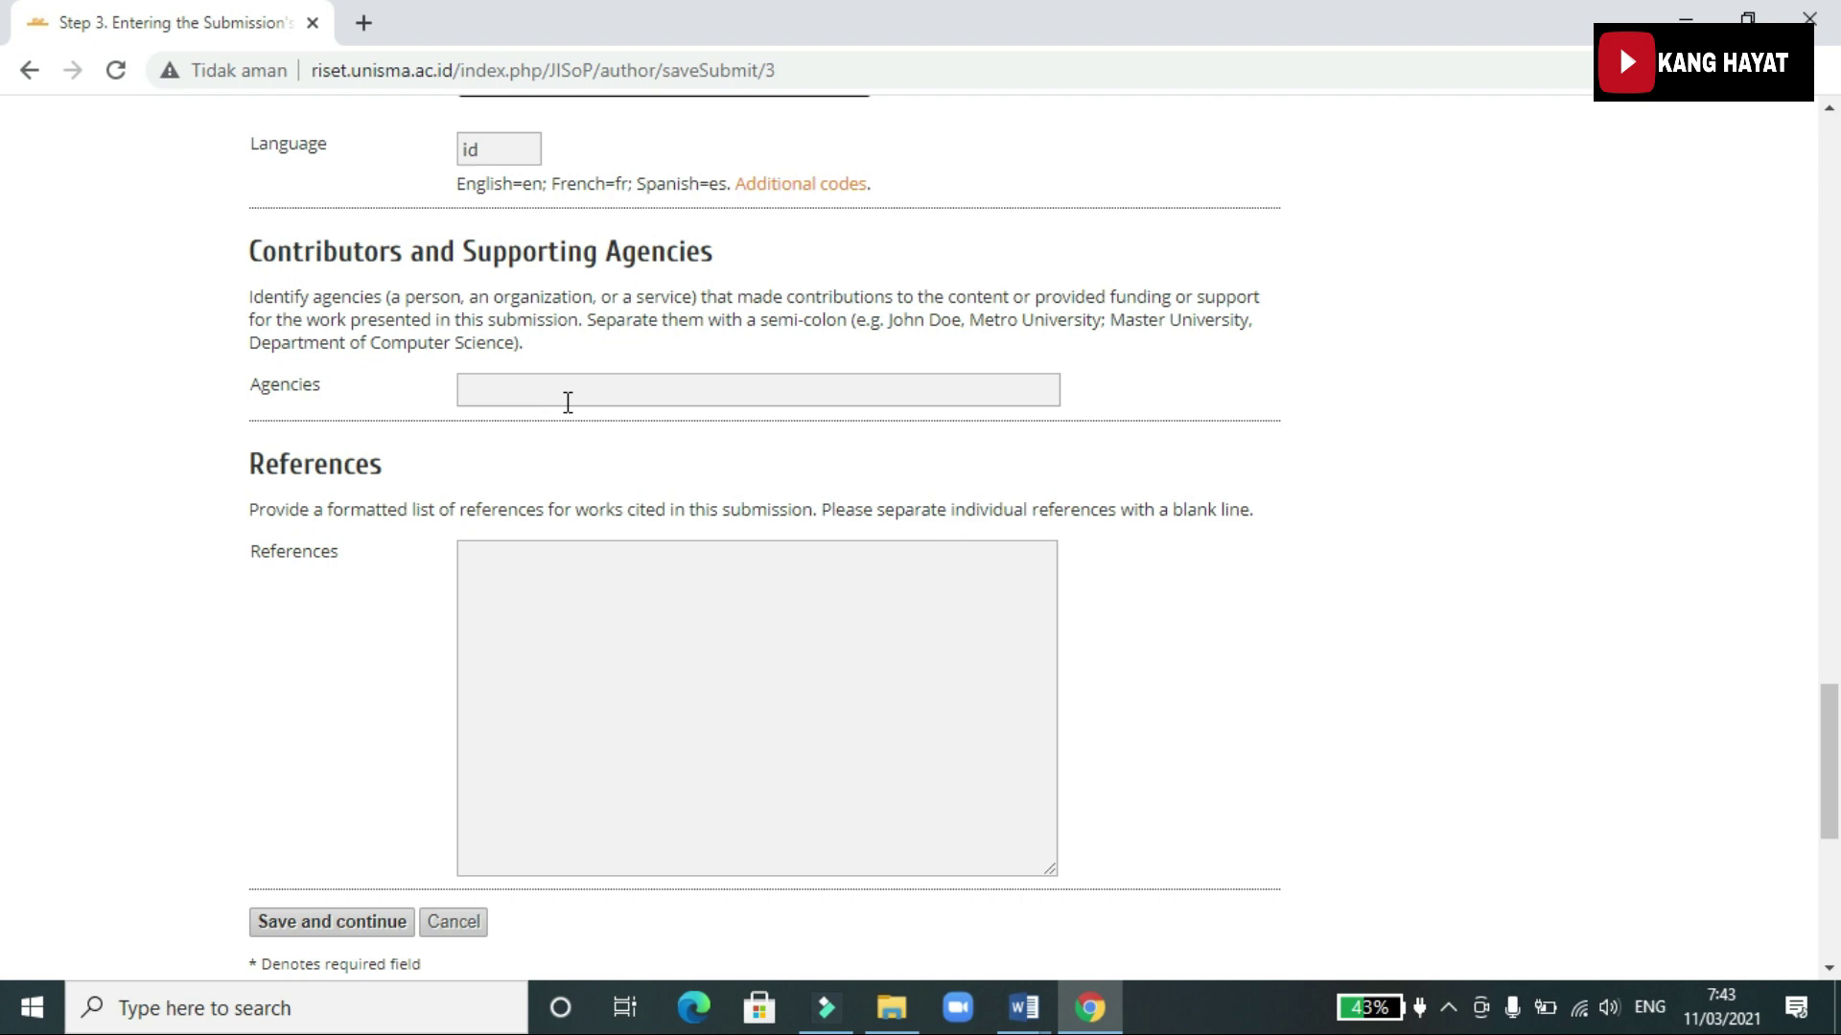
scroll(644, 542, "down", 2)
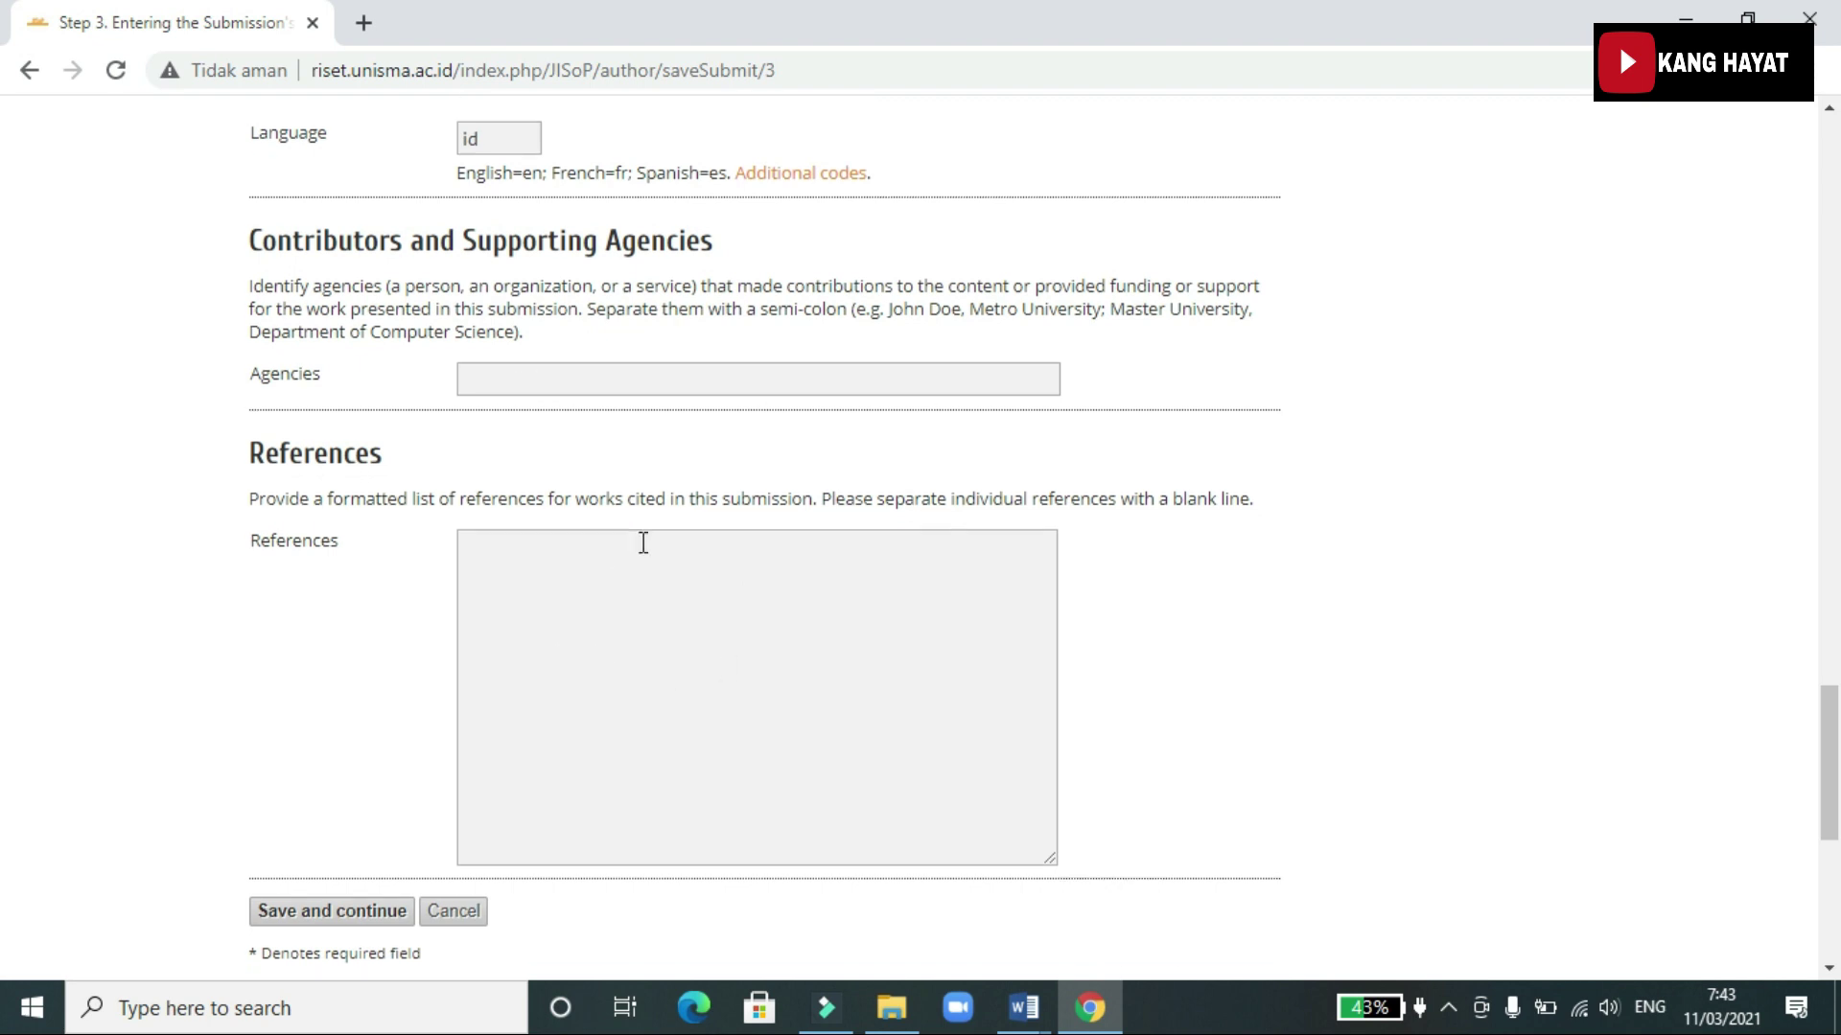
left_click(1024, 1006)
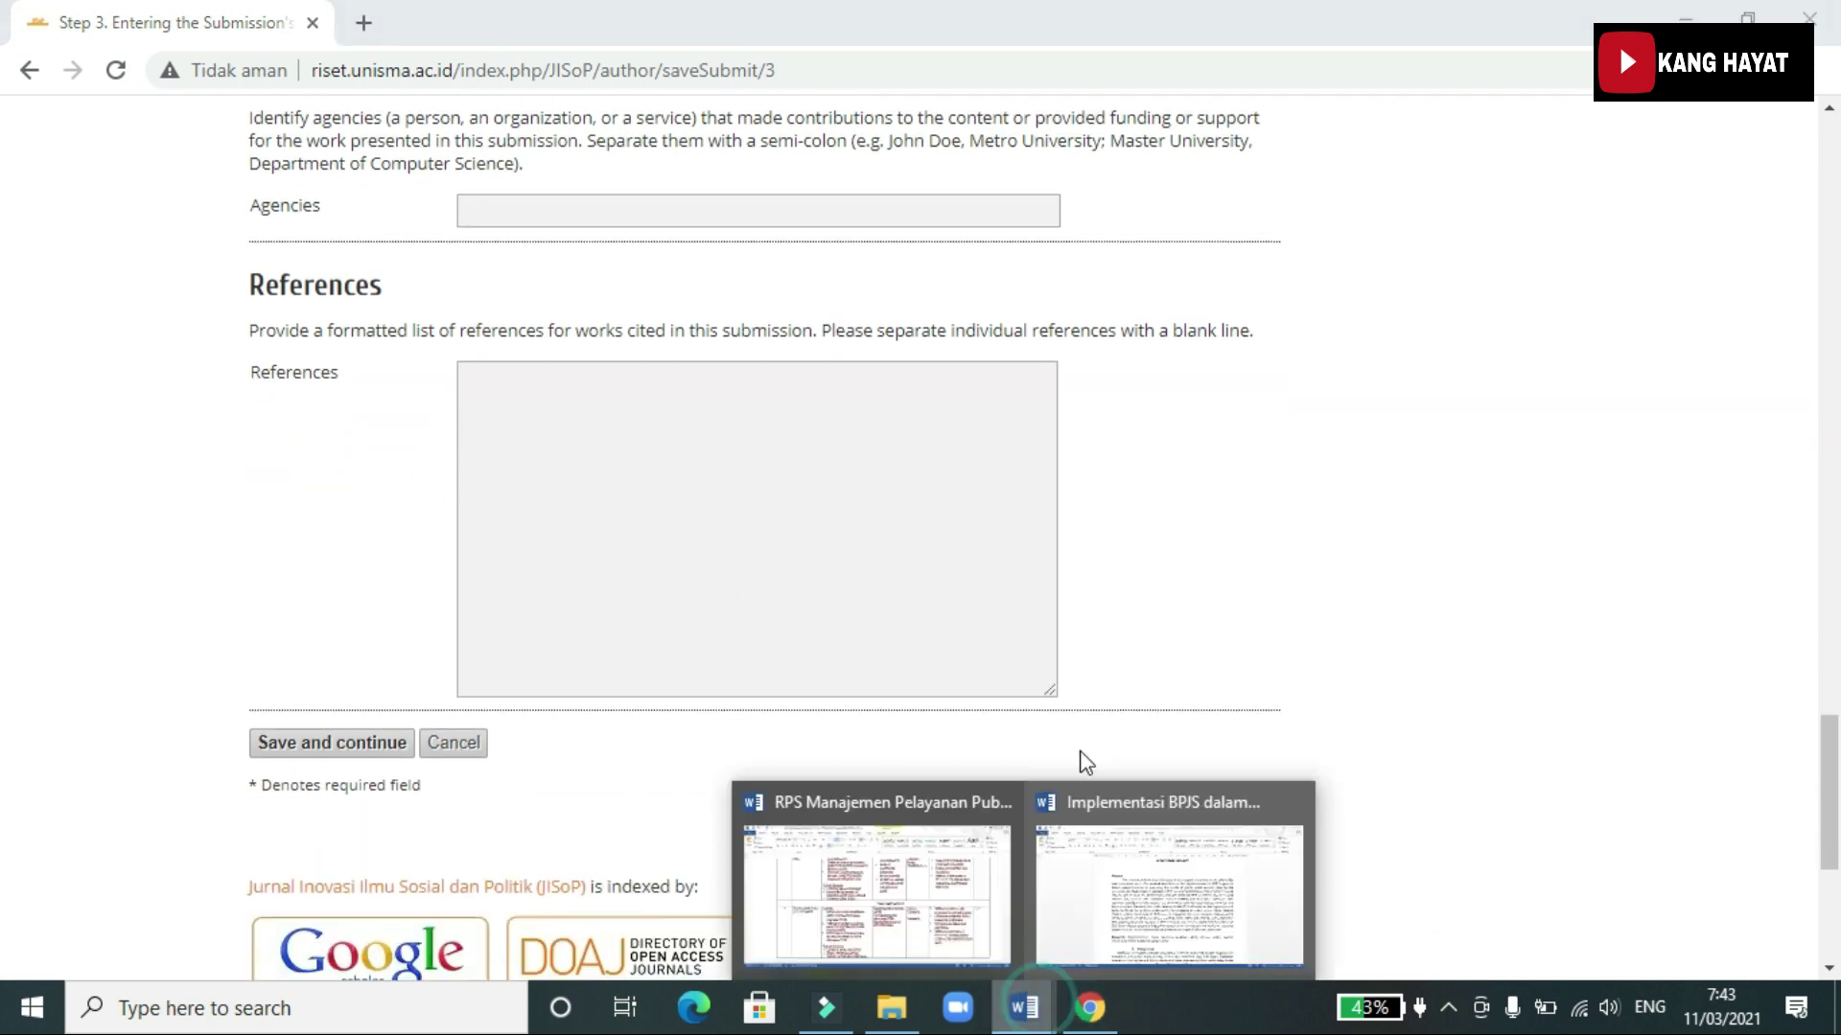
Select the whole References list in the Implementasi BPJS manuscript
left_click(1151, 862)
scroll(1832, 288, "down", 5)
scroll(1831, 288, "down", 4)
scroll(1832, 268, "up", 9)
left_click_drag(1831, 242, 1831, 915)
scroll(874, 619, "up", 6)
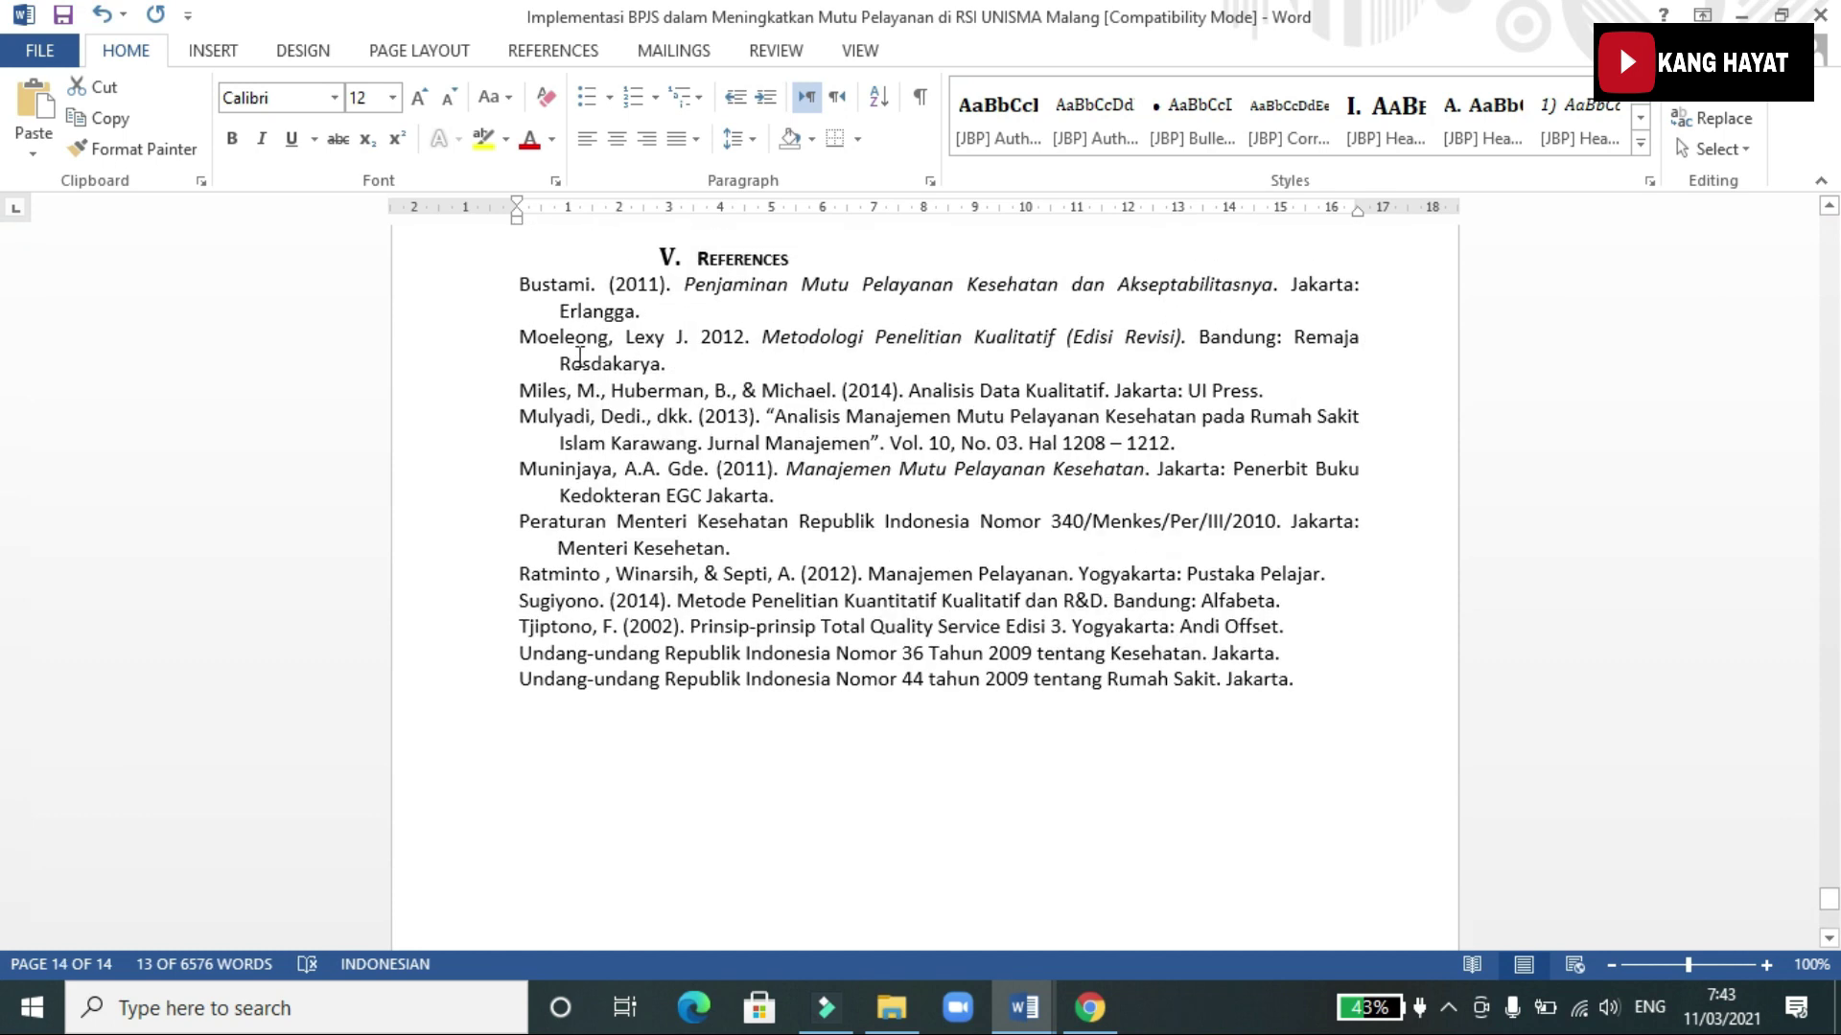
left_click_drag(517, 287, 1314, 694)
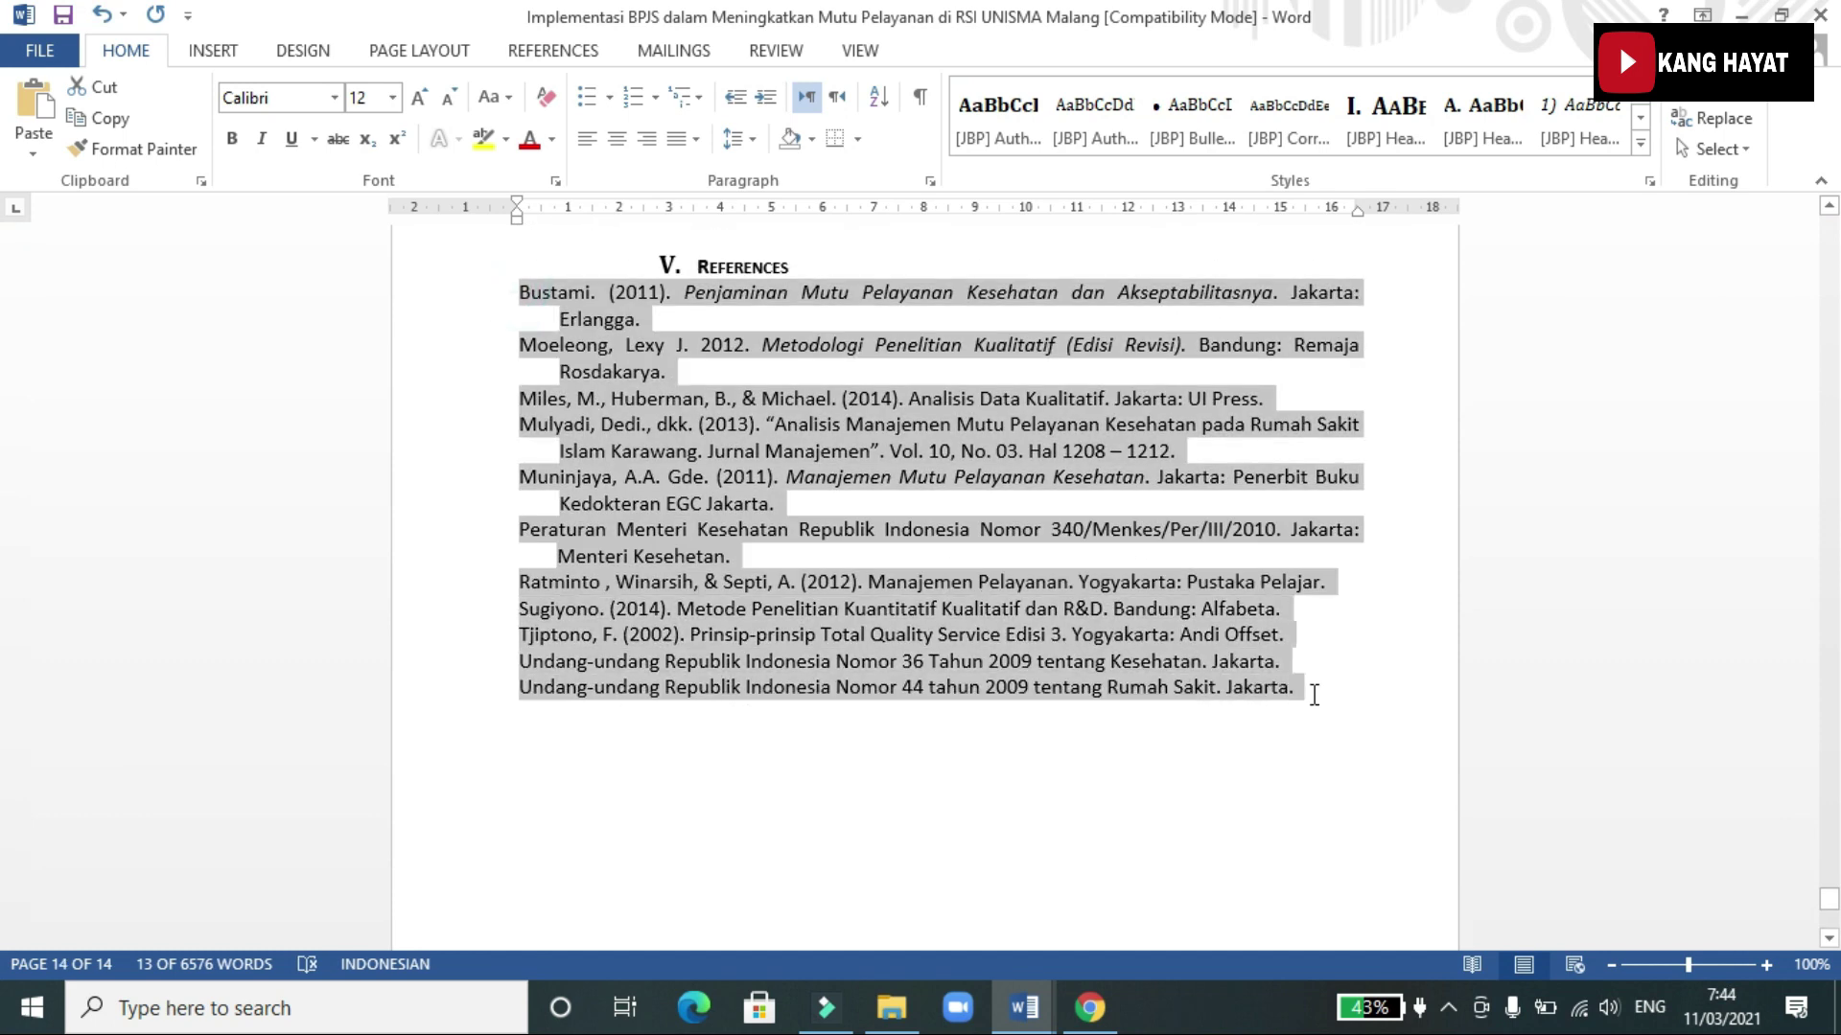
Paste the reference list into References and save, which reports missing author name/email
left_click(1089, 1008)
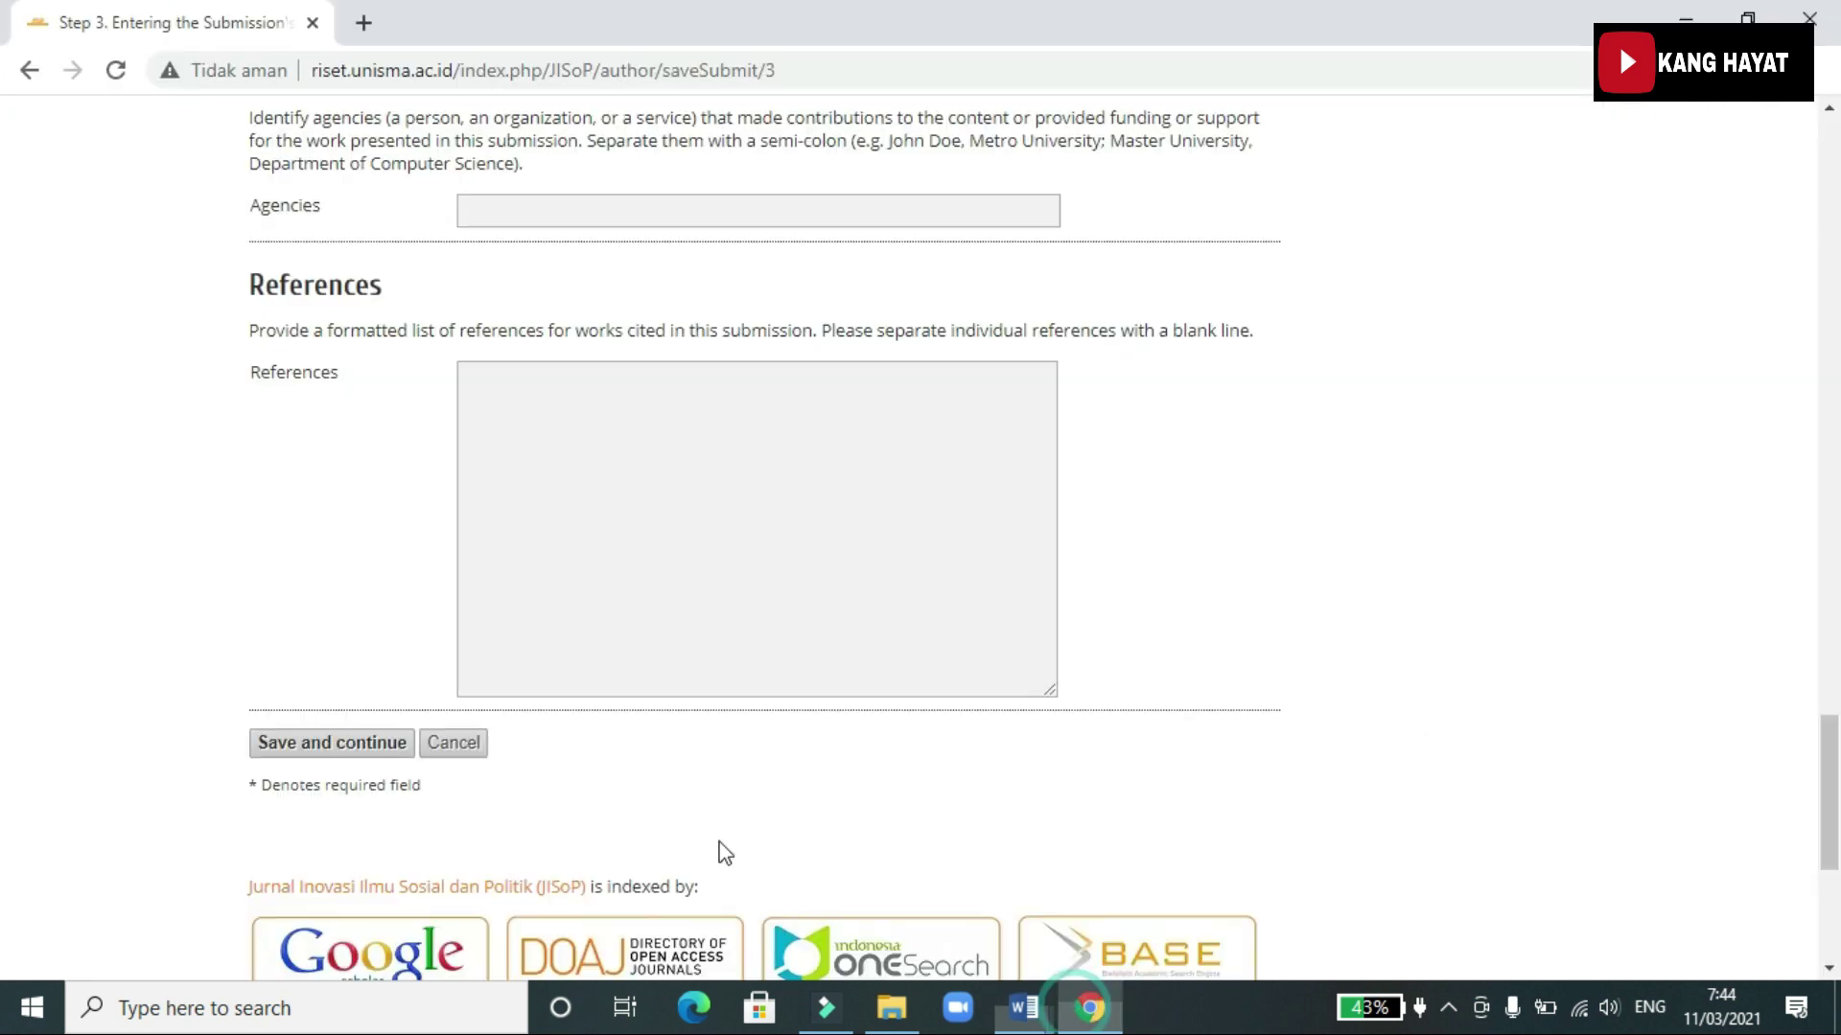
left_click(575, 453)
key("ctrl+v")
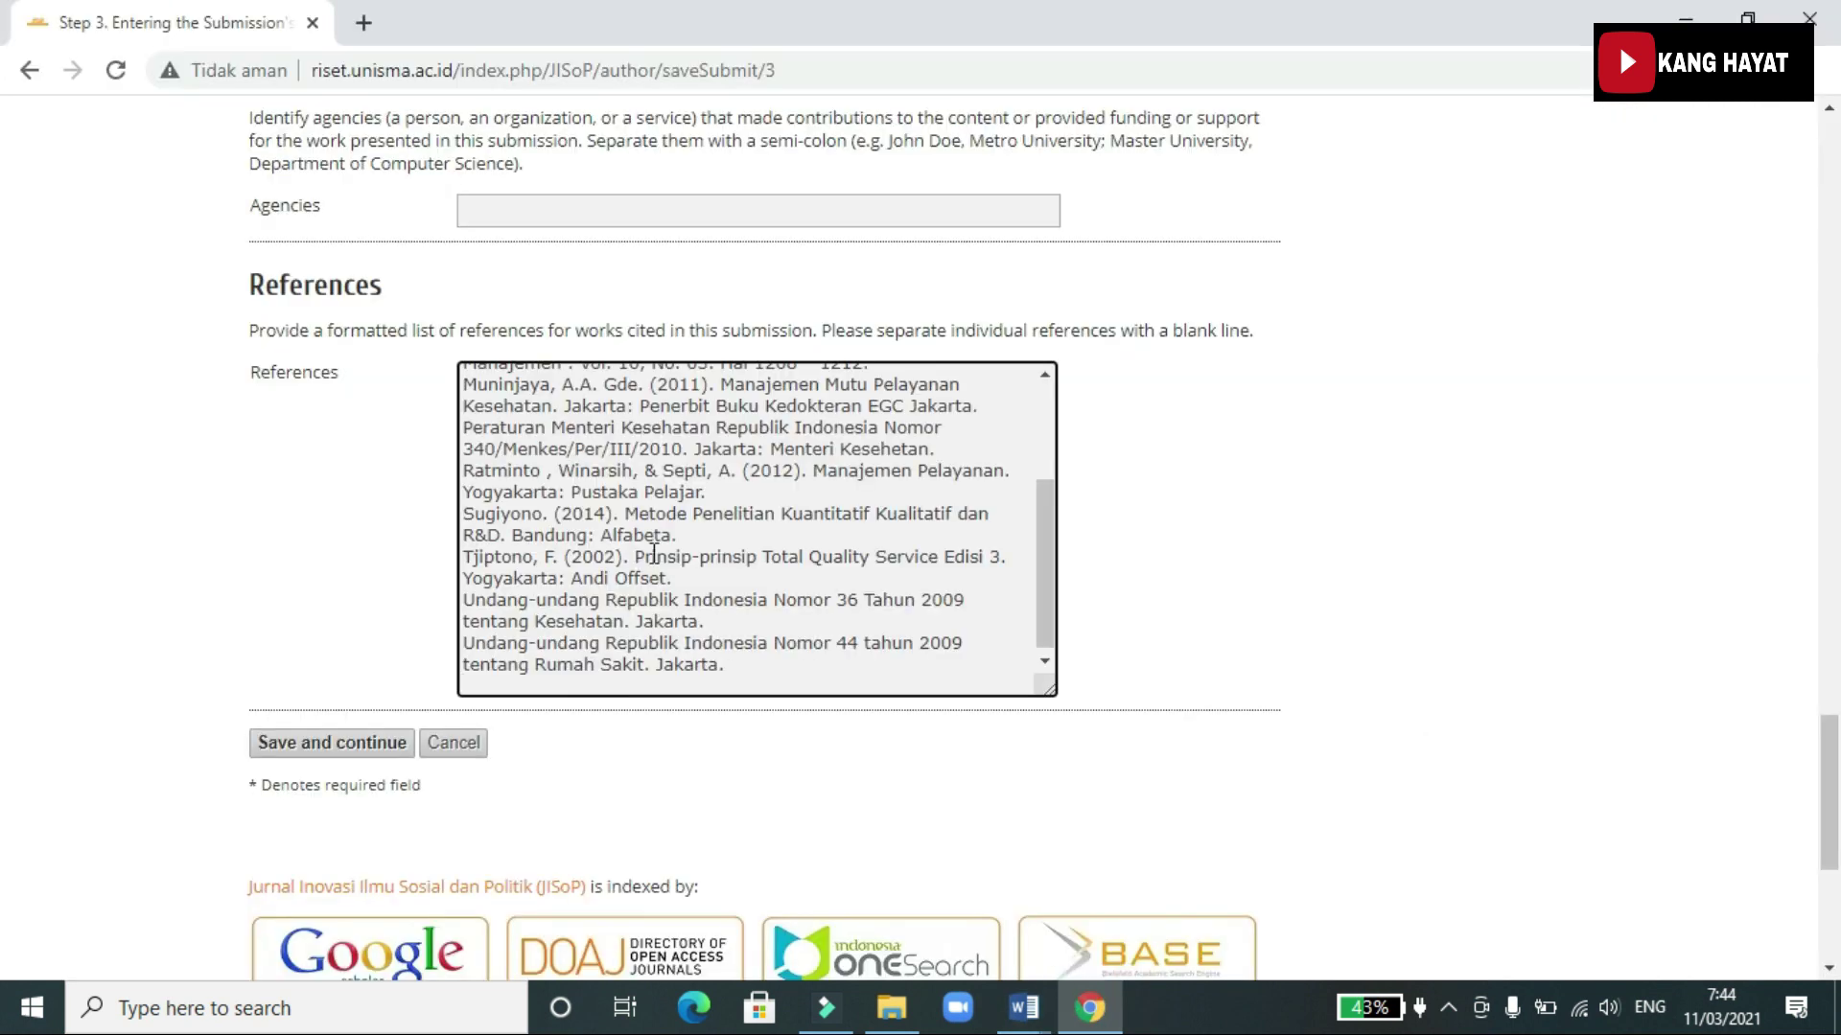
left_click(382, 748)
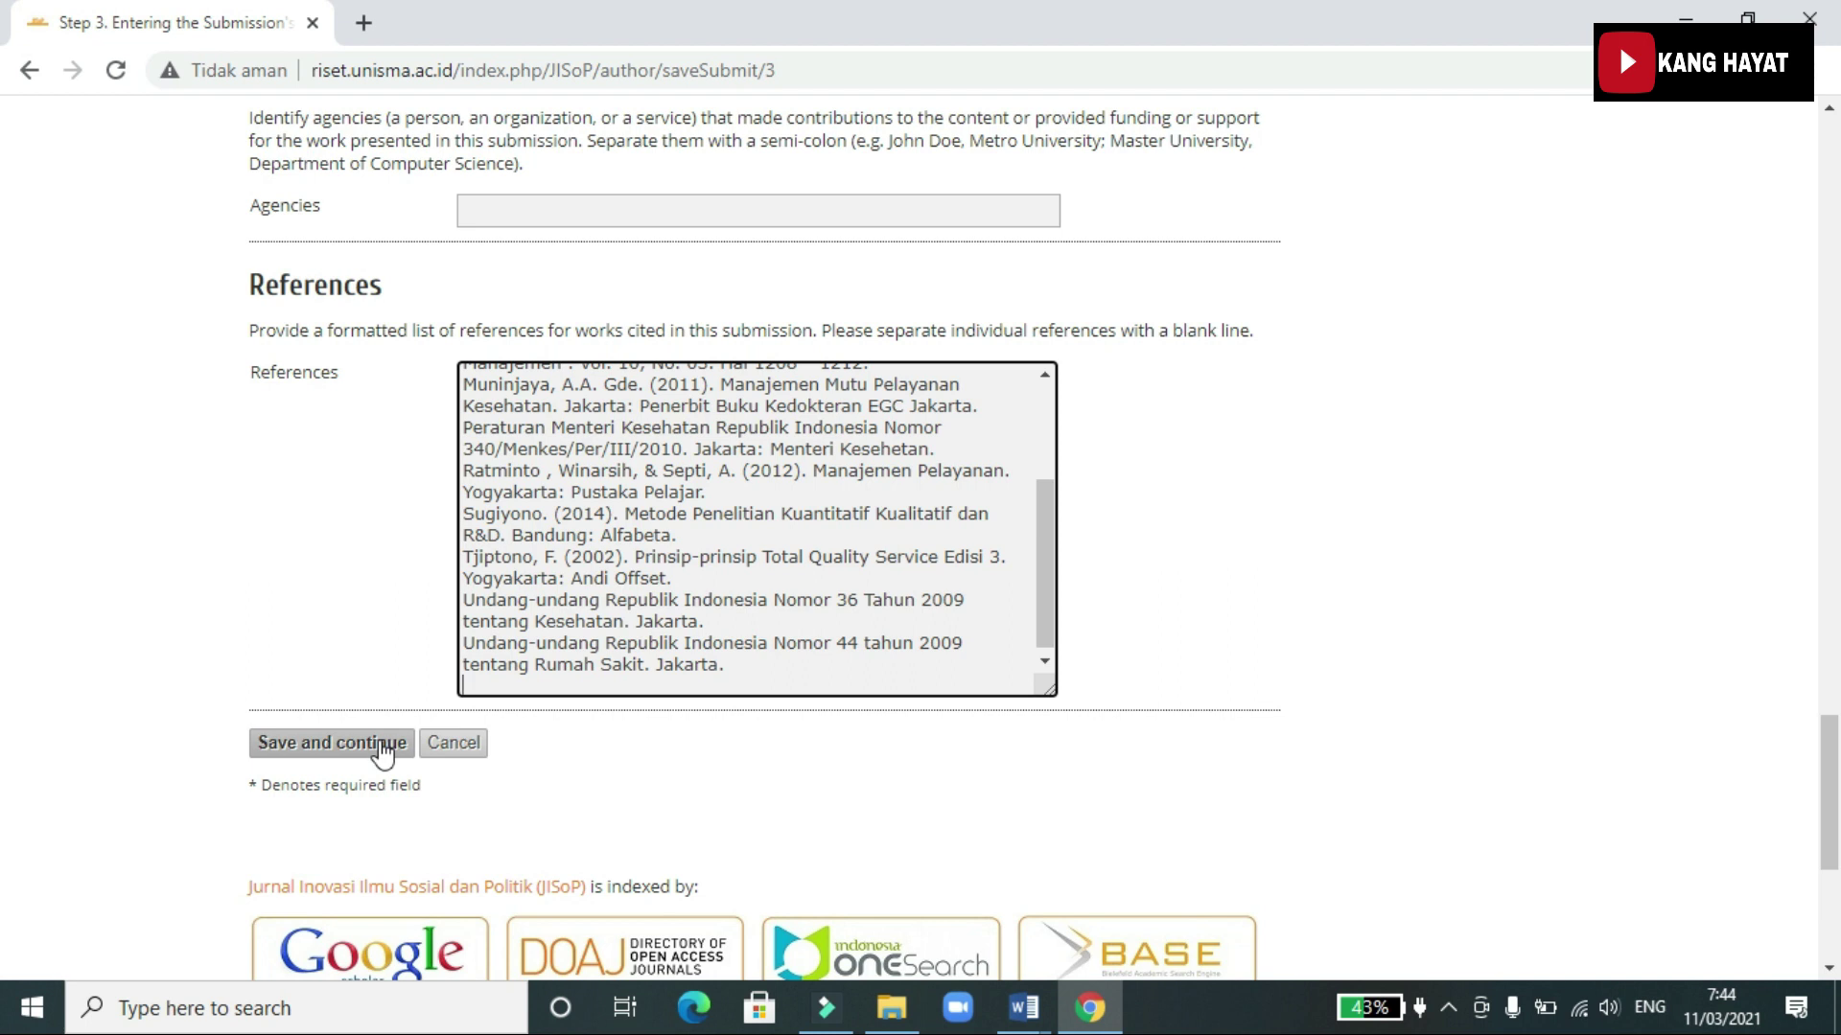
left_click(381, 746)
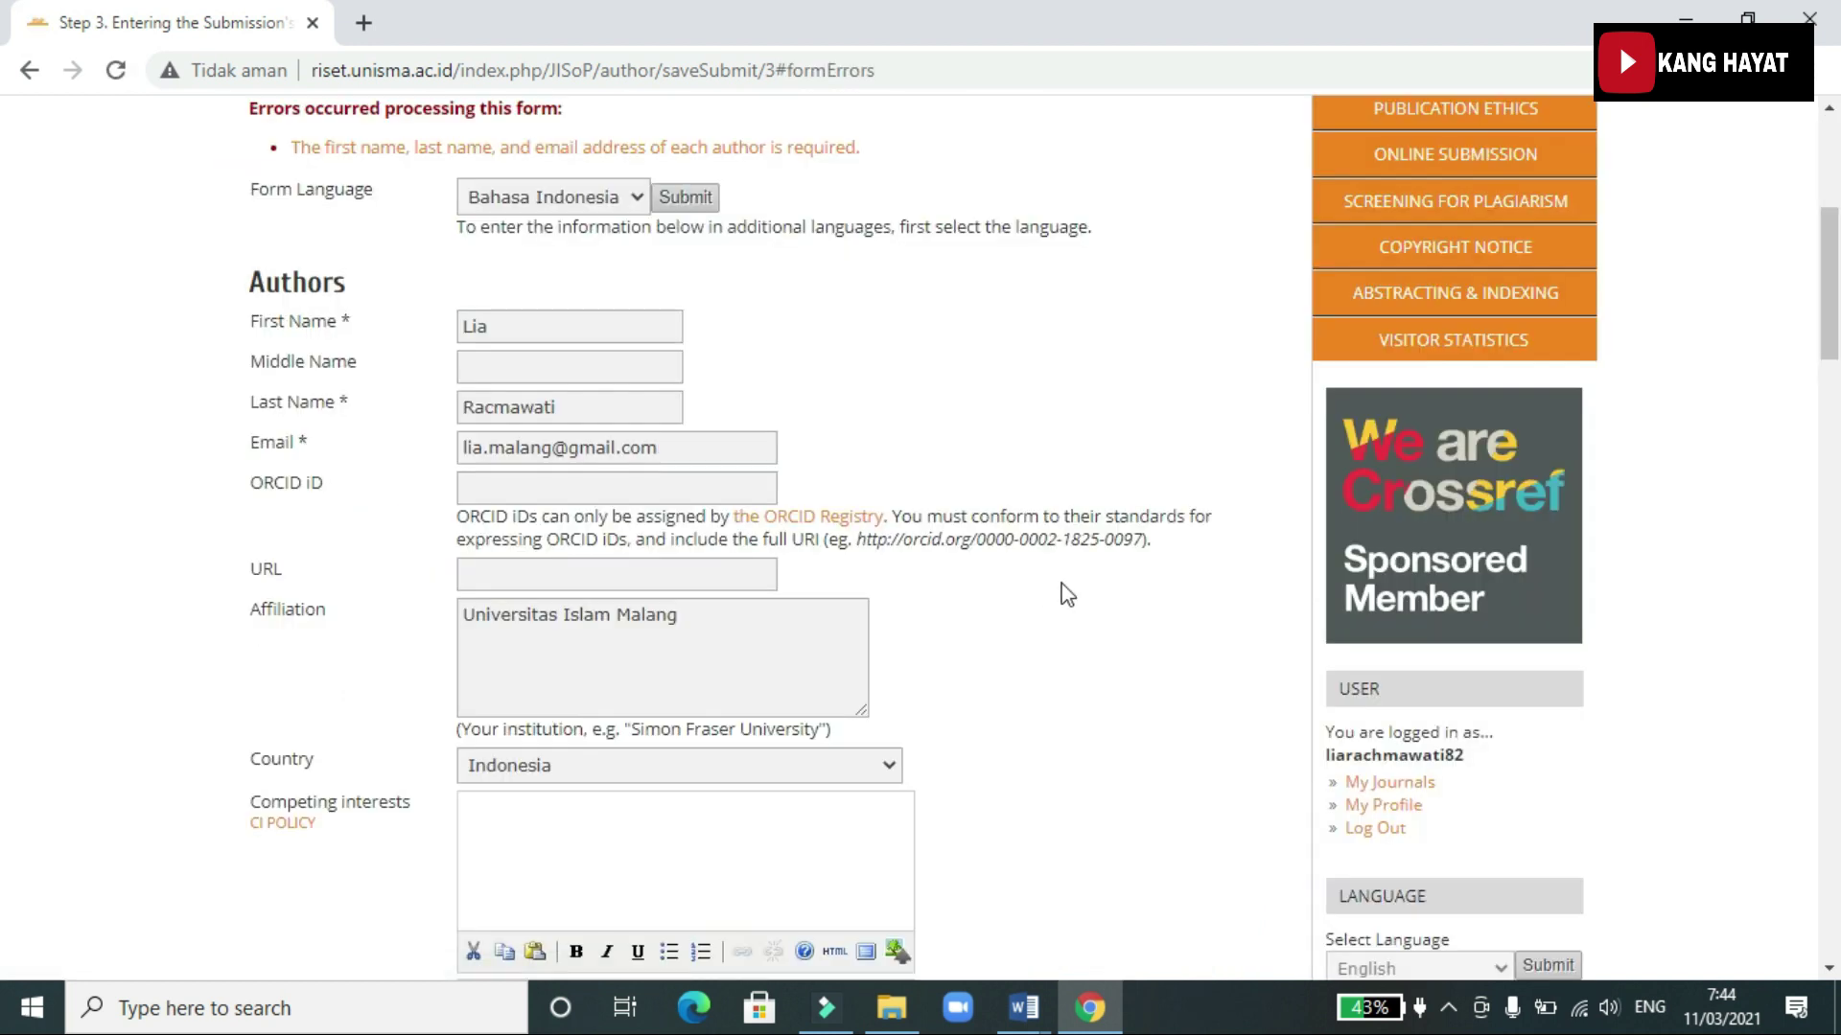
Scroll through the author entries to find the second author's empty fields
scroll(1066, 589, "down", 2)
scroll(1072, 588, "down", 15)
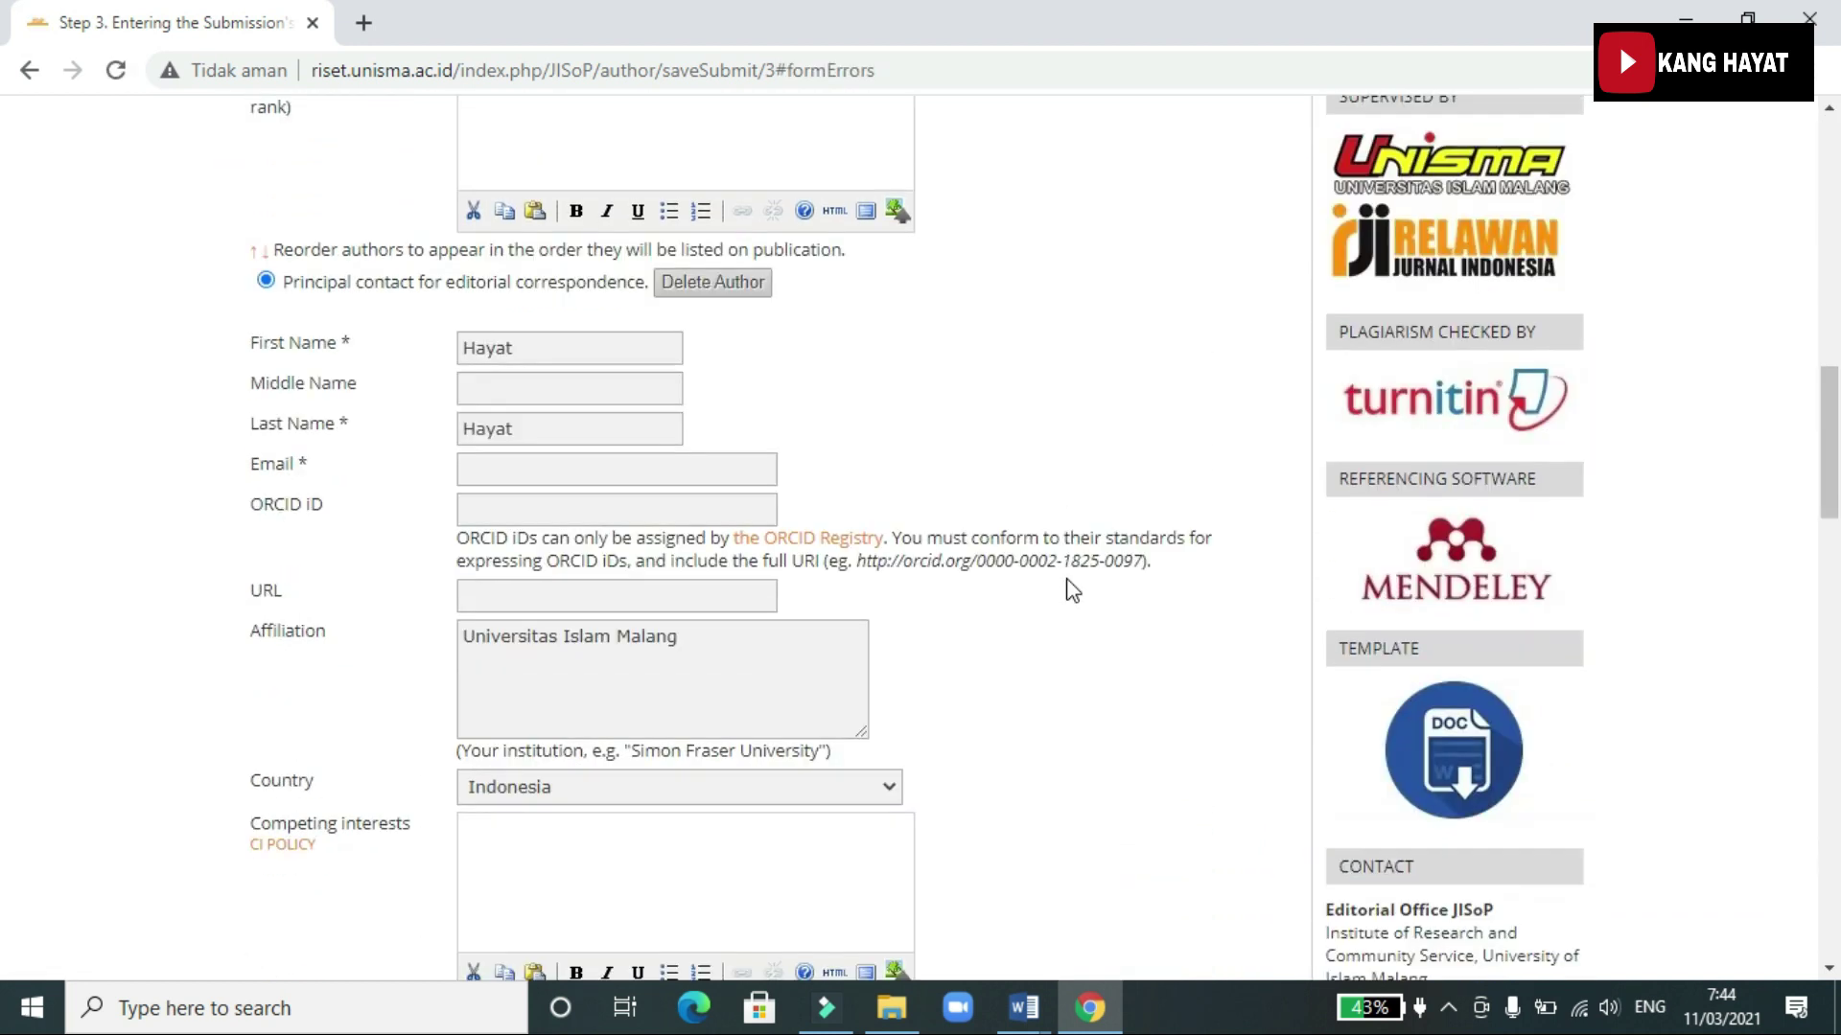
scroll(1071, 589, "down", 15)
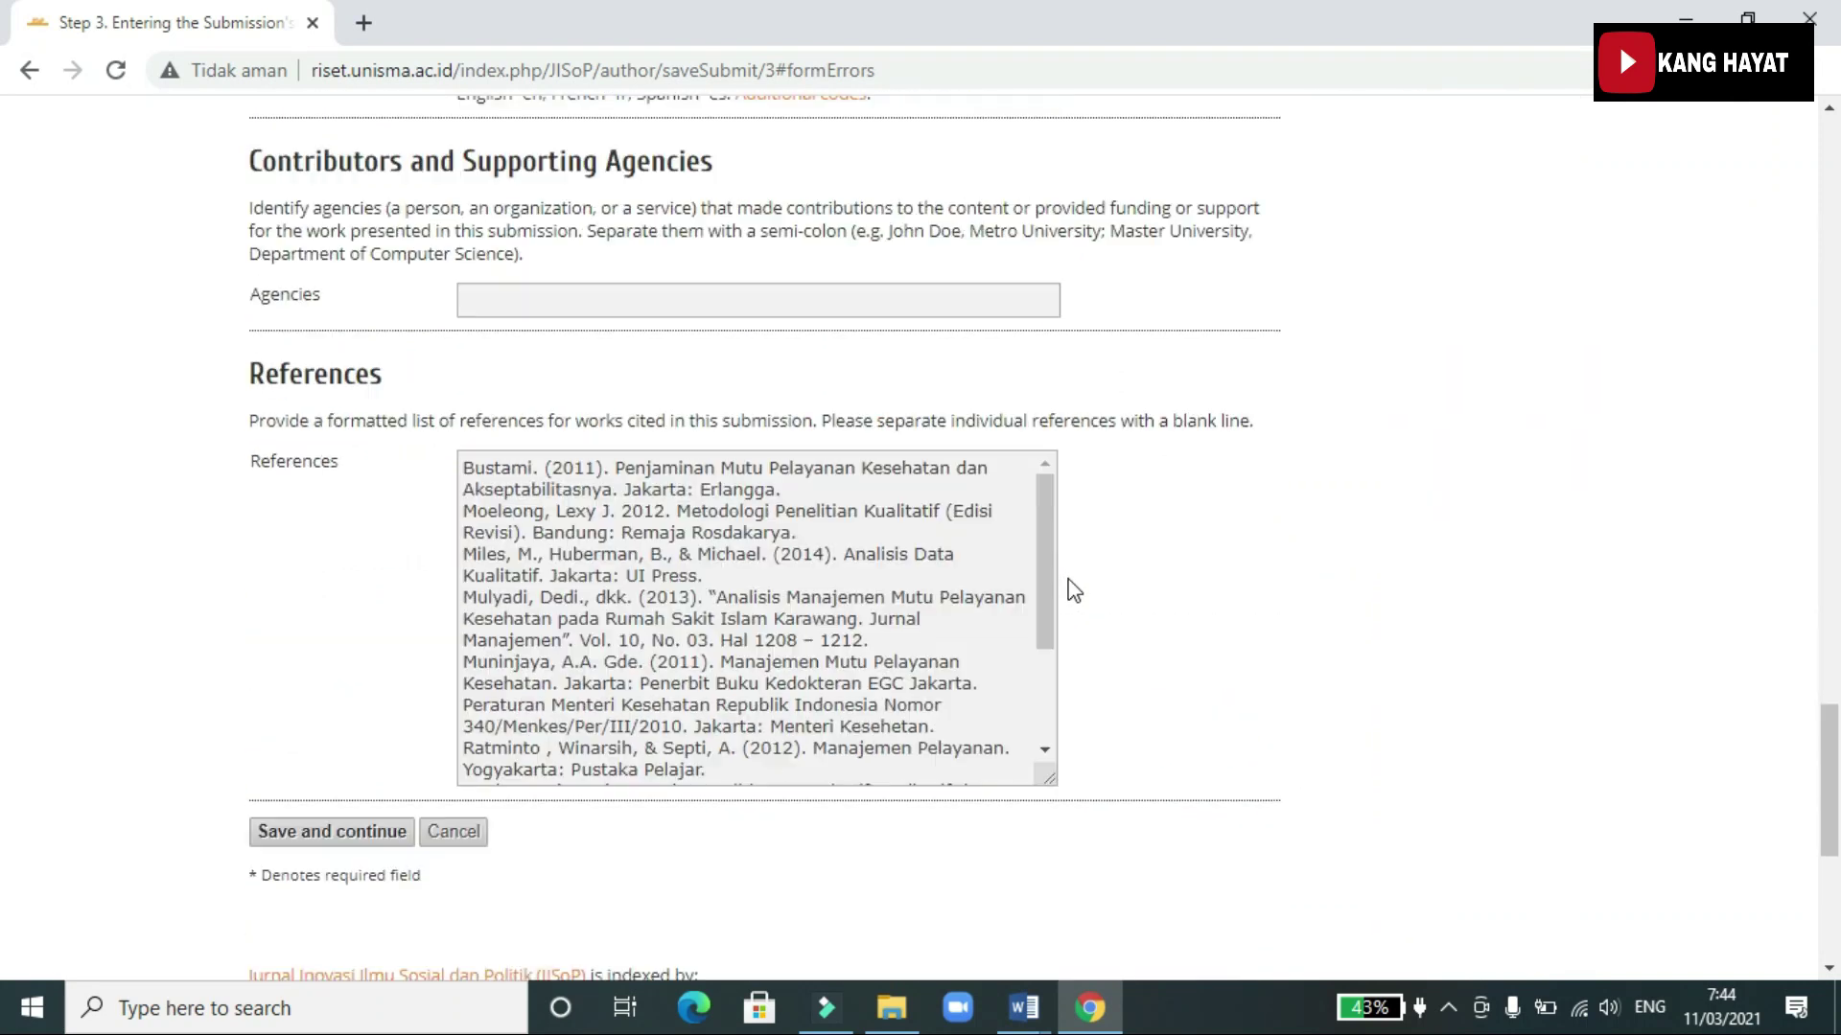
scroll(1072, 589, "up", 20)
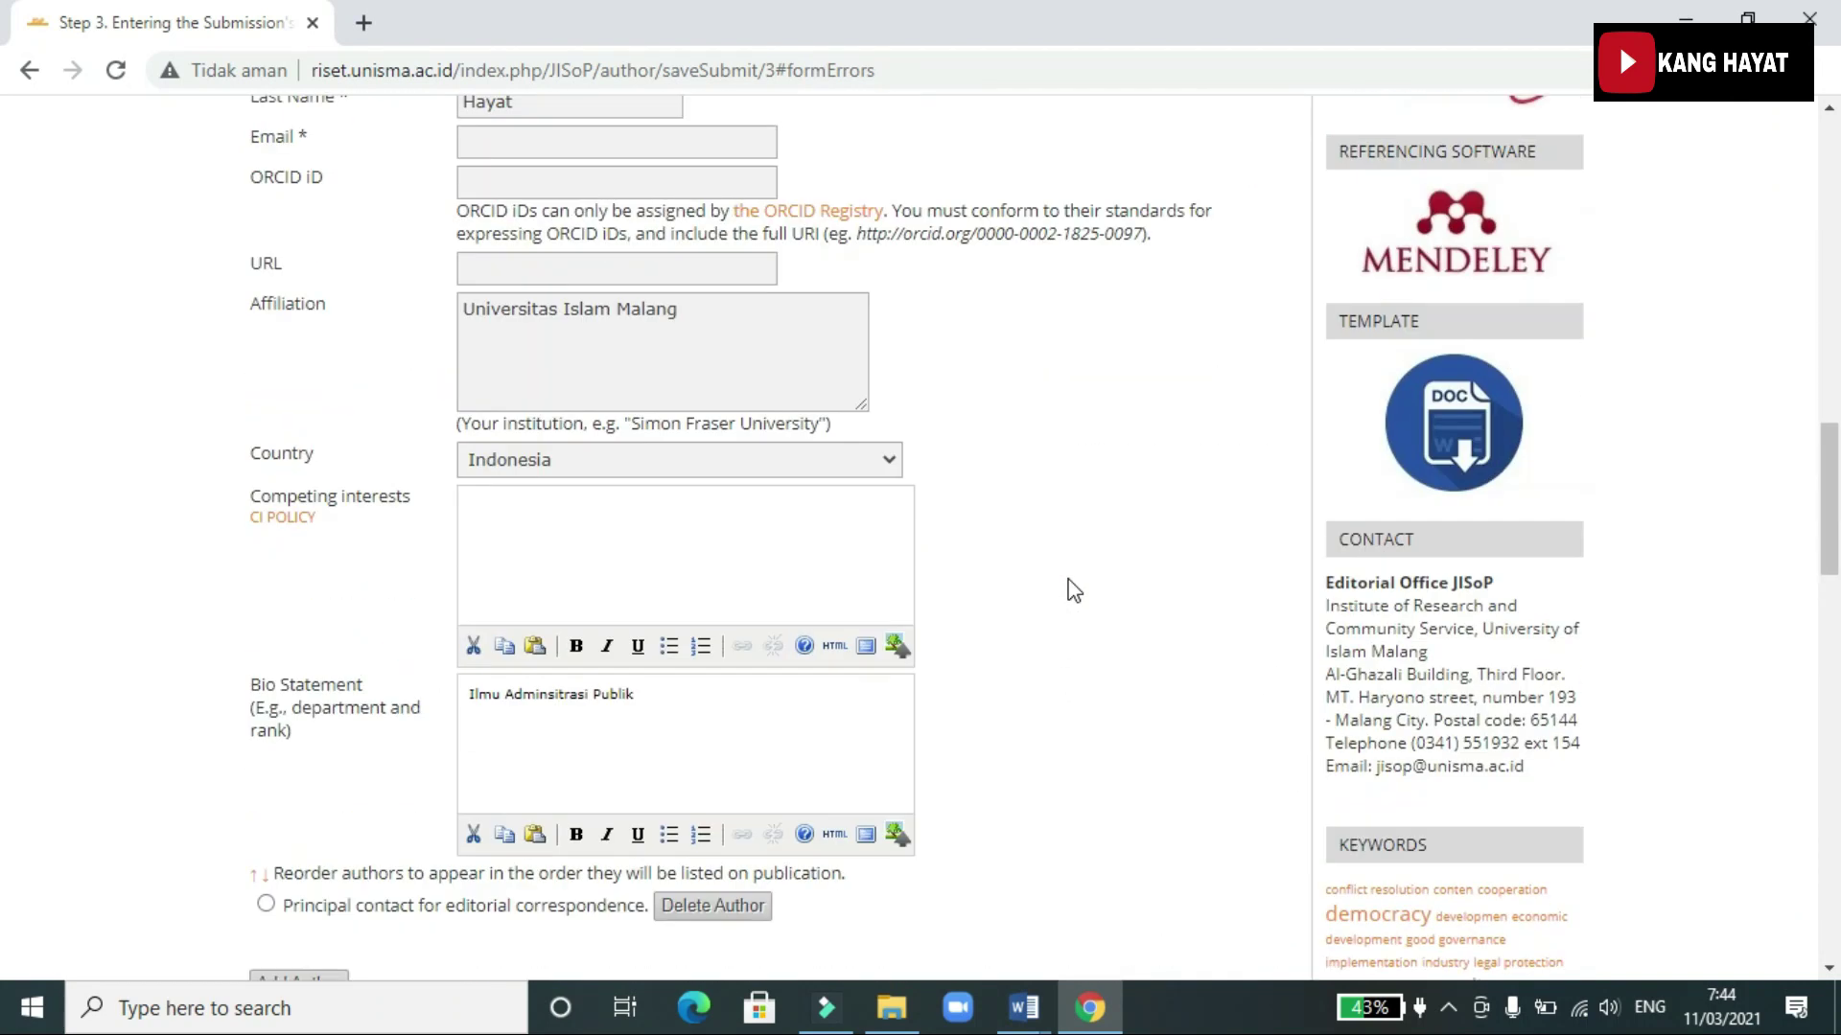
left_click(690, 527)
scroll(690, 527, "up", 10)
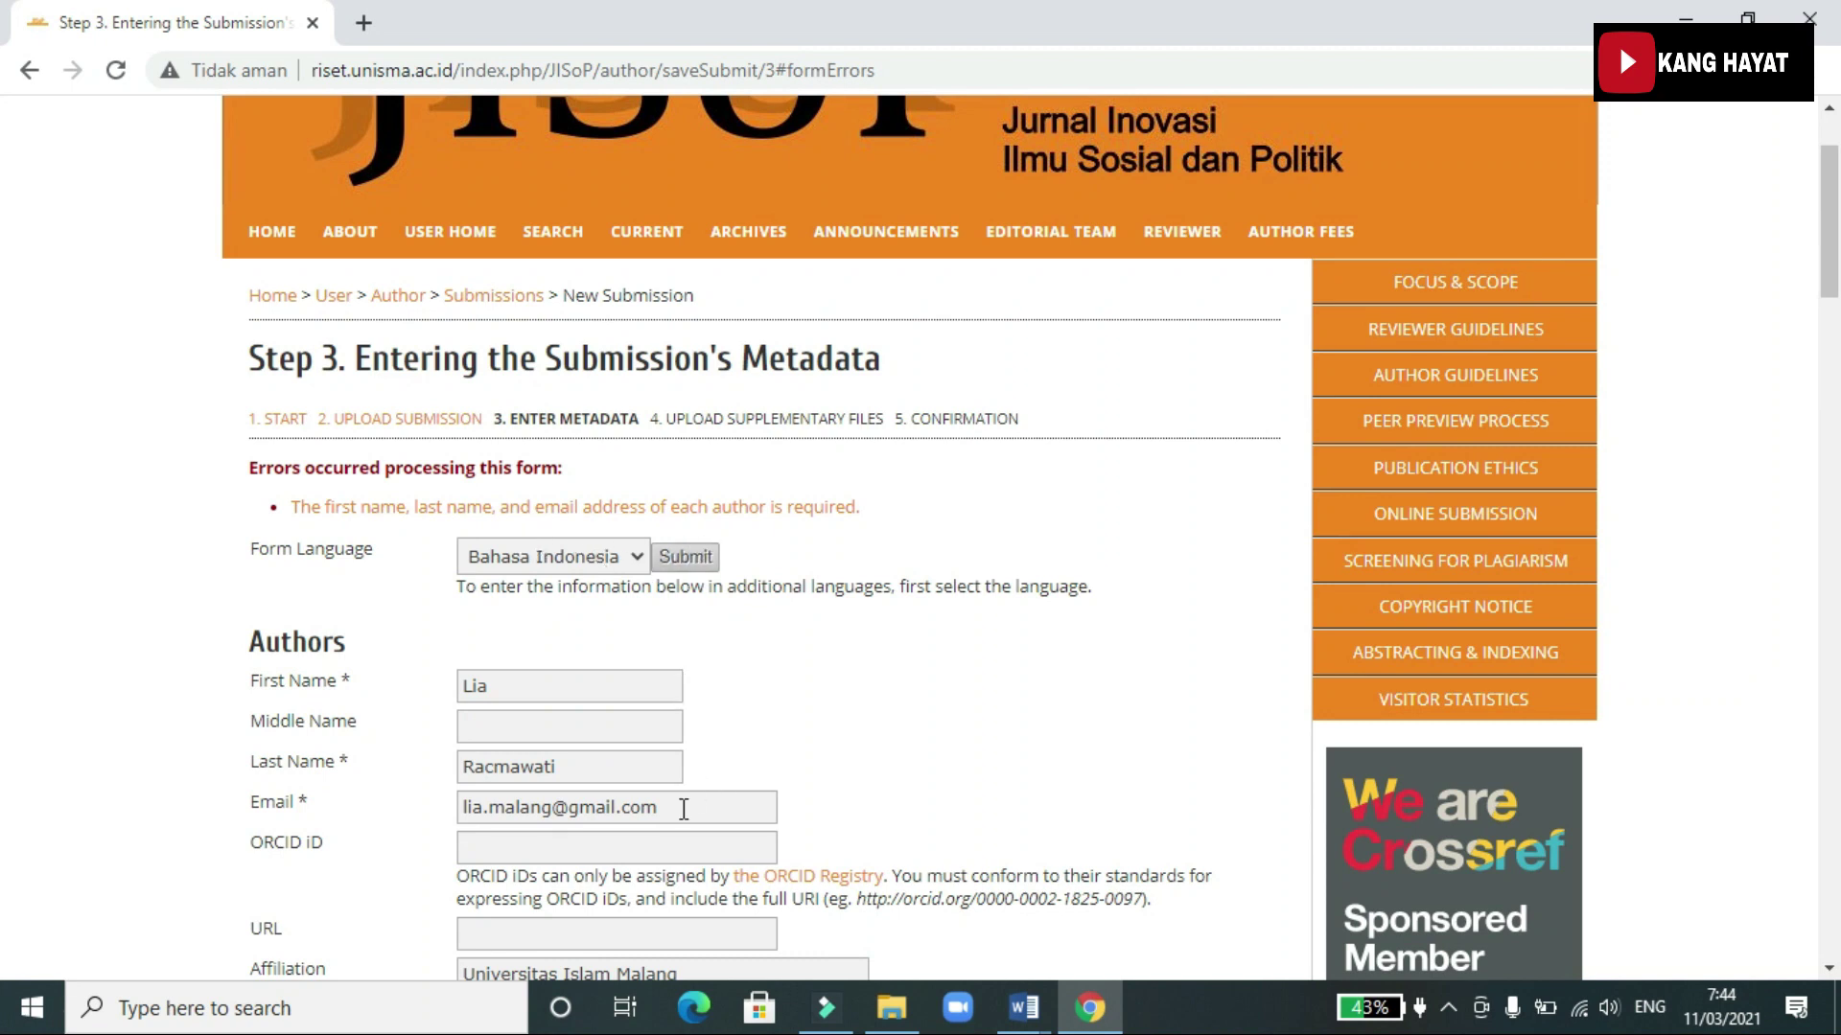
scroll(683, 810, "down", 3)
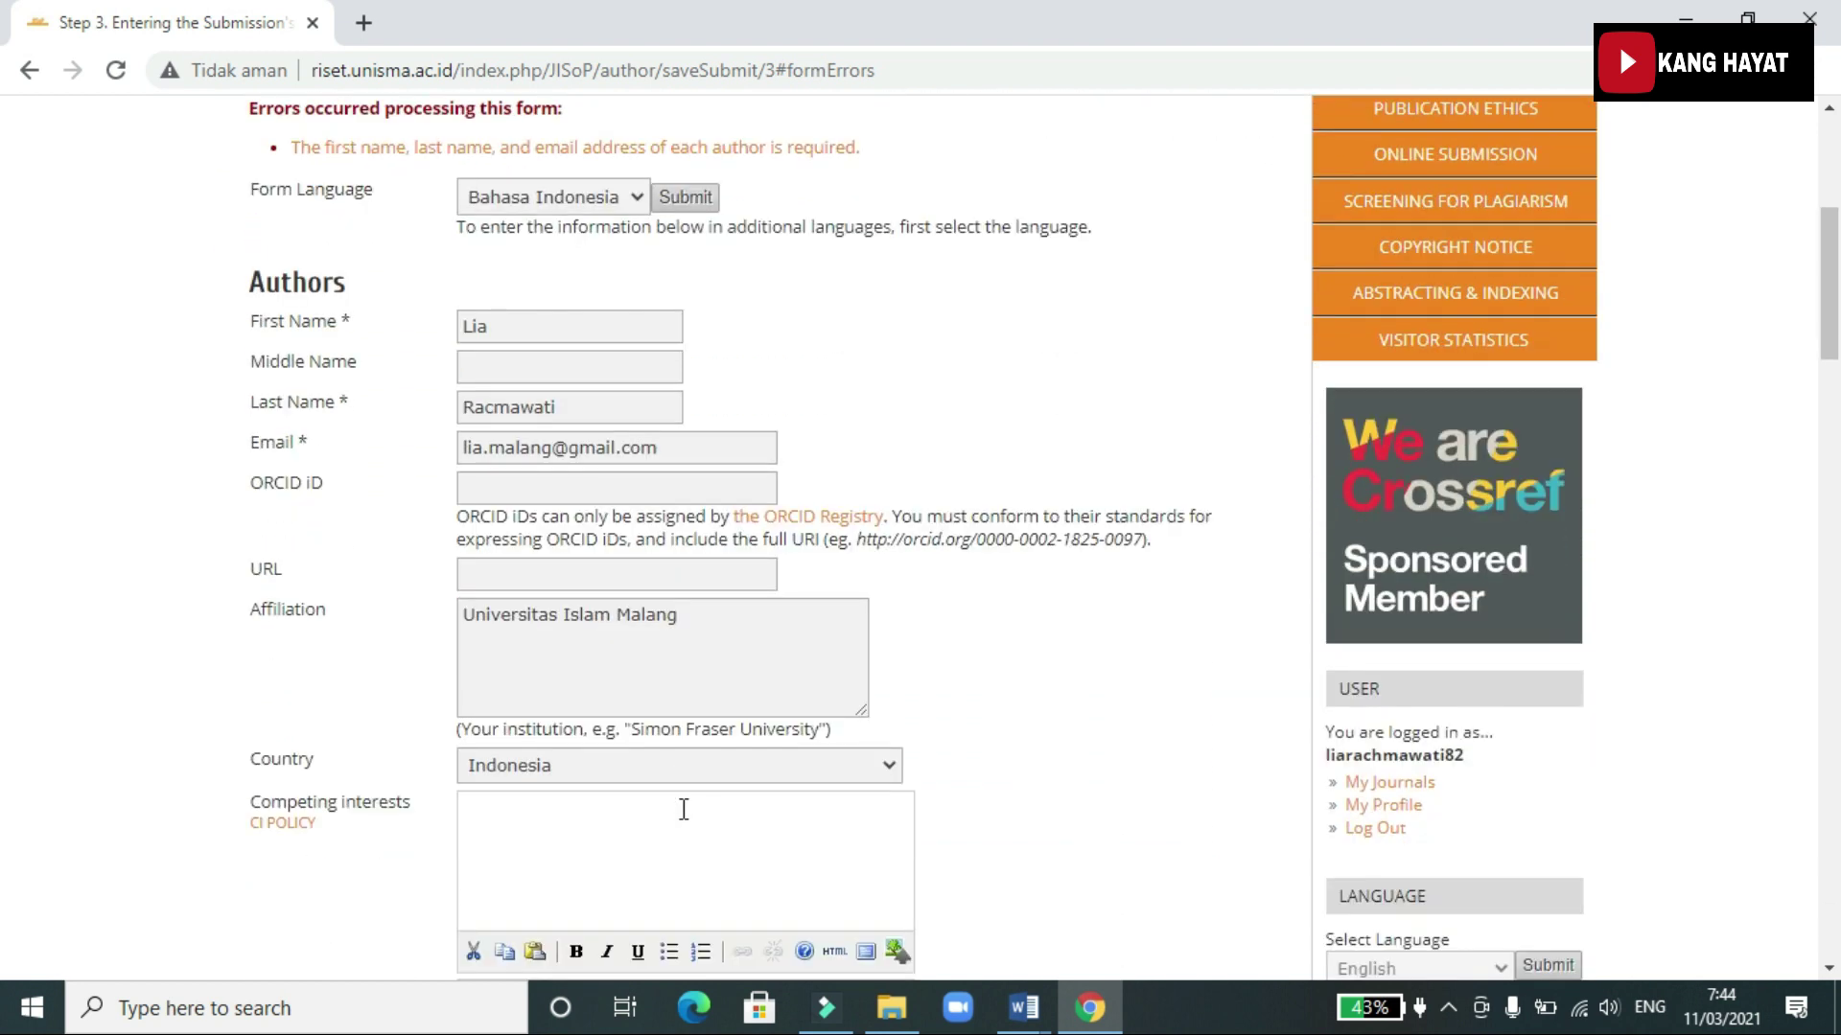
scroll(650, 625, "down", 10)
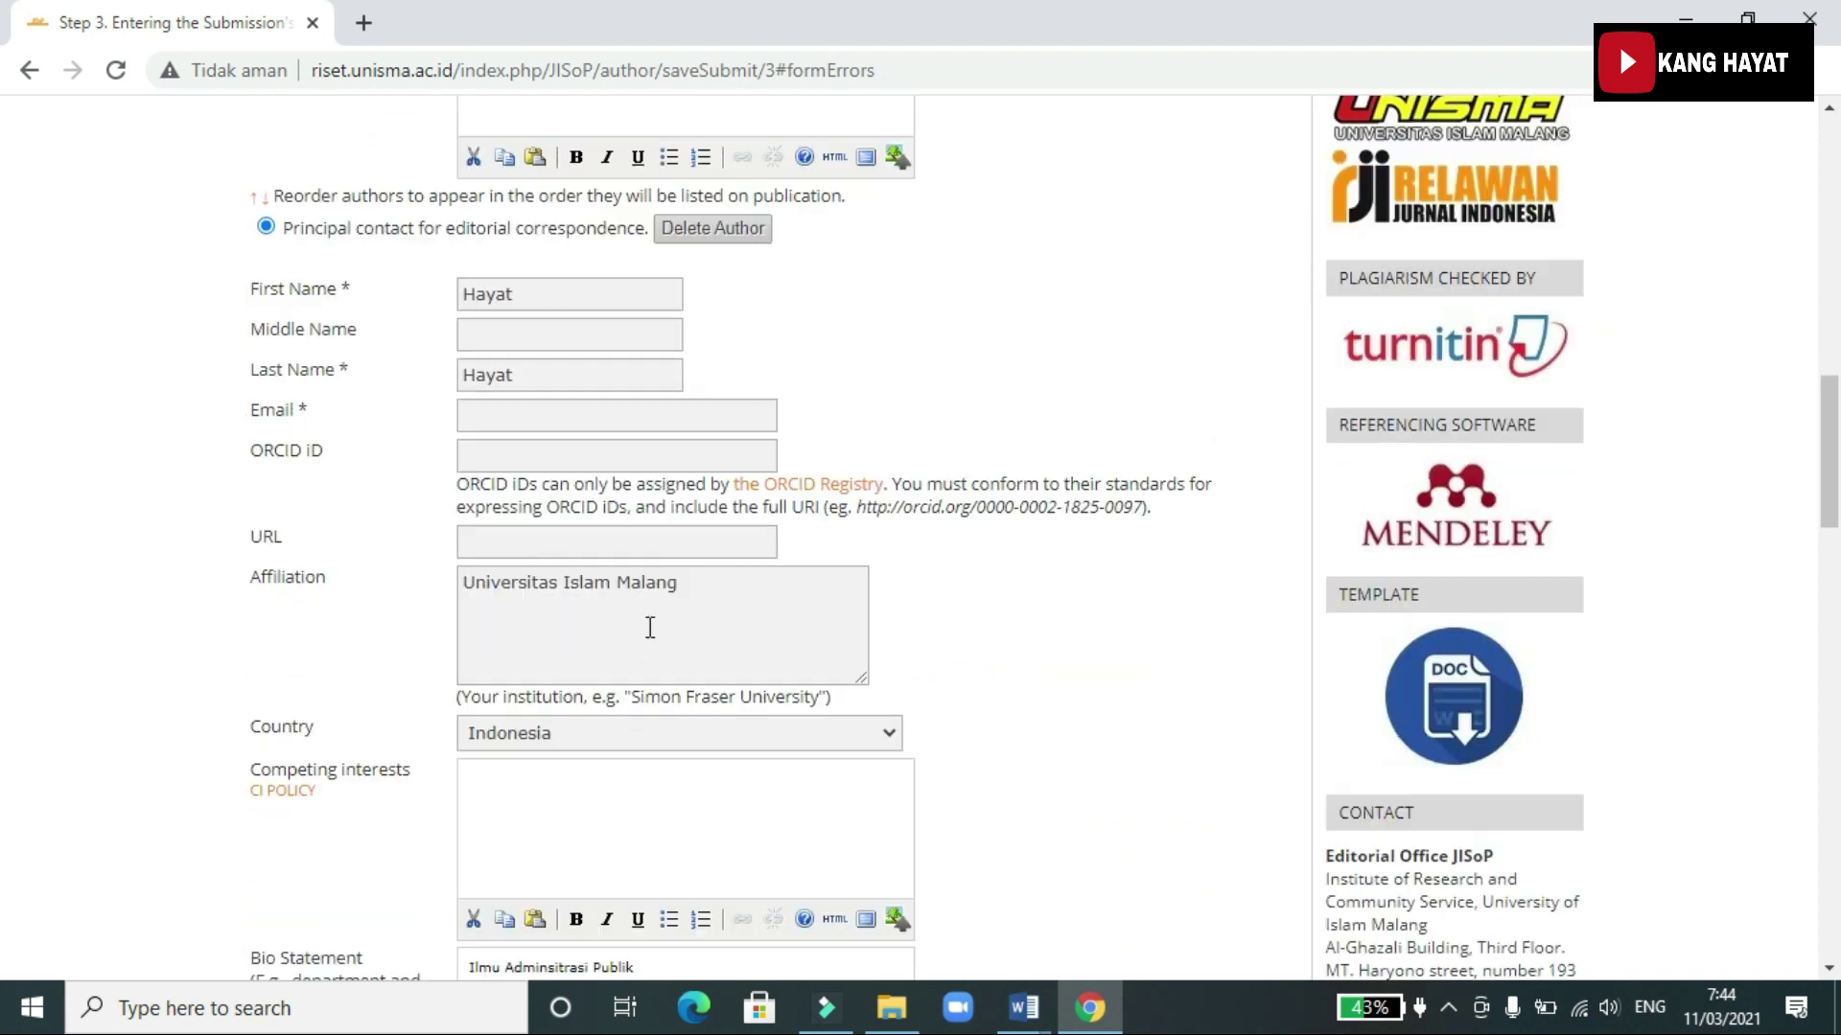
scroll(648, 634, "down", 3)
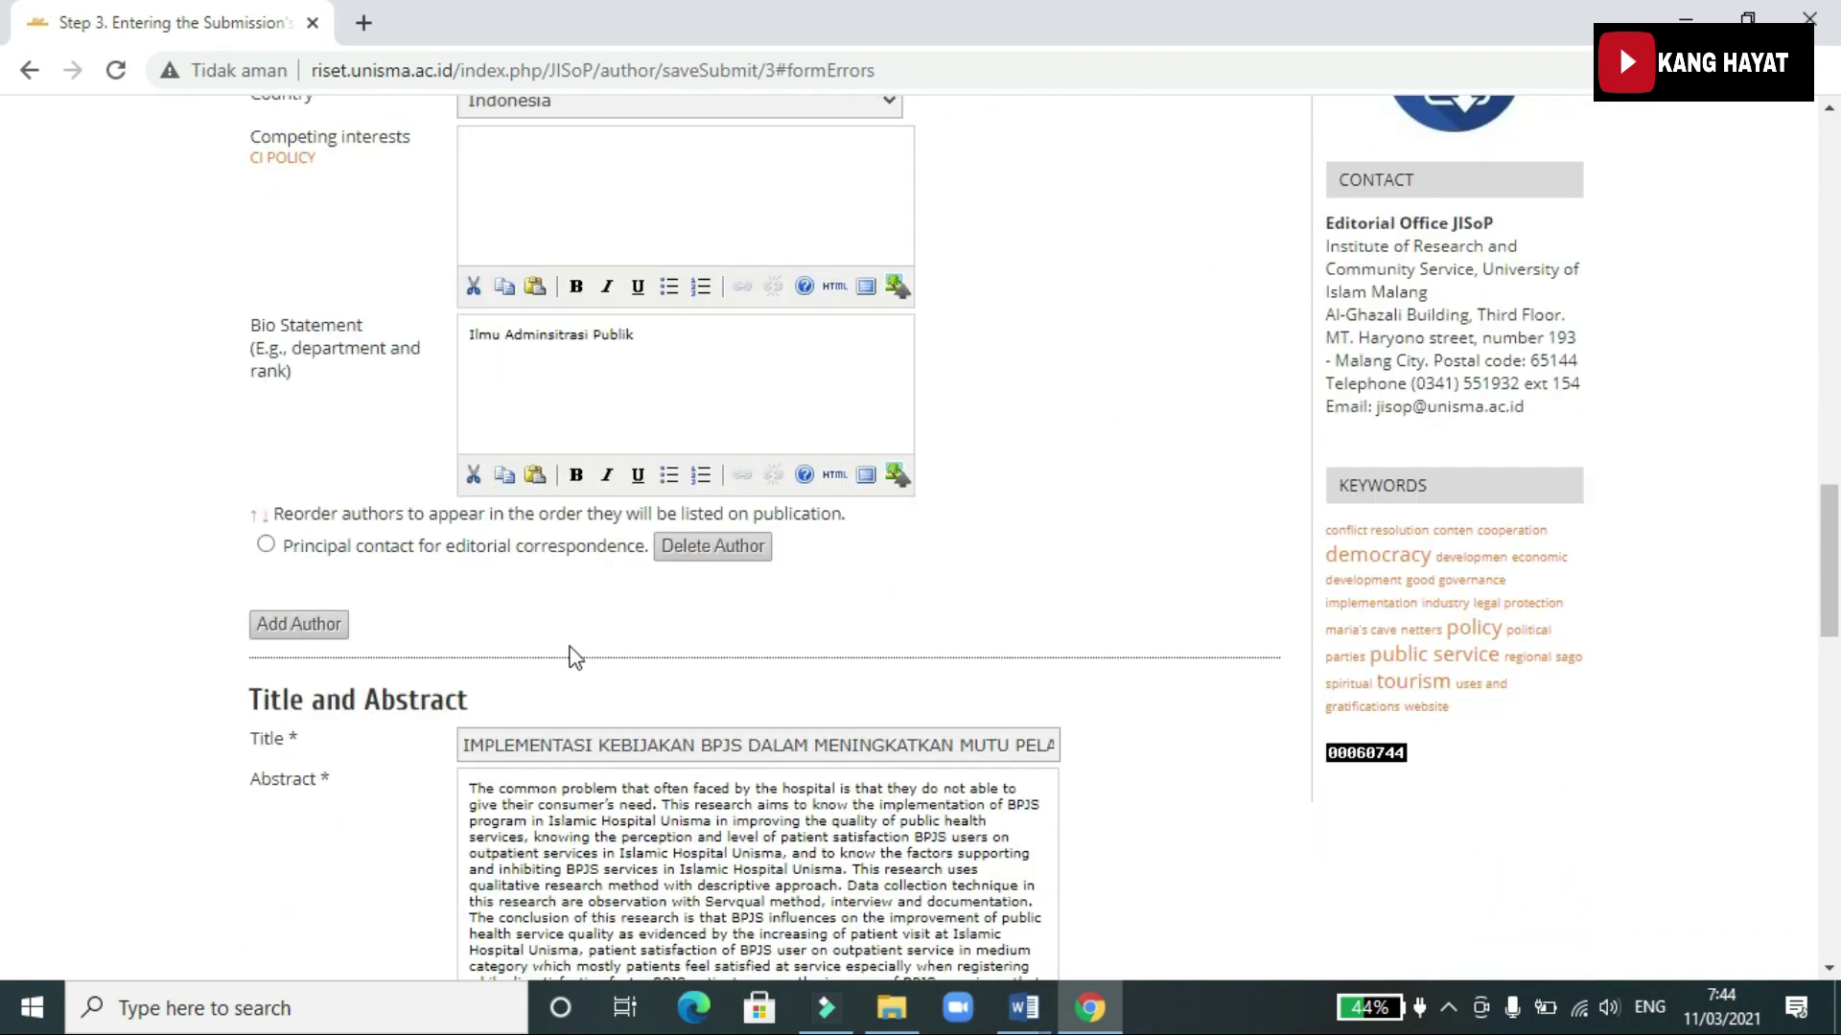
scroll(604, 623, "down", 12)
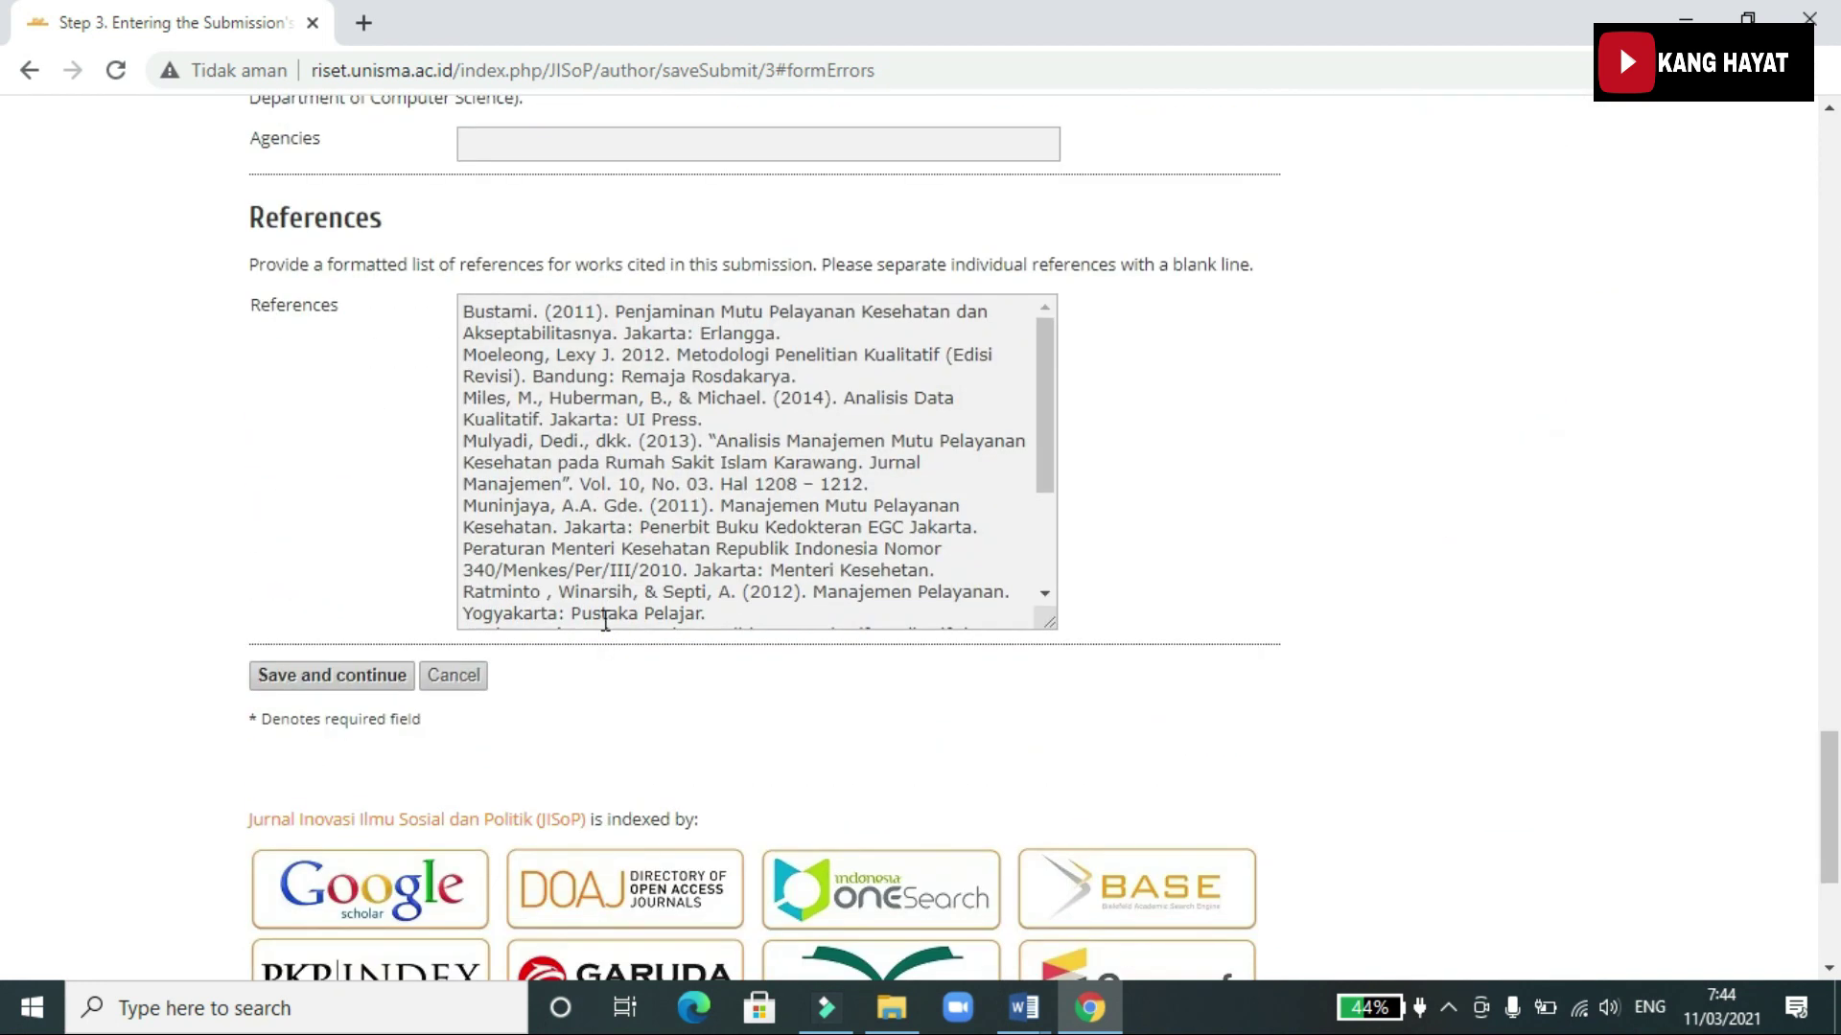
scroll(738, 623, "up", 20)
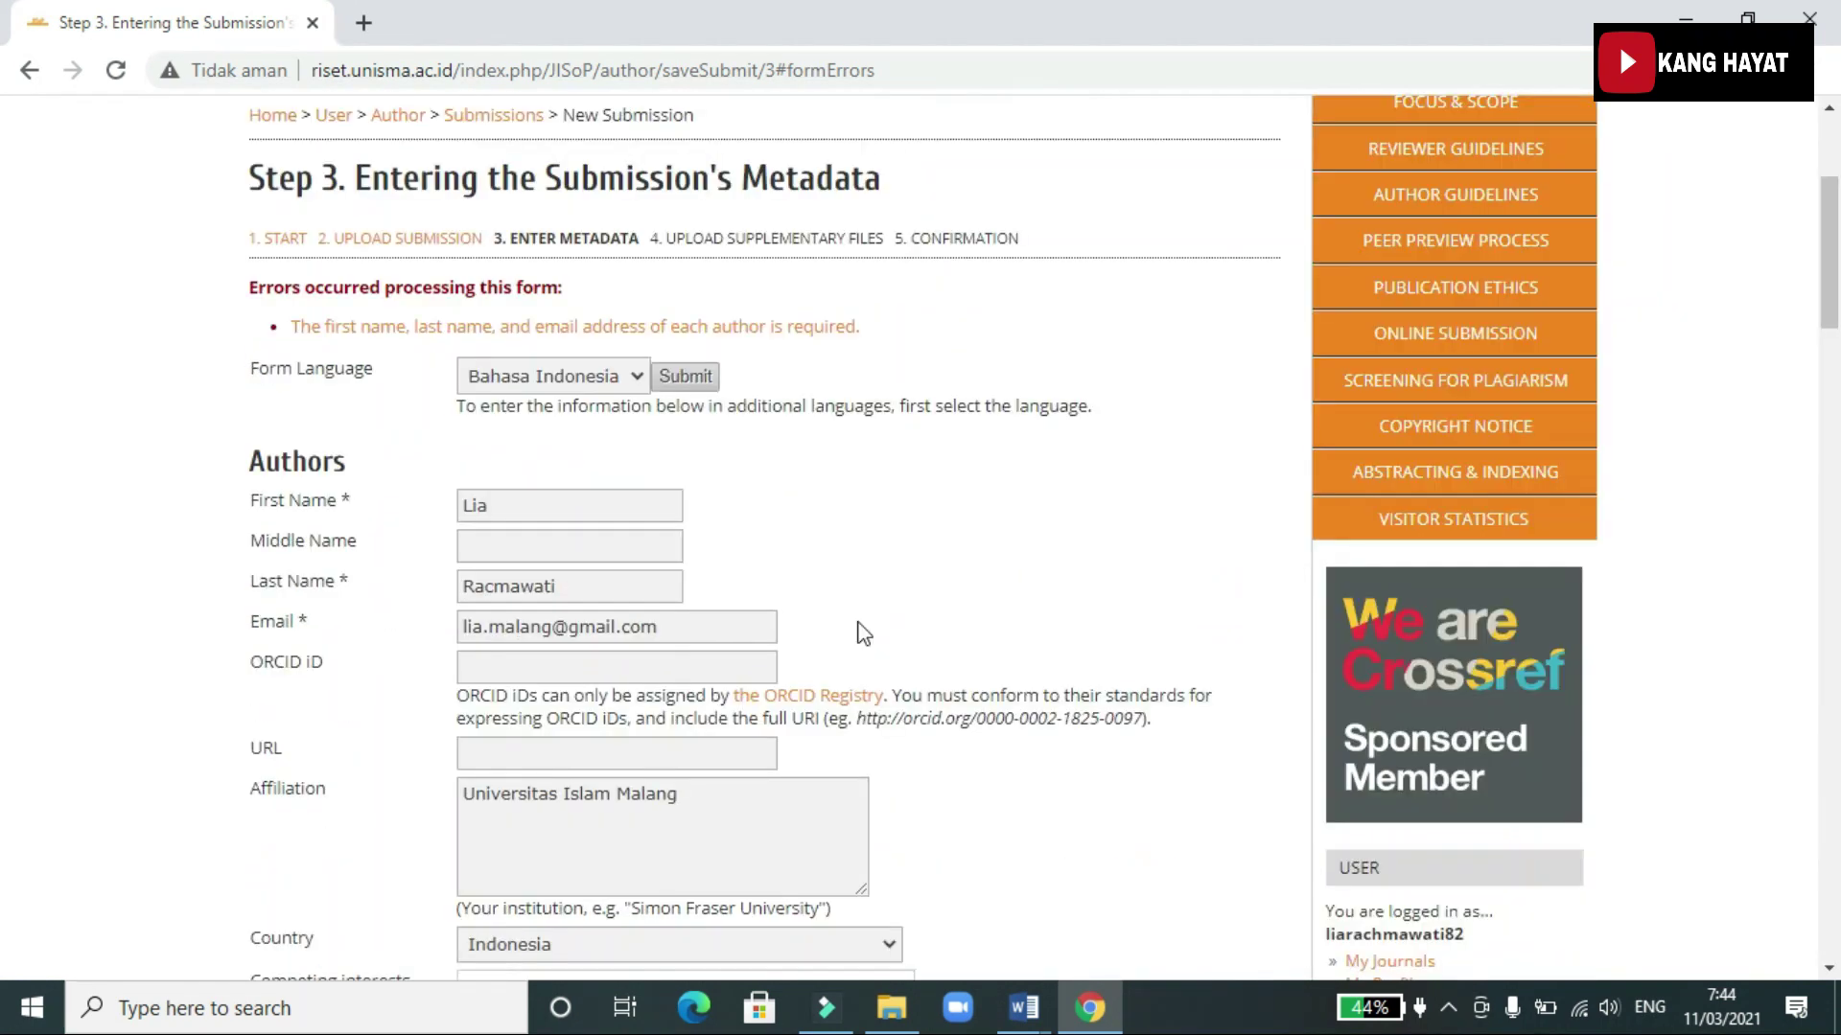
scroll(864, 634, "up", 1)
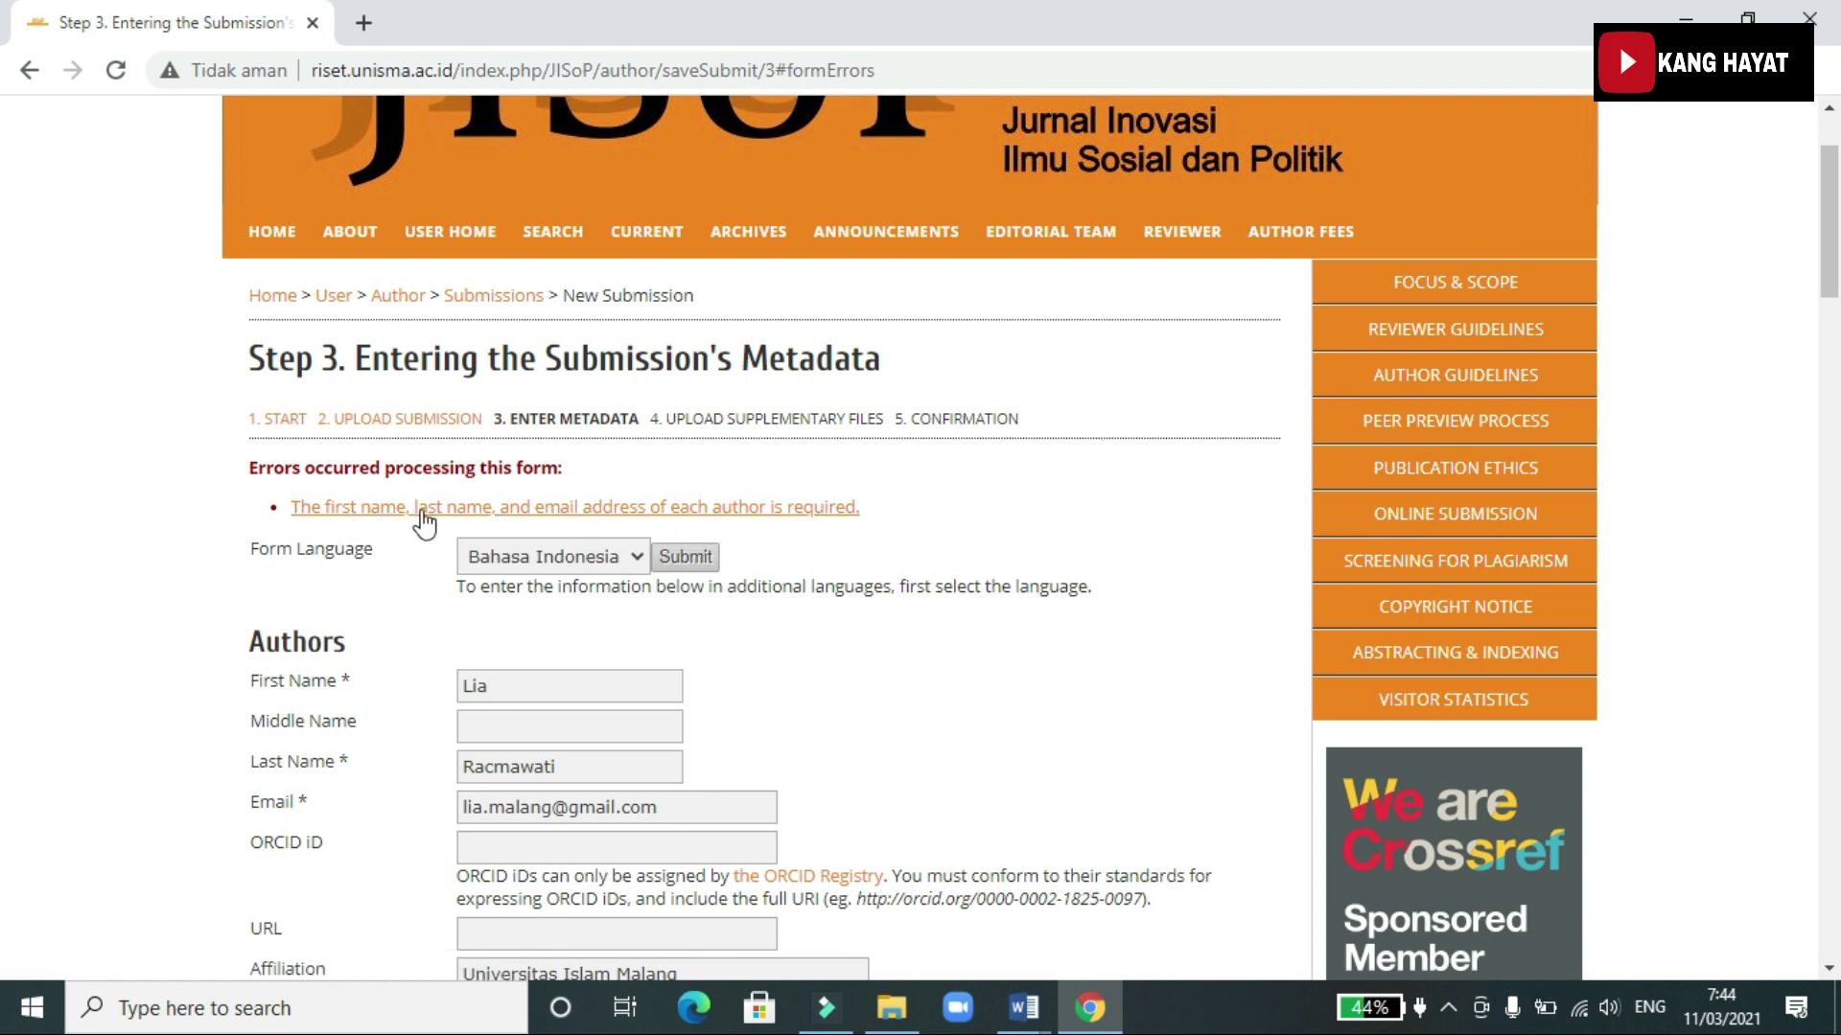
scroll(637, 623, "down", 8)
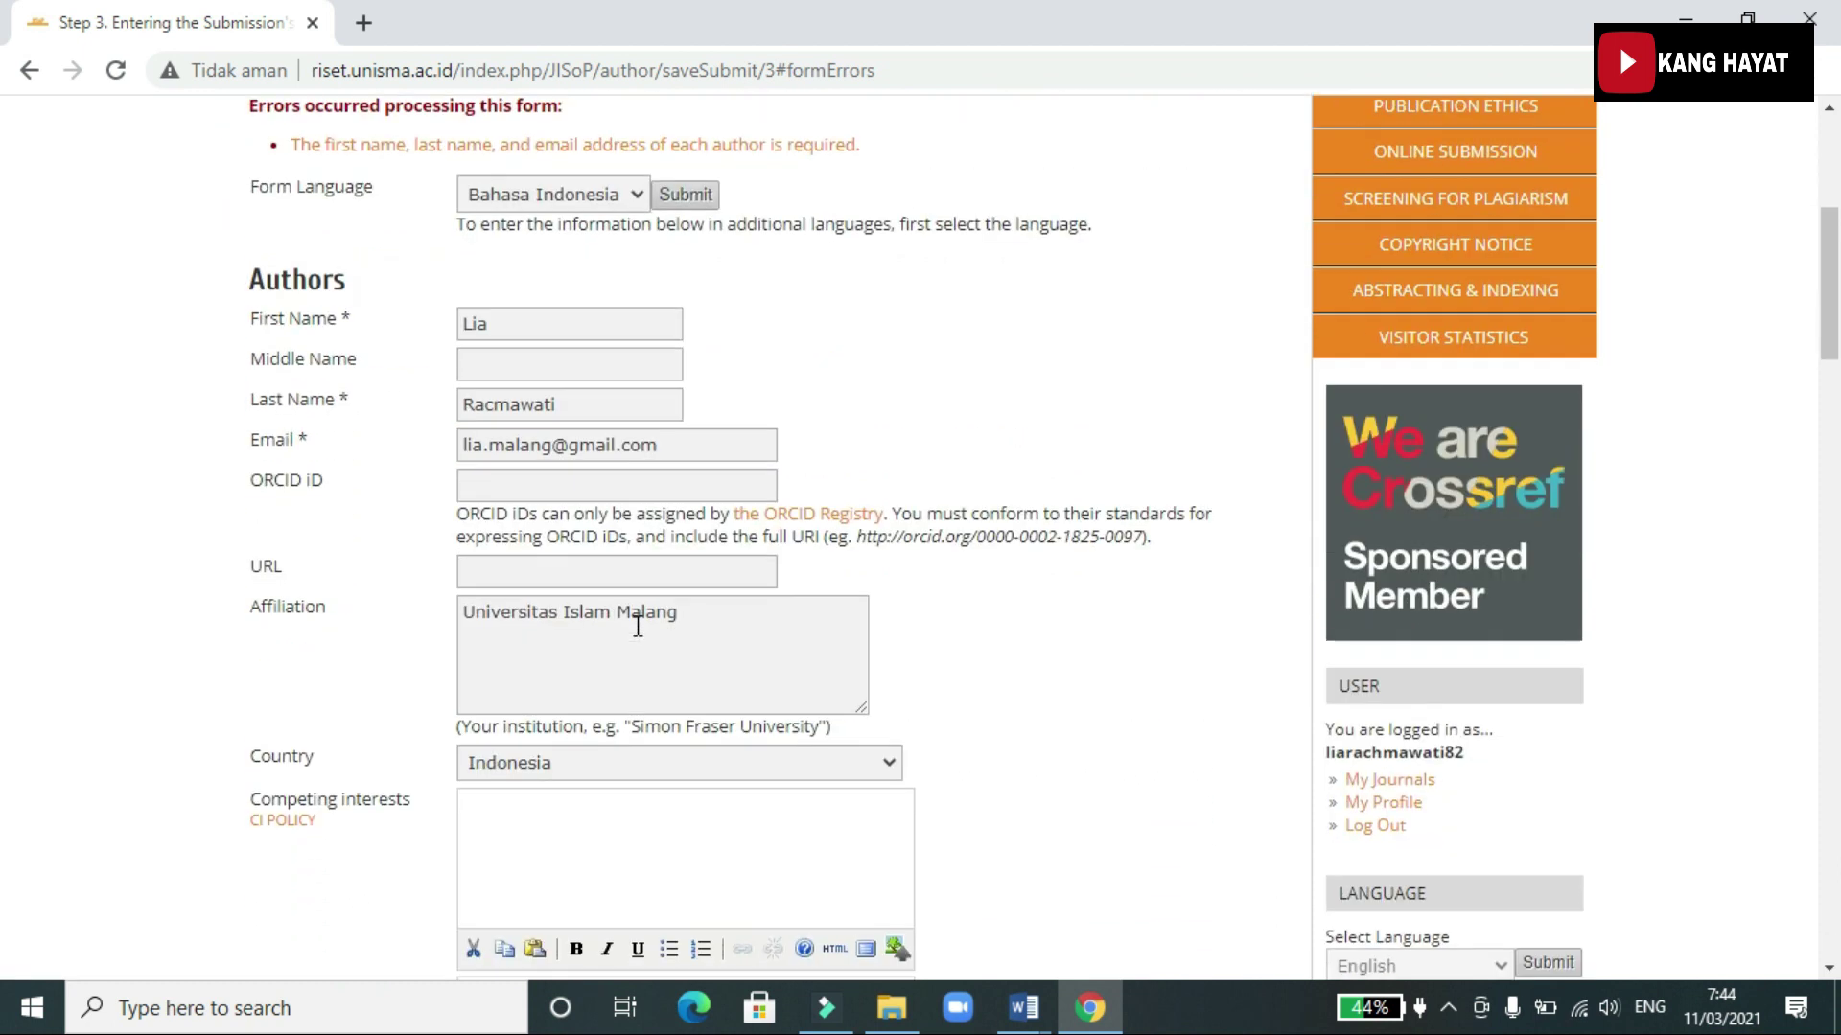
scroll(637, 628, "down", 5)
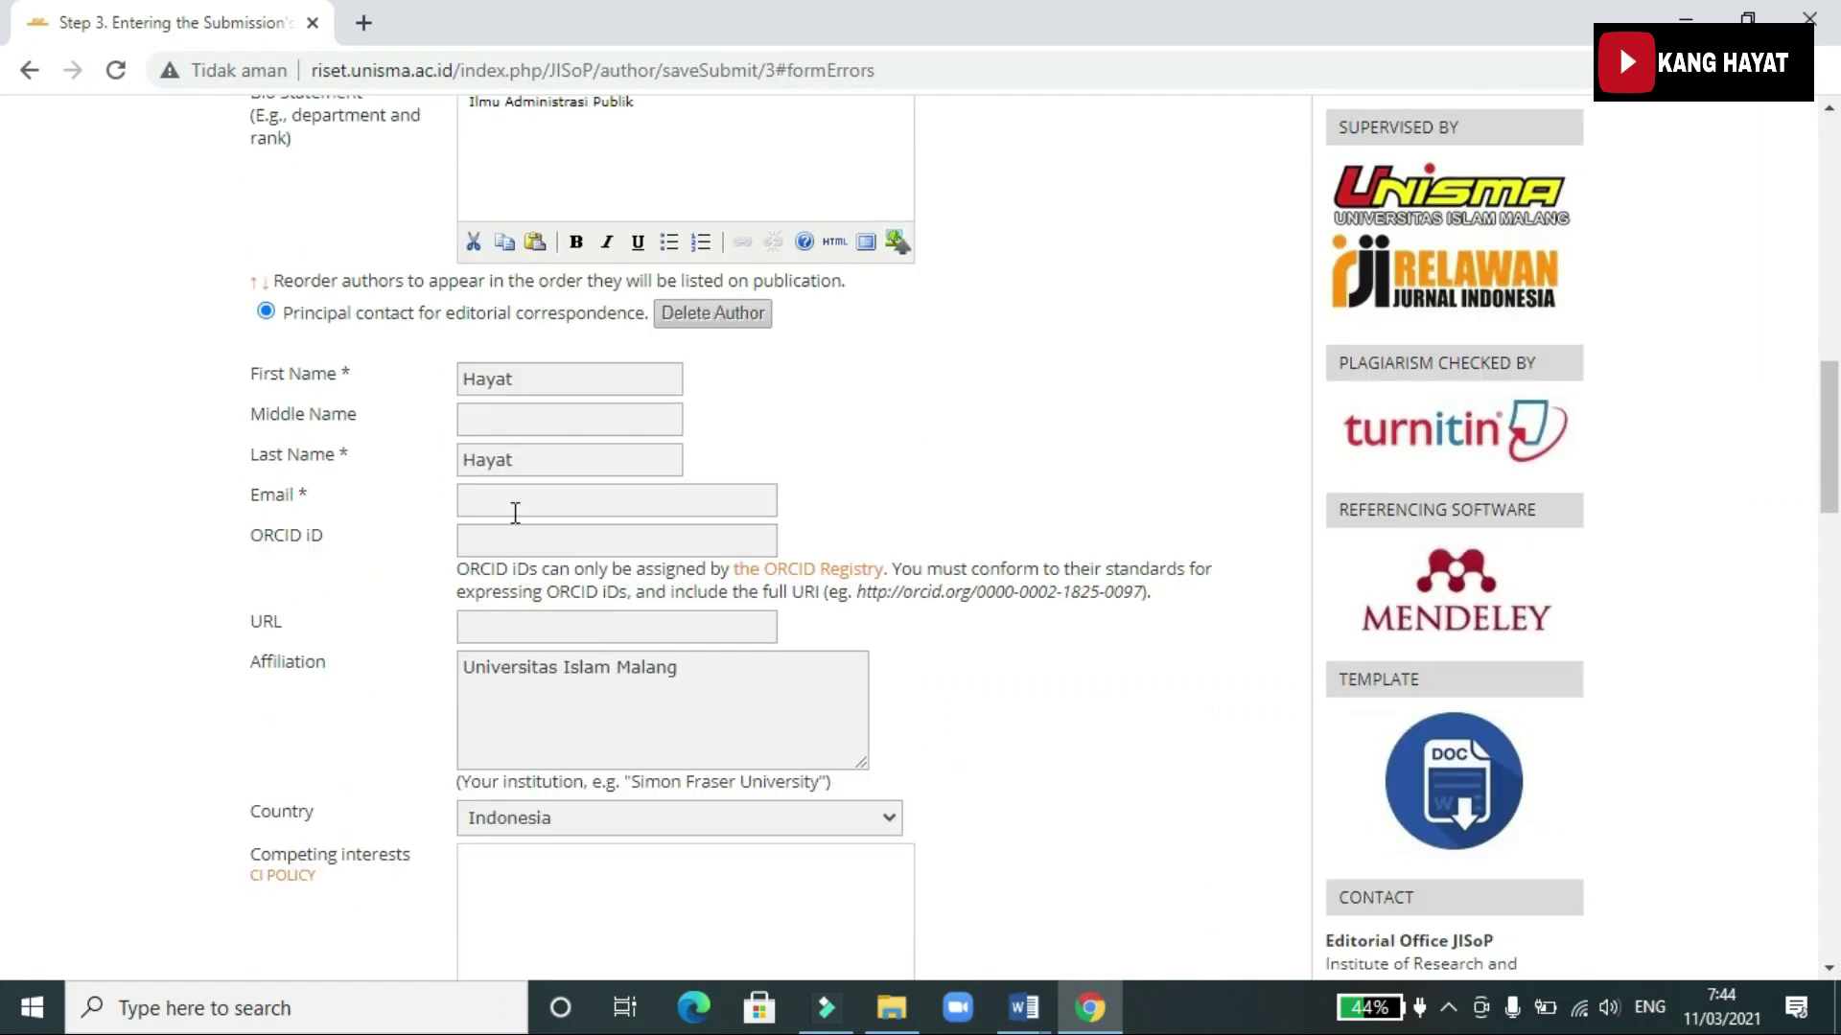
Enter the second author's email address
left_click(515, 511)
type("hayt")
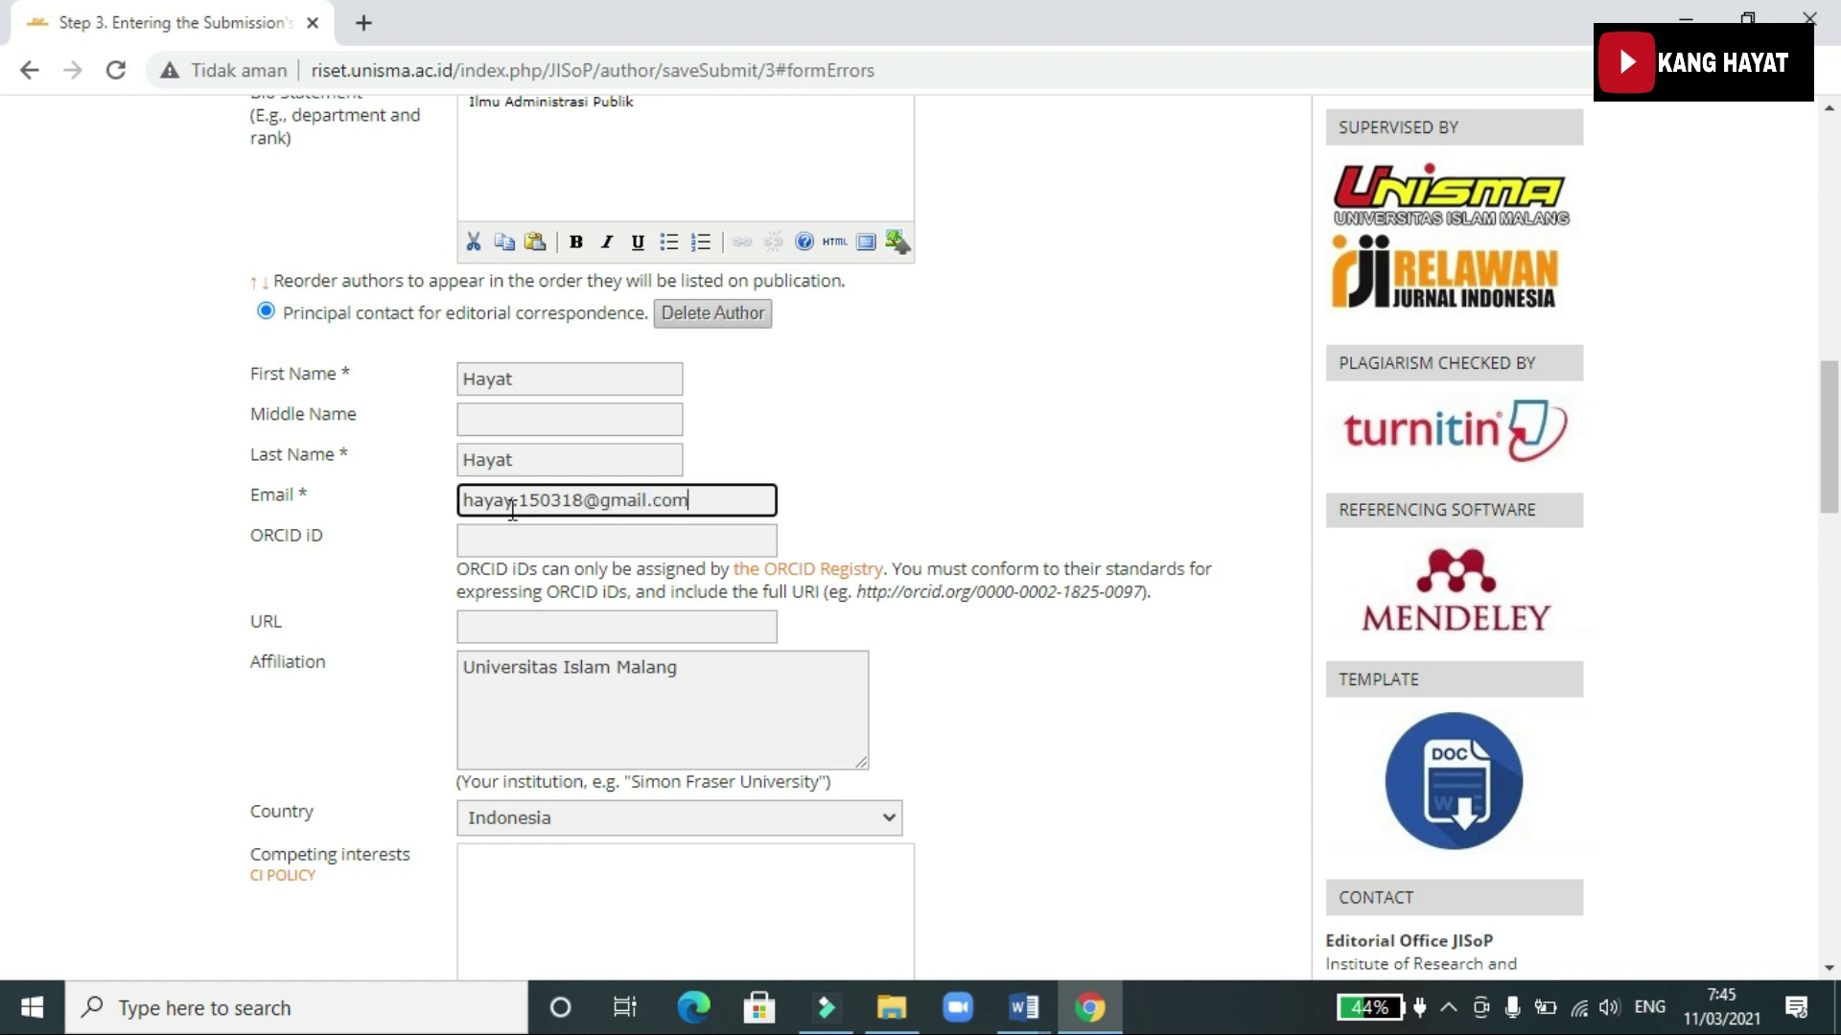
scroll(614, 547, "down", 15)
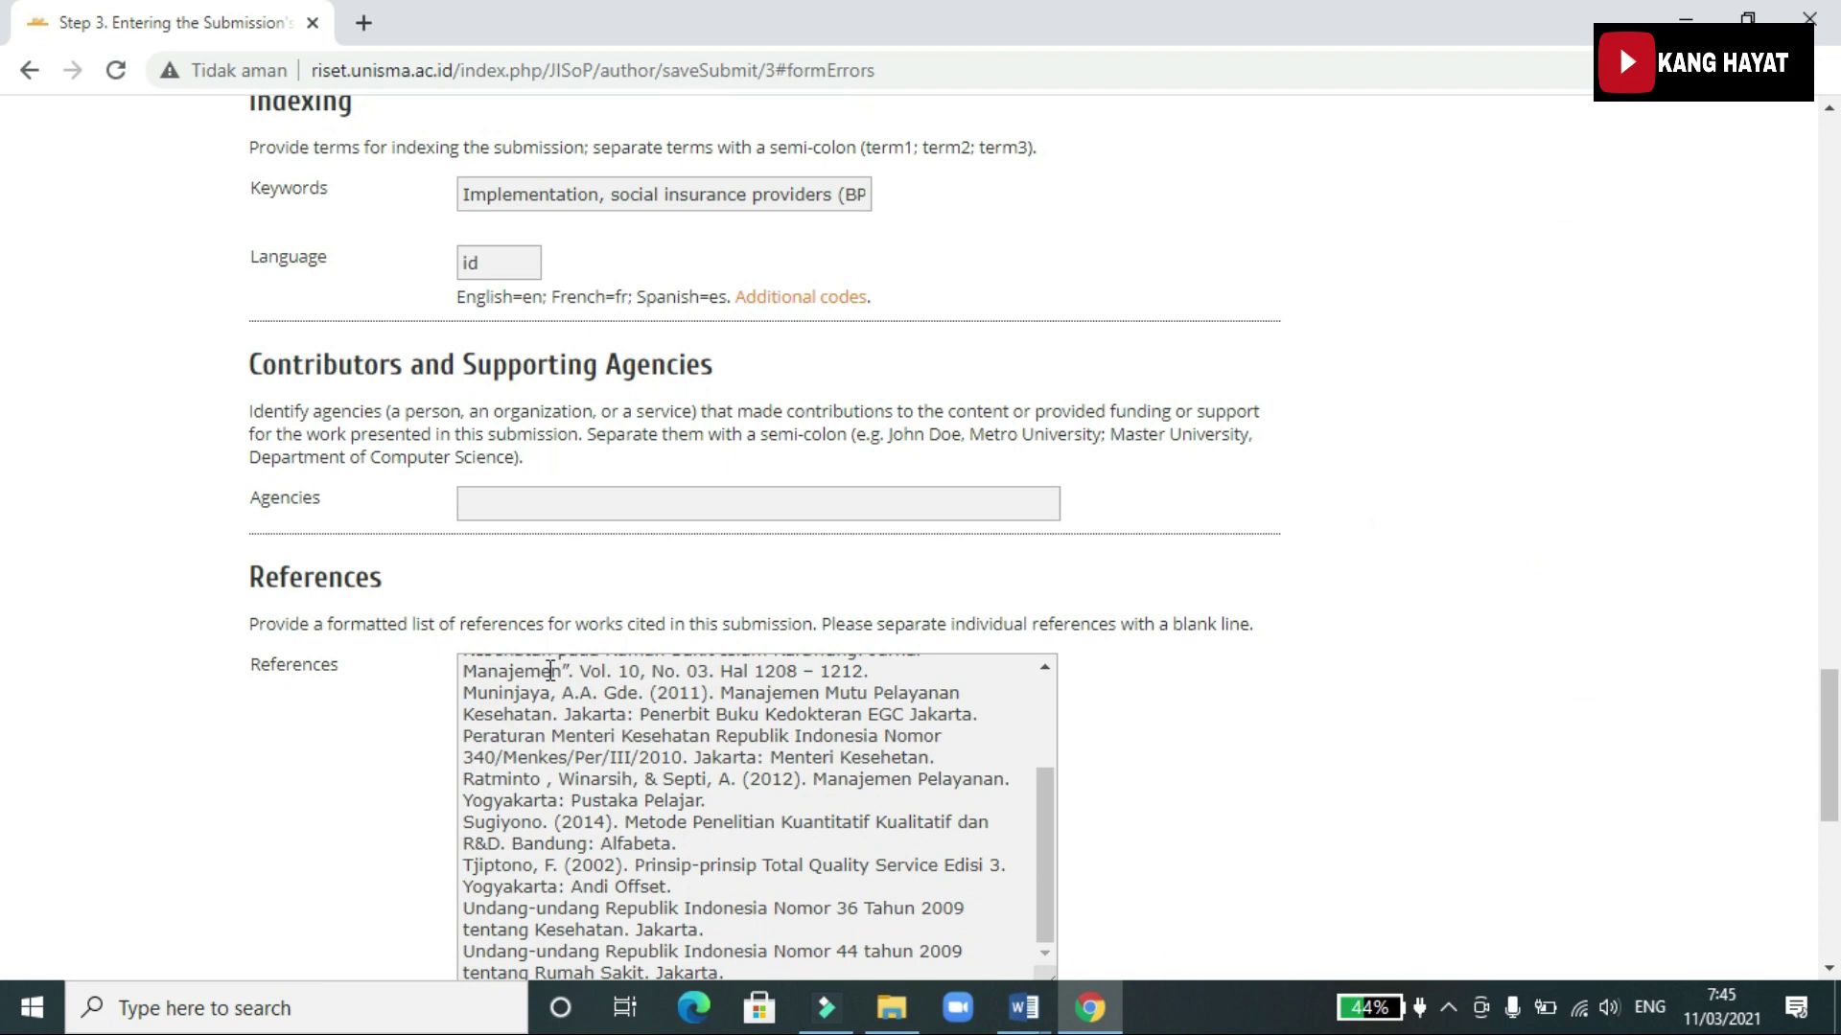
scroll(1155, 781, "down", 8)
Save the corrected metadata and pass Step 4 without supplementary files
left_click(316, 251)
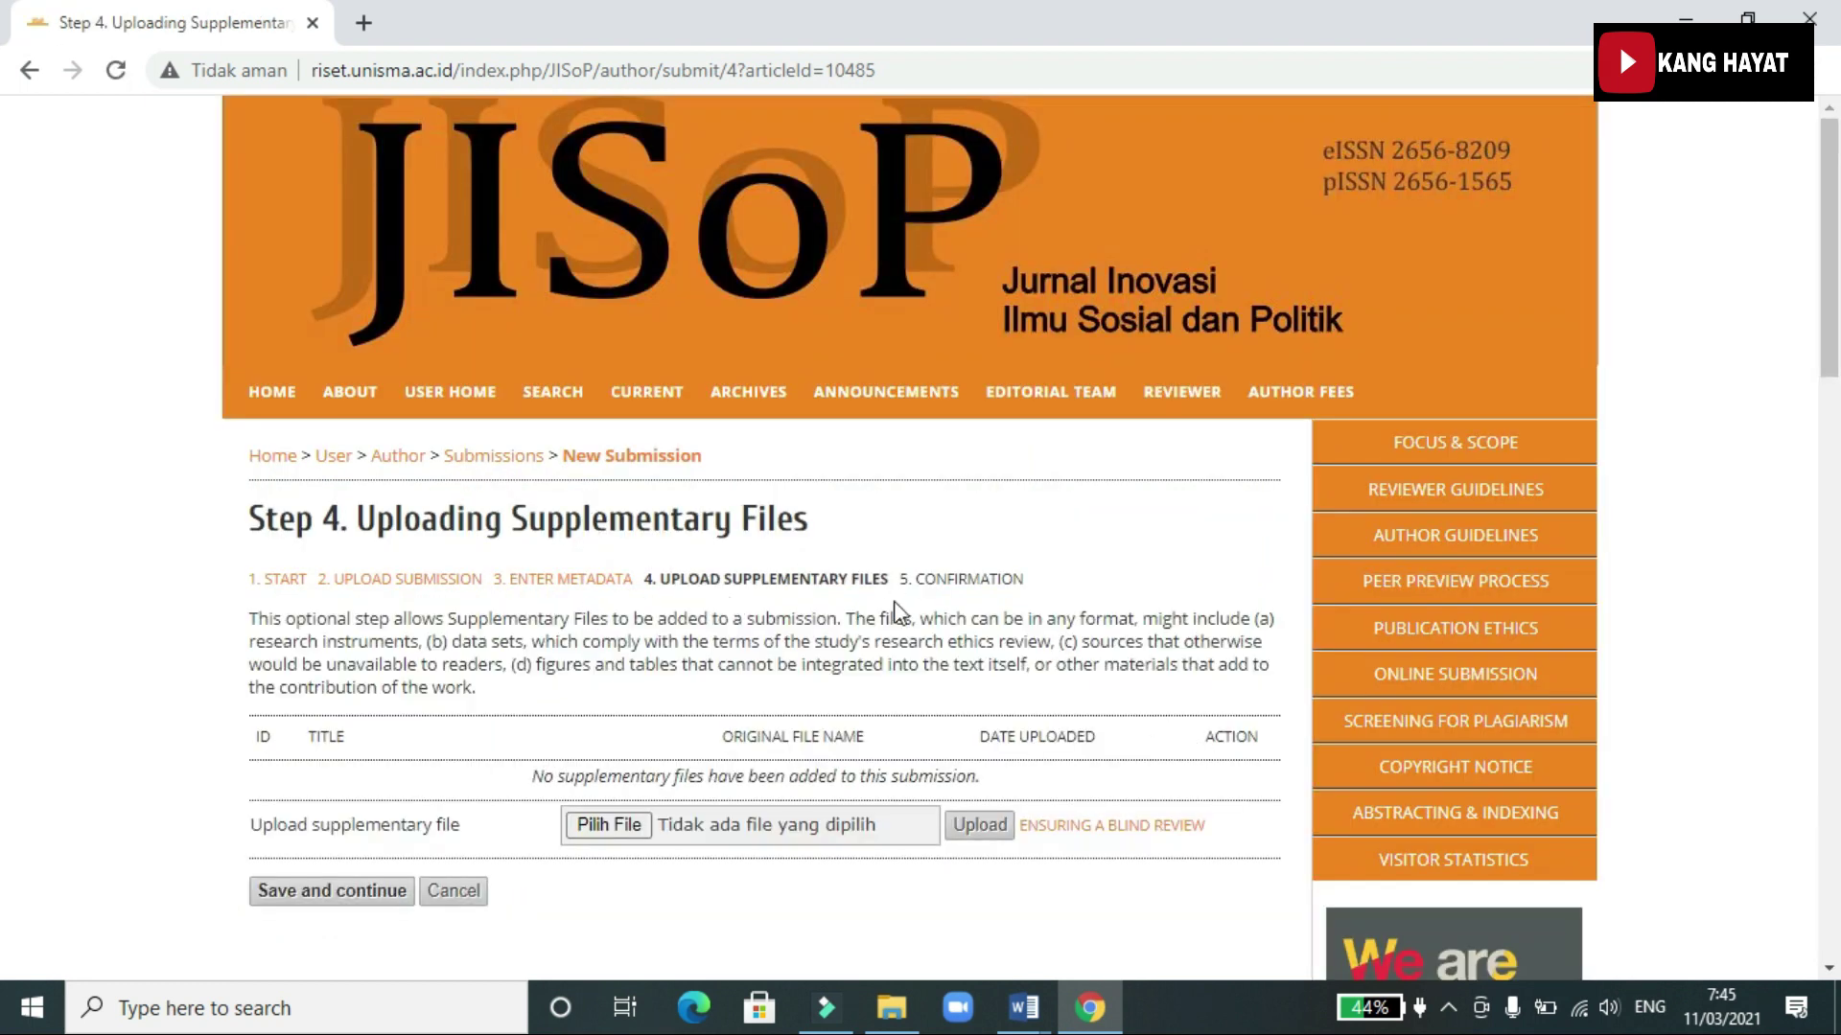
scroll(911, 671, "down", 2)
left_click(305, 716)
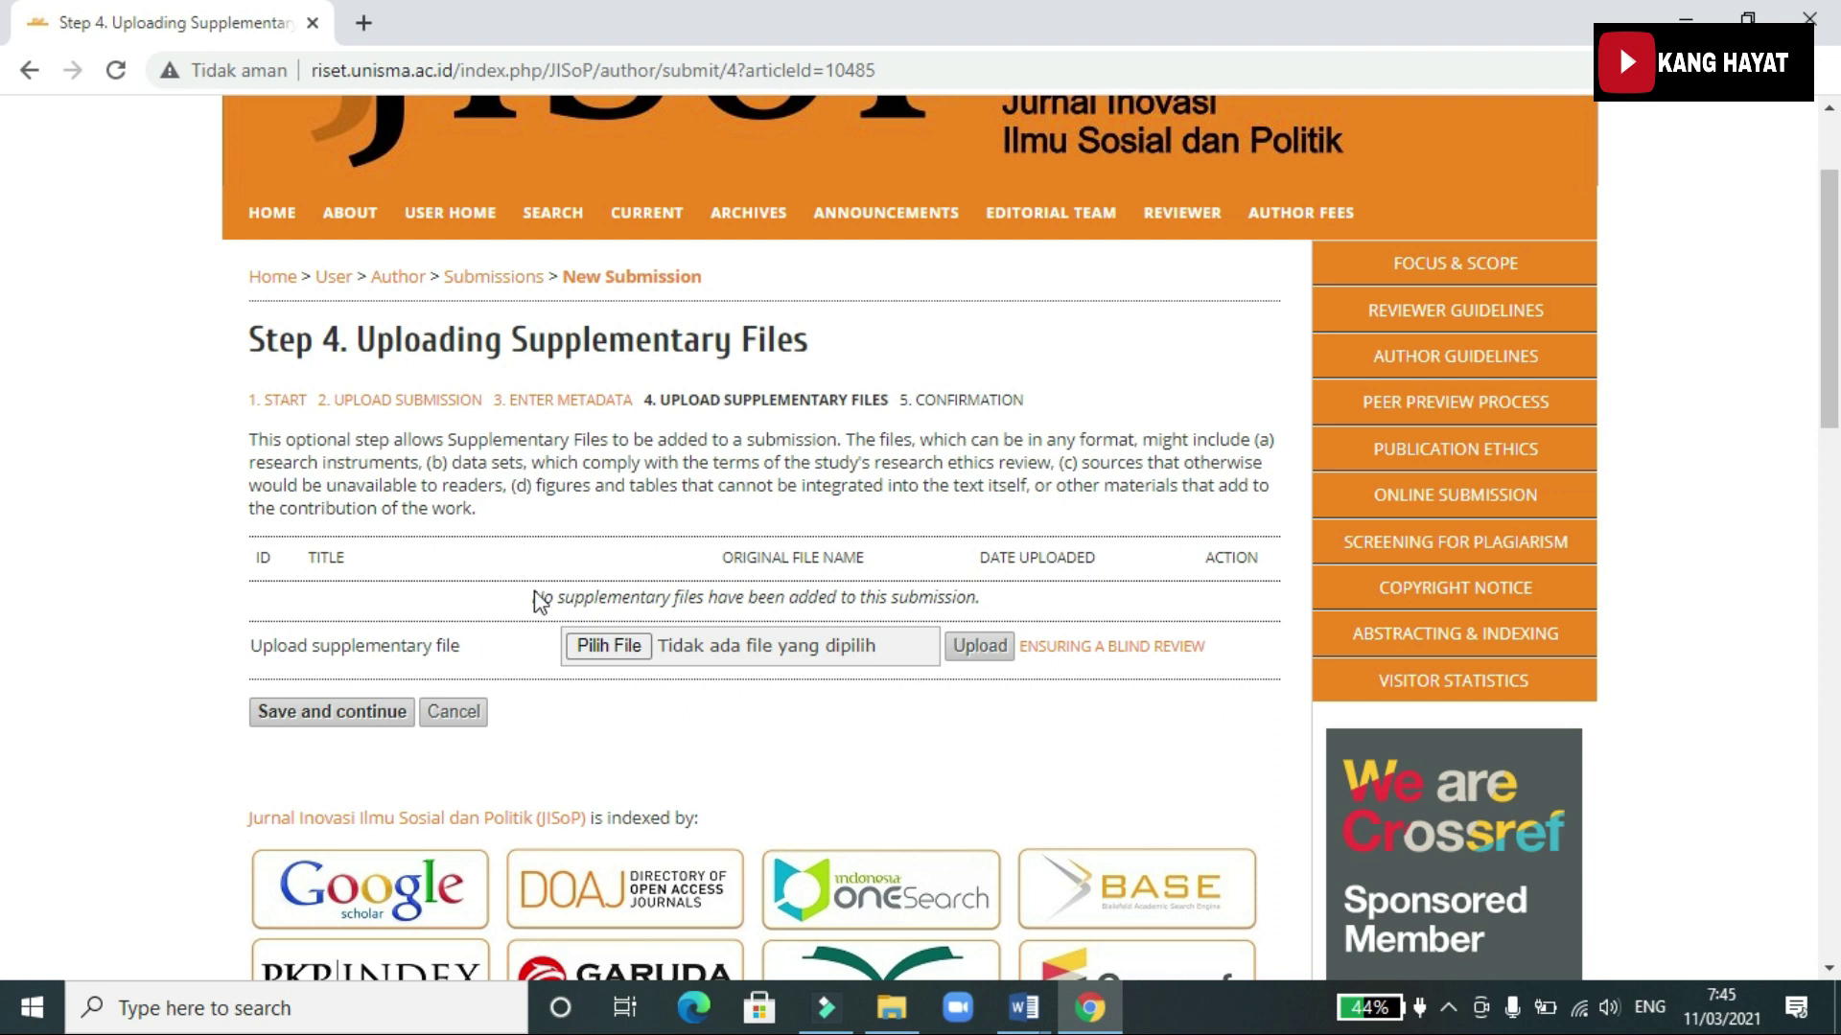
left_click(377, 714)
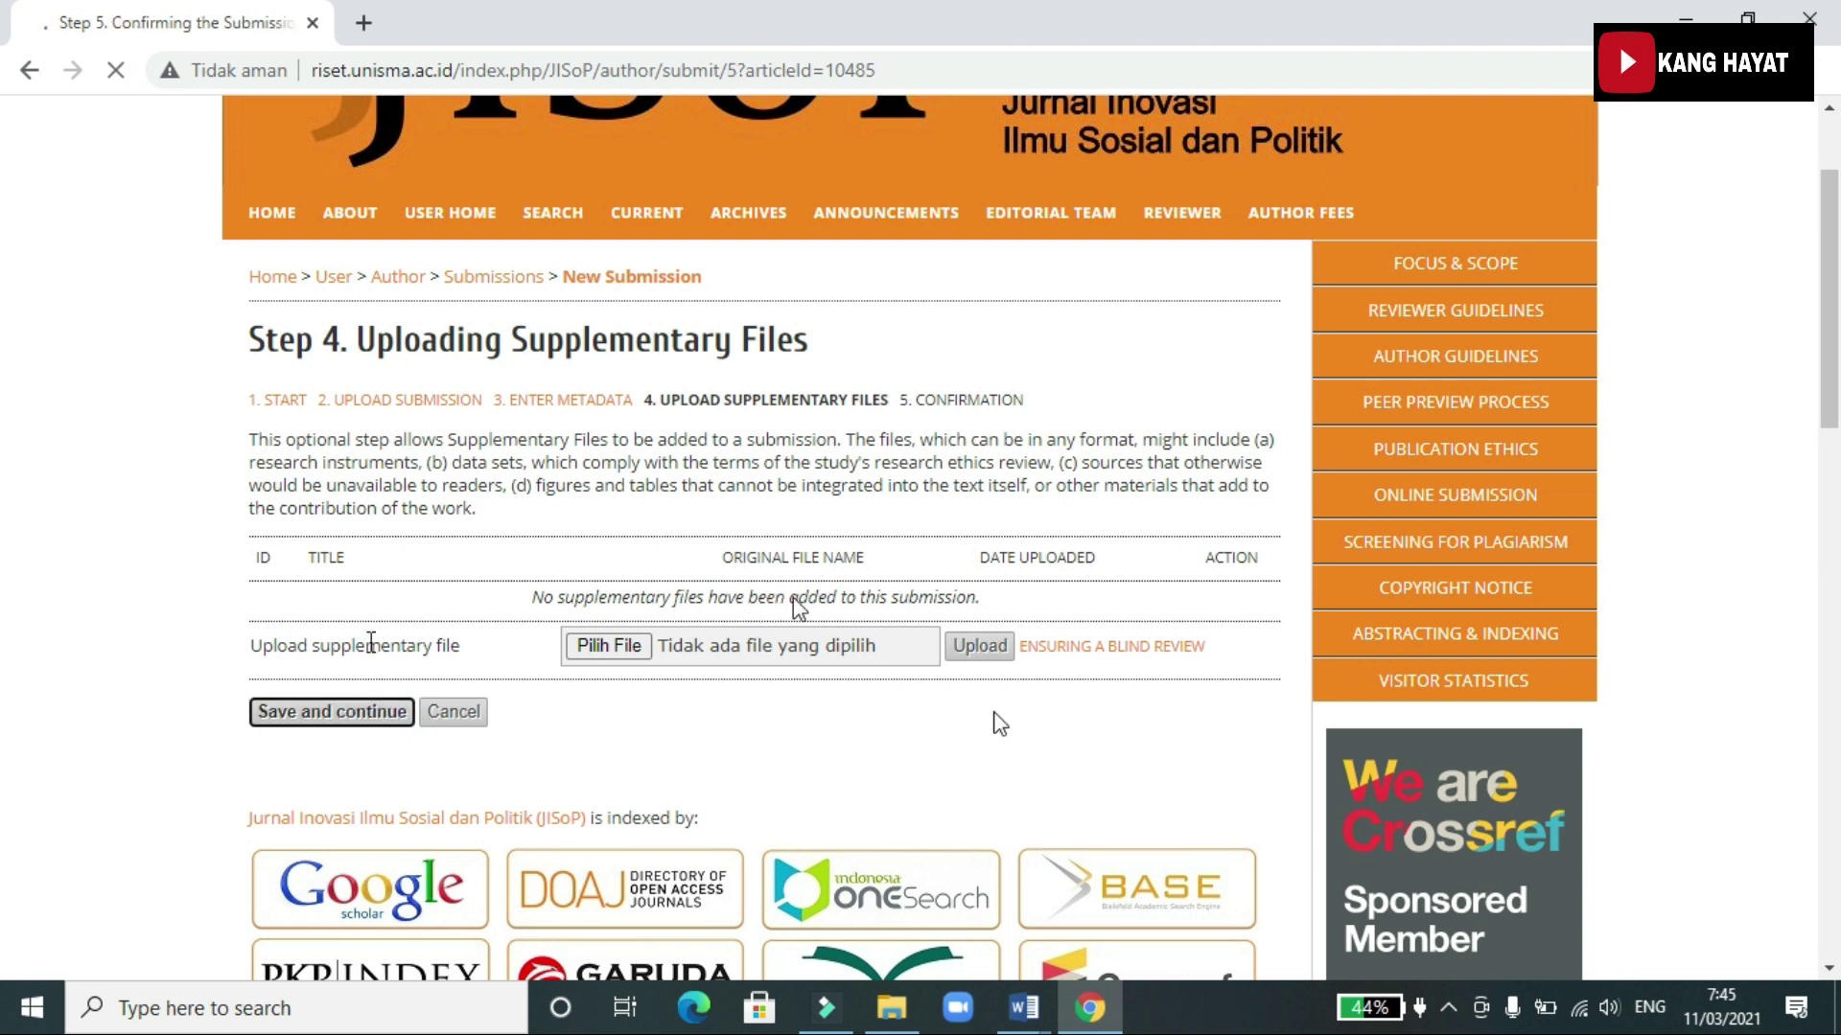
Check the 153KB file in the File Summary and finish the submission
scroll(480, 632, "down", 2)
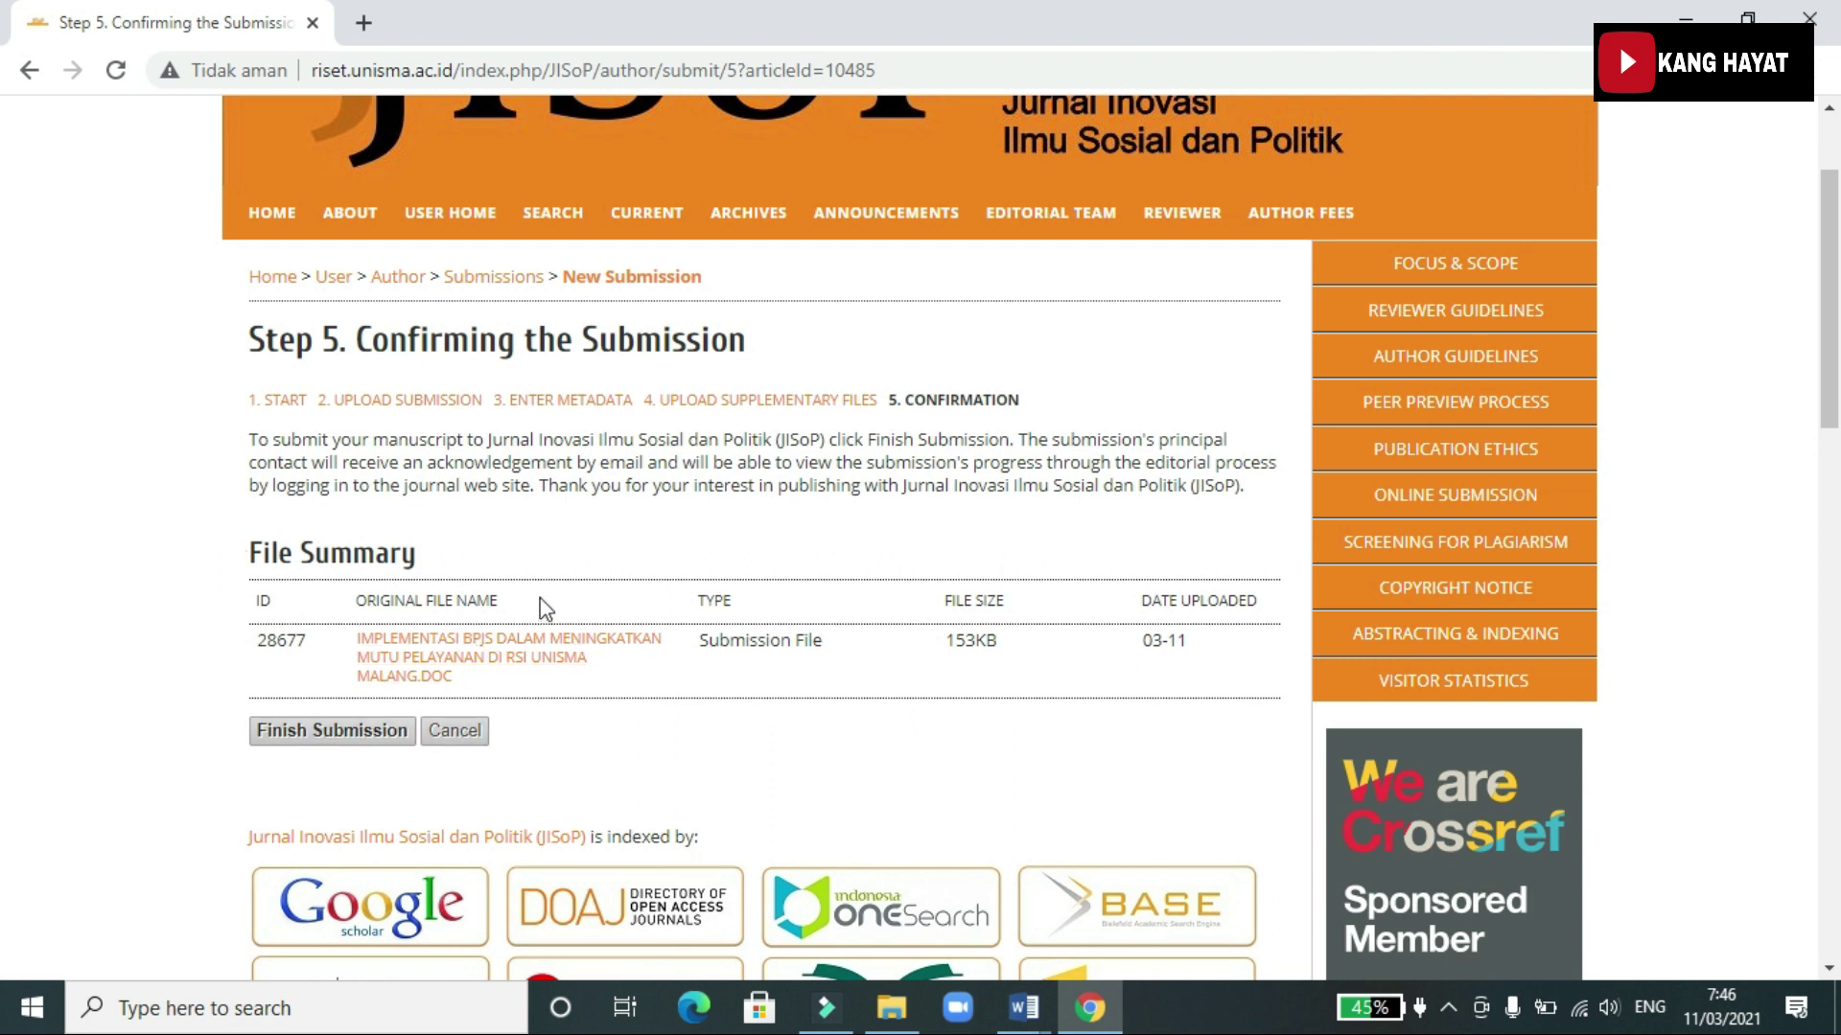
left_click(318, 738)
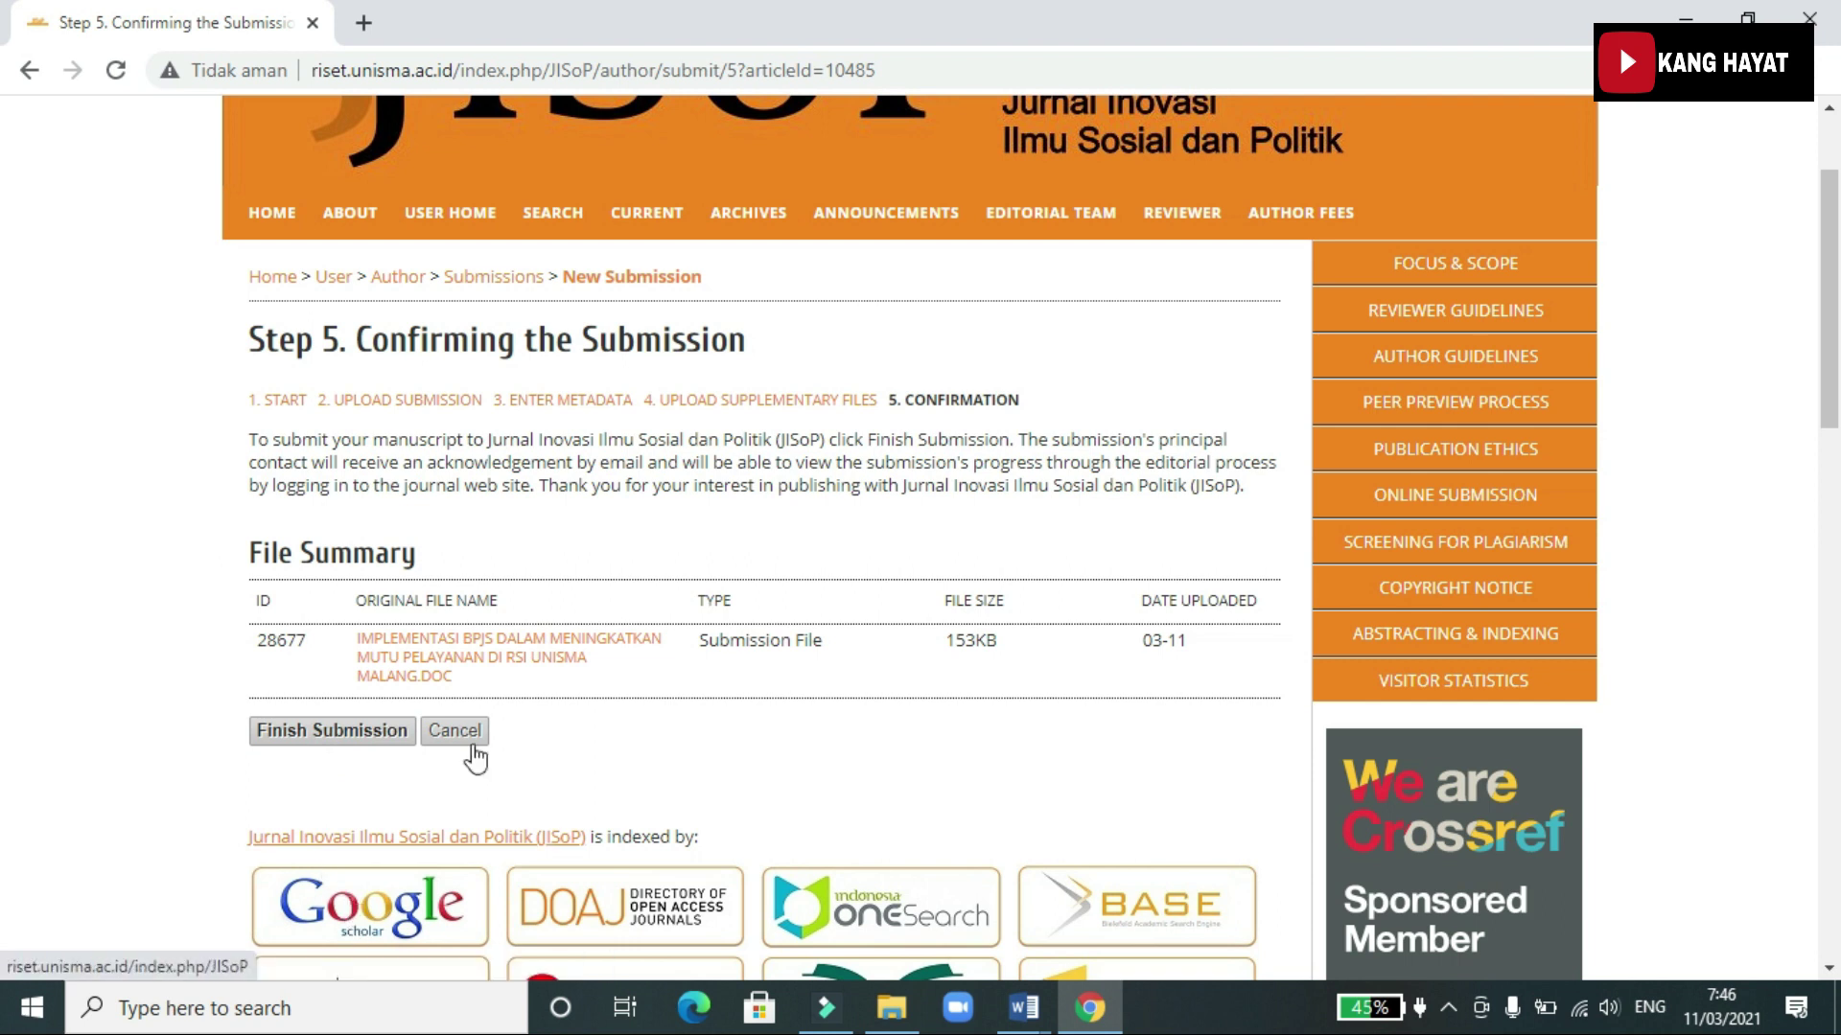
scroll(863, 417, "up", 2)
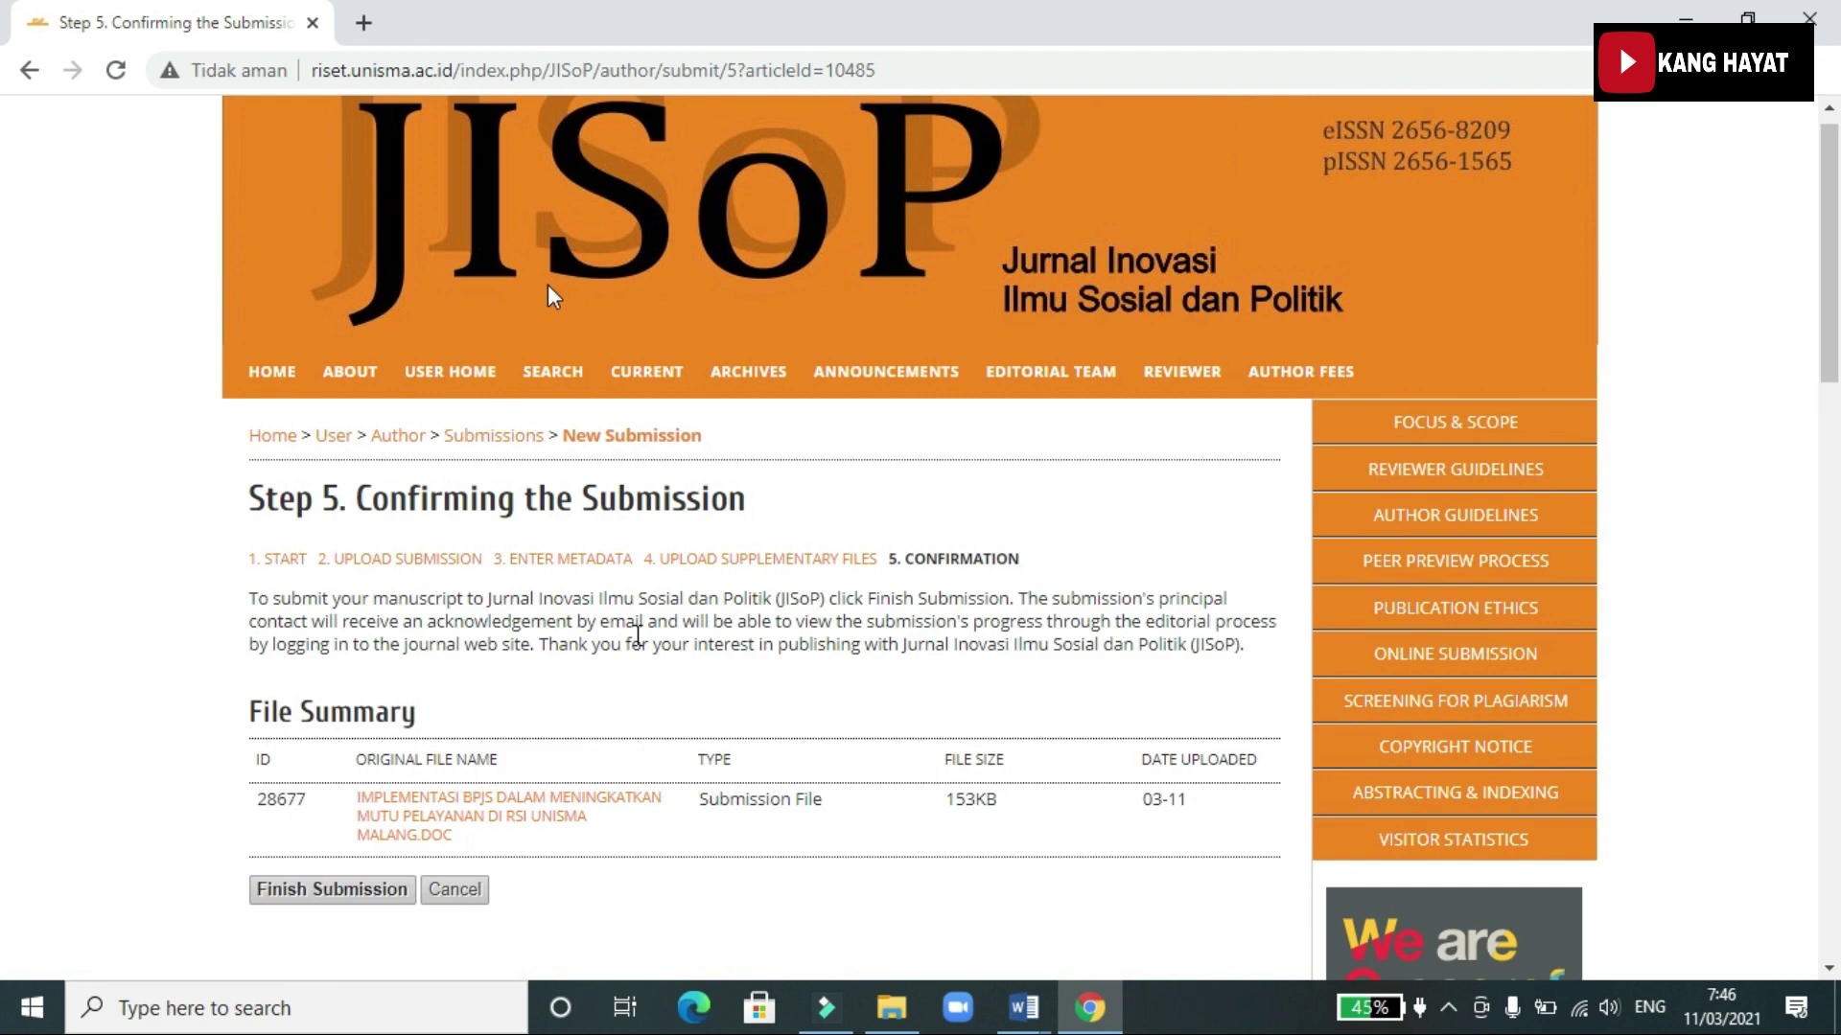